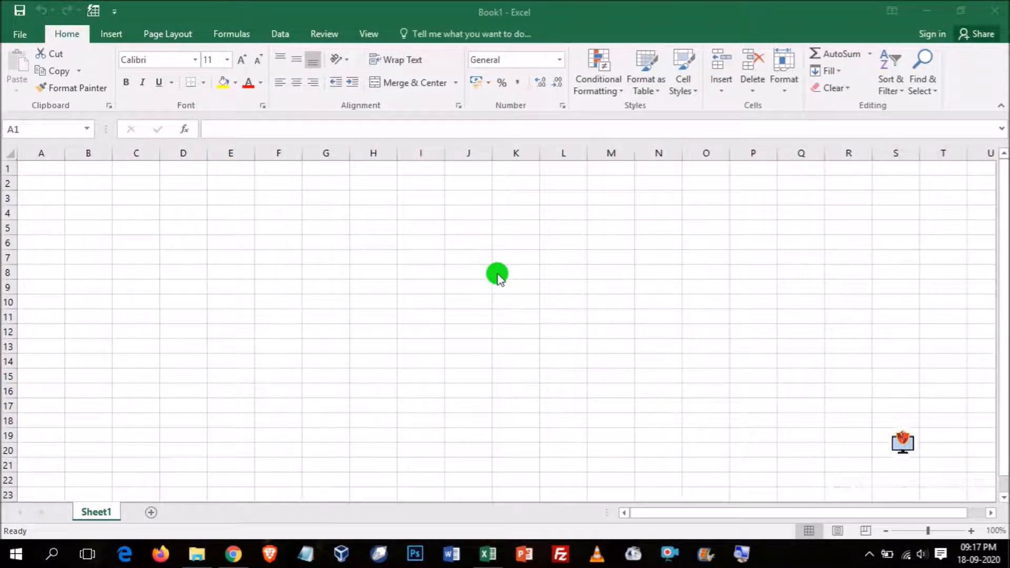
- Create a new blank workbook from the template gallery
{"action": "left_click", "coordinate": [20, 33]}
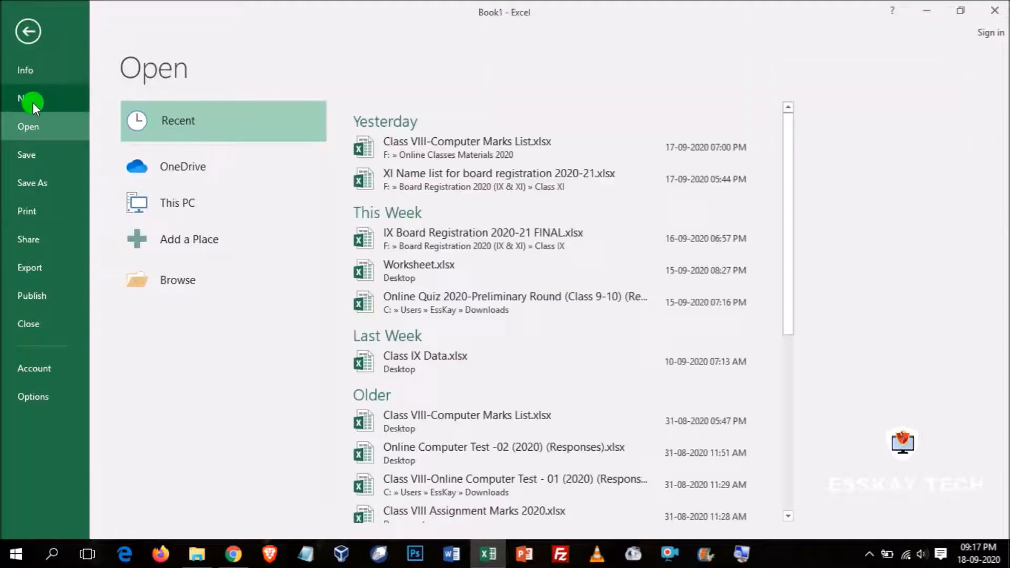
{"action": "left_click", "coordinate": [32, 102]}
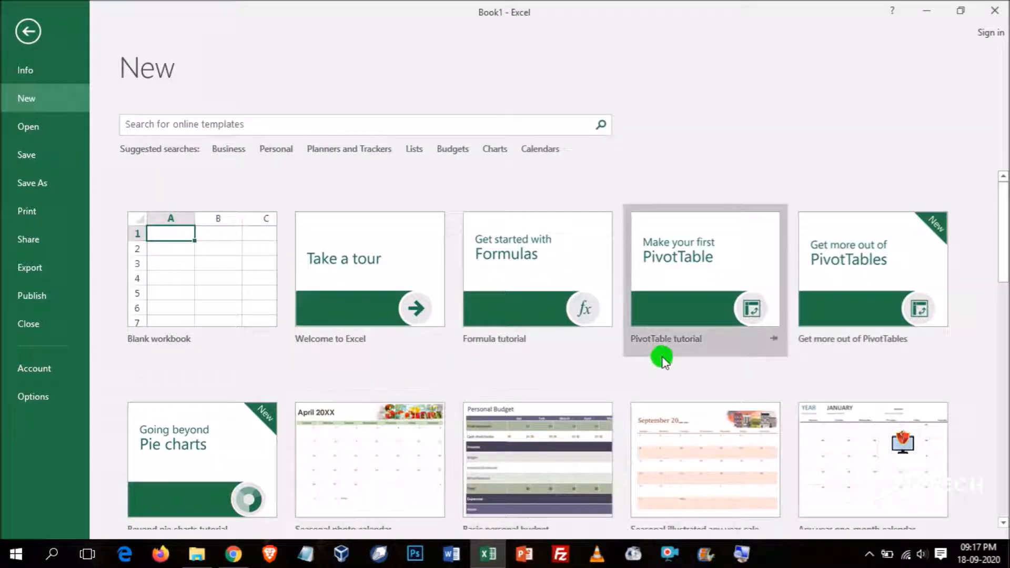
{"action": "scroll", "coordinate": [664, 362], "scroll_direction": "down", "scroll_amount": 3}
{"action": "scroll", "coordinate": [664, 362], "scroll_direction": "up", "scroll_amount": 3}
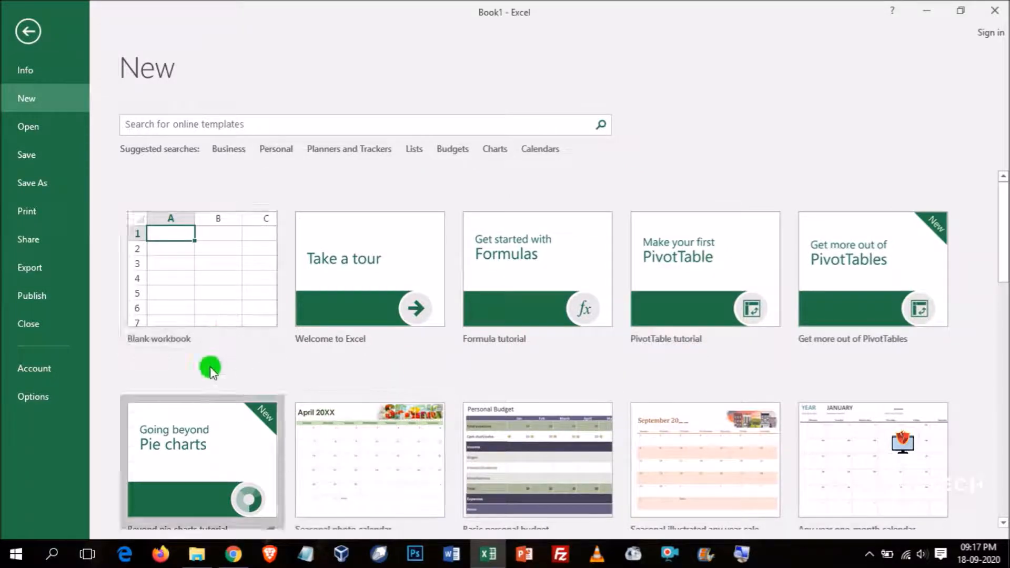
{"action": "left_click", "coordinate": [204, 304]}
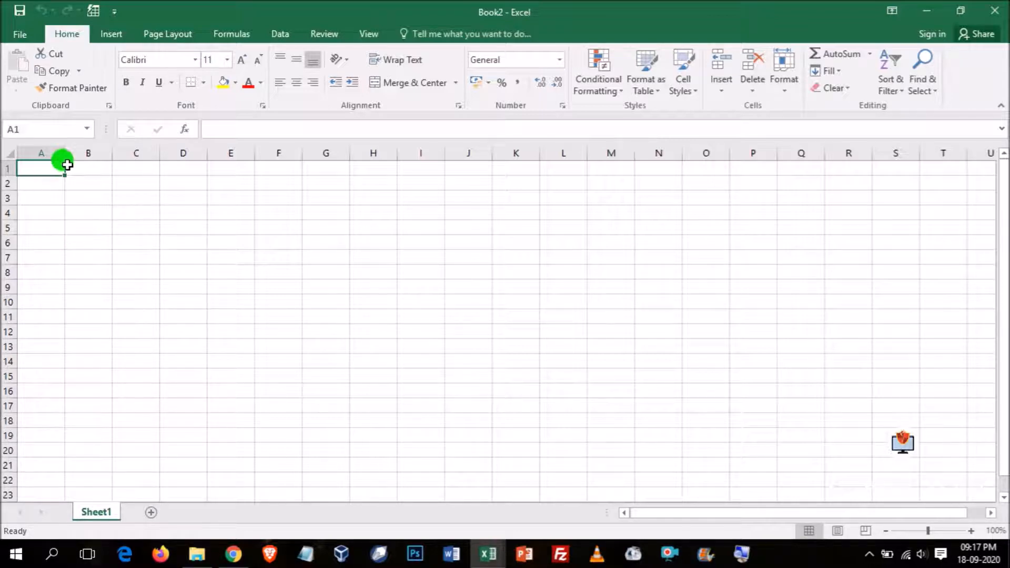
- Widen column A and enter the headings Sl, Name and Age in A1:C1
{"action": "left_click_drag", "start_coordinate": [69, 153], "coordinate": [106, 152]}
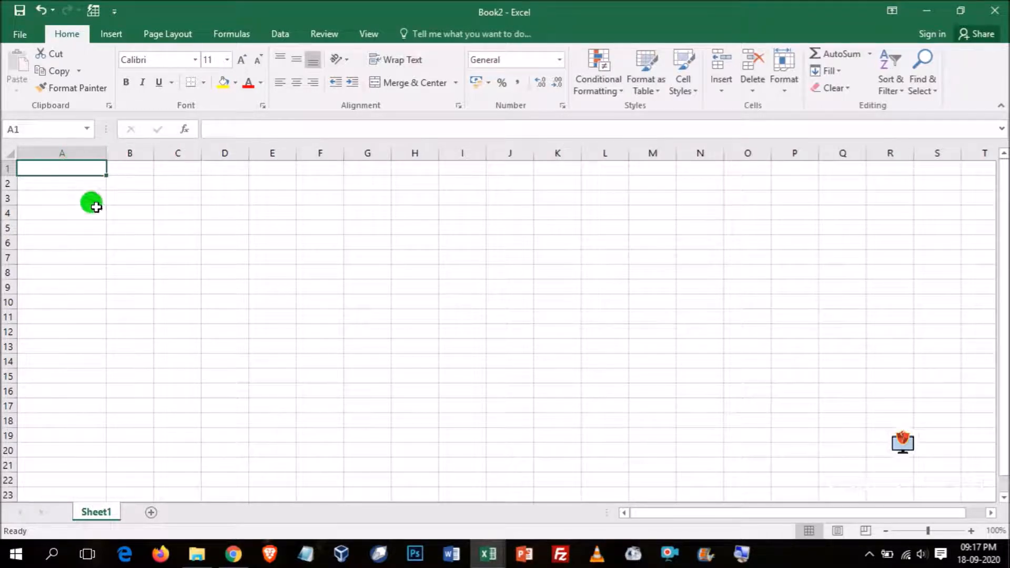
{"action": "type", "text": "Sl"}
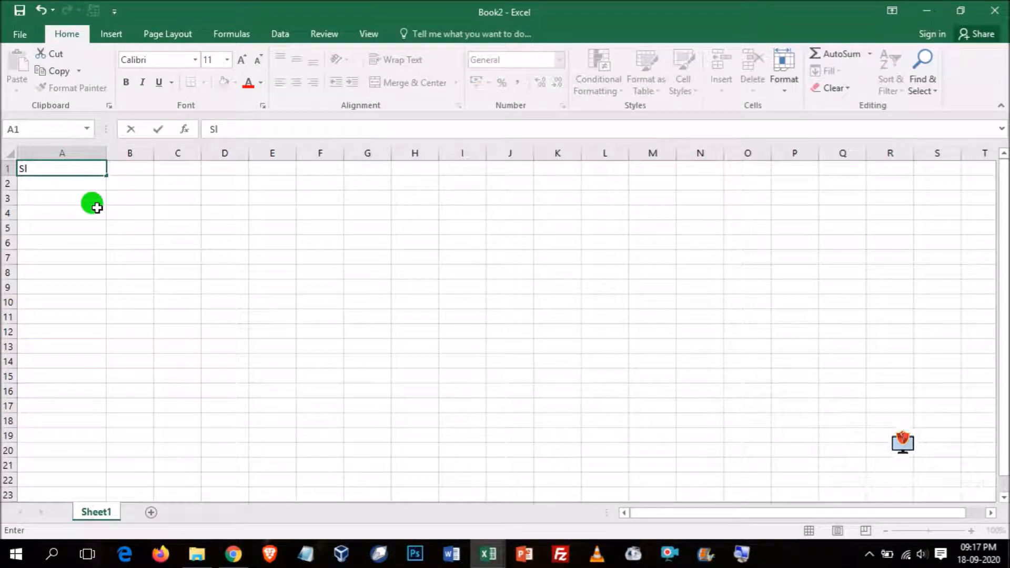
{"action": "key", "text": "Tab"}
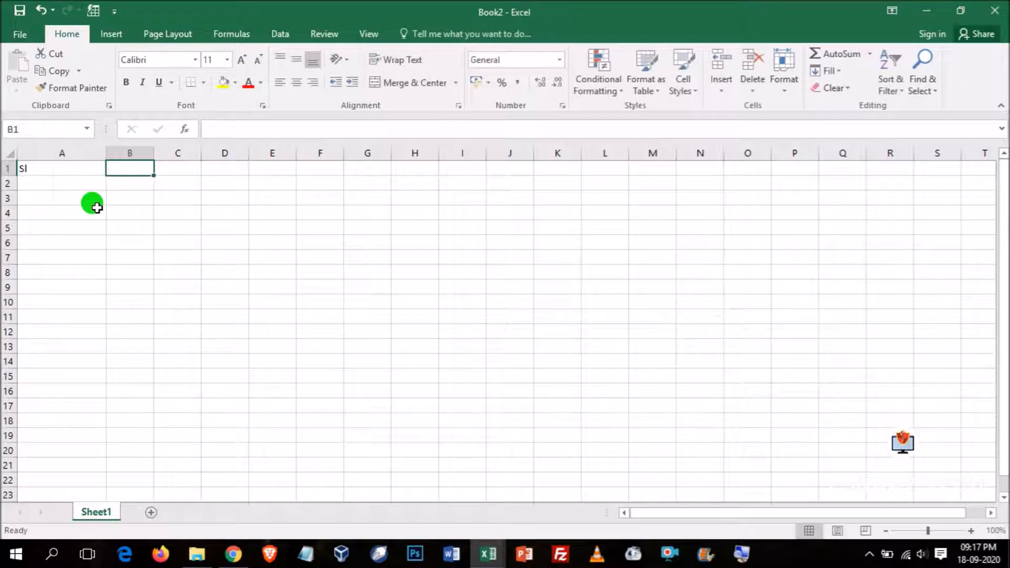
{"action": "type", "text": "Name"}
{"action": "key", "text": "Tab"}
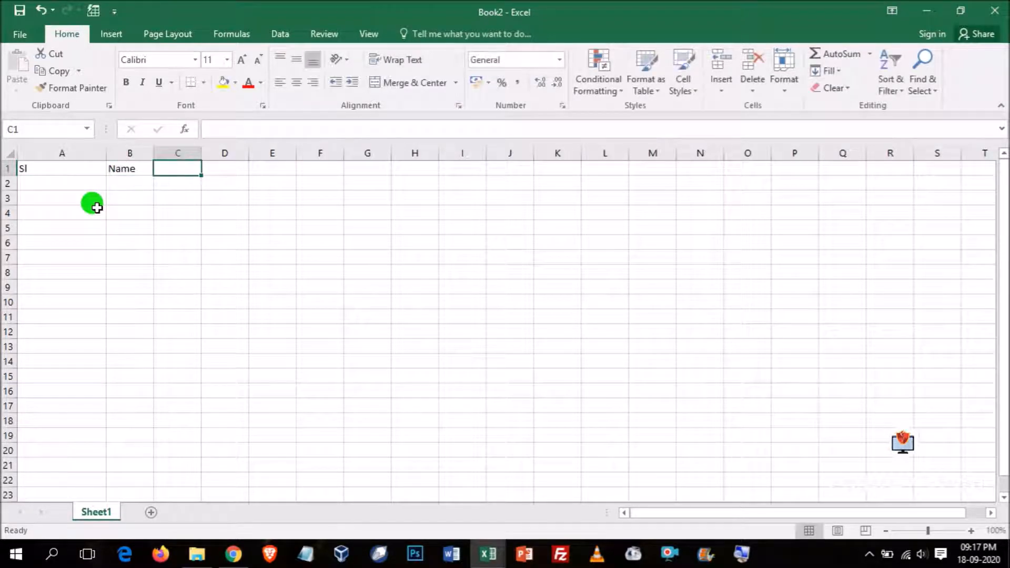
{"action": "type", "text": "AG"}
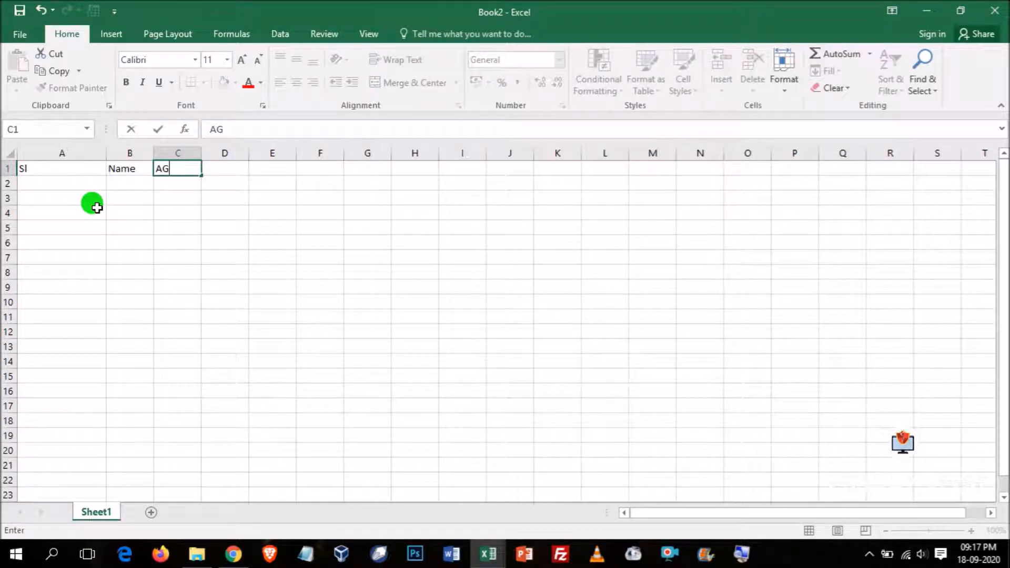
{"action": "type", "text": "ge"}
{"action": "key", "text": "Tab"}
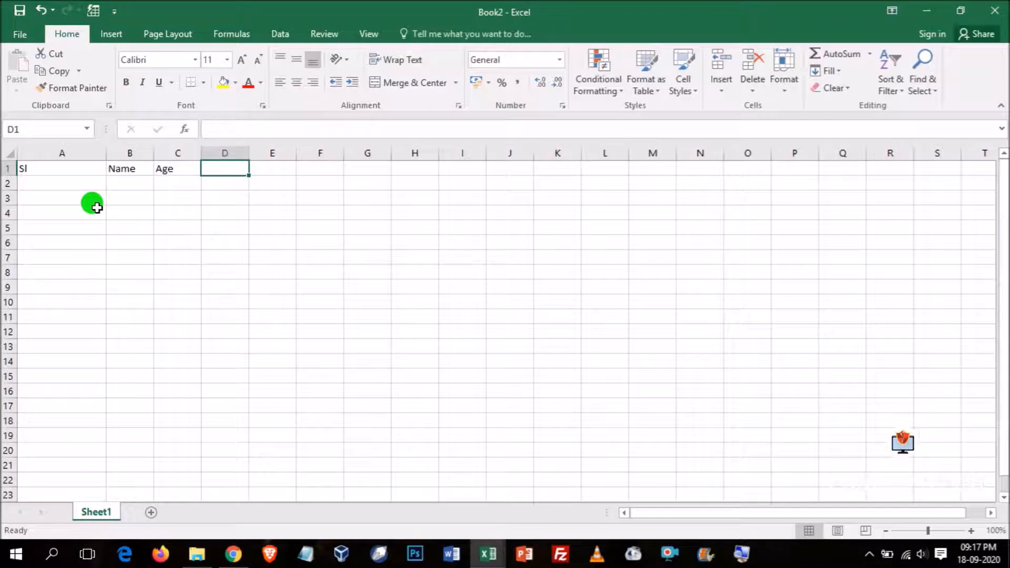
- Enter the subject headings English, Maths and Scie in D1:F1
{"action": "type", "text": "Engli"}
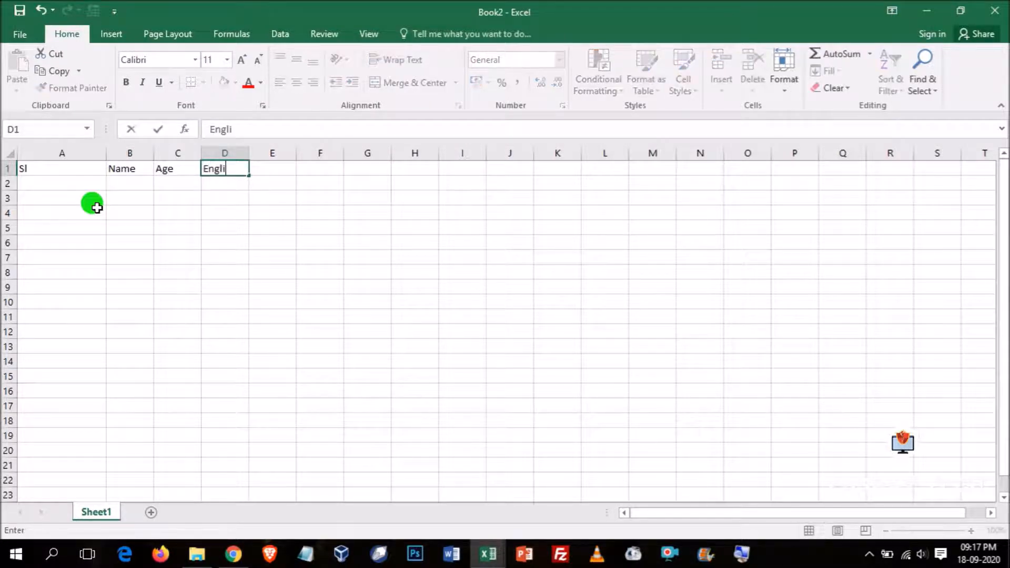
{"action": "type", "text": "sh"}
{"action": "key", "text": "Tab"}
{"action": "type", "text": "Maths"}
{"action": "key", "text": "Tab"}
{"action": "type", "text": "Scie"}
{"action": "key", "text": "Return"}
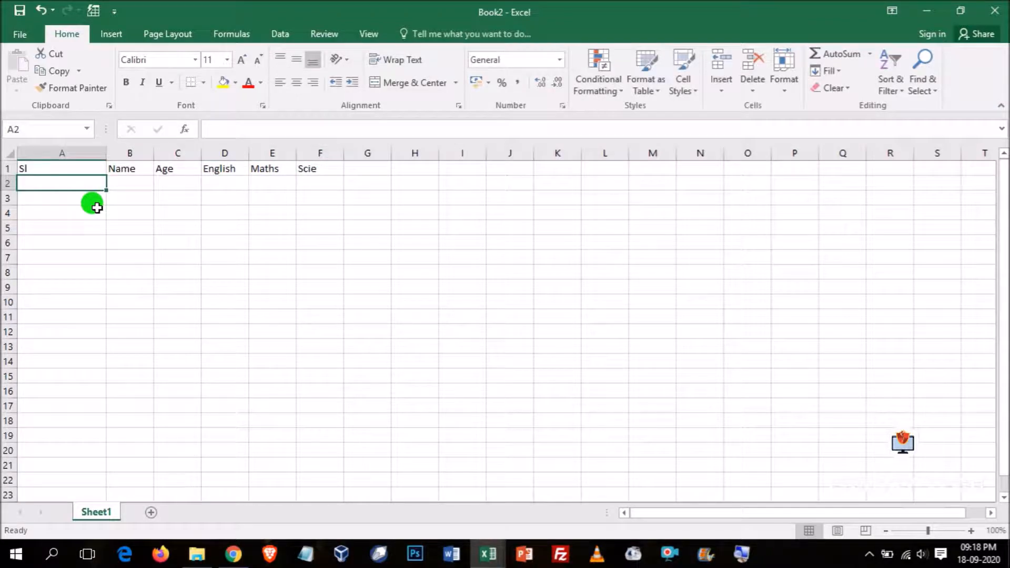
- Enter 1 in A2 and fill the series down to 17 in A18 as serial numbers
{"action": "type", "text": "1"}
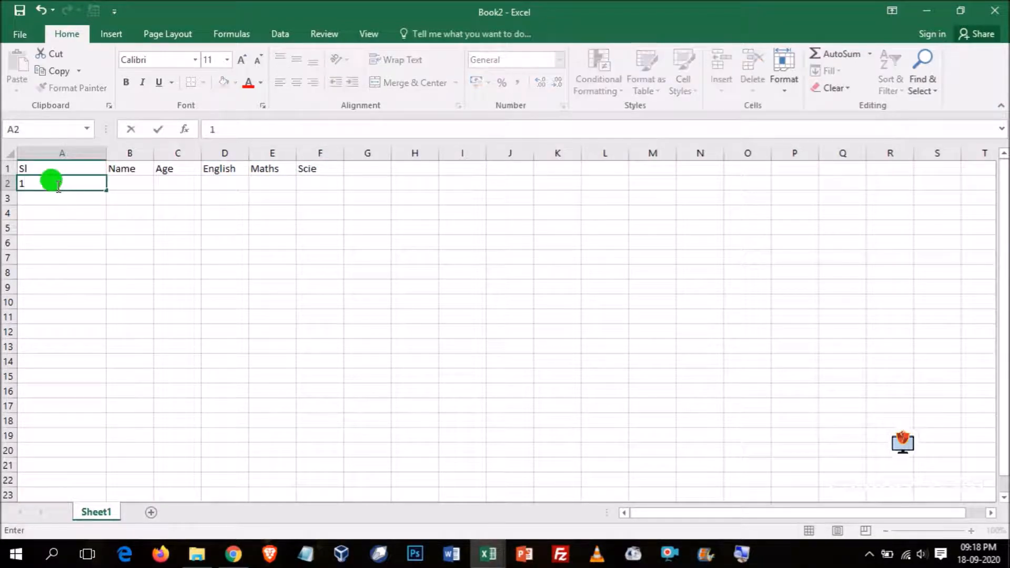
{"action": "left_click", "coordinate": [109, 201]}
{"action": "left_click", "coordinate": [87, 183]}
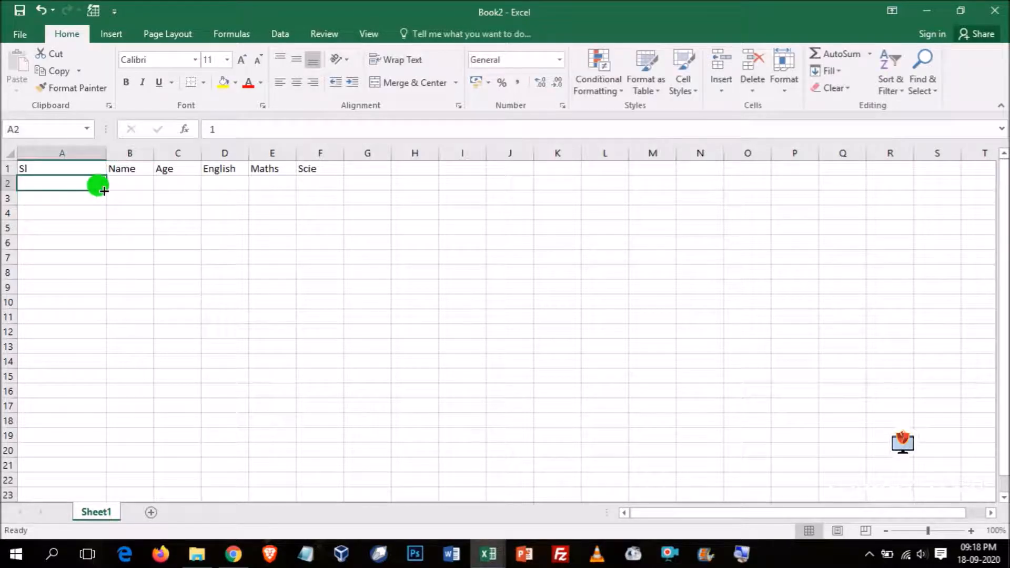
{"action": "left_click_drag", "start_coordinate": [106, 190], "coordinate": [115, 431]}
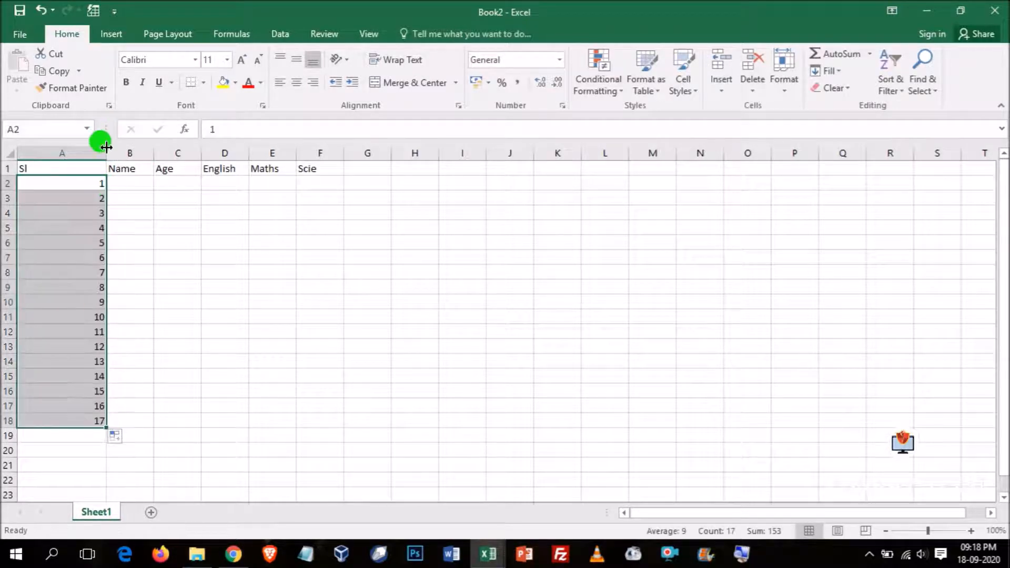
- Fit column A to its contents and centre the serial numbers
{"action": "double_click", "coordinate": [106, 153]}
{"action": "left_click", "coordinate": [296, 84]}
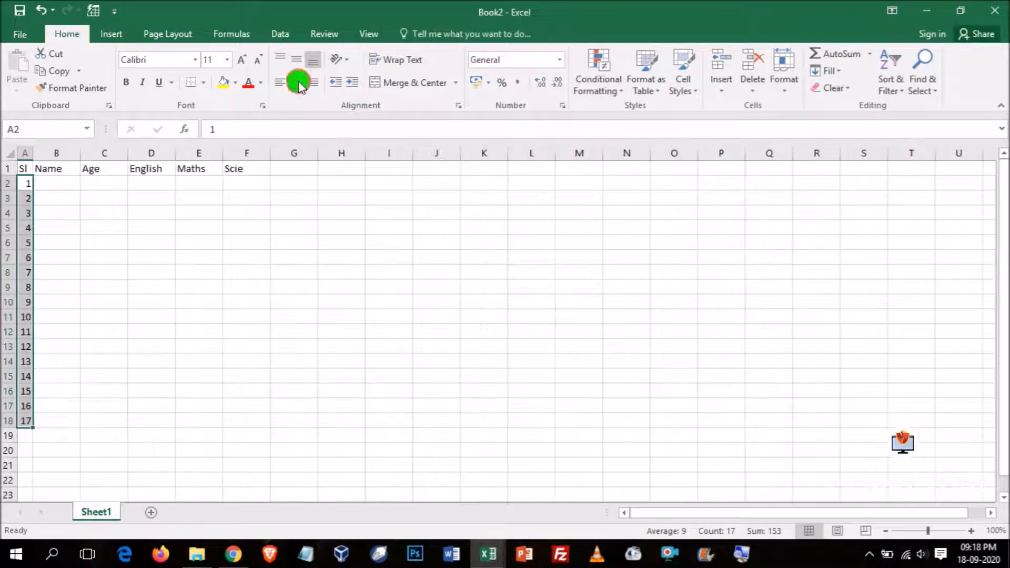
- Enter the sample names abc, asdf, adf, df, df, fd, fd and df in B2:B9
{"action": "left_click", "coordinate": [62, 184]}
{"action": "type", "text": "abc"}
{"action": "key", "text": "Return"}
{"action": "type", "text": "asdf"}
{"action": "key", "text": "Return"}
{"action": "type", "text": "adf"}
{"action": "key", "text": "Return"}
{"action": "type", "text": "df df fd"}
{"action": "key", "text": "Return"}
{"action": "type", "text": "fd"}
{"action": "key", "text": "Return"}
{"action": "type", "text": "df"}
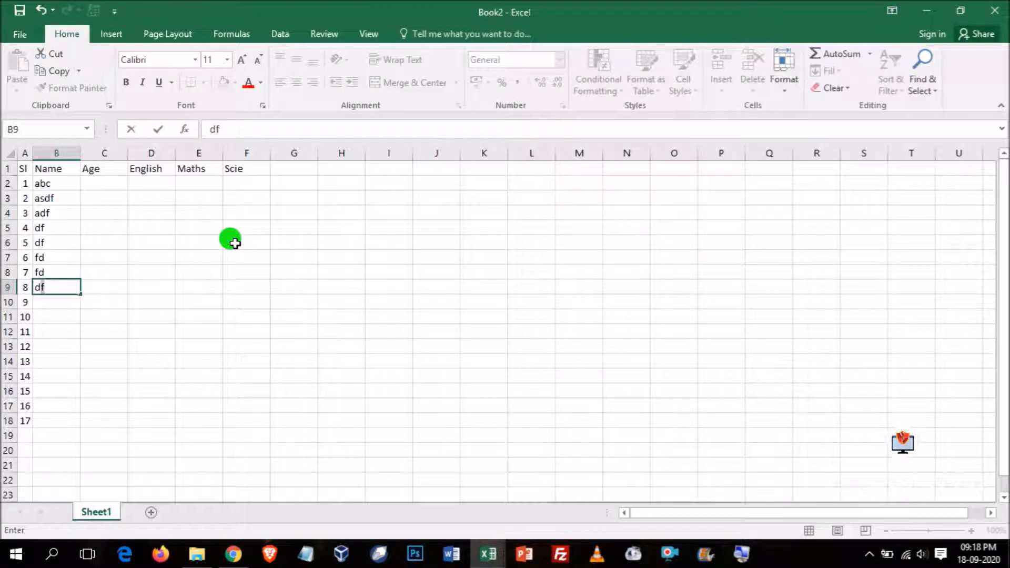
- Enter the ages 34, 35, 24 and 15 in C2:C5
{"action": "left_click", "coordinate": [94, 184]}
{"action": "type", "text": "34"}
{"action": "left_click", "coordinate": [98, 201]}
{"action": "type", "text": "rr"}
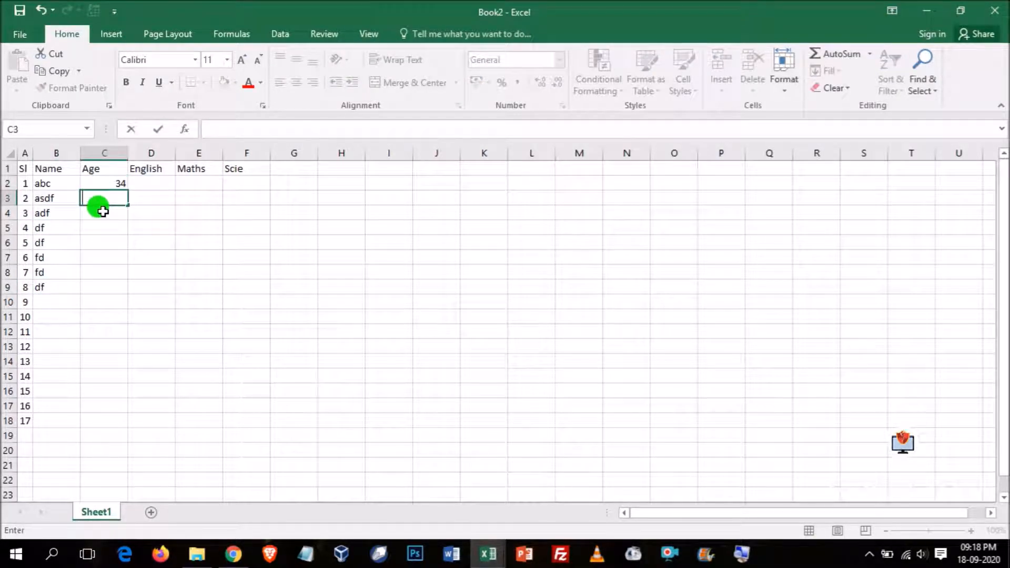
{"action": "left_click", "coordinate": [102, 212]}
{"action": "type", "text": "24"}
{"action": "key", "text": "Return"}
{"action": "type", "text": "15"}
{"action": "key", "text": "Return"}
- Enter the first student's marks in row 2: English 34, Maths 54 and Scie 66
{"action": "left_click", "coordinate": [155, 187]}
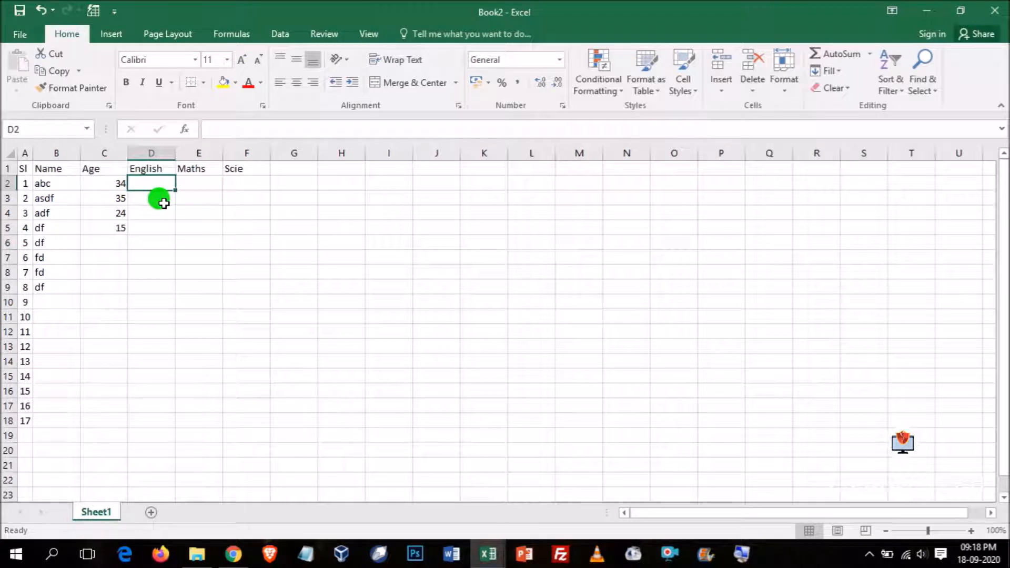
{"action": "type", "text": "34"}
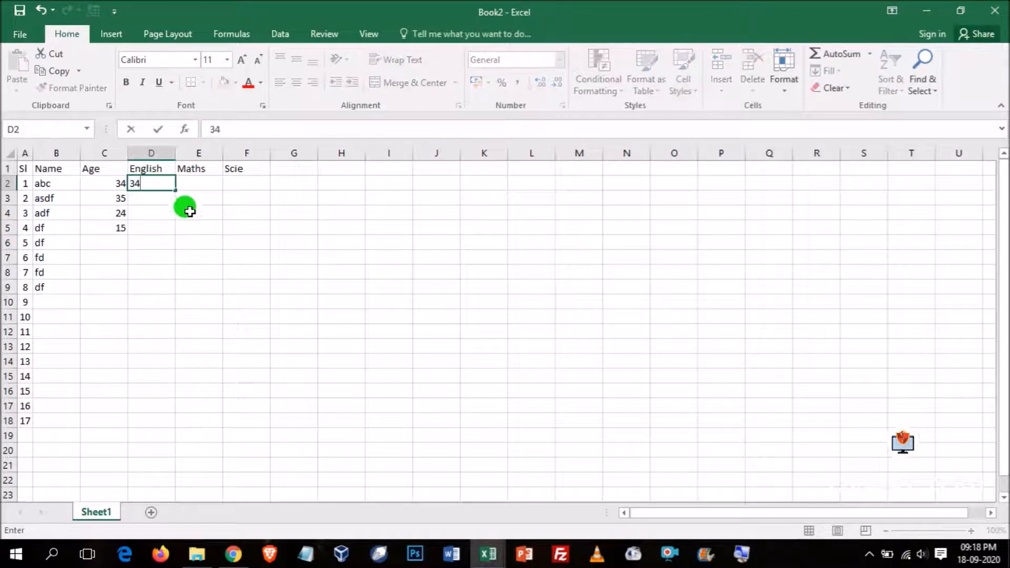
{"action": "left_click", "coordinate": [189, 182]}
{"action": "type", "text": "54"}
{"action": "left_click", "coordinate": [236, 182]}
{"action": "type", "text": "66"}
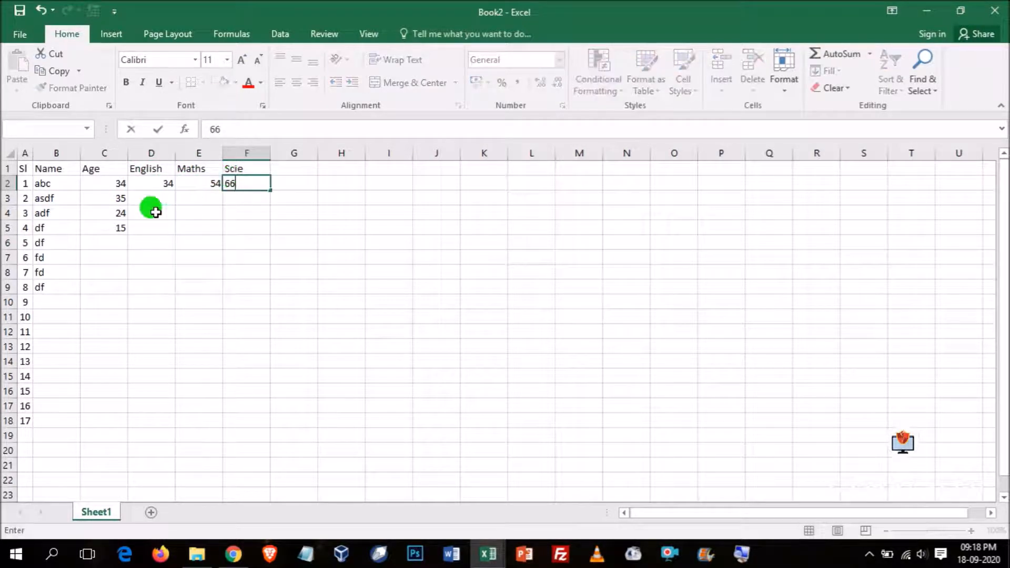
- Enter the second student's marks in row 3: English 45, Maths 64 and Scie 44
{"action": "left_click", "coordinate": [156, 199]}
{"action": "type", "text": "45"}
{"action": "left_click", "coordinate": [187, 198]}
{"action": "type", "text": "64"}
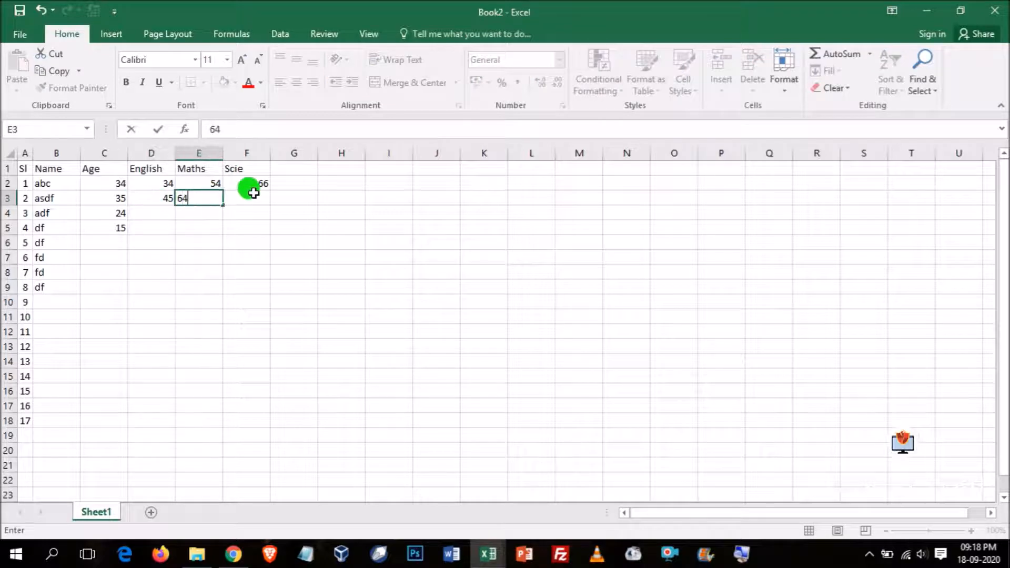
{"action": "left_click", "coordinate": [248, 195]}
{"action": "type", "text": "44"}
- Enter 4 as the Maths mark in E5 and the row 4 marks English 34, Maths 34 and Scie 55
{"action": "left_click", "coordinate": [210, 223]}
{"action": "type", "text": "4"}
{"action": "left_click", "coordinate": [207, 213]}
{"action": "left_click", "coordinate": [155, 212]}
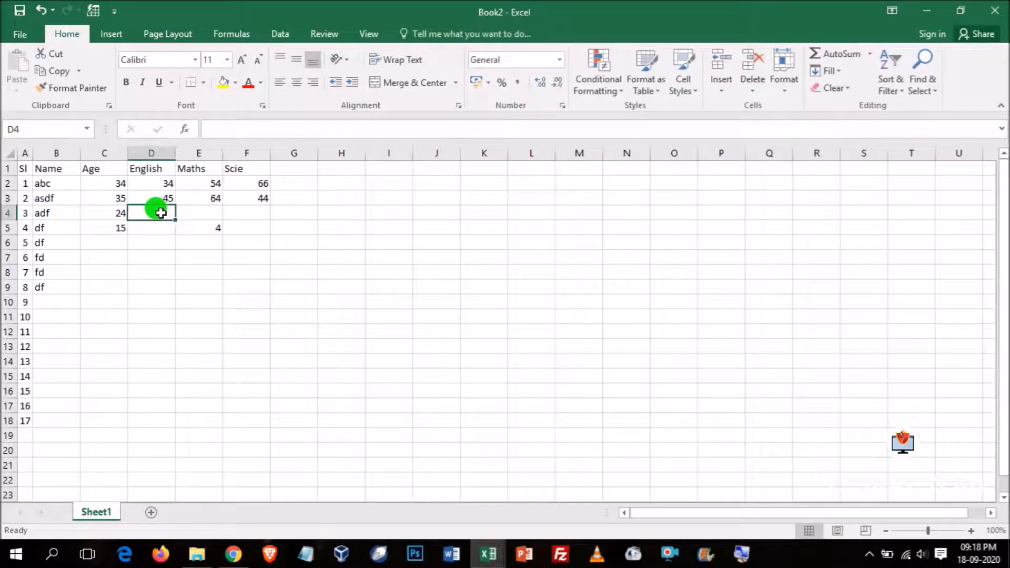
{"action": "type", "text": "34"}
{"action": "left_click", "coordinate": [200, 213]}
{"action": "type", "text": "34"}
{"action": "left_click", "coordinate": [242, 212]}
{"action": "type", "text": "55"}
- Add the heading Total in G1 beside the subject columns
{"action": "left_click", "coordinate": [295, 197]}
{"action": "left_click", "coordinate": [295, 168]}
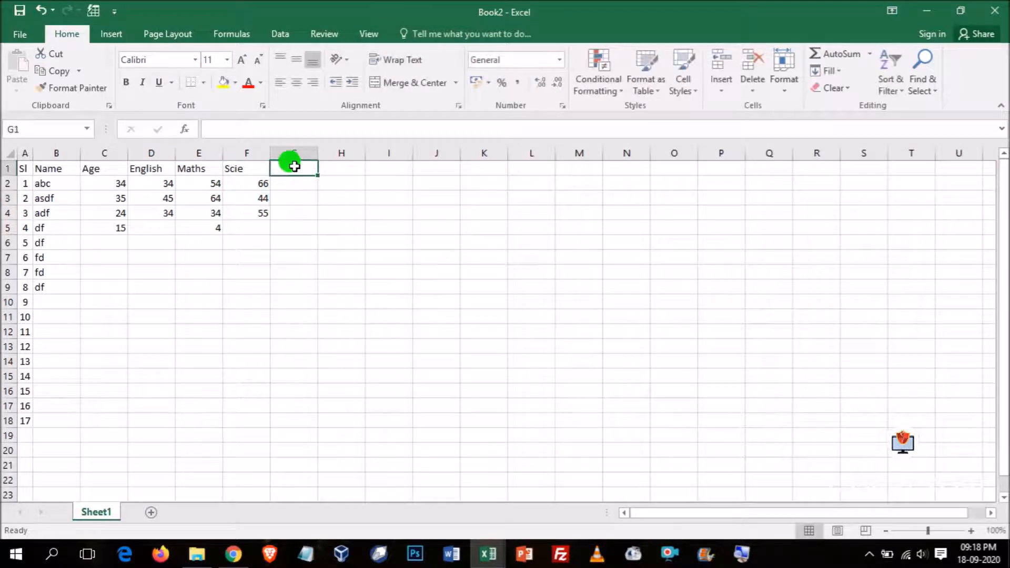
{"action": "type", "text": "To"}
{"action": "key", "text": "Return"}
{"action": "left_click", "coordinate": [295, 167]}
{"action": "key", "text": "Return"}
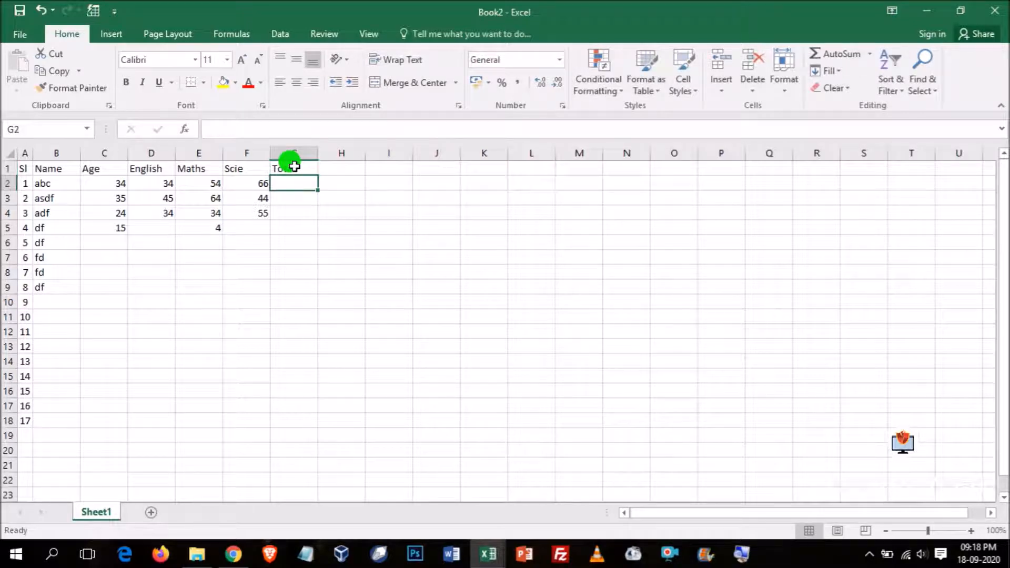
- Widen the Name column B and the Total column G
{"action": "left_click_drag", "start_coordinate": [42, 181], "coordinate": [67, 281]}
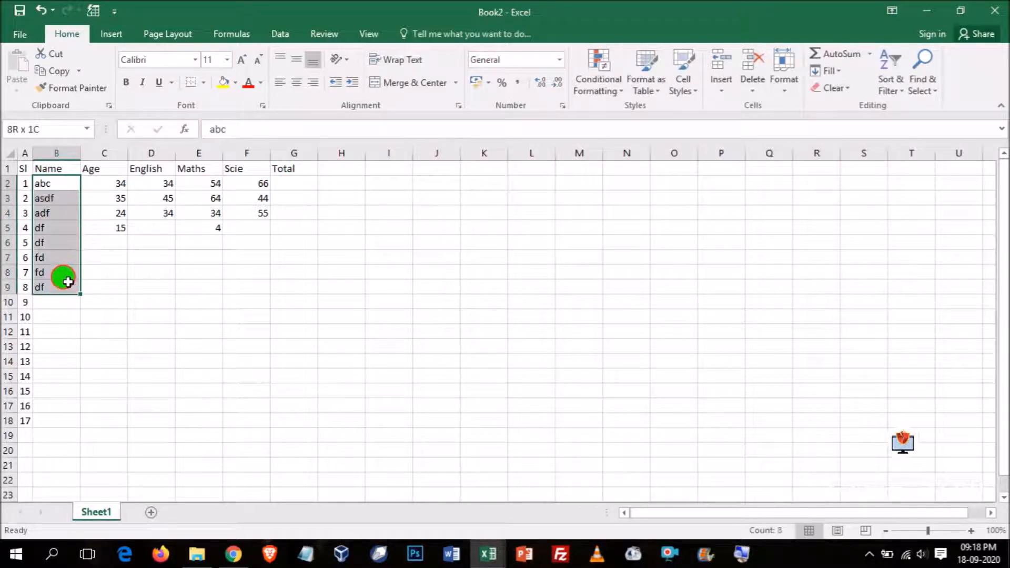
{"action": "left_click_drag", "start_coordinate": [80, 153], "coordinate": [107, 152]}
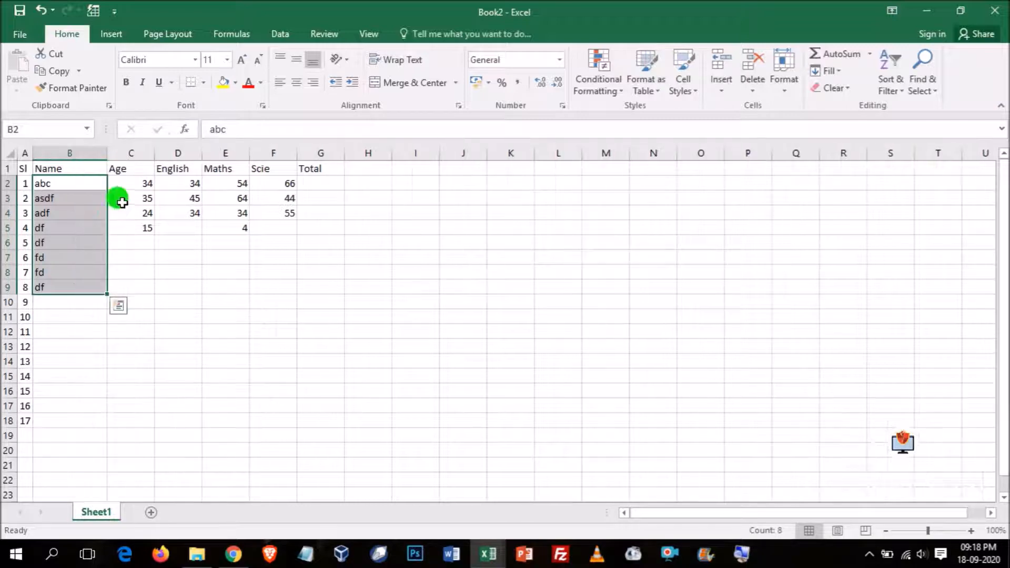
{"action": "left_click_drag", "start_coordinate": [139, 180], "coordinate": [273, 205]}
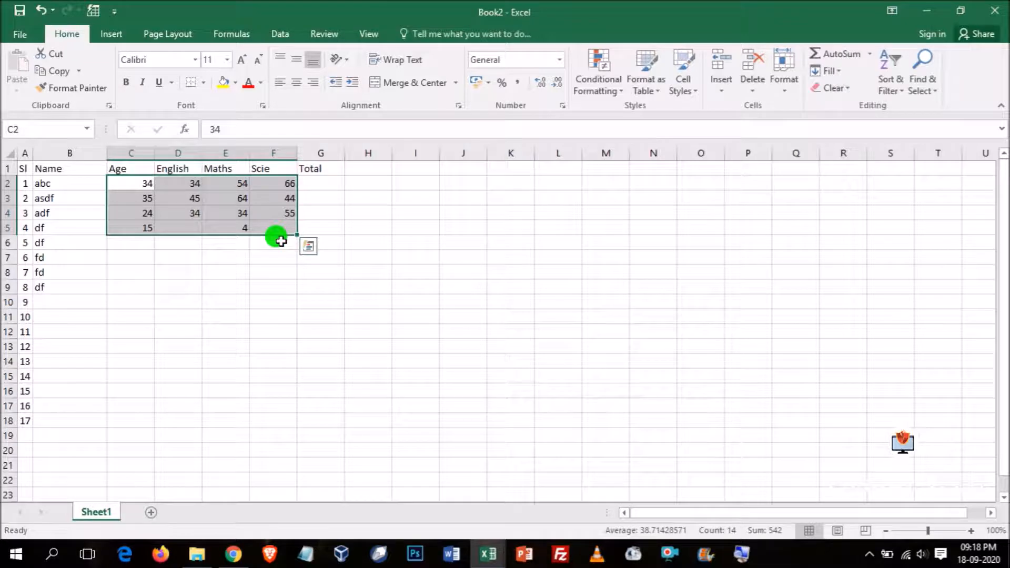
{"action": "left_click", "coordinate": [311, 182]}
{"action": "left_click_drag", "start_coordinate": [345, 153], "coordinate": [377, 153]}
- Calculate the first student's total in G2 with the formula =sum(D2:F2)
{"action": "type", "text": "="}
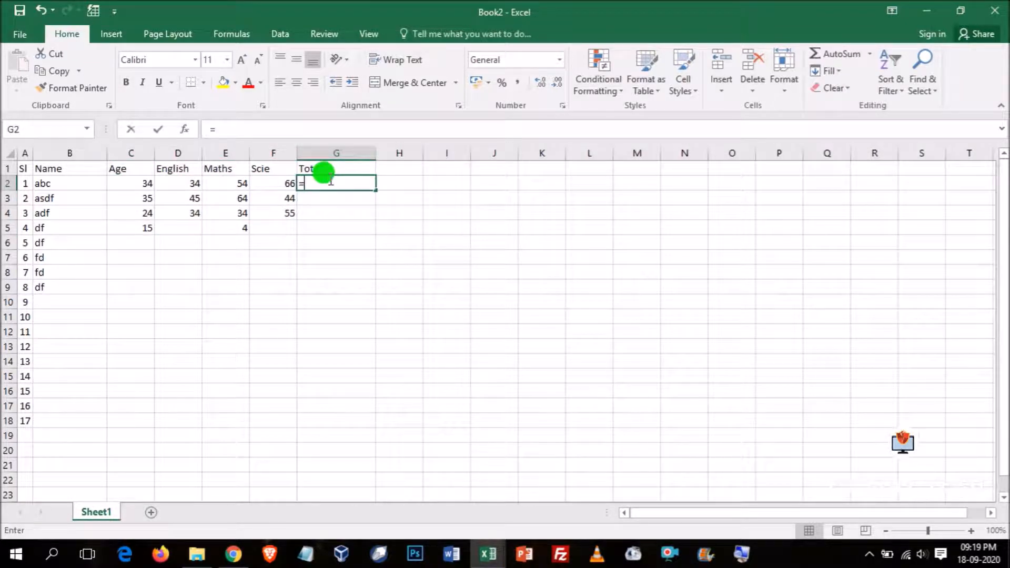
{"action": "key", "text": "Escape"}
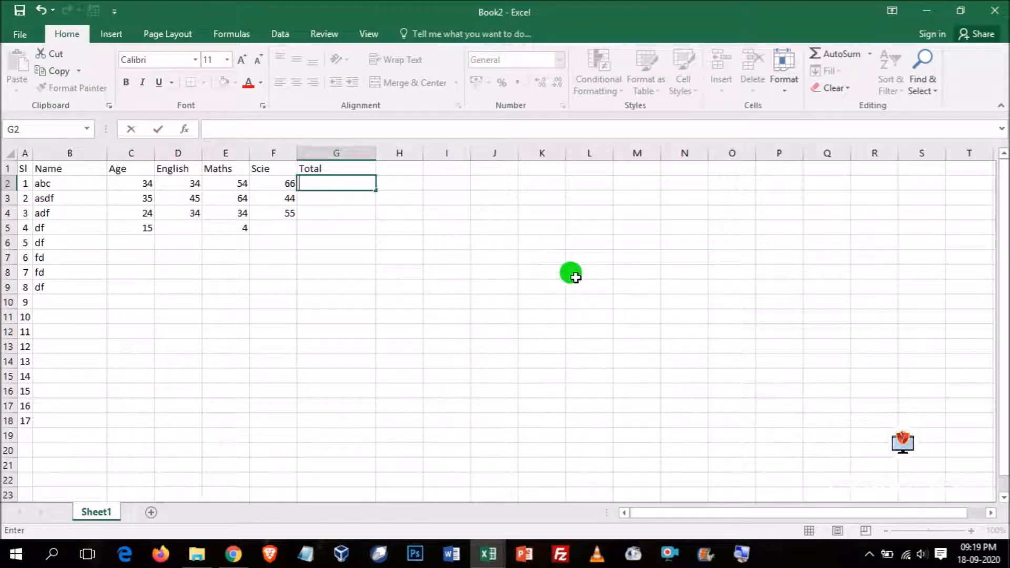
{"action": "type", "text": "="}
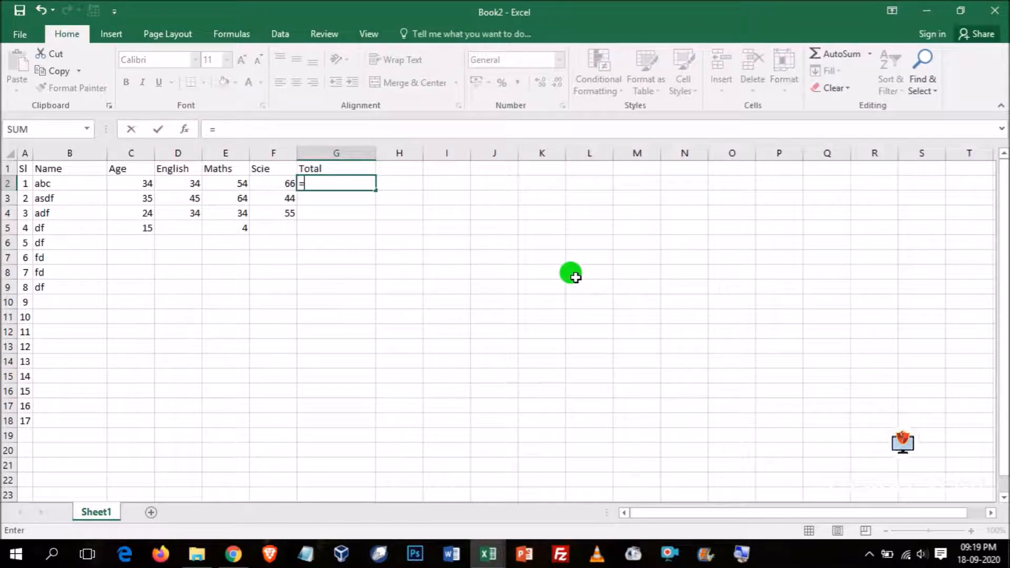
{"action": "type", "text": "sum("}
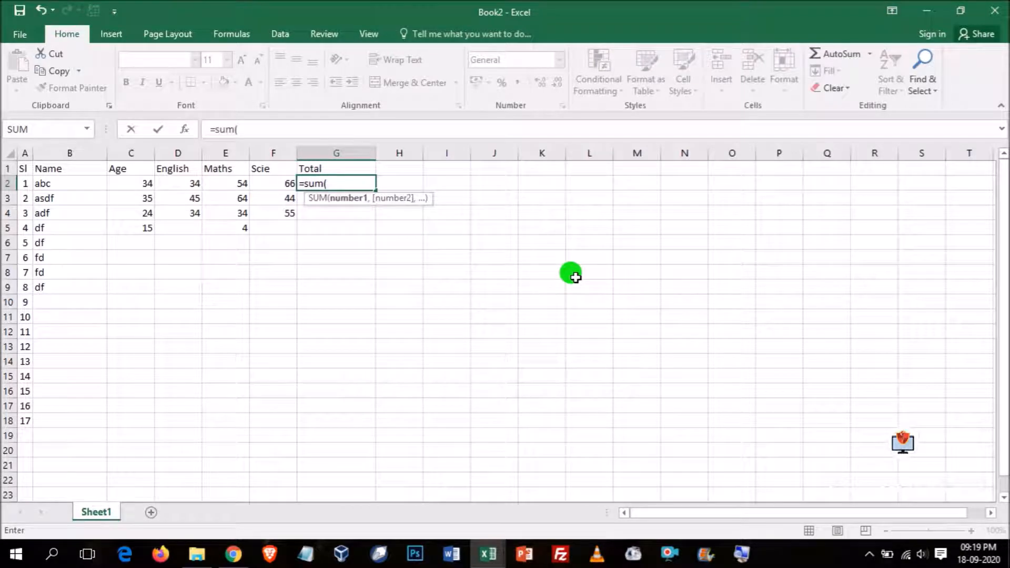
{"action": "left_click_drag", "start_coordinate": [171, 183], "coordinate": [267, 183]}
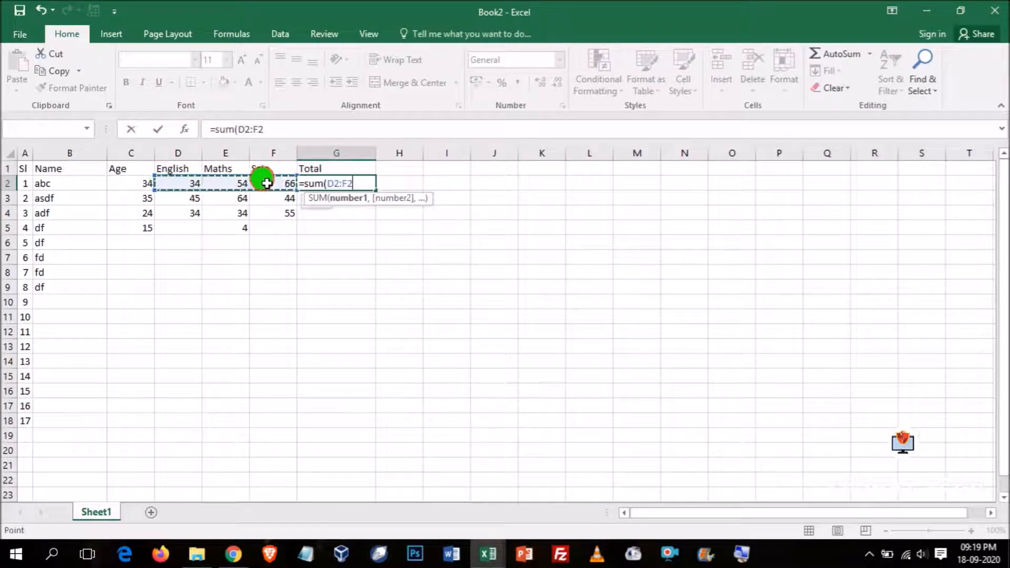
{"action": "type", "text": ")"}
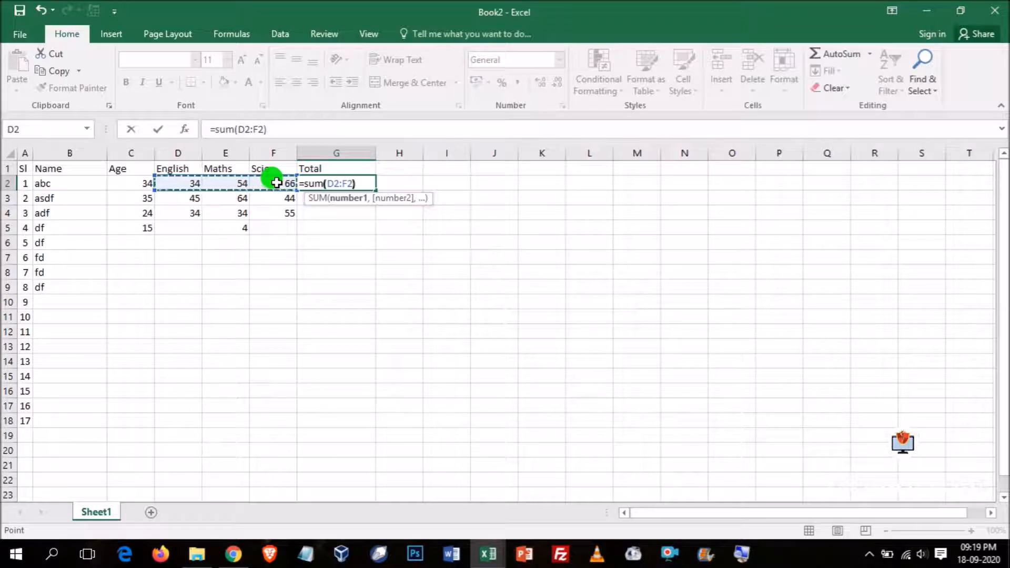
{"action": "key", "text": "Return"}
{"action": "left_click", "coordinate": [351, 183]}
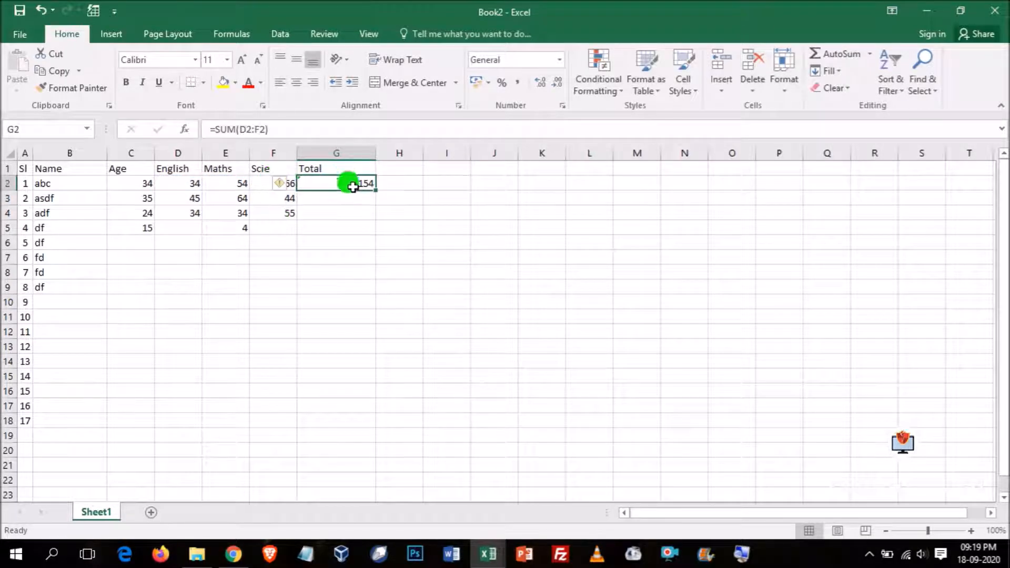
- Copy the total formula from G2 down to the next two students in G3:G4
{"action": "left_click_drag", "start_coordinate": [375, 189], "coordinate": [379, 223]}
{"action": "left_click", "coordinate": [339, 316]}
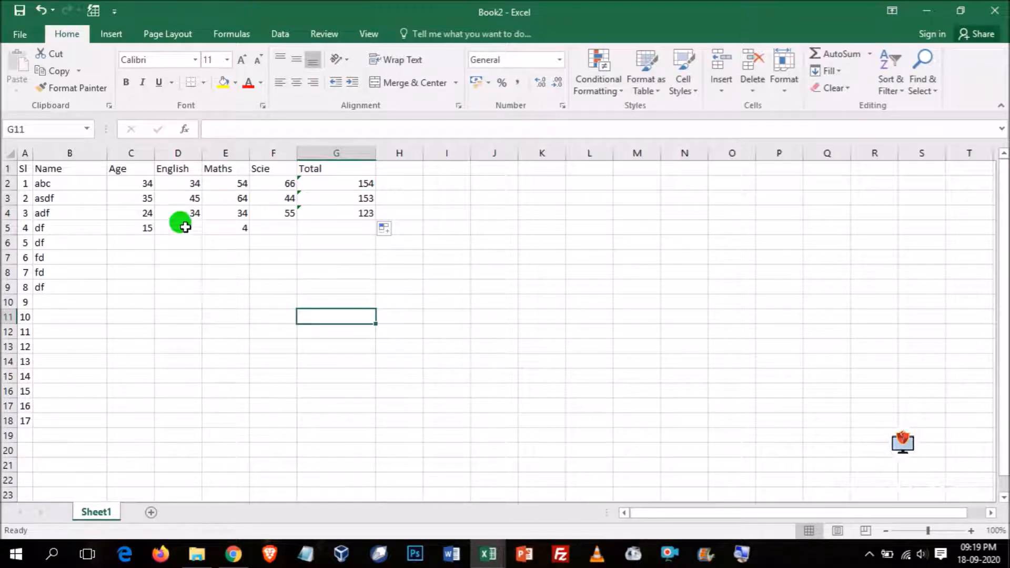
- Show the formulas in the cells to inspect the Total column and switch the display back to values
{"action": "left_click", "coordinate": [358, 183]}
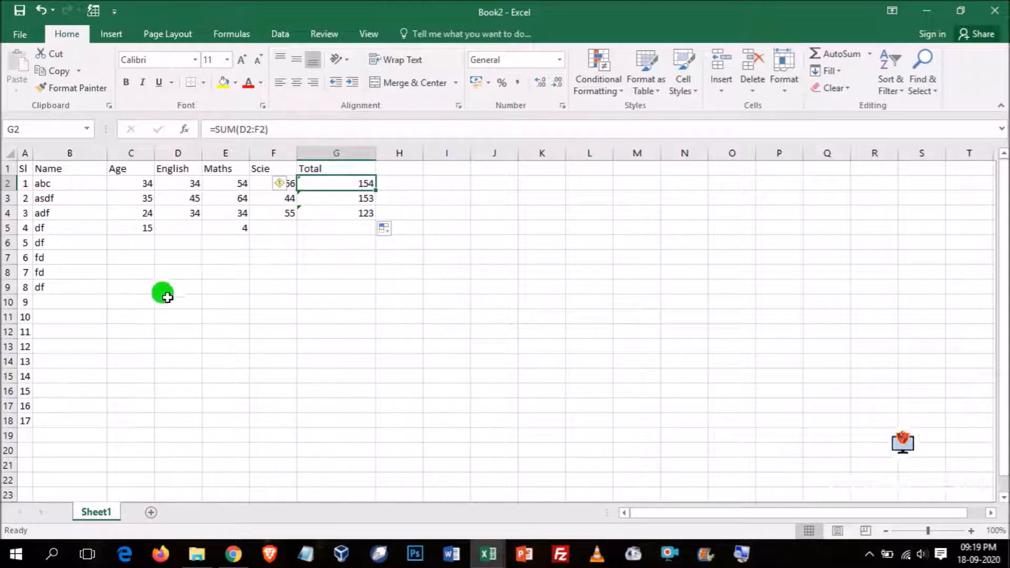
{"action": "left_click", "coordinate": [232, 34]}
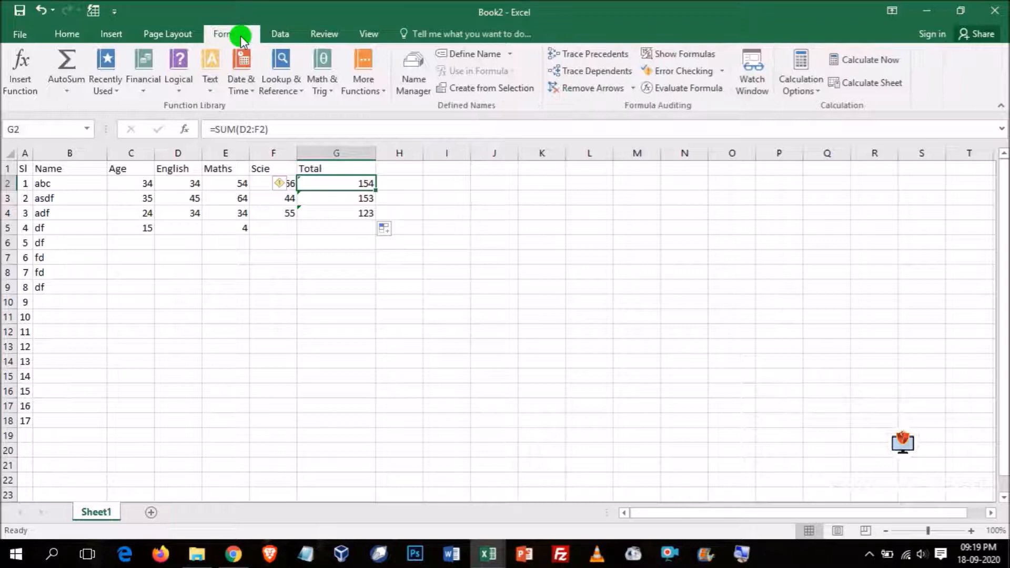
{"action": "left_click", "coordinate": [689, 55]}
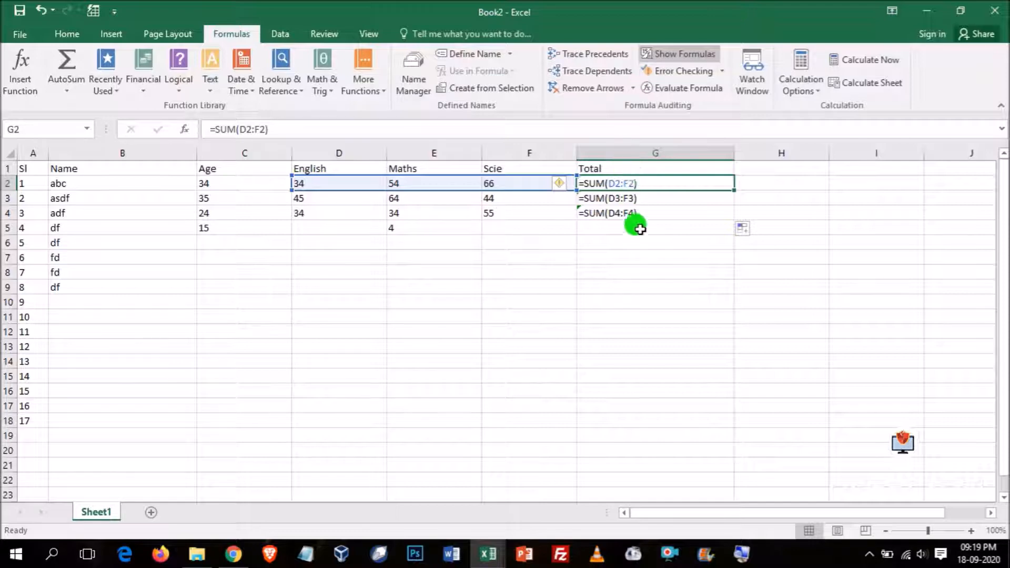
{"action": "left_click", "coordinate": [672, 55]}
{"action": "left_click", "coordinate": [337, 317]}
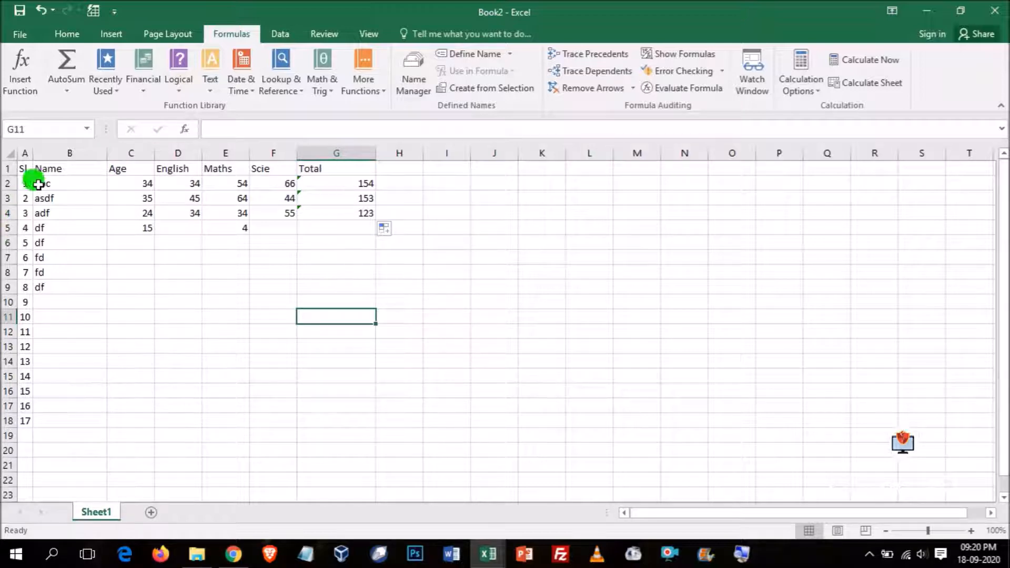
- Widen the Sl column A slightly
{"action": "left_click_drag", "start_coordinate": [33, 153], "coordinate": [42, 153]}
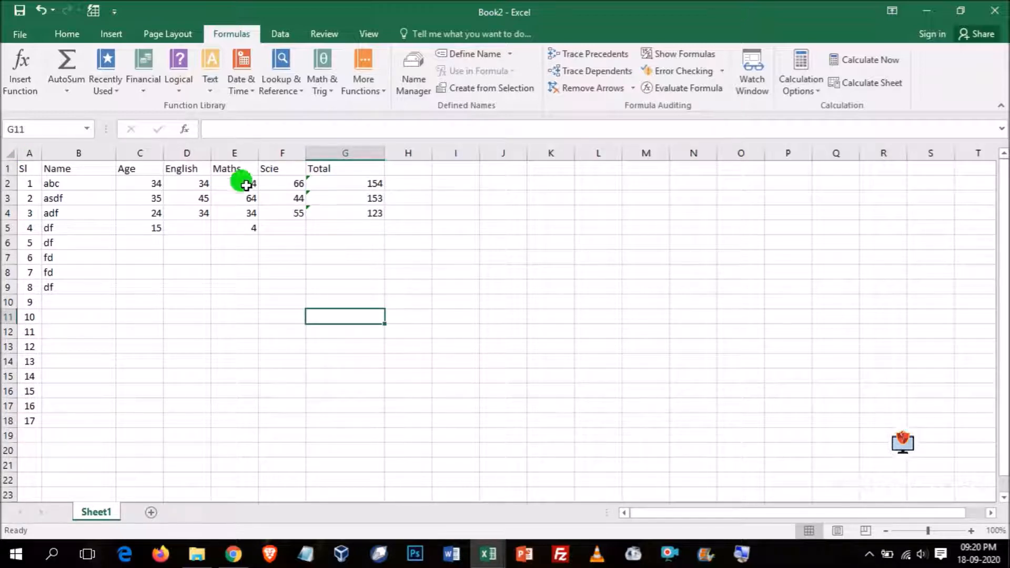
{"action": "left_click", "coordinate": [67, 34]}
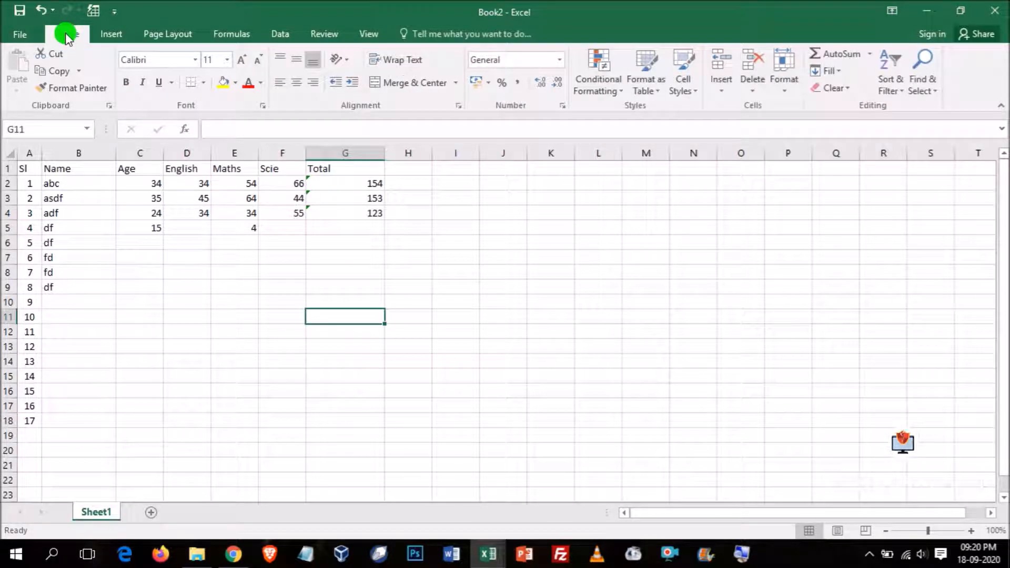
- Save the workbook in the Documents folder as an Excel Workbook named Details of Students
{"action": "left_click", "coordinate": [18, 36]}
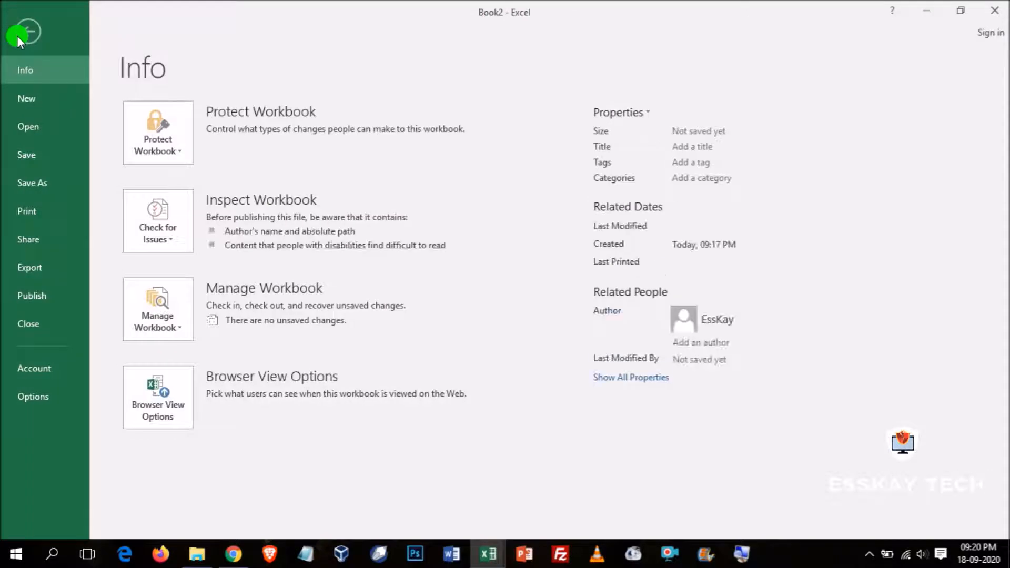
{"action": "left_click", "coordinate": [34, 156]}
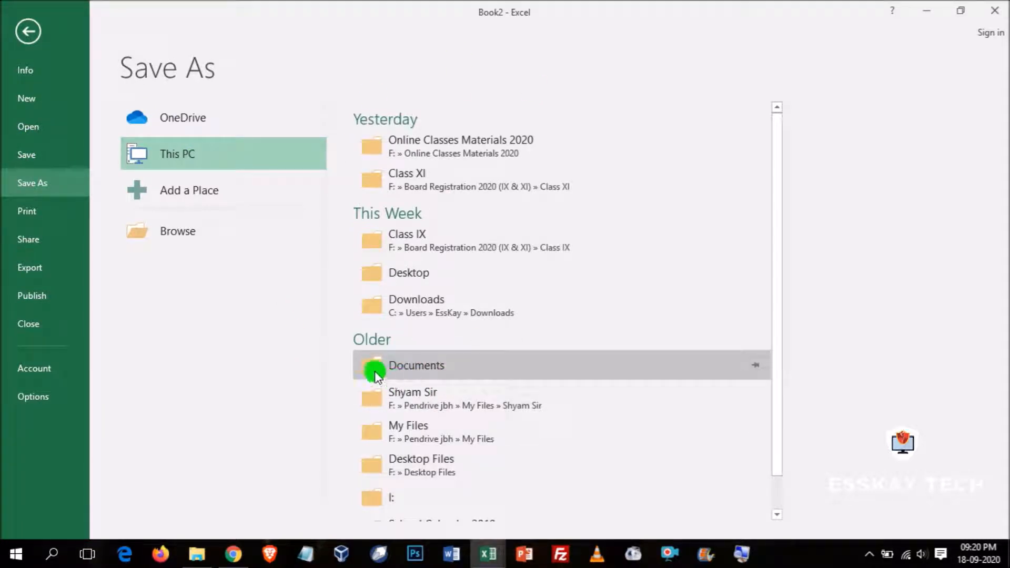
{"action": "left_click", "coordinate": [421, 367]}
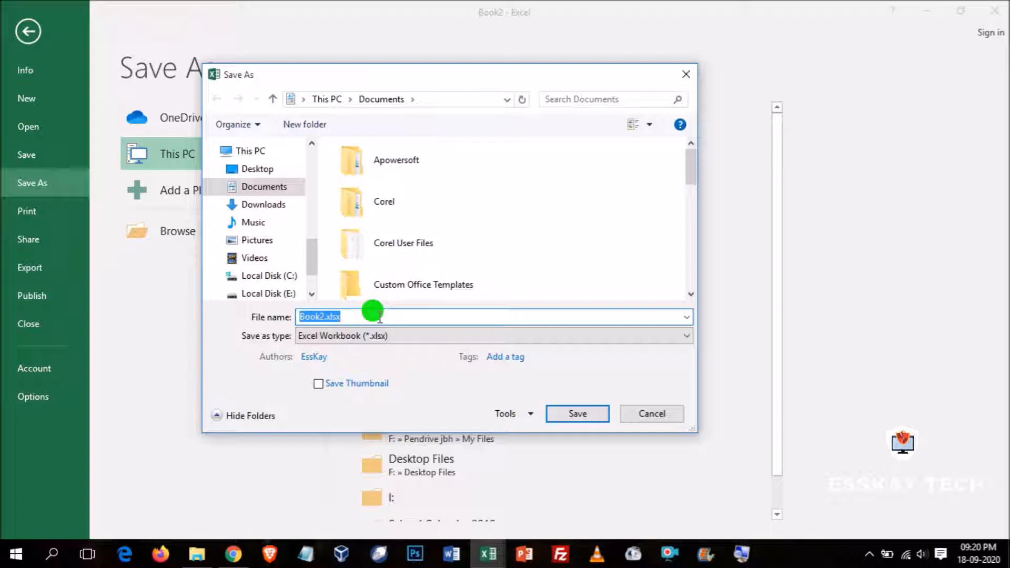
{"action": "type", "text": "Deta"}
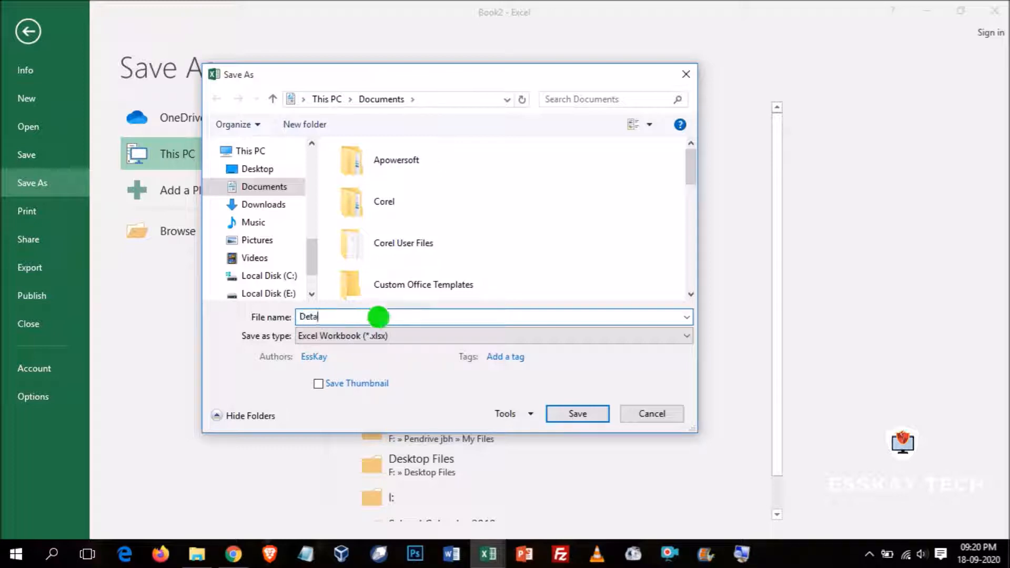
{"action": "type", "text": "ils of Students"}
{"action": "left_click", "coordinate": [387, 336]}
{"action": "left_click", "coordinate": [386, 336]}
{"action": "left_click", "coordinate": [392, 315]}
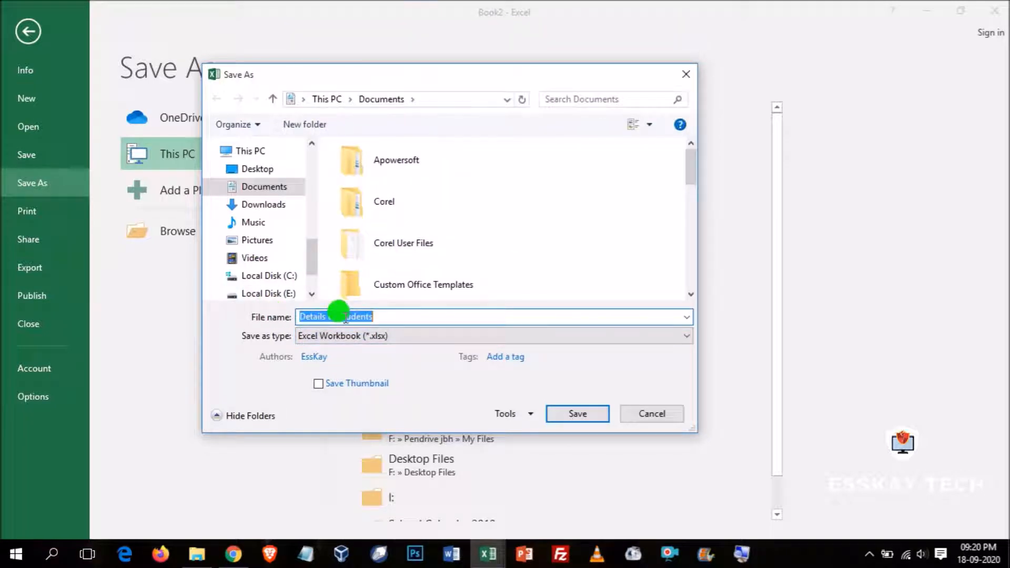
{"action": "left_click", "coordinate": [384, 317]}
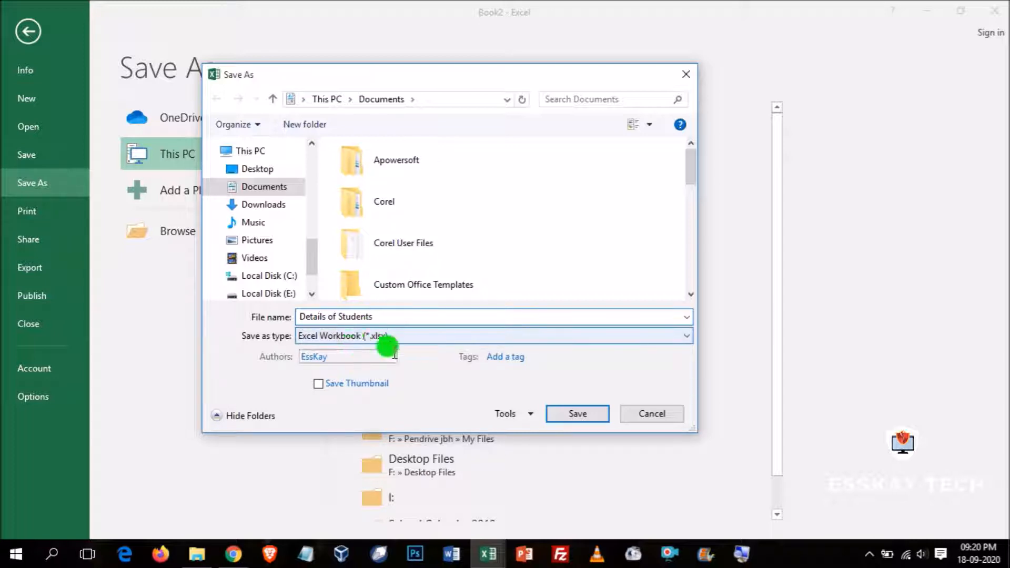
{"action": "left_click", "coordinate": [575, 414]}
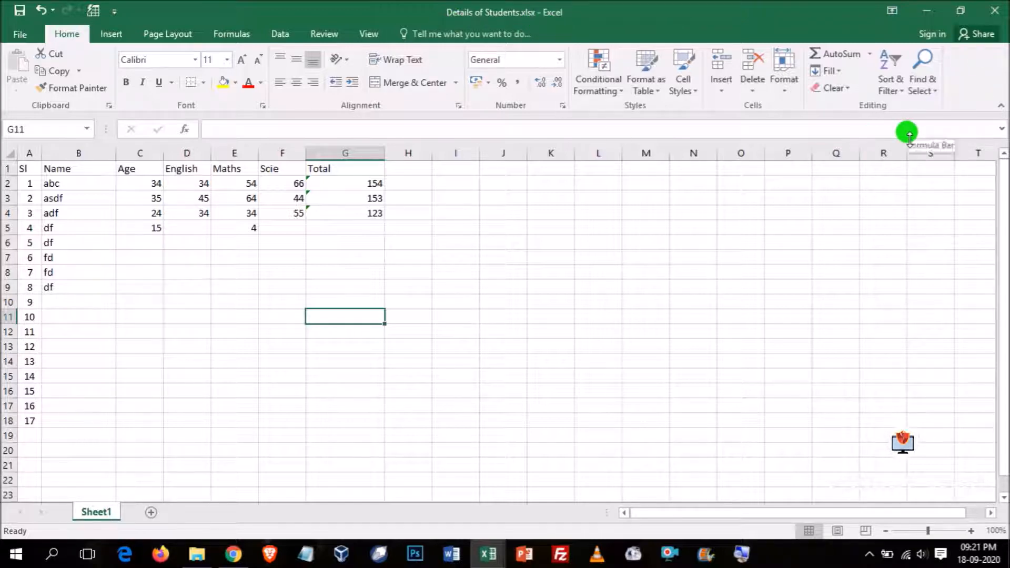
- Close the saved workbook and reopen Details of Students.xlsx from the recent workbooks
{"action": "key", "text": "ctrl+n"}
{"action": "key", "text": "ctrl+w"}
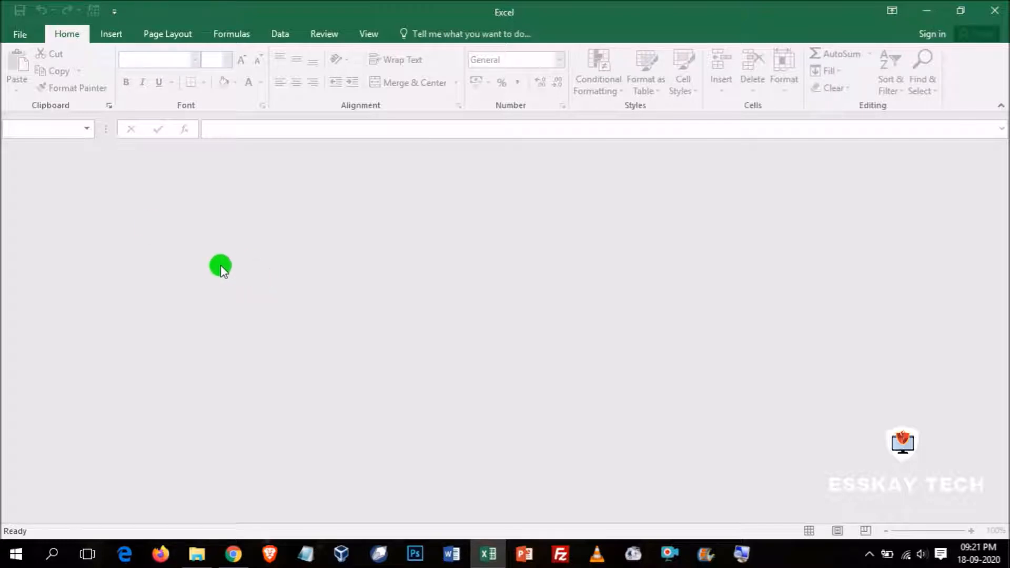
{"action": "left_click", "coordinate": [25, 35]}
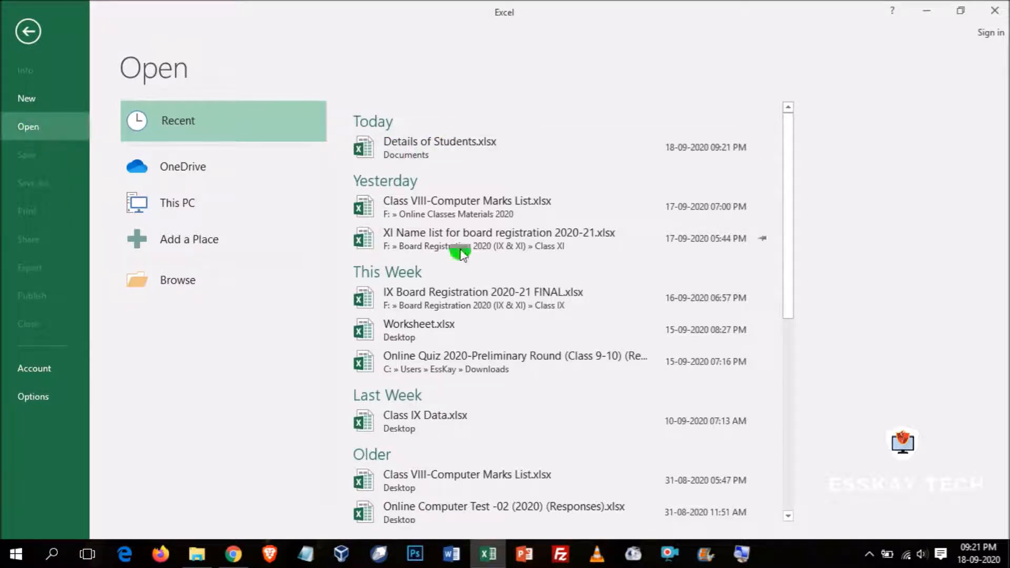
{"action": "scroll", "coordinate": [507, 336], "scroll_direction": "down", "scroll_amount": 5}
{"action": "scroll", "coordinate": [507, 335], "scroll_direction": "down", "scroll_amount": 1}
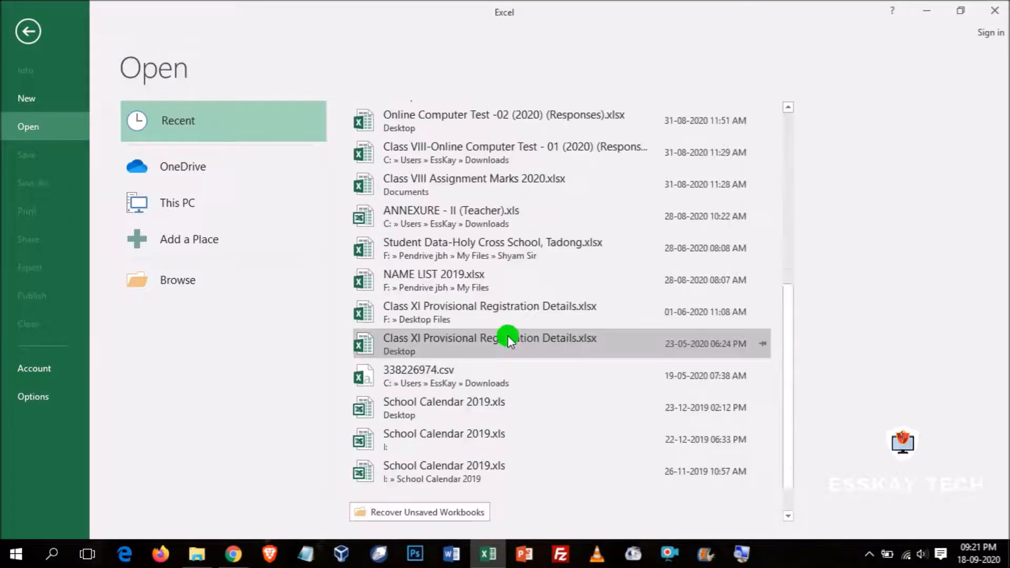
{"action": "scroll", "coordinate": [508, 337], "scroll_direction": "up", "scroll_amount": 8}
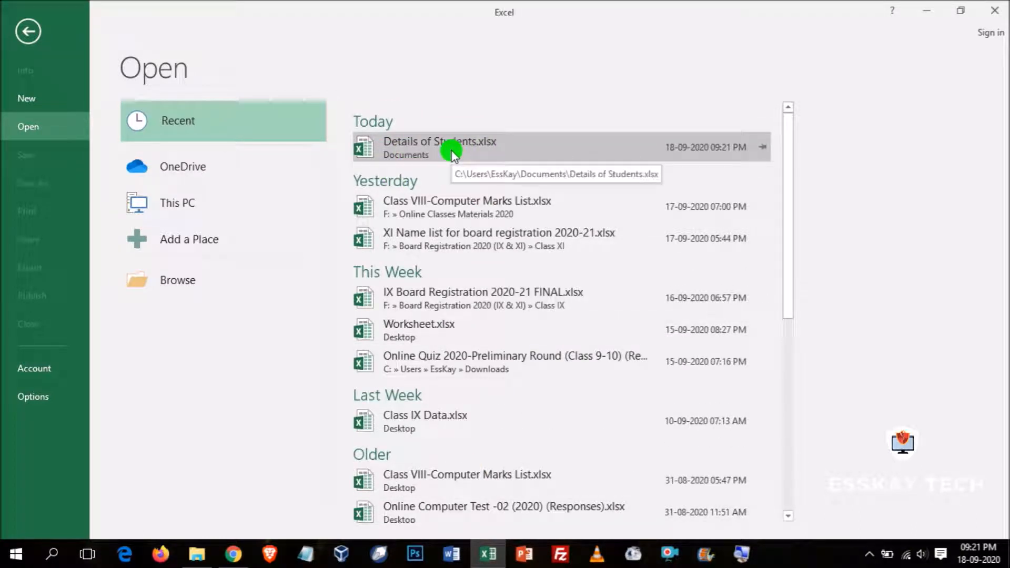
{"action": "left_click", "coordinate": [431, 146]}
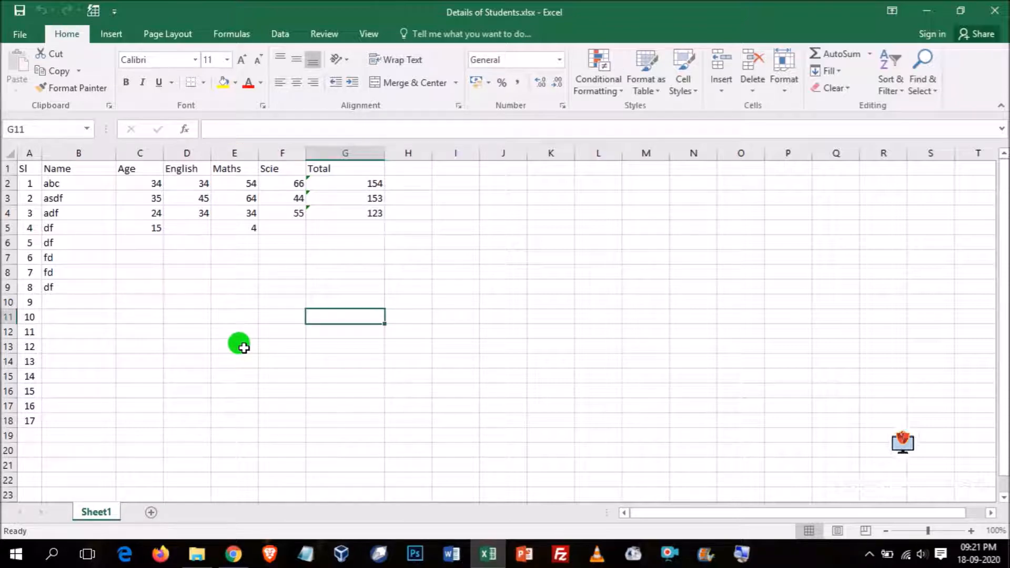
- Close the Details of Students workbook and exit the spreadsheet program
{"action": "left_click", "coordinate": [23, 34]}
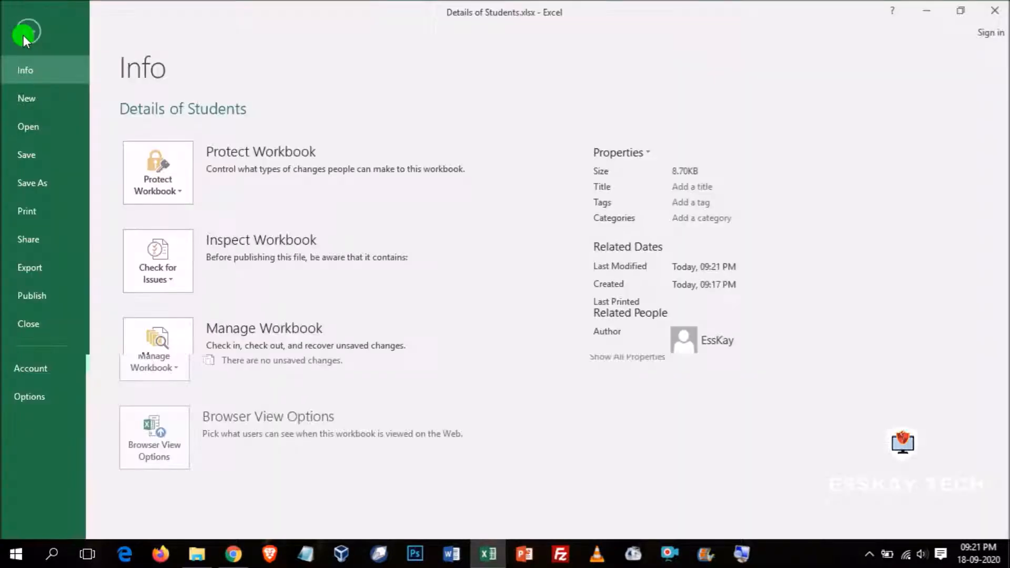
{"action": "left_click", "coordinate": [20, 329]}
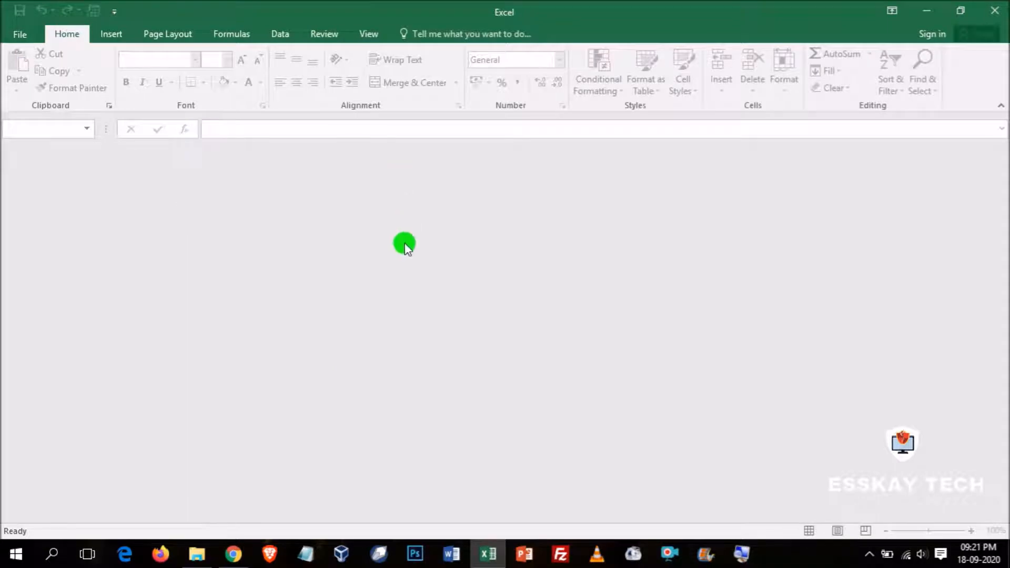
{"action": "left_click", "coordinate": [1000, 17]}
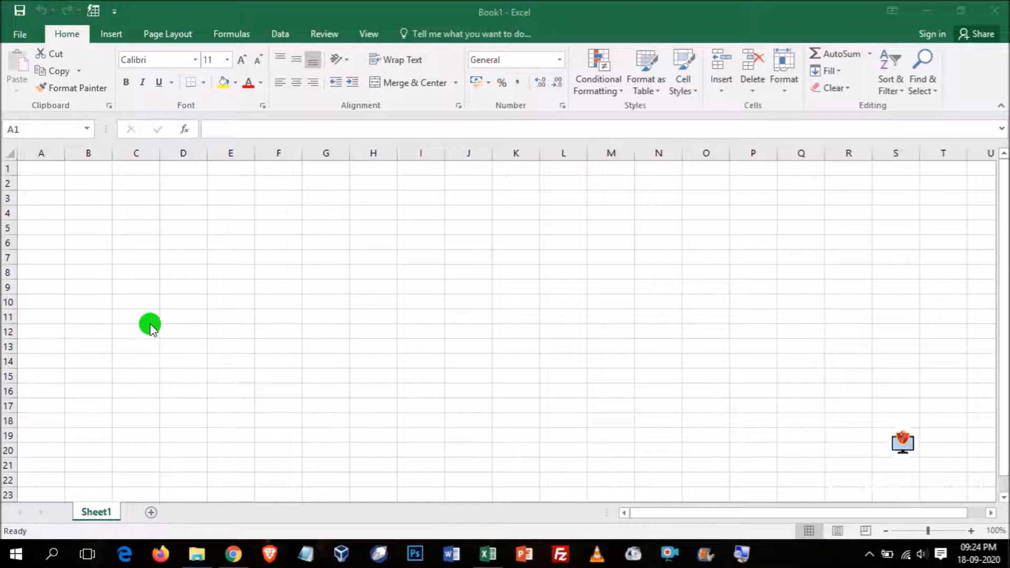
- Enter the numbers 1, 2, 3, 4 and 4 in cells A2:A6 of the blank workbook and centre them horizontally
{"action": "left_click", "coordinate": [87, 198]}
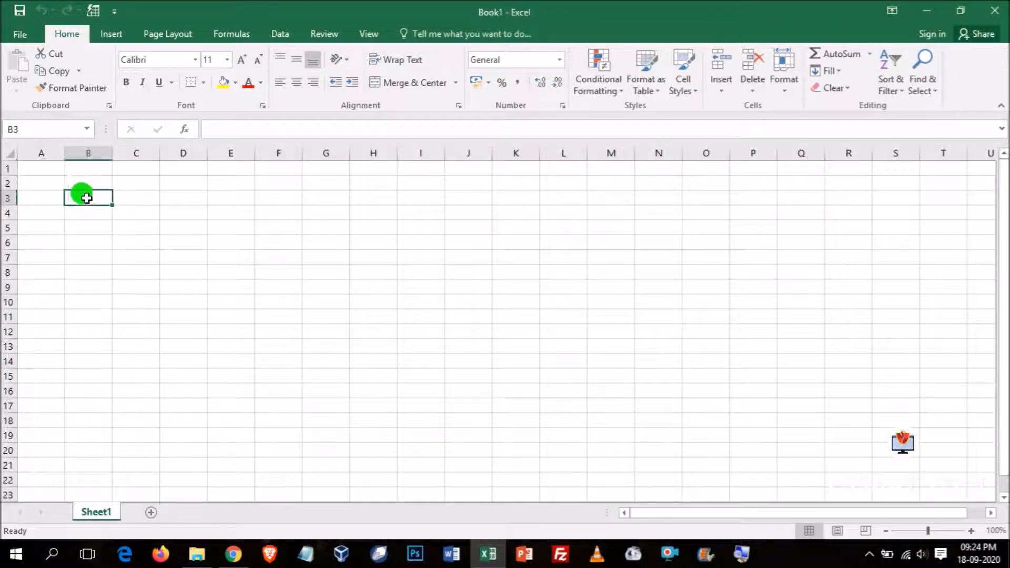
{"action": "left_click", "coordinate": [52, 187]}
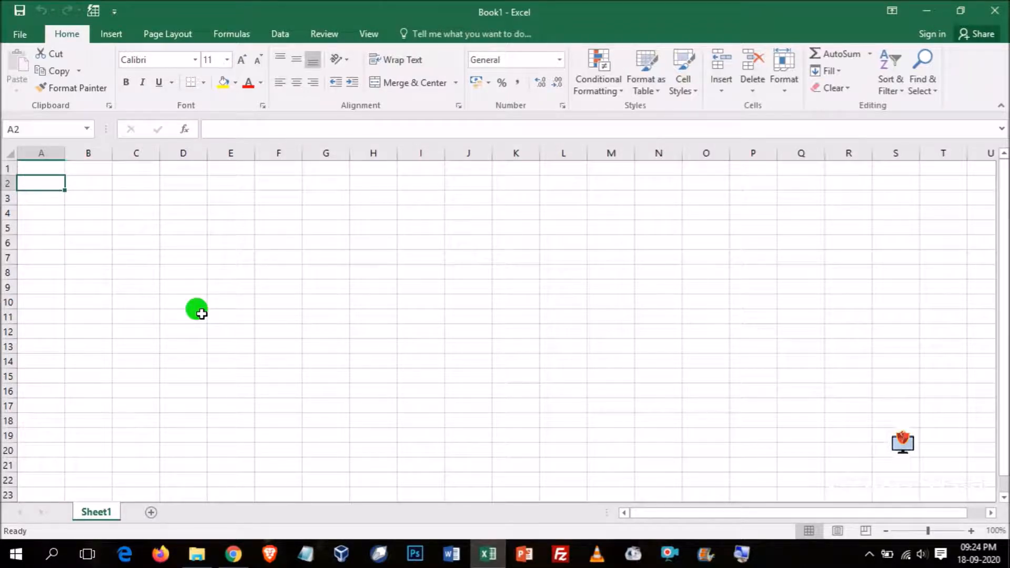
{"action": "type", "text": "1"}
{"action": "key", "text": "Return"}
{"action": "type", "text": "2"}
{"action": "key", "text": "Return"}
{"action": "type", "text": "3"}
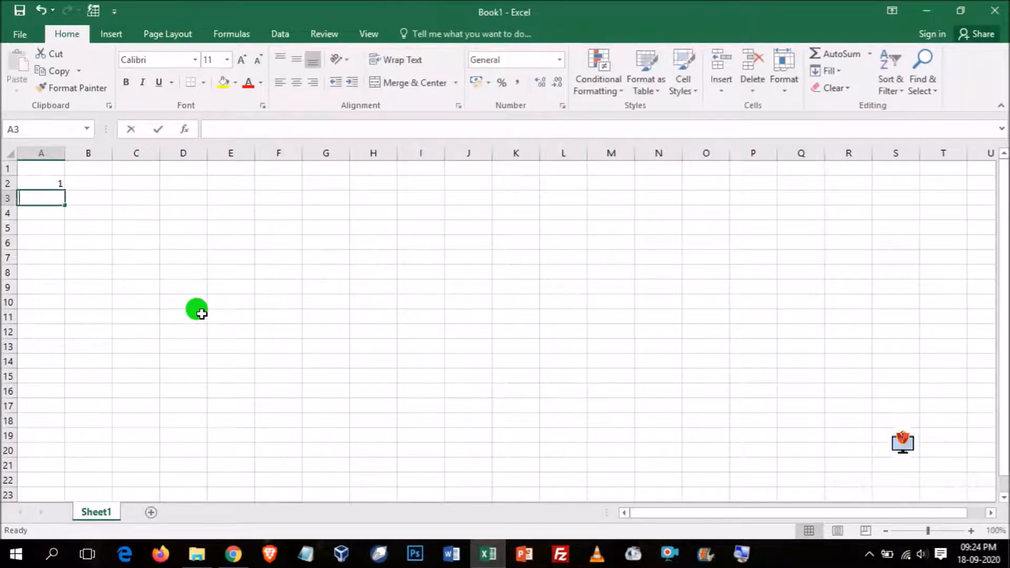
{"action": "key", "text": "Return"}
{"action": "type", "text": "4"}
{"action": "key", "text": "Return"}
{"action": "type", "text": "4"}
{"action": "key", "text": "Return"}
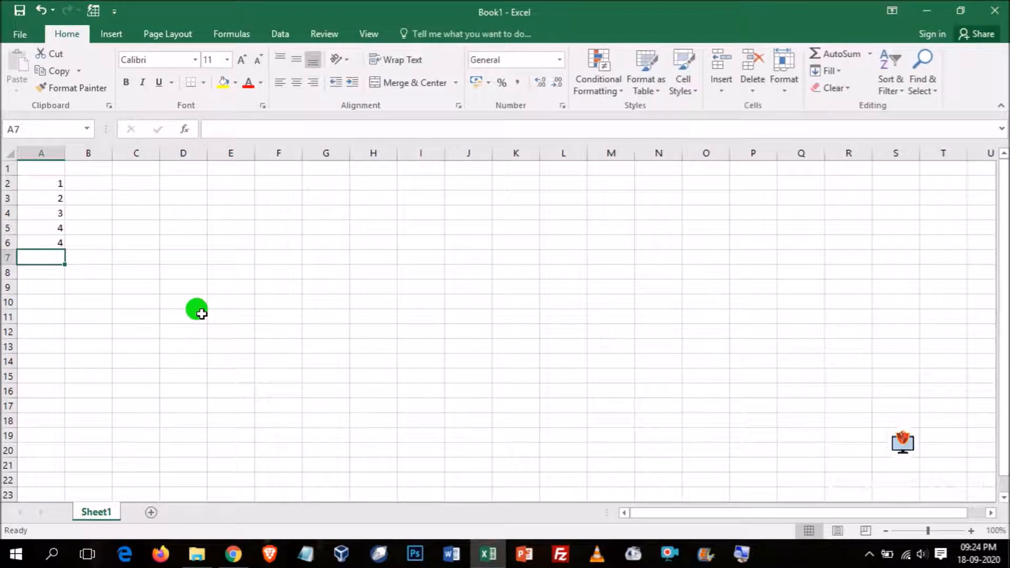
{"action": "left_click_drag", "start_coordinate": [39, 182], "coordinate": [50, 239]}
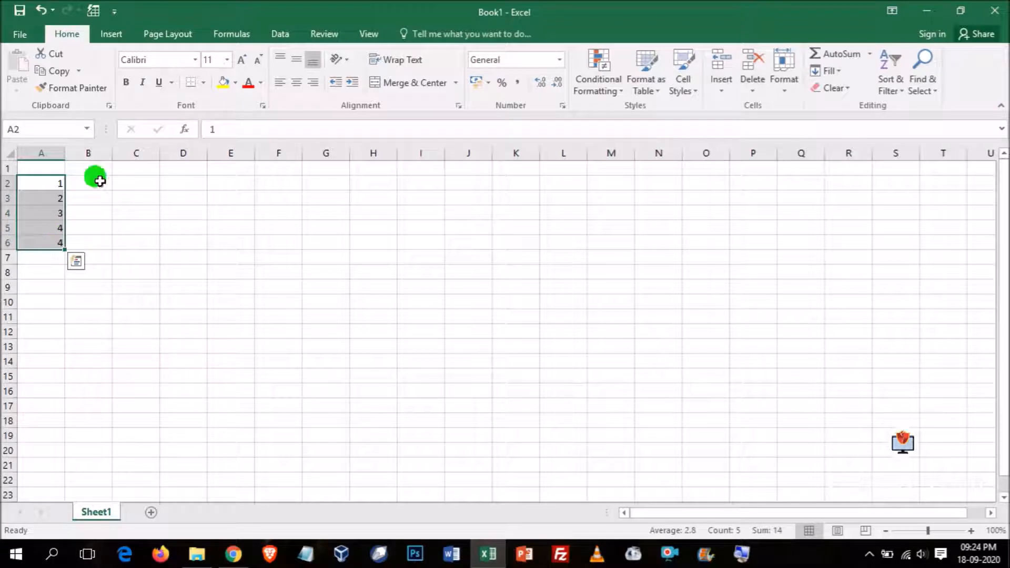
{"action": "left_click", "coordinate": [295, 83]}
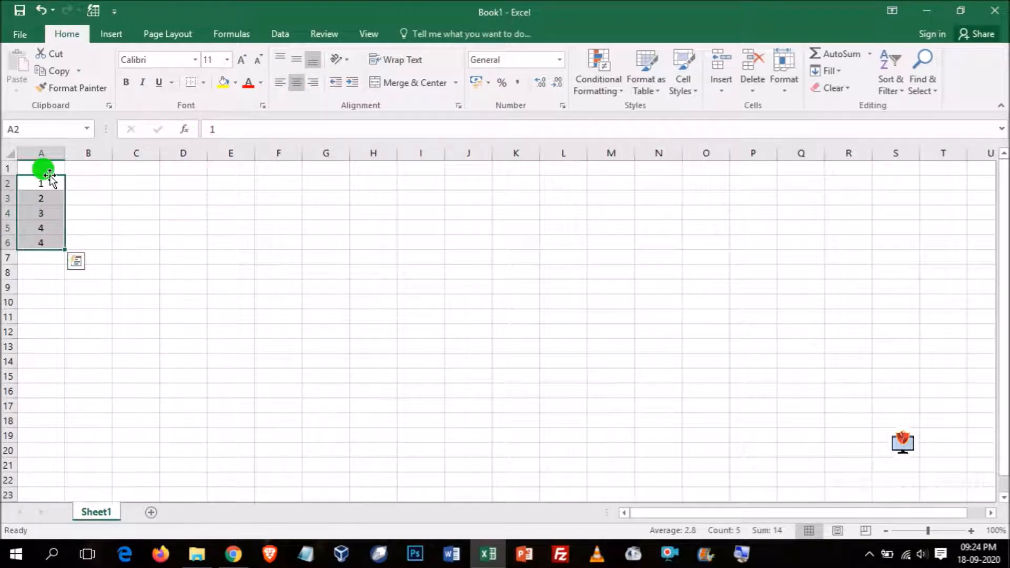
- Enter the decimal value 25.5 in cell B3
{"action": "left_click", "coordinate": [83, 197]}
{"action": "type", "text": "25.5"}
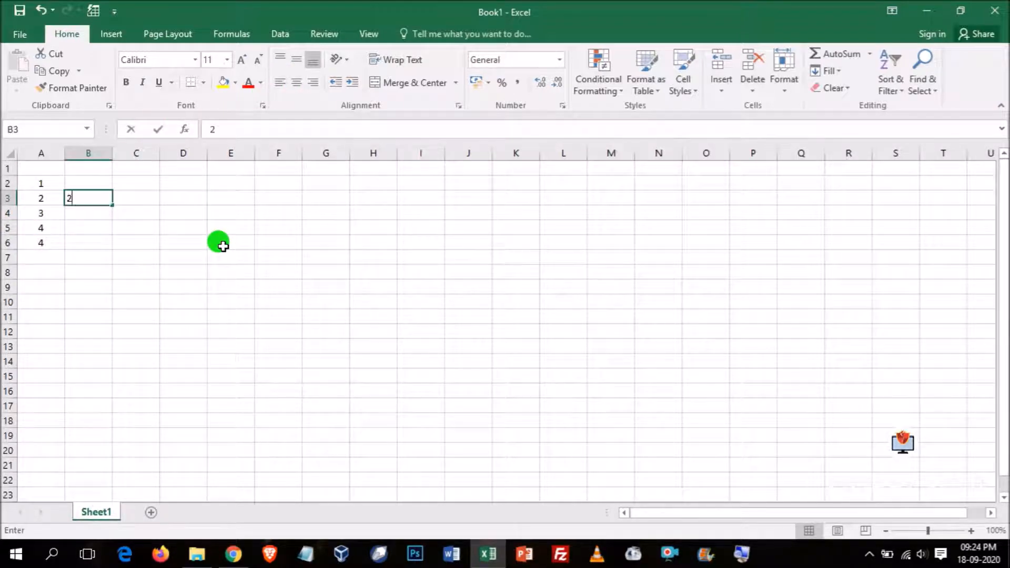
{"action": "key", "text": "Return"}
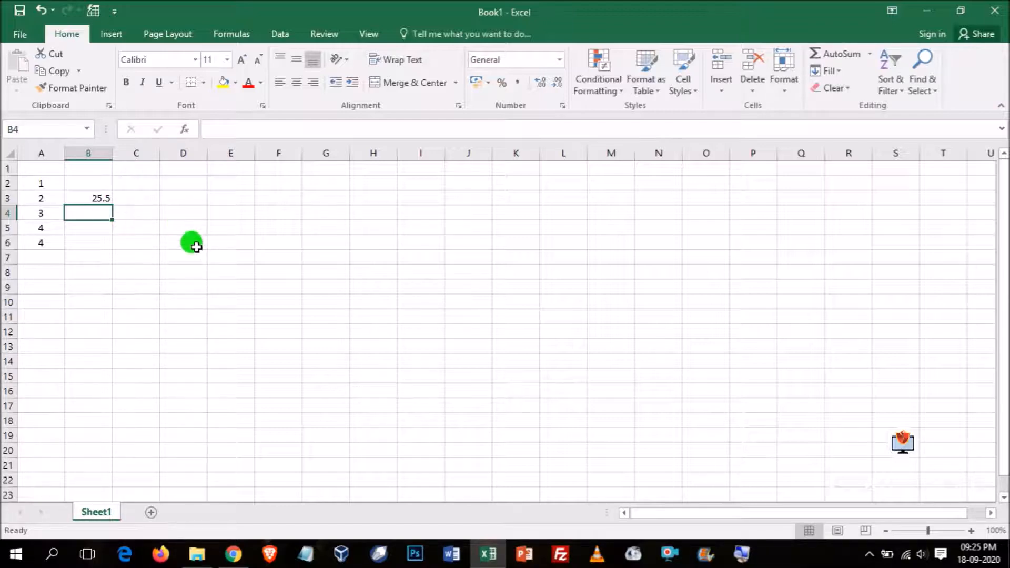
- Enter the text Holy Cross in cell C3 and a person's first name in C4
{"action": "left_click", "coordinate": [140, 199]}
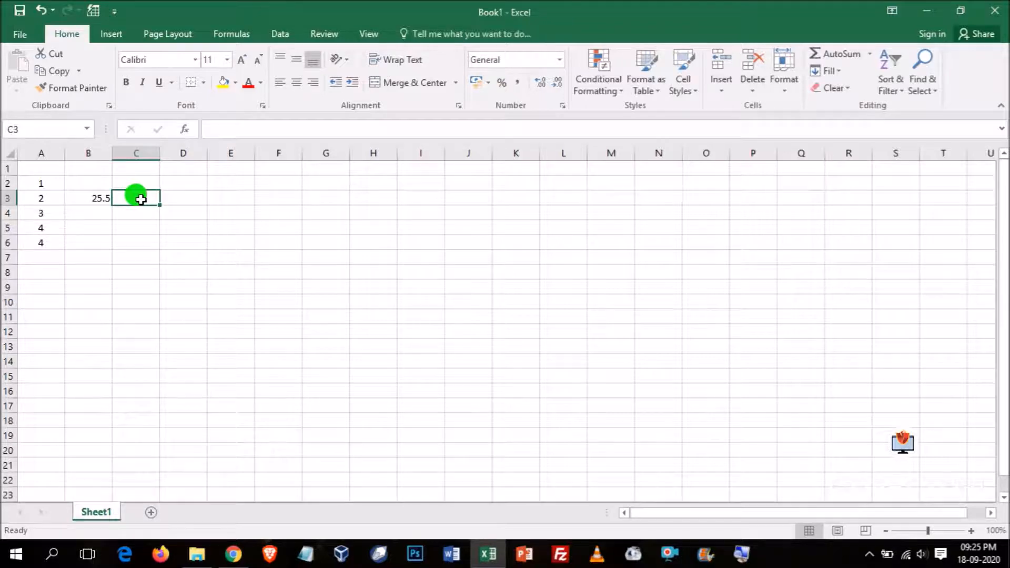
{"action": "type", "text": "Holy C"}
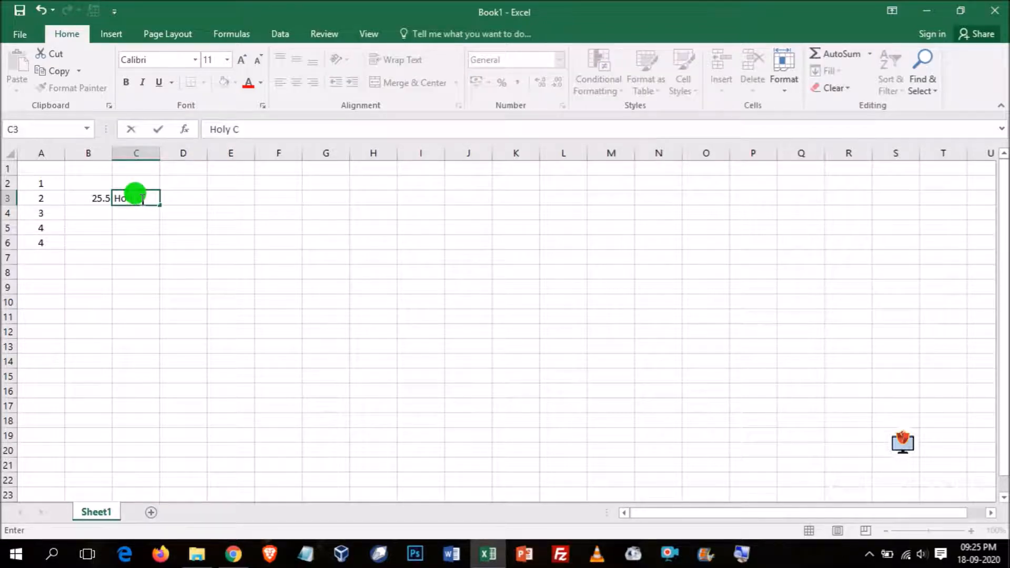
{"action": "type", "text": "ross"}
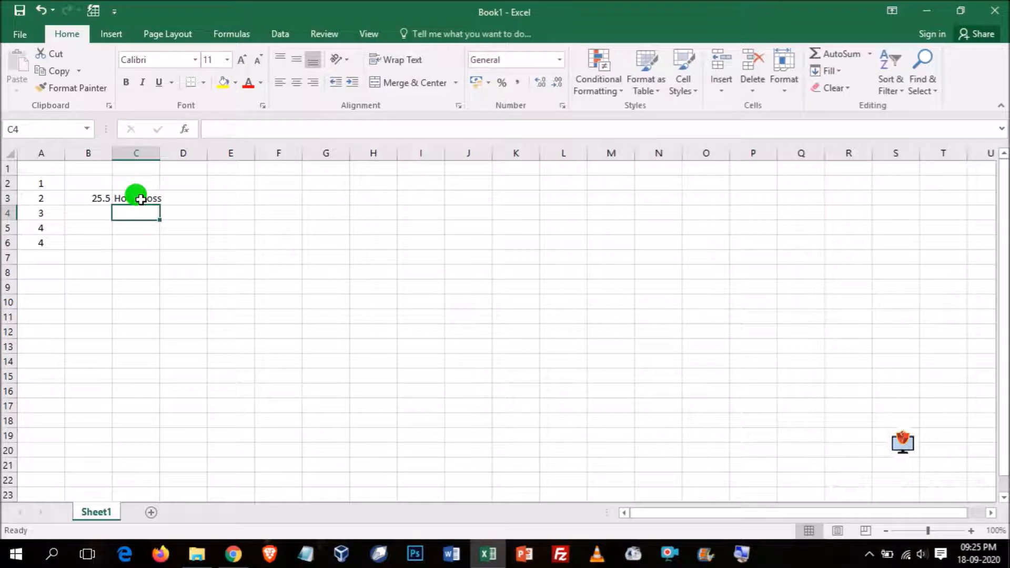
{"action": "type", "text": "Shyam"}
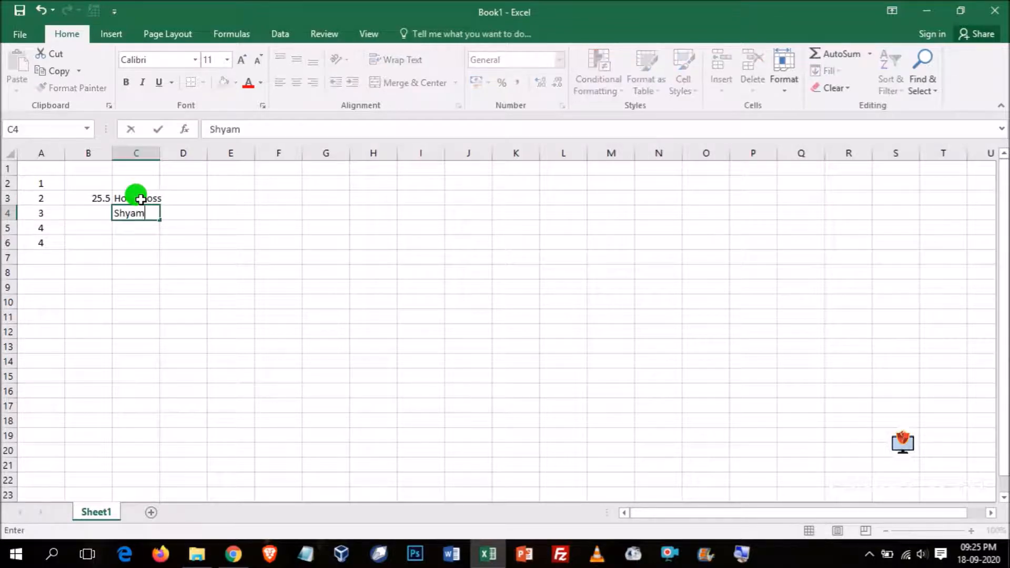
{"action": "key", "text": "Return"}
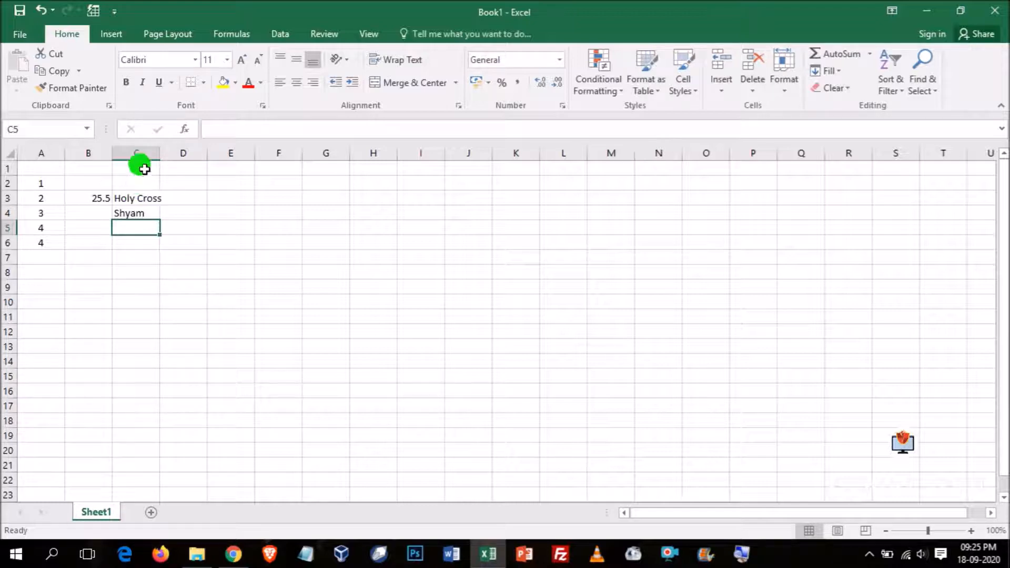
- Widen column C, and enter the mixed text values 12abc in C5 and 12-22 XYZ in C6
{"action": "left_click_drag", "start_coordinate": [160, 154], "coordinate": [194, 154]}
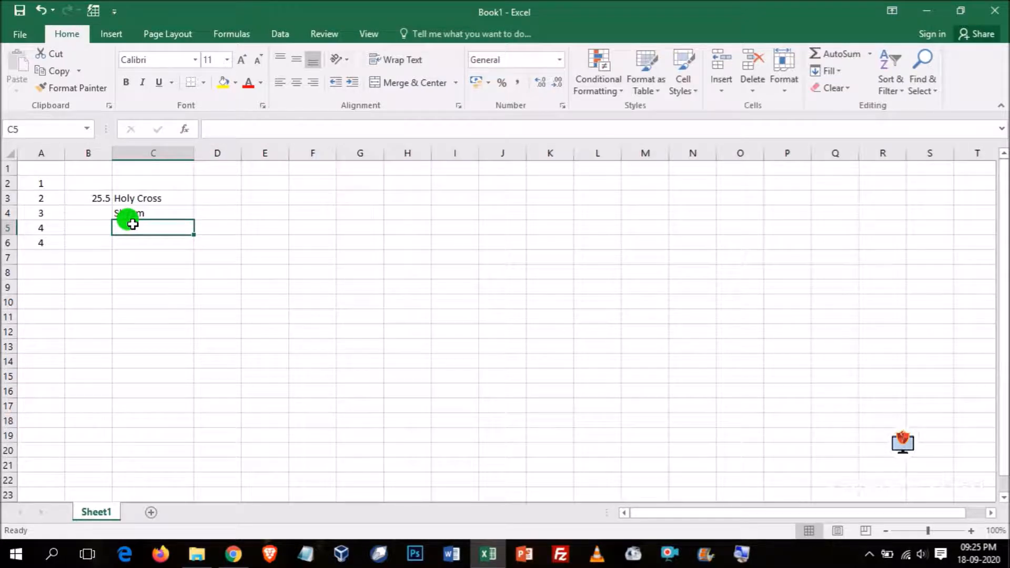
{"action": "type", "text": "1200cc"}
{"action": "key", "text": "Return"}
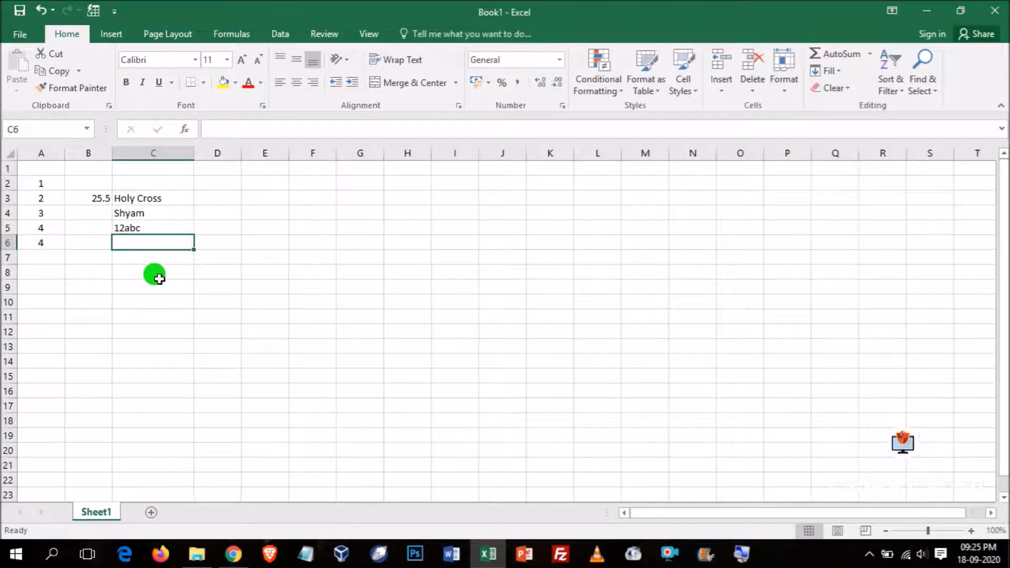
{"action": "type", "text": "12-22"}
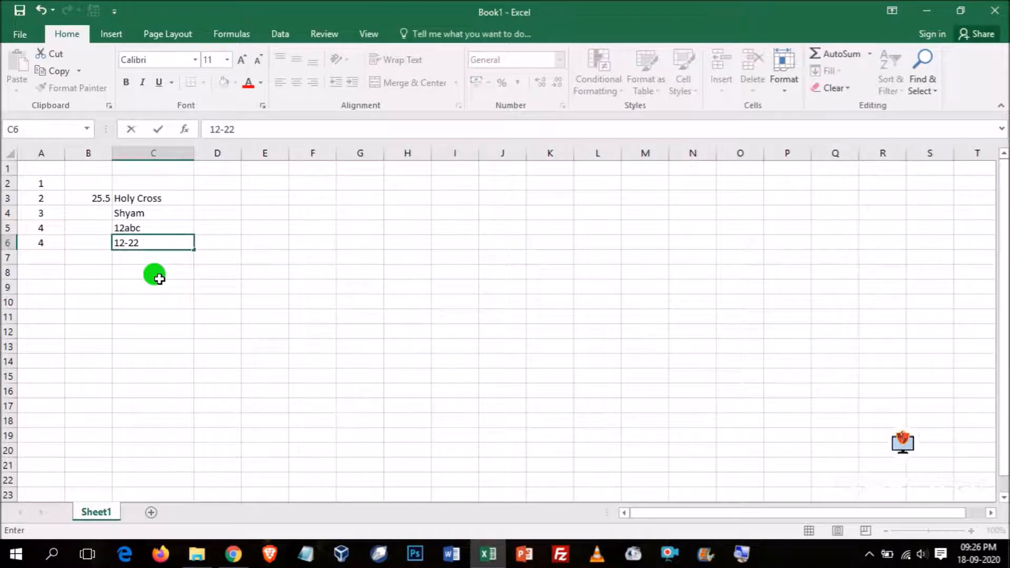
{"action": "type", "text": " XYZ"}
{"action": "key", "text": "Return"}
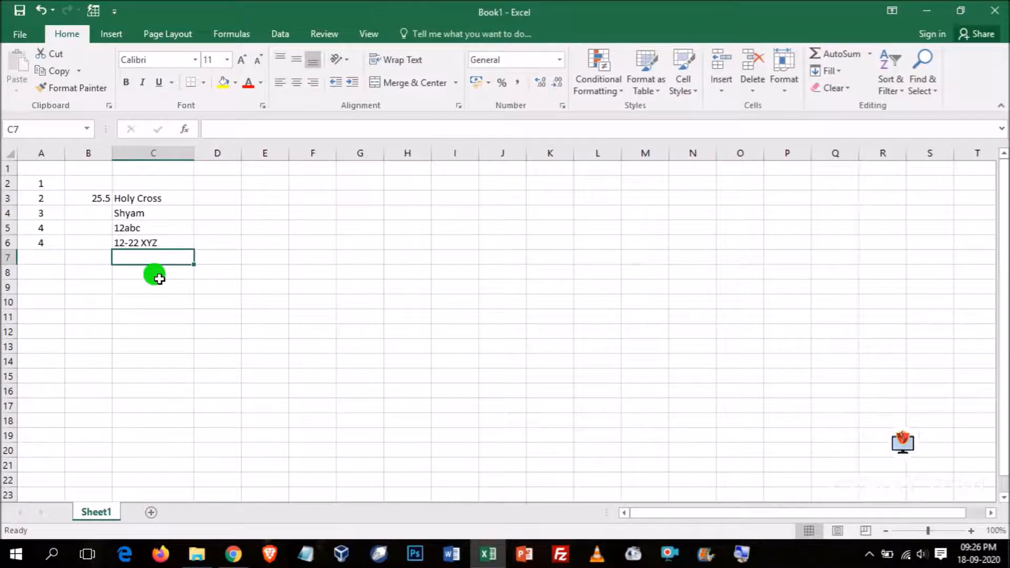
- Enter the numbers 12, 33 and 44 in cells D3:D5
{"action": "key", "text": "Right"}
{"action": "key", "text": "Up"}
{"action": "key", "text": "Up"}
{"action": "key", "text": "Up"}
{"action": "key", "text": "Up"}
{"action": "key", "text": "Up"}
{"action": "key", "text": "Down"}
{"action": "type", "text": "12"}
{"action": "key", "text": "Return"}
{"action": "type", "text": "33"}
{"action": "key", "text": "Return"}
{"action": "type", "text": "44"}
{"action": "key", "text": "Return"}
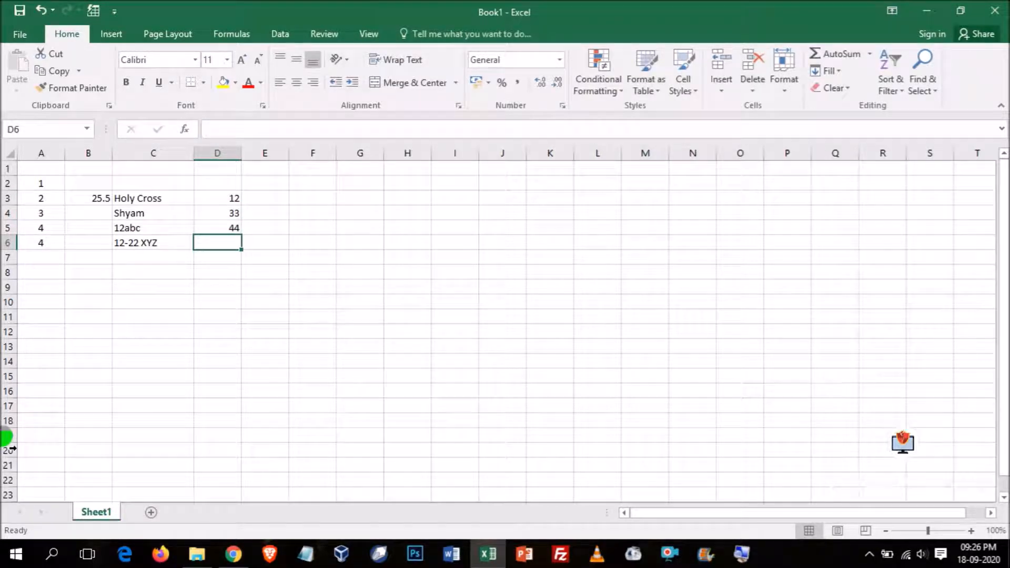
- Add up the three numbers in column D by entering the formula =d3+d4+d5 in cell D6
{"action": "scroll", "coordinate": [195, 197], "scroll_direction": "up", "scroll_amount": 2}
{"action": "scroll", "coordinate": [198, 200], "scroll_direction": "up", "scroll_amount": 3}
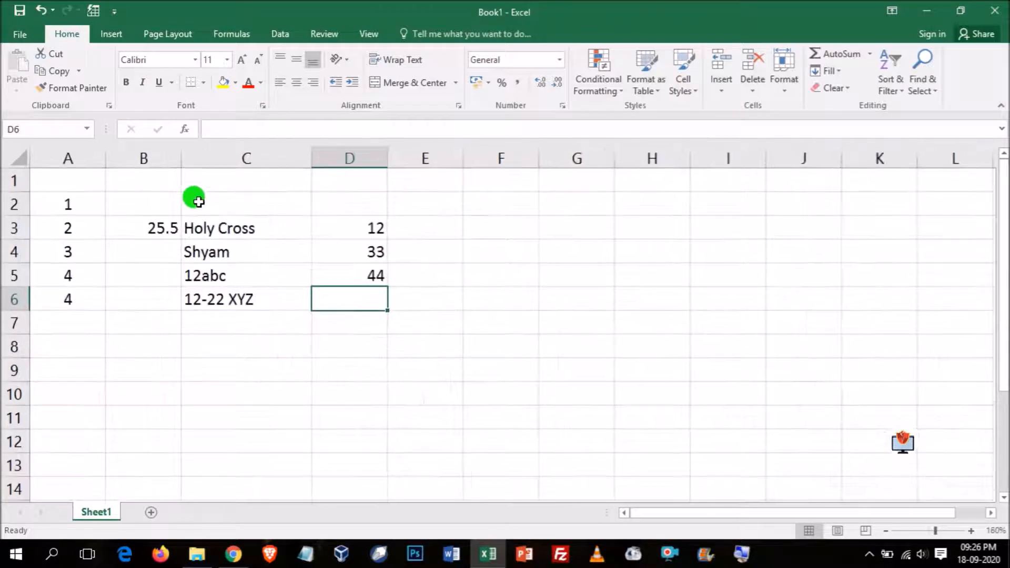
{"action": "left_click_drag", "start_coordinate": [351, 230], "coordinate": [357, 278]}
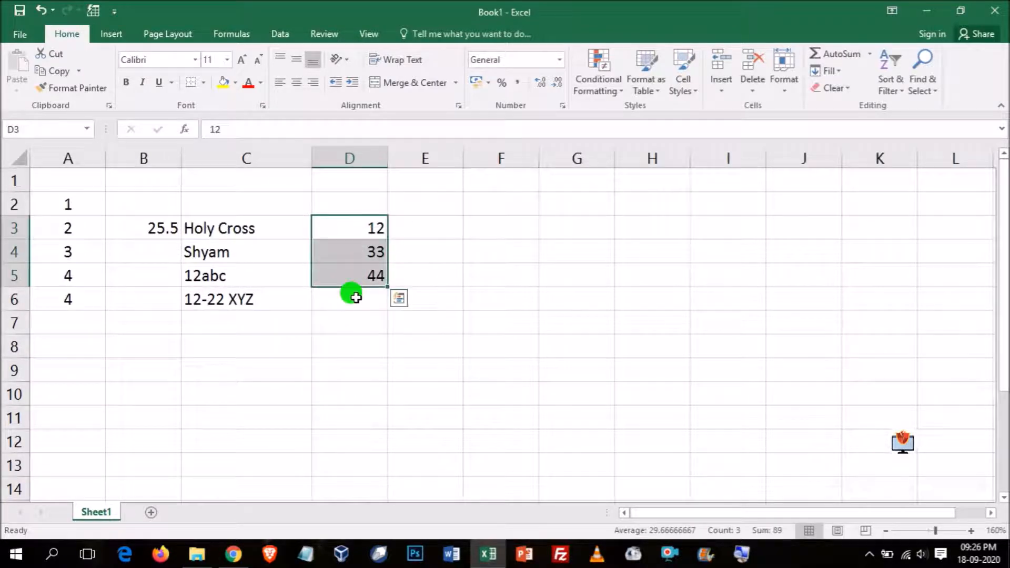
{"action": "left_click", "coordinate": [350, 295]}
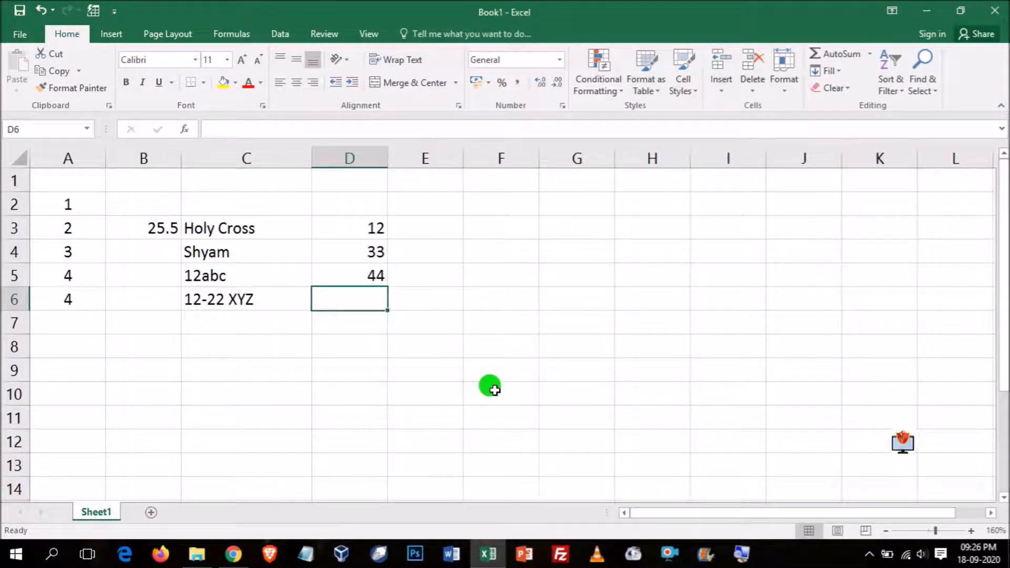
{"action": "type", "text": "="}
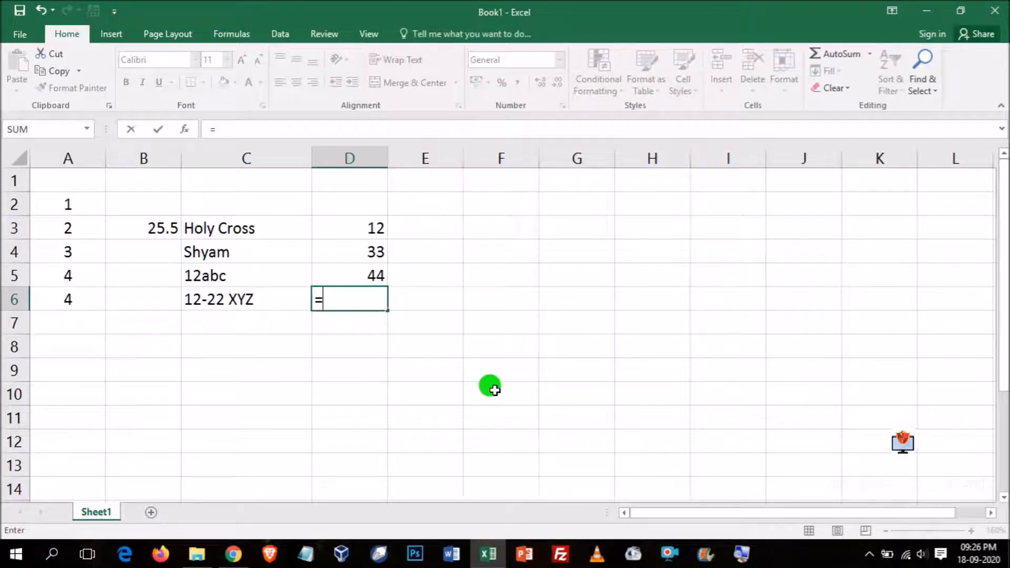
{"action": "type", "text": "d3+d4+d5"}
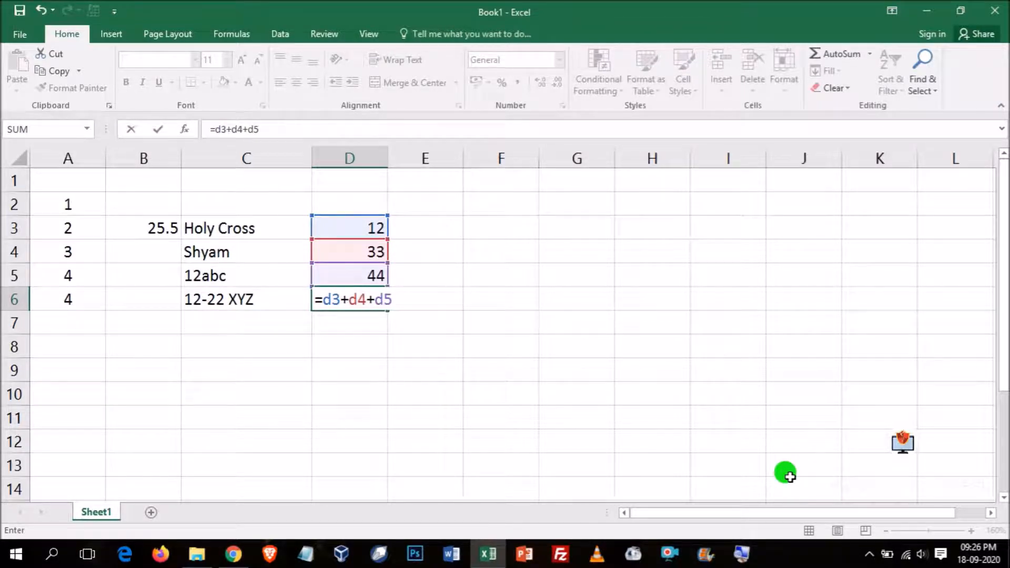
{"action": "key", "text": "Return"}
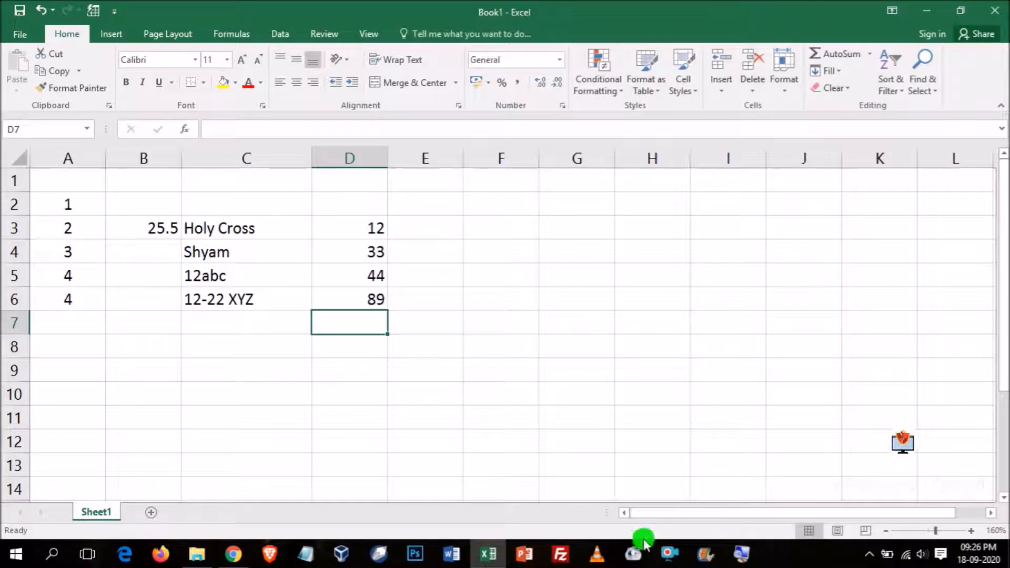
- Widen column D enough for the whole formula in D6 to fit while it is being edited
{"action": "left_click", "coordinate": [362, 300]}
{"action": "left_click", "coordinate": [285, 126]}
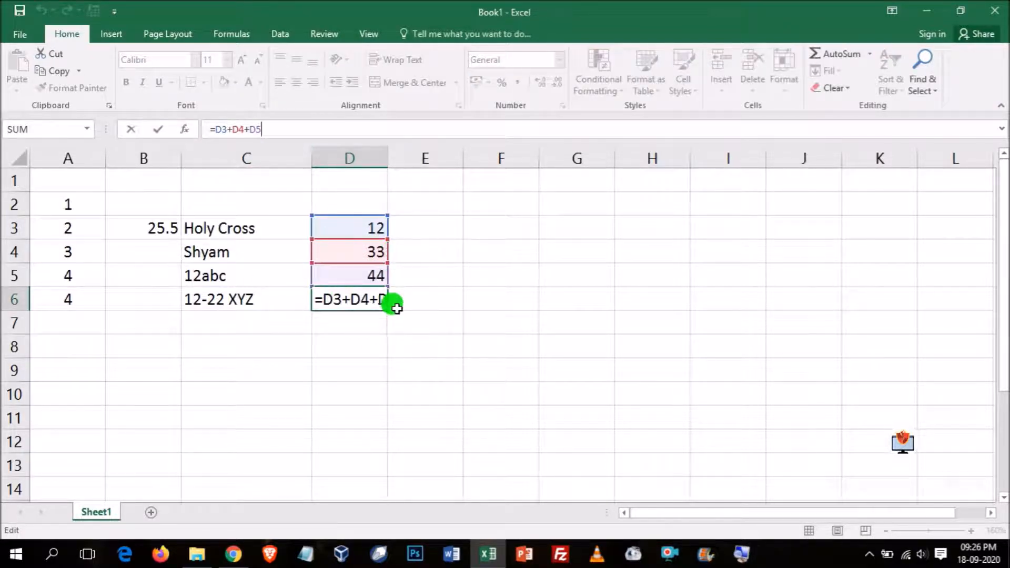
{"action": "left_click", "coordinate": [379, 157]}
{"action": "left_click_drag", "start_coordinate": [388, 157], "coordinate": [412, 157]}
{"action": "left_click", "coordinate": [372, 293]}
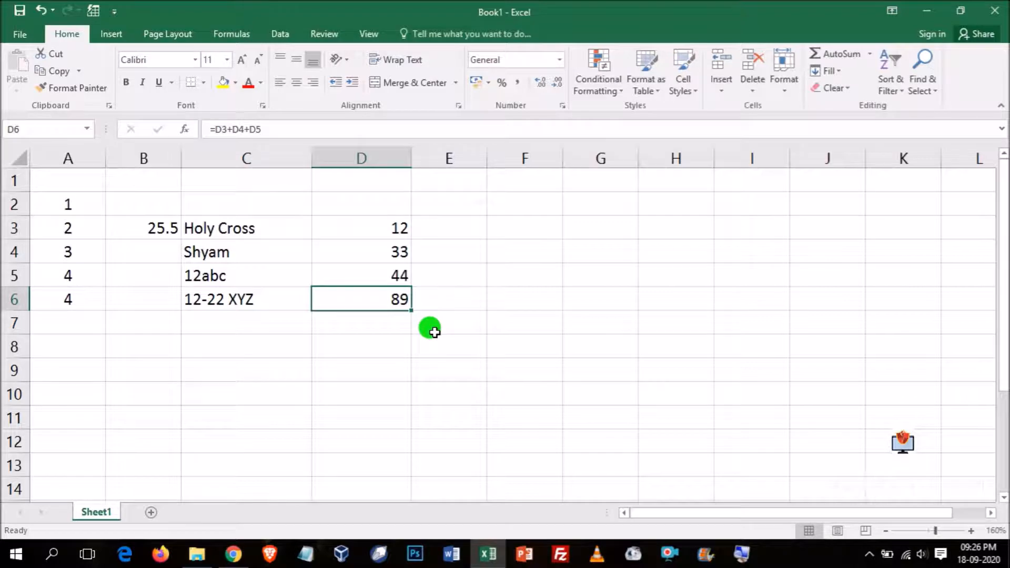
- Examine the equals sign, cell references and plus operators in the D6 formula without changing it
{"action": "key", "text": "F2"}
{"action": "left_click", "coordinate": [325, 302]}
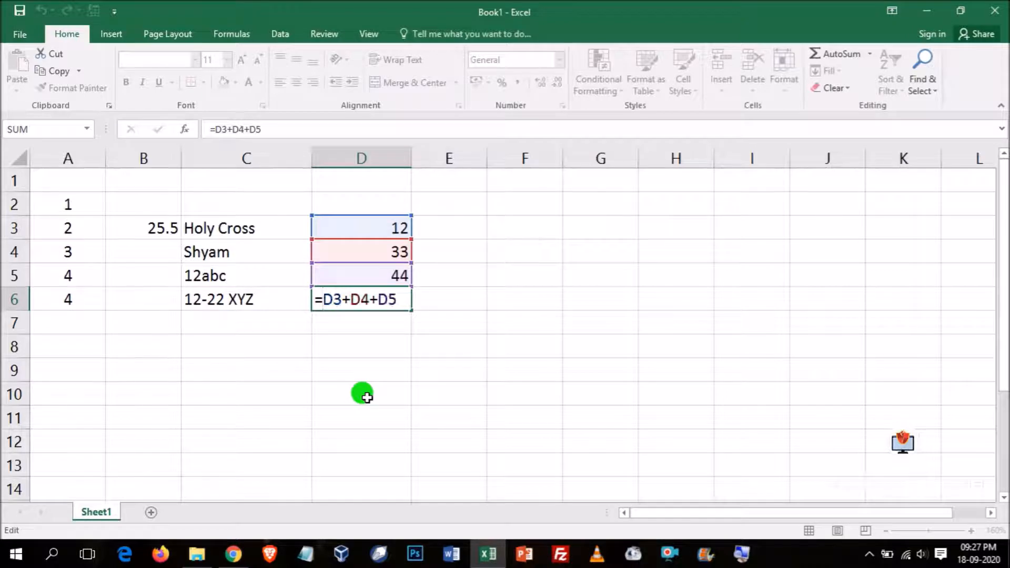
{"action": "key", "text": "Return"}
{"action": "left_click", "coordinate": [377, 297]}
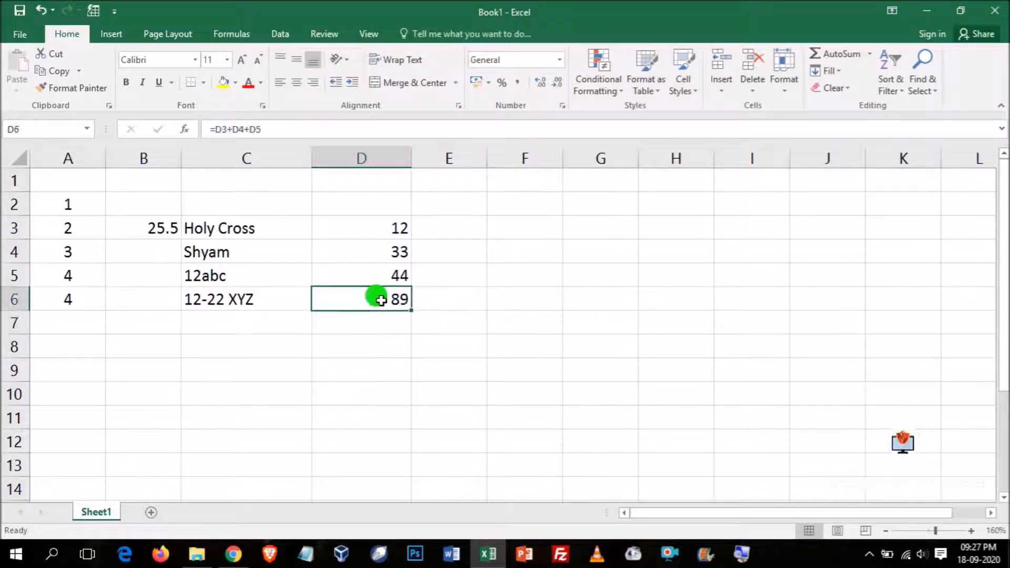
{"action": "left_click", "coordinate": [264, 127]}
{"action": "left_click_drag", "start_coordinate": [343, 300], "coordinate": [378, 300]}
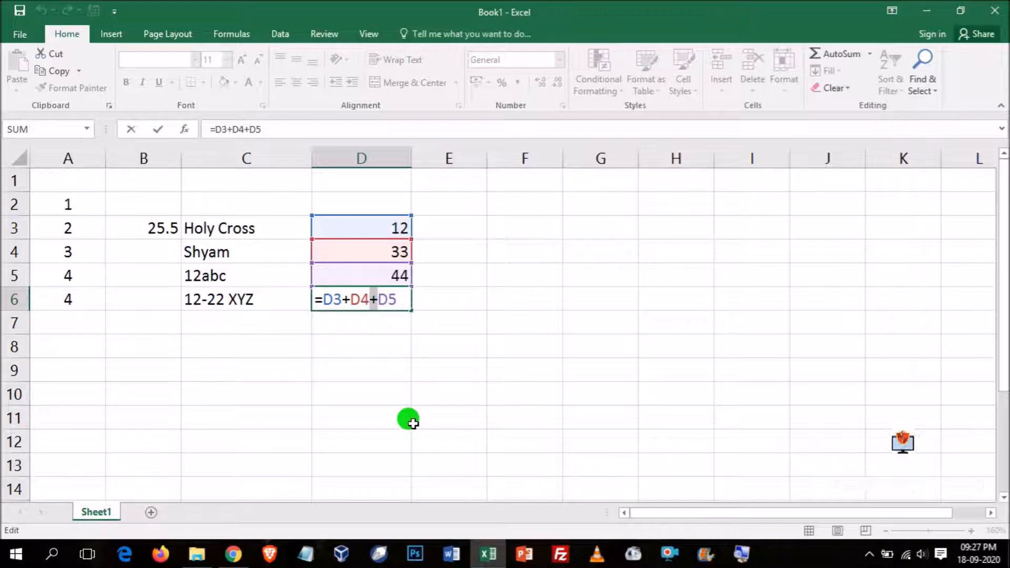
{"action": "left_click", "coordinate": [348, 300]}
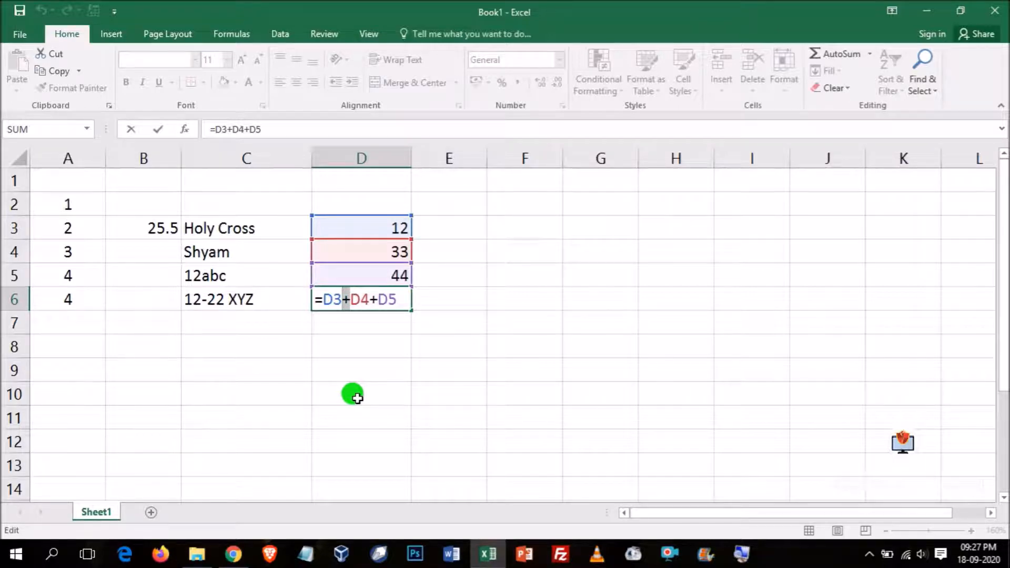
{"action": "left_click", "coordinate": [371, 375]}
{"action": "left_click", "coordinate": [461, 237]}
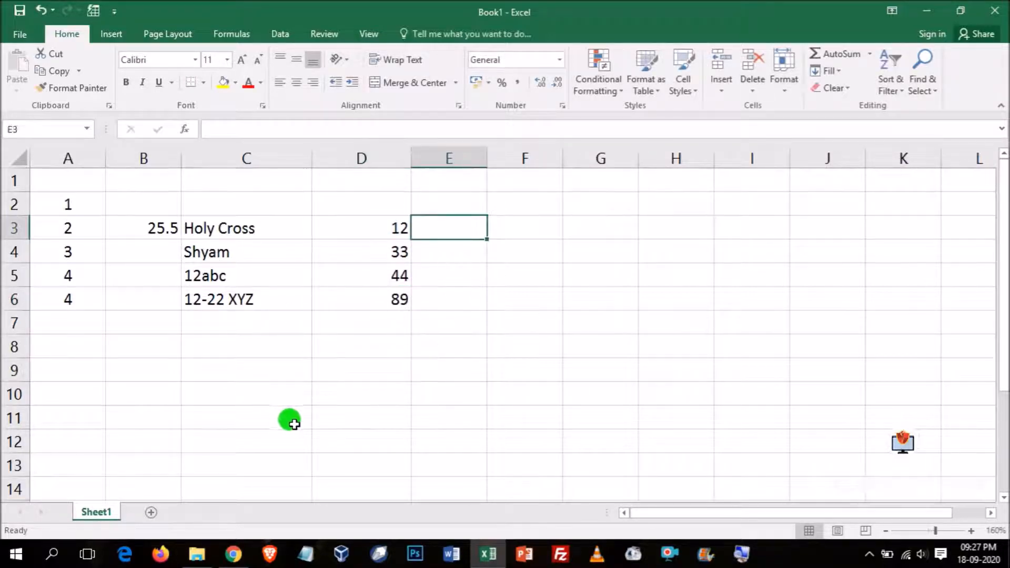
- Begin entering Gangtok in C8 and Sikkim in C9, and cancel each entry before it is committed
{"action": "left_click", "coordinate": [221, 347]}
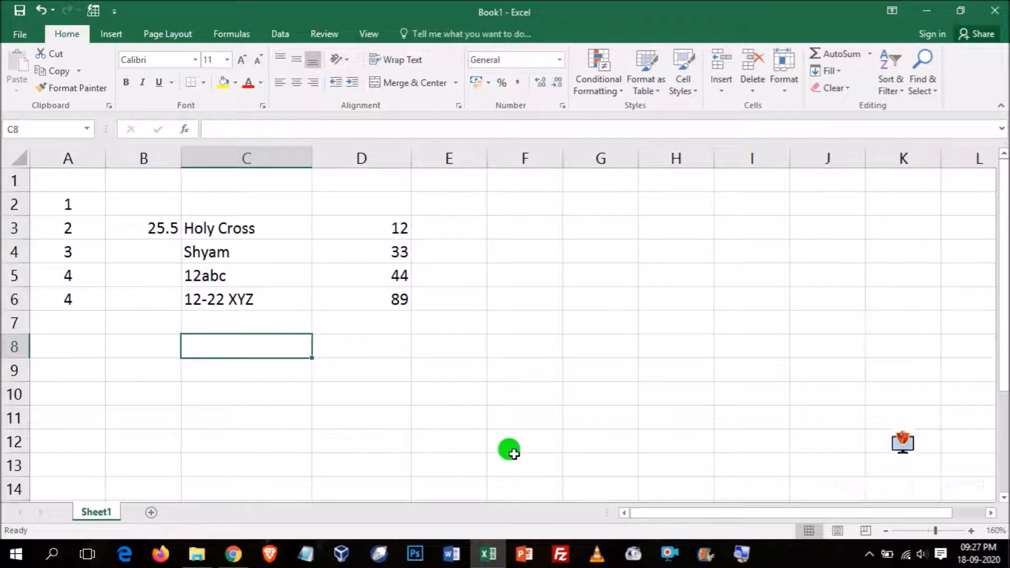
{"action": "type", "text": "Gangtok"}
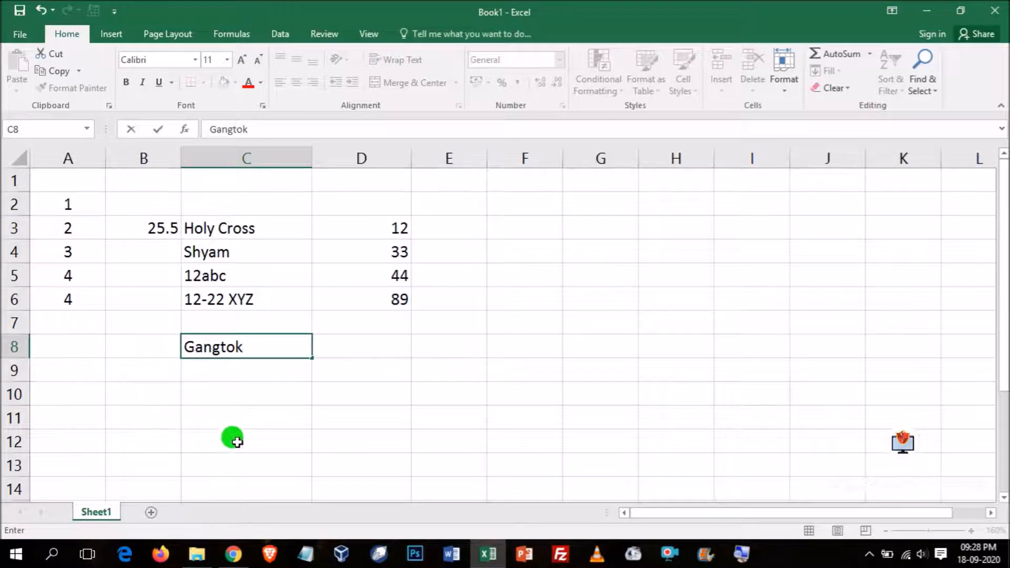
{"action": "key", "text": "Escape"}
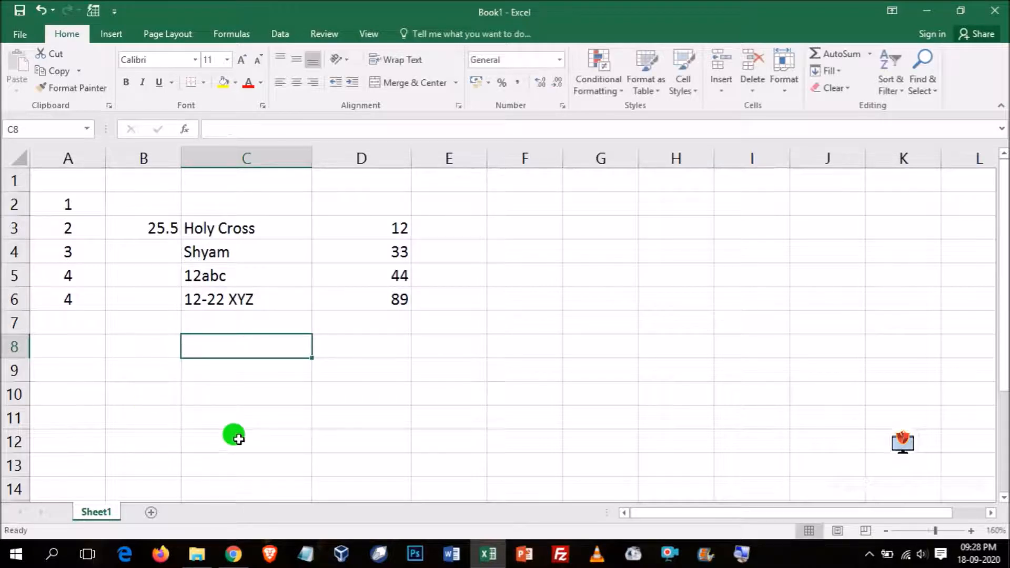
{"action": "left_click", "coordinate": [227, 367]}
{"action": "type", "text": "Sikkim"}
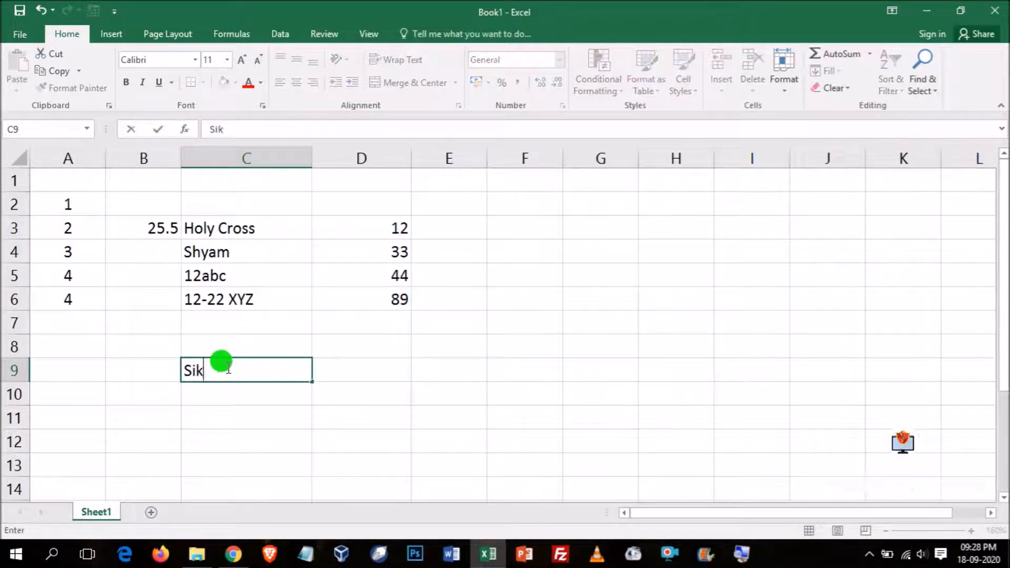
{"action": "left_click", "coordinate": [131, 130]}
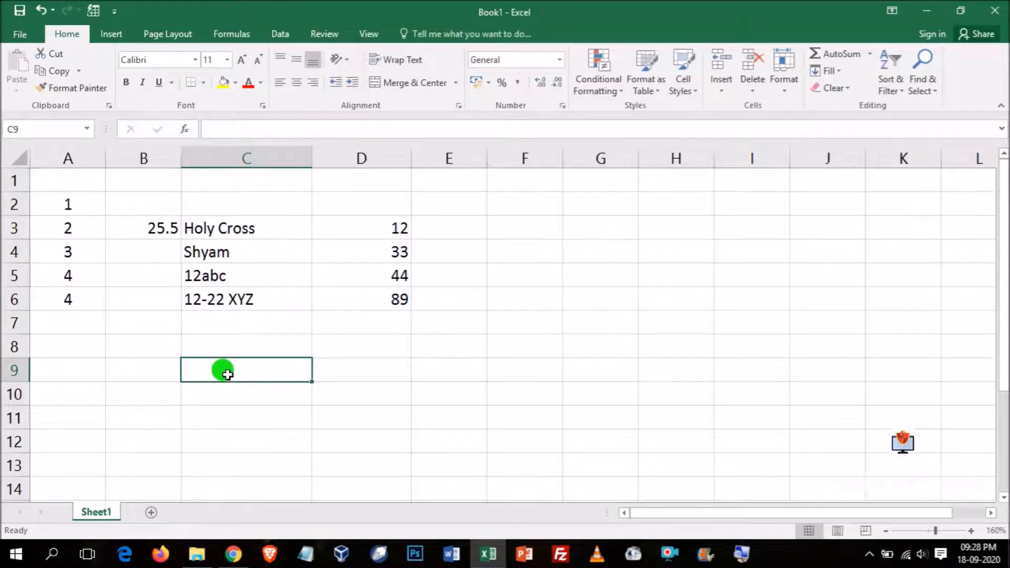
- Enter the text Gangtok in cell C9, keeping that cell active
{"action": "type", "text": "Gag"}
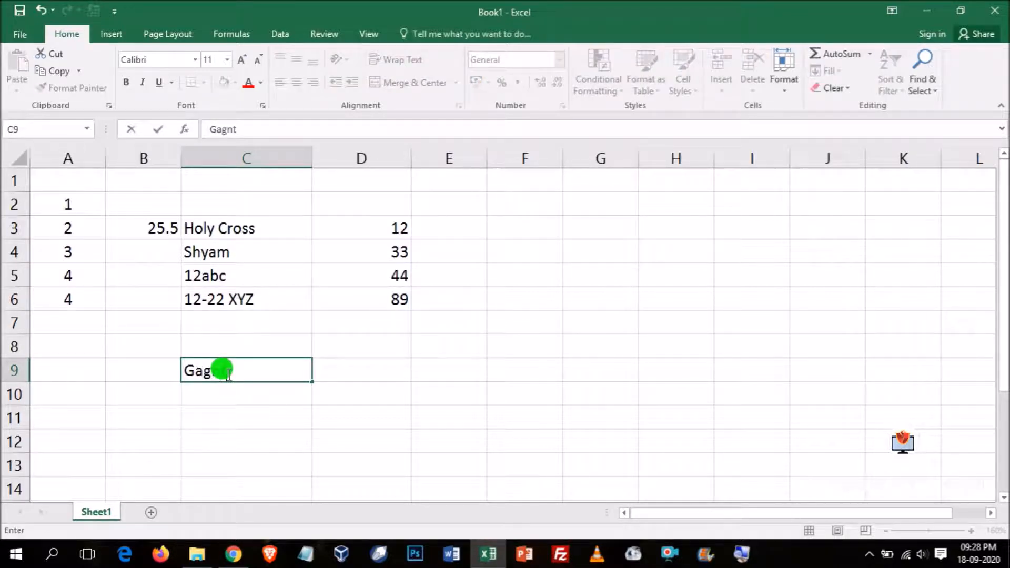
{"action": "key", "text": "BackSpace"}
{"action": "type", "text": "ngtok"}
{"action": "left_click", "coordinate": [159, 134]}
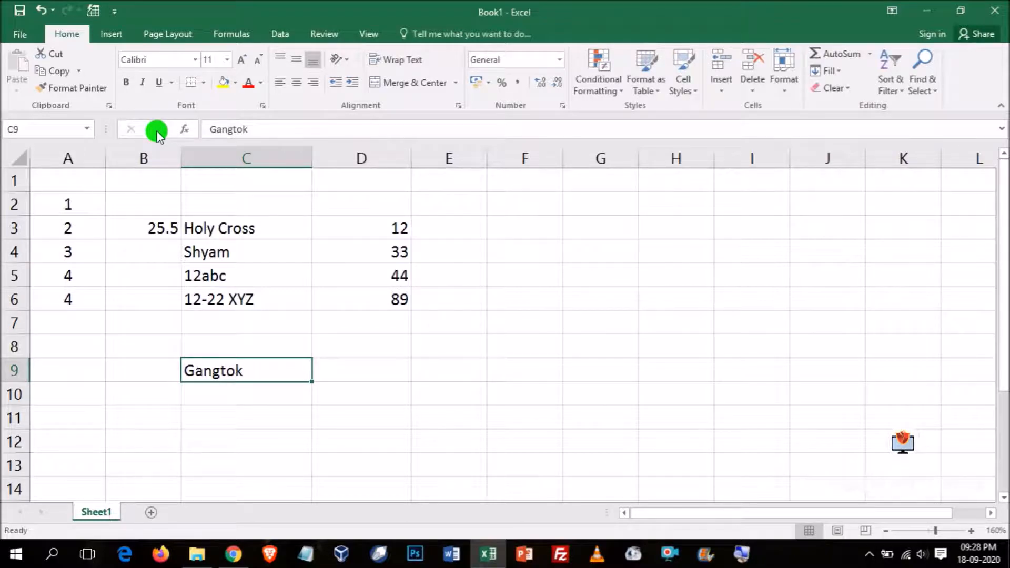
- Fill the number series 1 to 7 down cells A2:A8, starting from the 1 in A2
{"action": "left_click", "coordinate": [61, 300]}
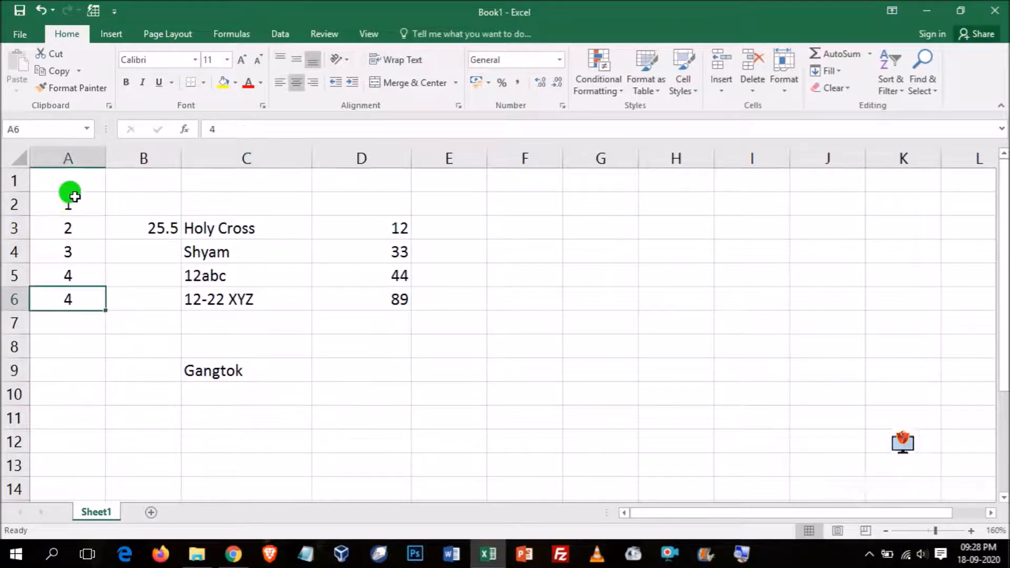
{"action": "left_click", "coordinate": [68, 203]}
{"action": "type", "text": "1"}
{"action": "left_click_drag", "start_coordinate": [105, 215], "coordinate": [107, 310]}
{"action": "left_click", "coordinate": [95, 343]}
{"action": "left_click", "coordinate": [79, 208]}
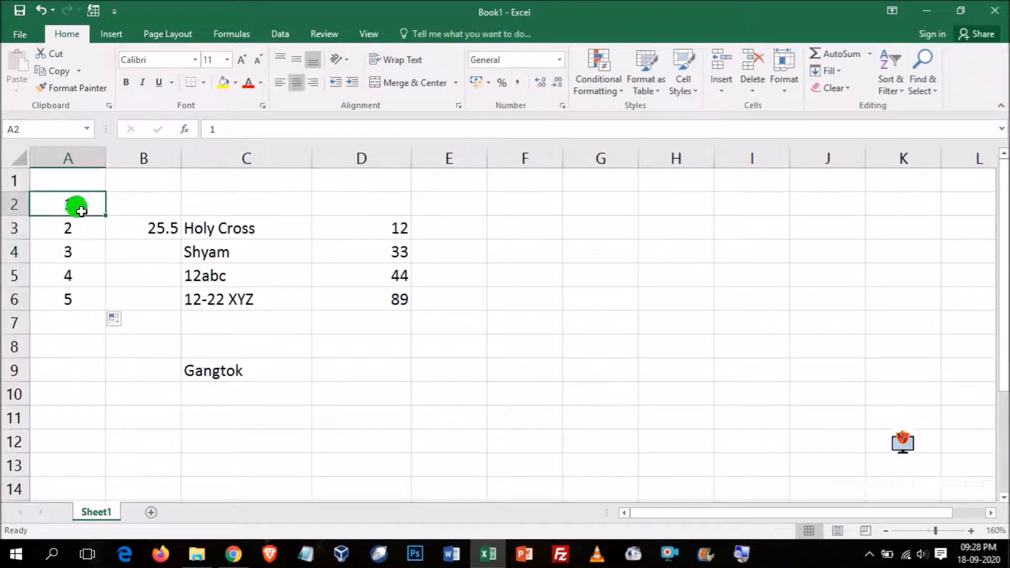
{"action": "left_click_drag", "start_coordinate": [106, 216], "coordinate": [85, 347]}
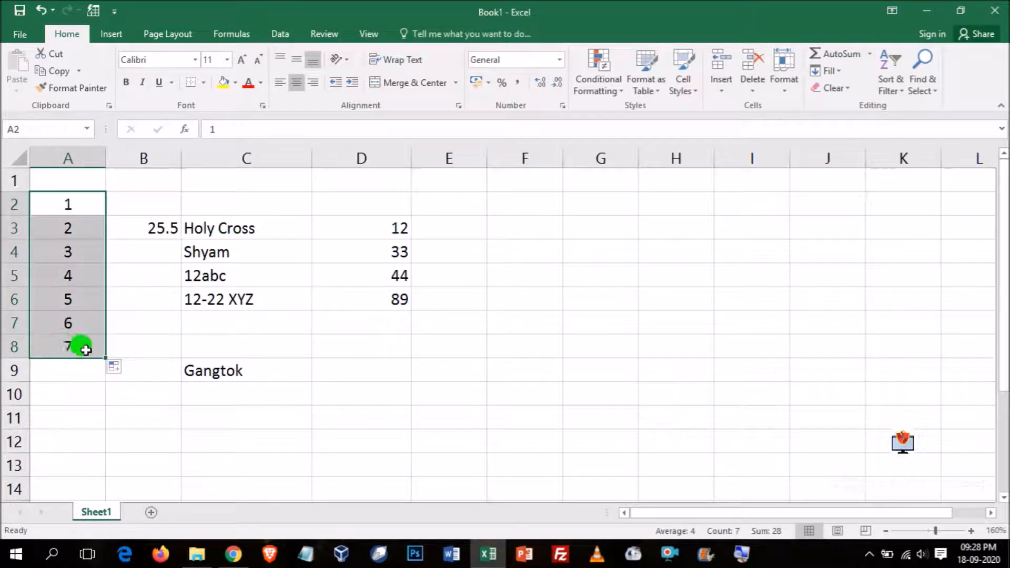
{"action": "left_click", "coordinate": [66, 200]}
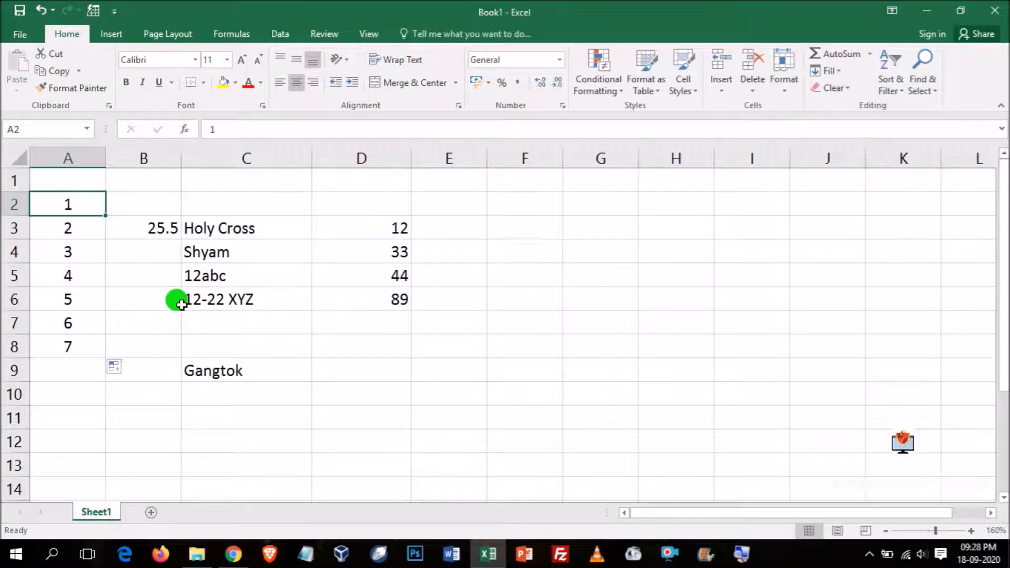
- Move the active cell one cell at a time in all directions through columns A to C, finishing on A8
{"action": "key", "text": "Down"}
{"action": "key", "text": "Down"}
{"action": "key", "text": "Down"}
{"action": "key", "text": "Right"}
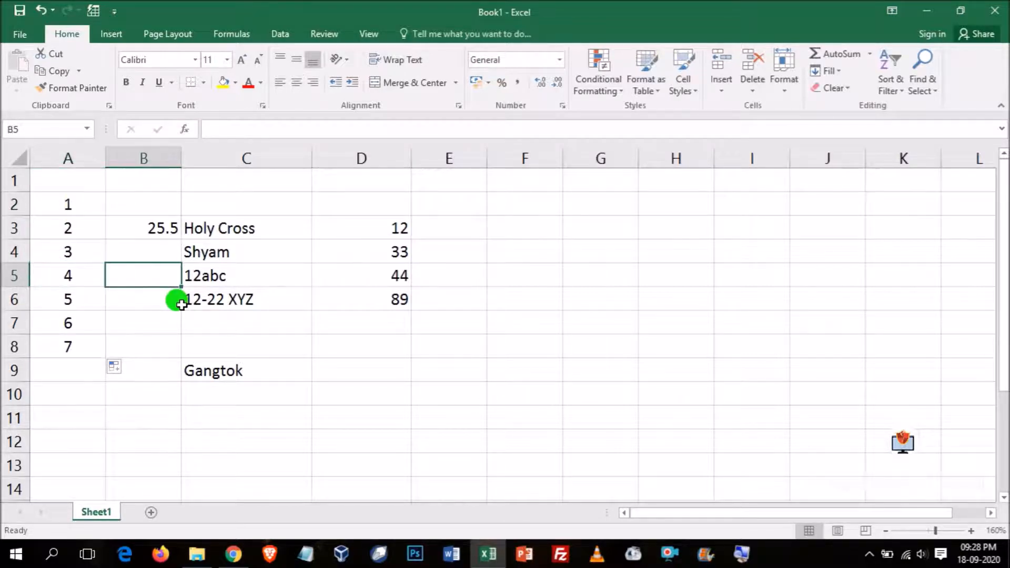
{"action": "key", "text": "Up"}
{"action": "key", "text": "Up"}
{"action": "key", "text": "Up"}
{"action": "key", "text": "Up"}
{"action": "key", "text": "Left"}
{"action": "key", "text": "Down"}
{"action": "key", "text": "Down"}
{"action": "key", "text": "Down"}
{"action": "key", "text": "Down"}
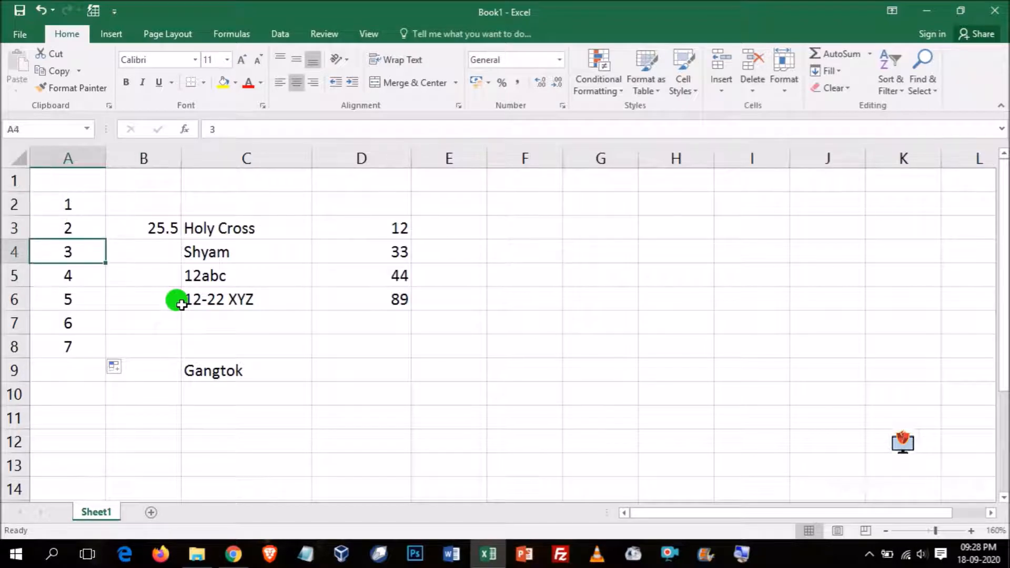
{"action": "key", "text": "Right"}
{"action": "key", "text": "Right"}
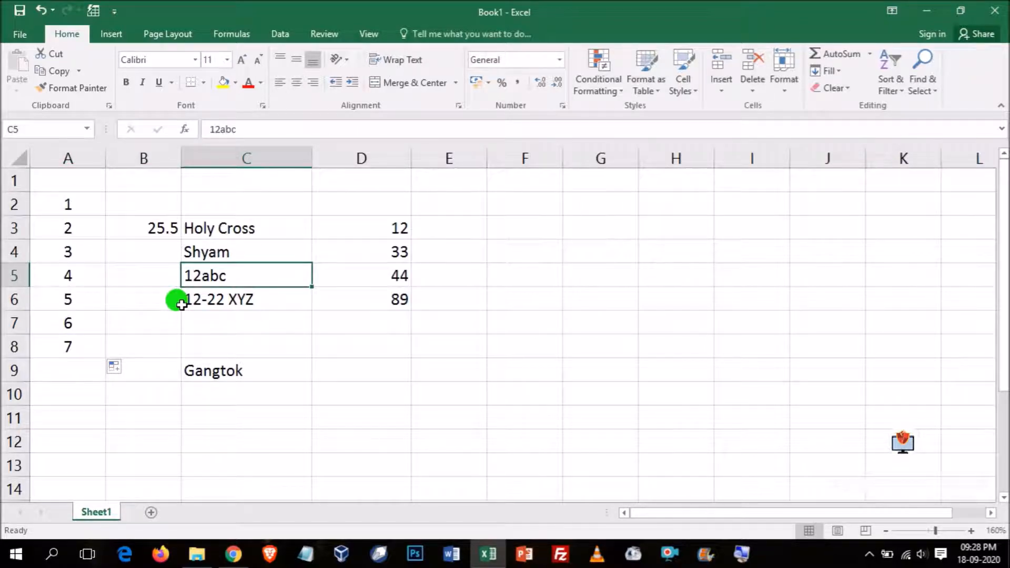
{"action": "key", "text": "Up"}
{"action": "key", "text": "Up"}
{"action": "key", "text": "Up"}
{"action": "key", "text": "Left"}
{"action": "key", "text": "Left"}
{"action": "key", "text": "Down"}
{"action": "key", "text": "Down"}
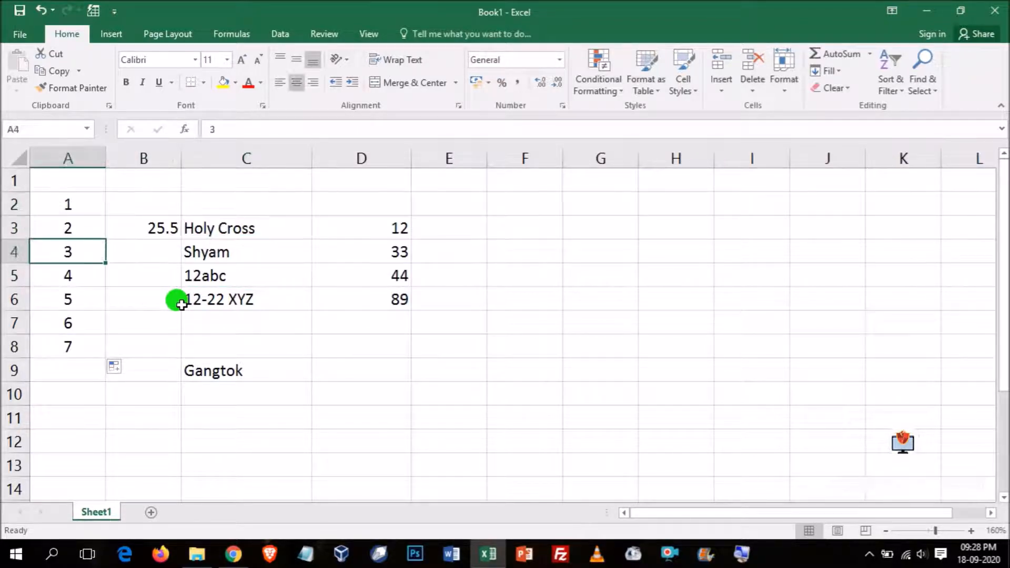
{"action": "key", "text": "Down"}
{"action": "key", "text": "Down"}
{"action": "key", "text": "Right"}
{"action": "key", "text": "Left"}
{"action": "key", "text": "Down"}
{"action": "key", "text": "Down"}
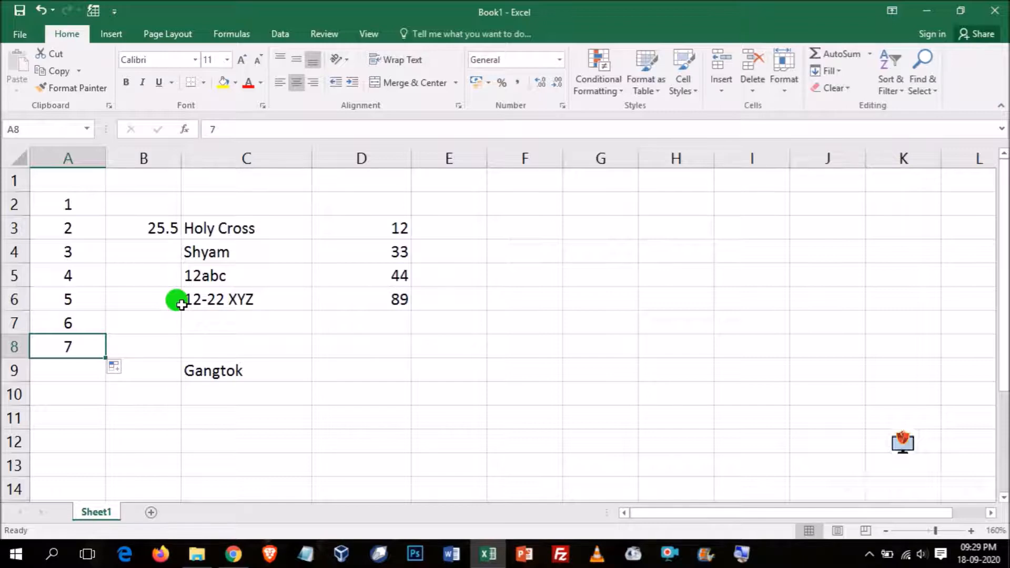
- Select cell E13, jump to the sheet's first cell, A1, and jump to the last used cell, D9
{"action": "left_click", "coordinate": [427, 467]}
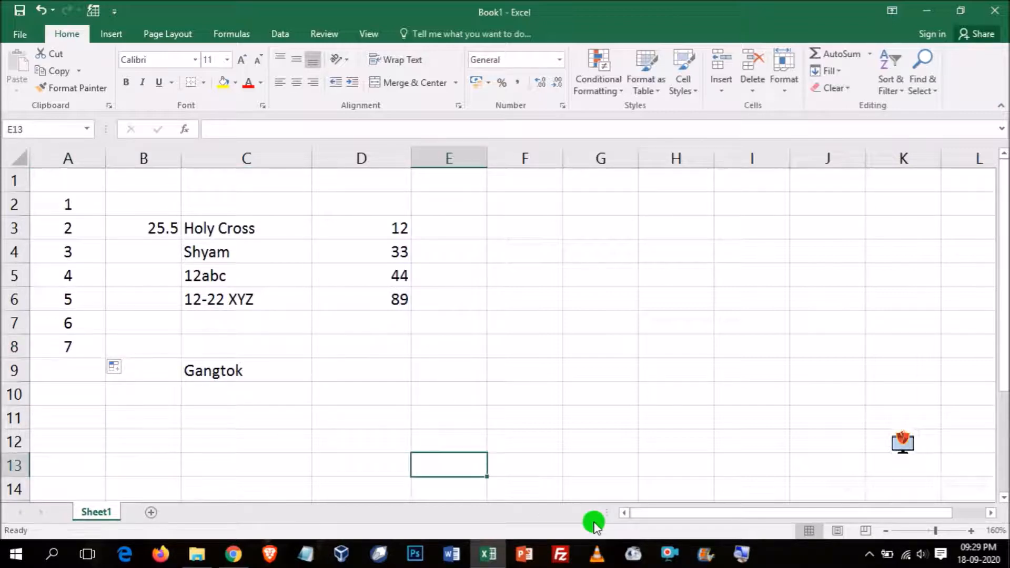
{"action": "key", "text": "ctrl+Home"}
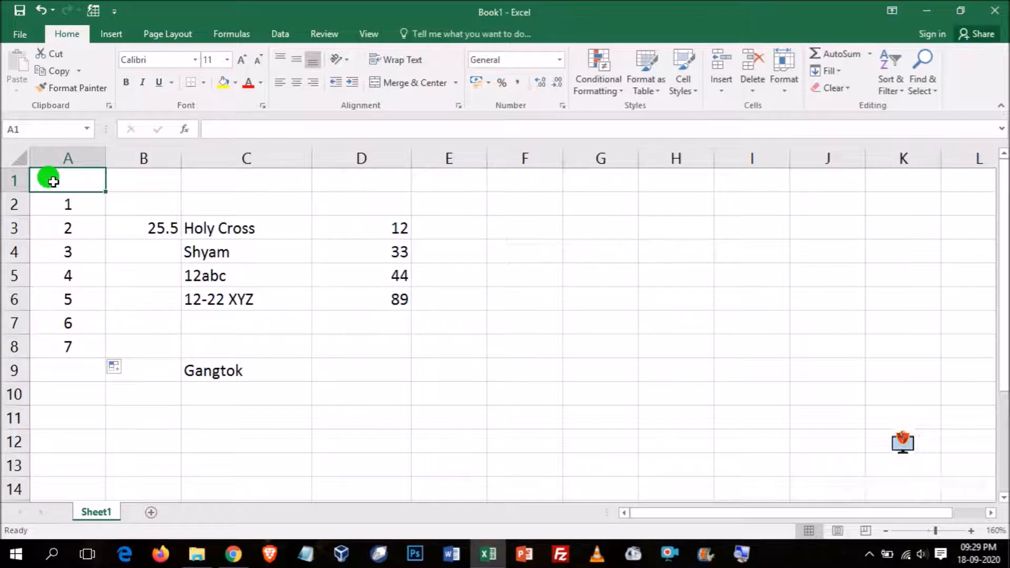
{"action": "key", "text": "ctrl+End"}
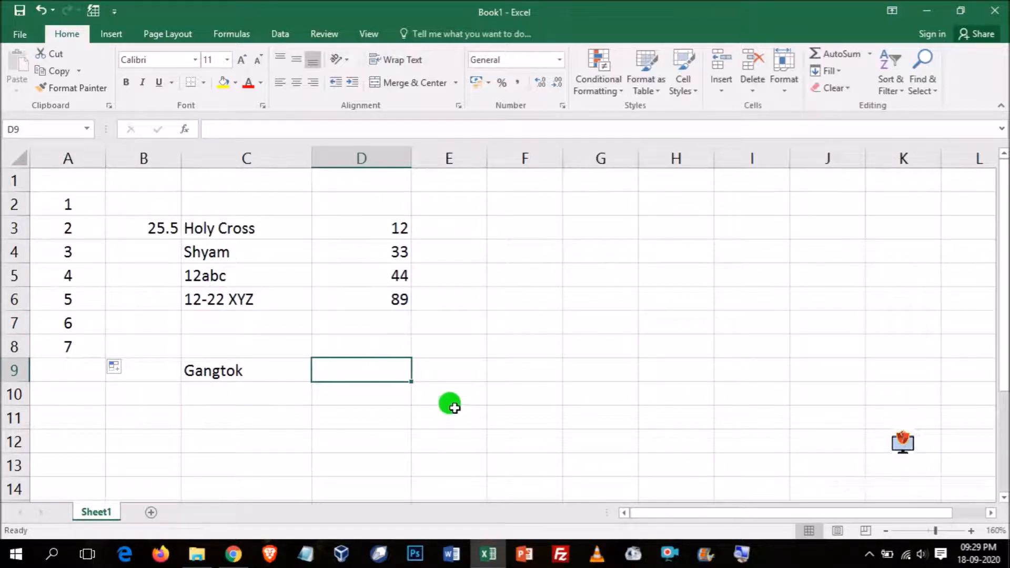
- Enter the filler text adfklj in H11, adflllkadf in H12 and lksdjflk in I12
{"action": "left_click", "coordinate": [682, 419]}
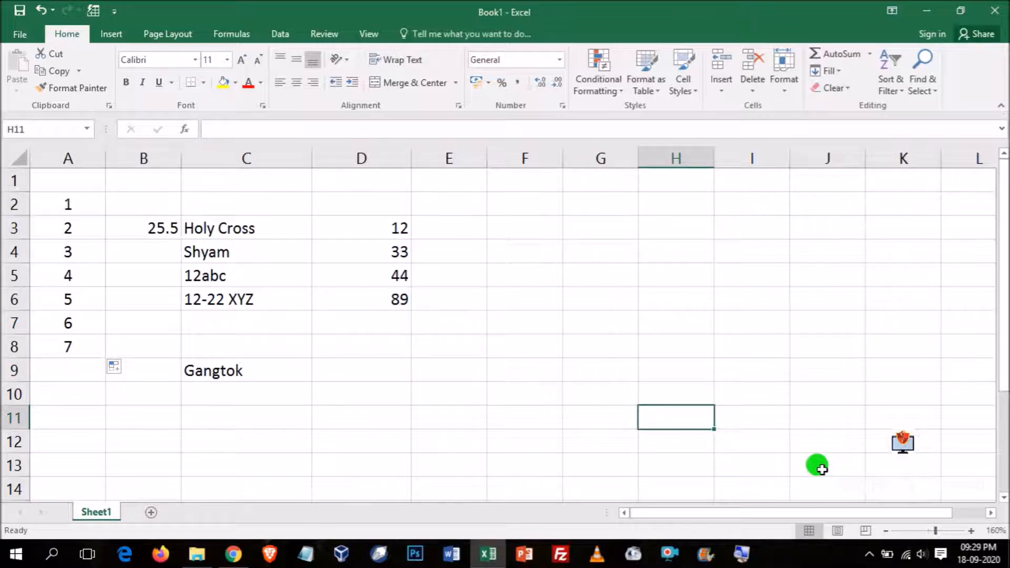
{"action": "type", "text": "adfklj"}
{"action": "key", "text": "Return"}
{"action": "type", "text": "adflllkadf"}
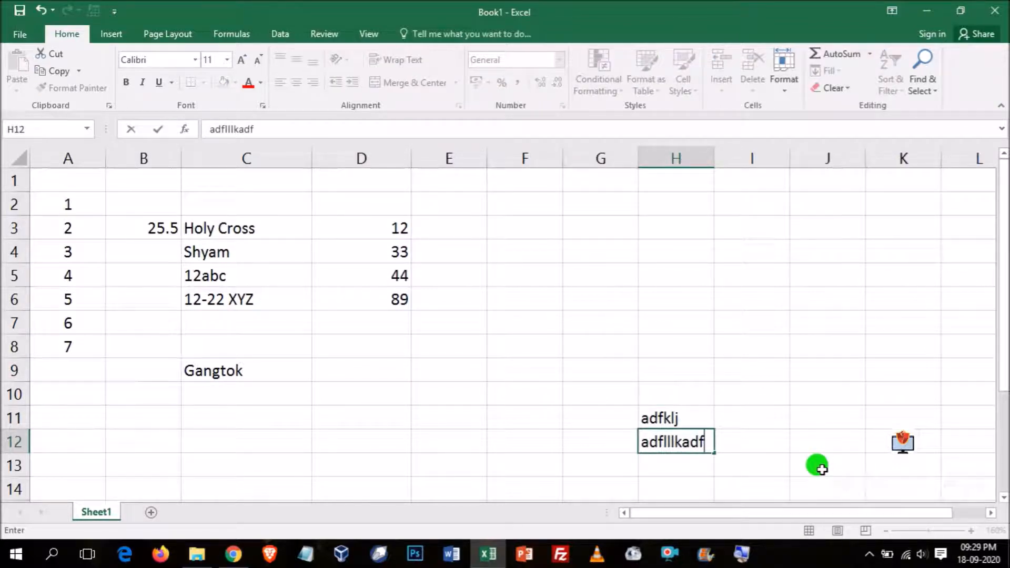
{"action": "key", "text": "Tab"}
{"action": "type", "text": "lksdjflk"}
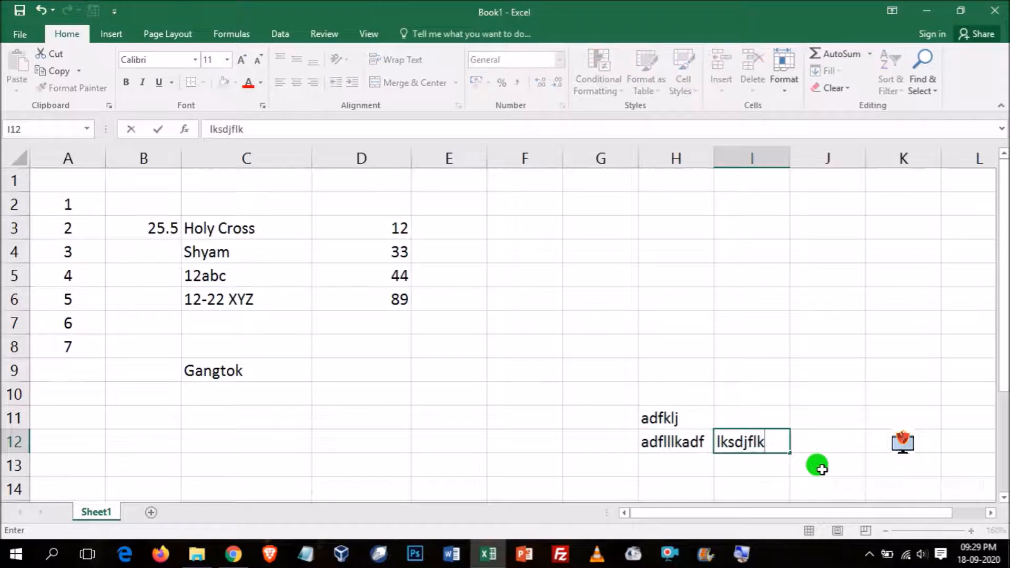
- Starting from cell C2, jump to the last used cell, I12, and return to A1
{"action": "left_click", "coordinate": [187, 210]}
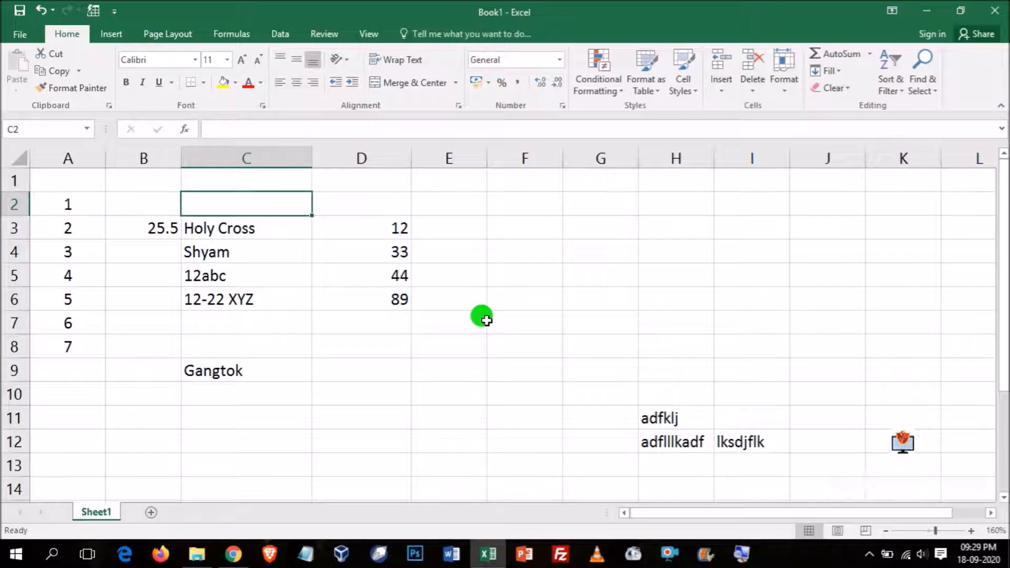
{"action": "key", "text": "ctrl+End"}
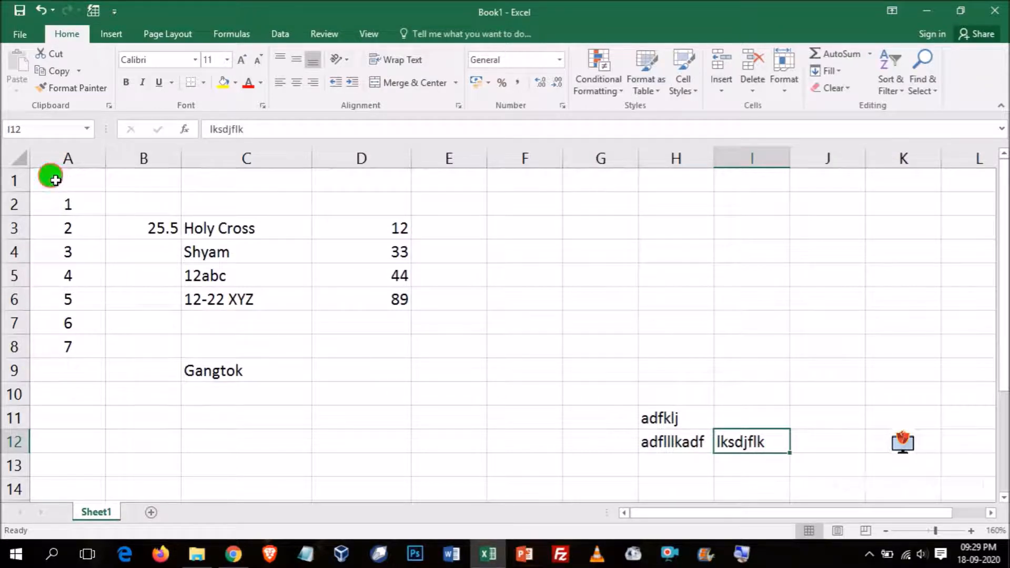
{"action": "key", "text": "ctrl+Home"}
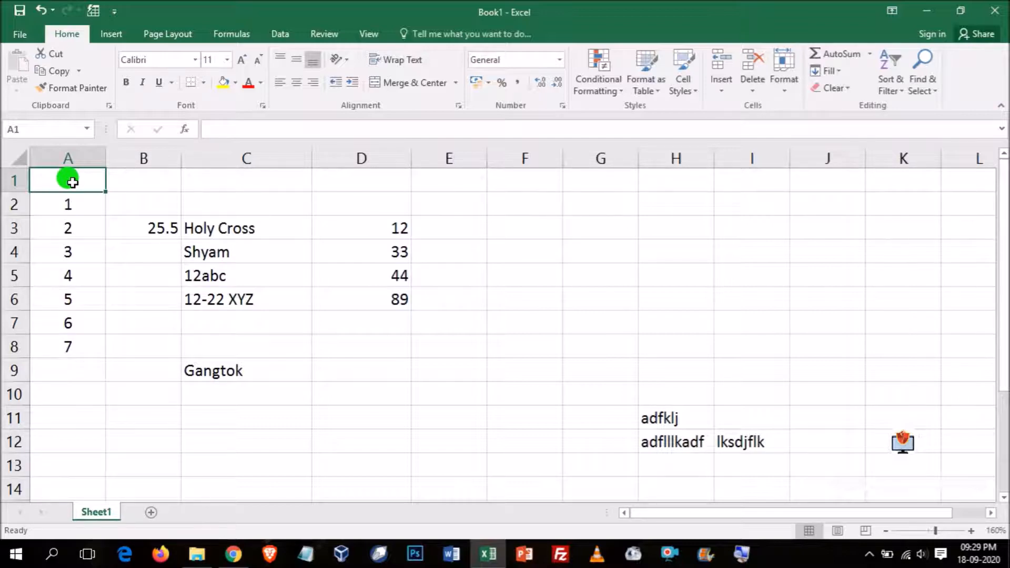
- Jump down column A to the sheet's last row, 1048576, and view the end of the grid
{"action": "key", "text": "ctrl+Down"}
{"action": "key", "text": "ctrl+Down"}
{"action": "key", "text": "ctrl+Down"}
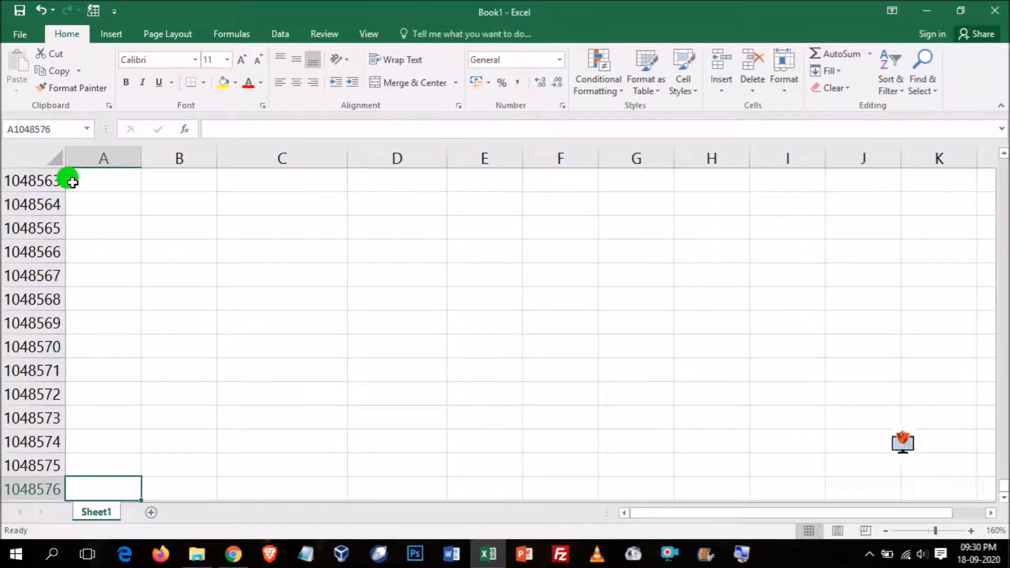
{"action": "scroll", "coordinate": [53, 235], "scroll_direction": "down", "scroll_amount": 3}
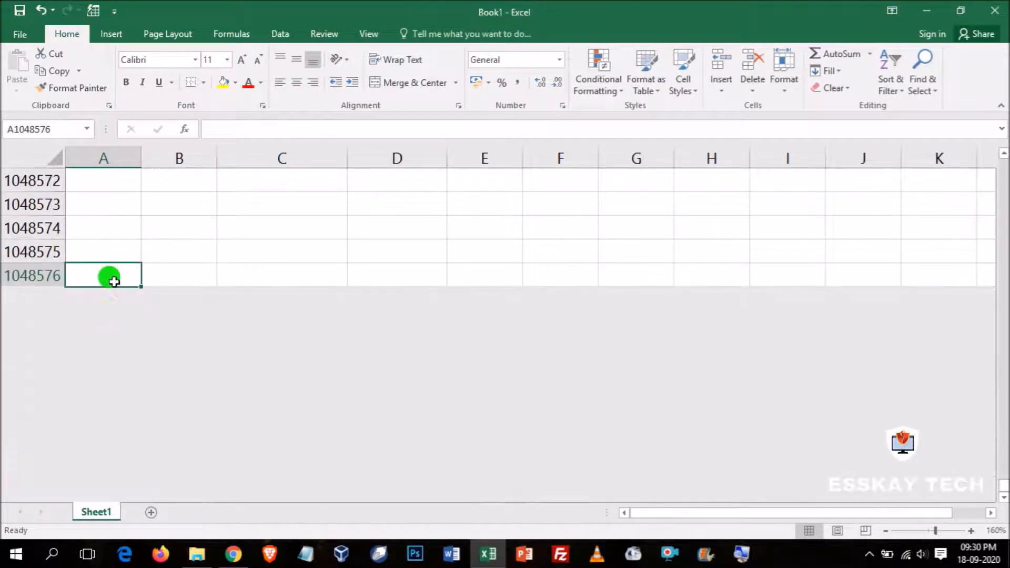
{"action": "scroll", "coordinate": [110, 278], "scroll_direction": "up", "scroll_amount": 7}
{"action": "scroll", "coordinate": [110, 277], "scroll_direction": "down", "scroll_amount": 8}
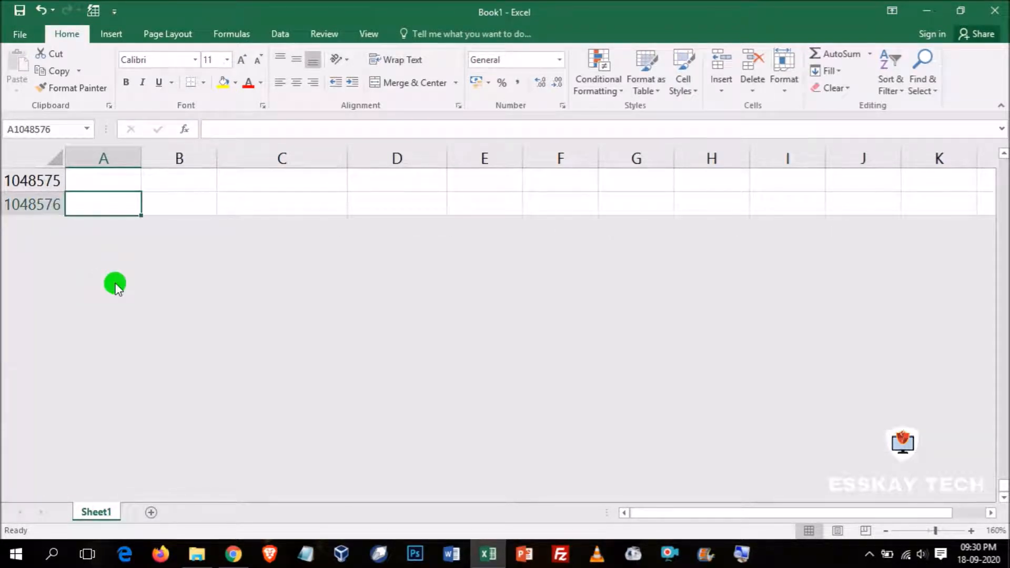
- Jump along the last row to the sheet's last column, XFD, and return to cell A1
{"action": "key", "text": "ctrl+Right"}
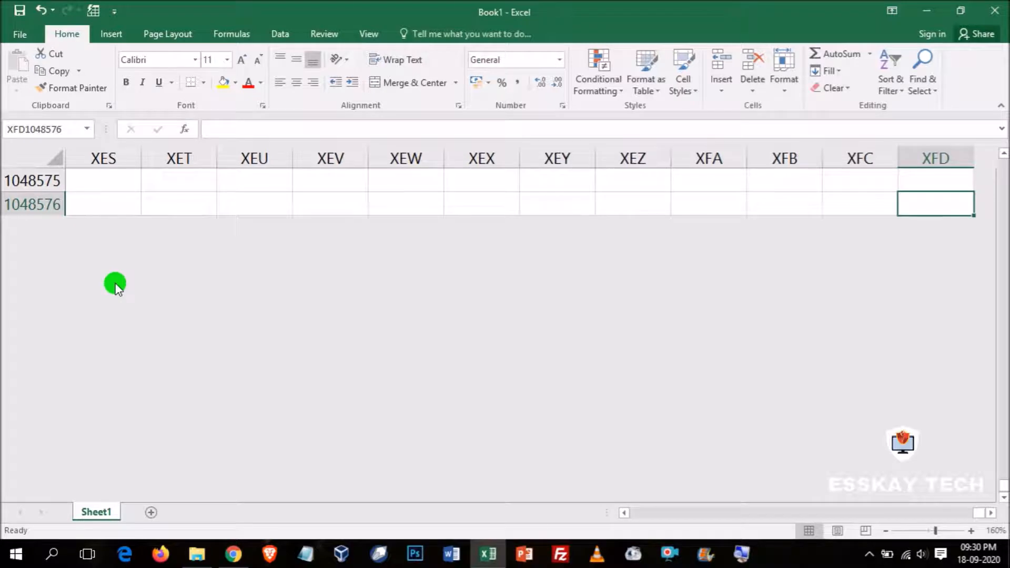
{"action": "key", "text": "ctrl+Left"}
{"action": "key", "text": "ctrl+Home"}
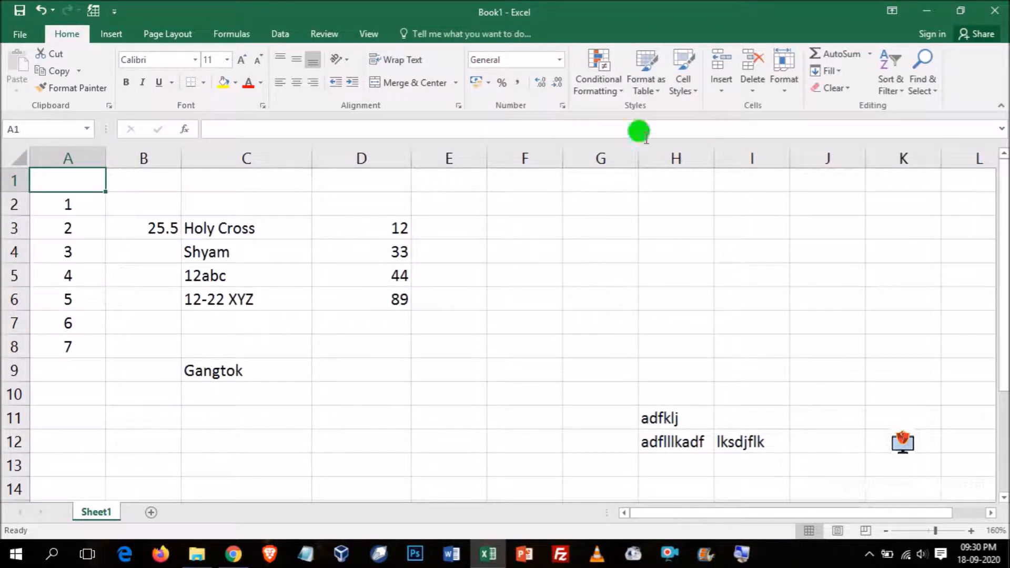
- Begin a formula with an equals sign in cell B3, and cancel the entry
{"action": "left_click", "coordinate": [323, 295]}
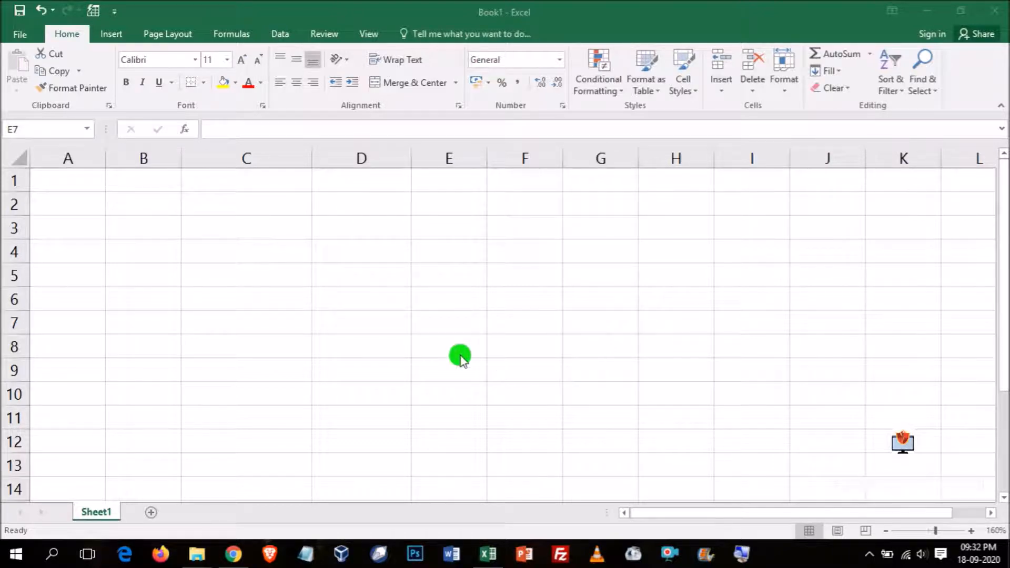
{"action": "left_click", "coordinate": [138, 226]}
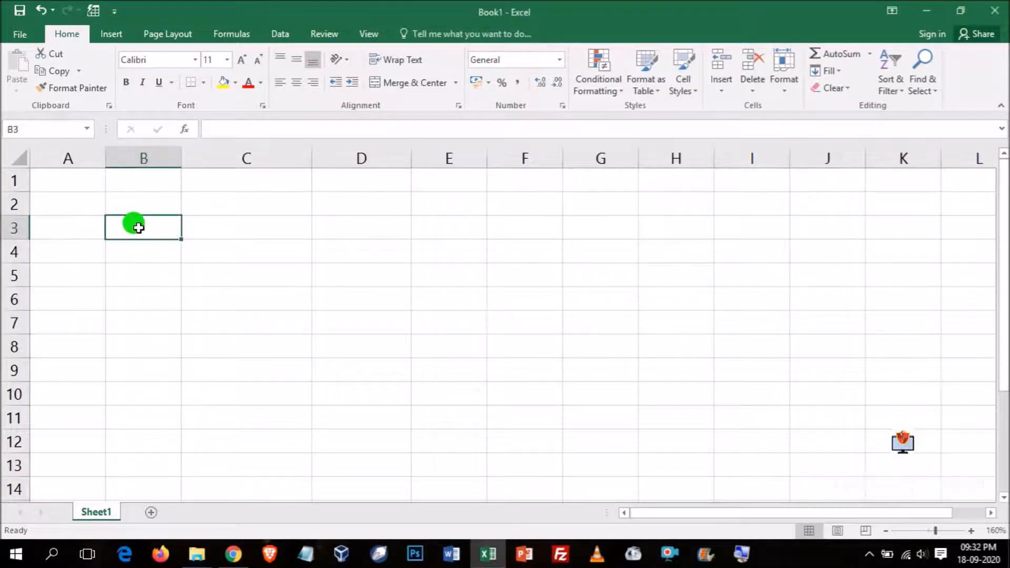
{"action": "type", "text": "="}
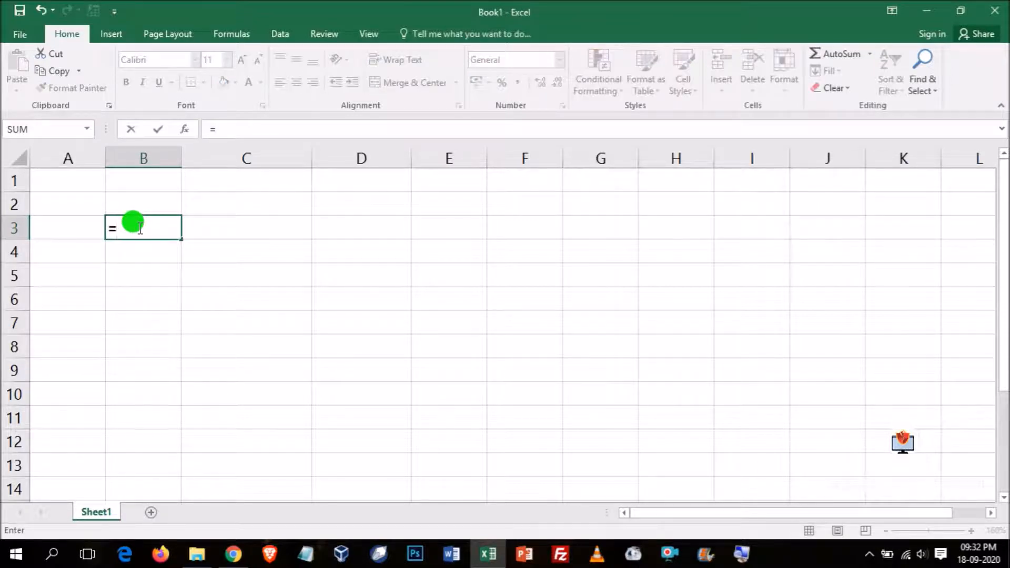
{"action": "key", "text": "BackSpace"}
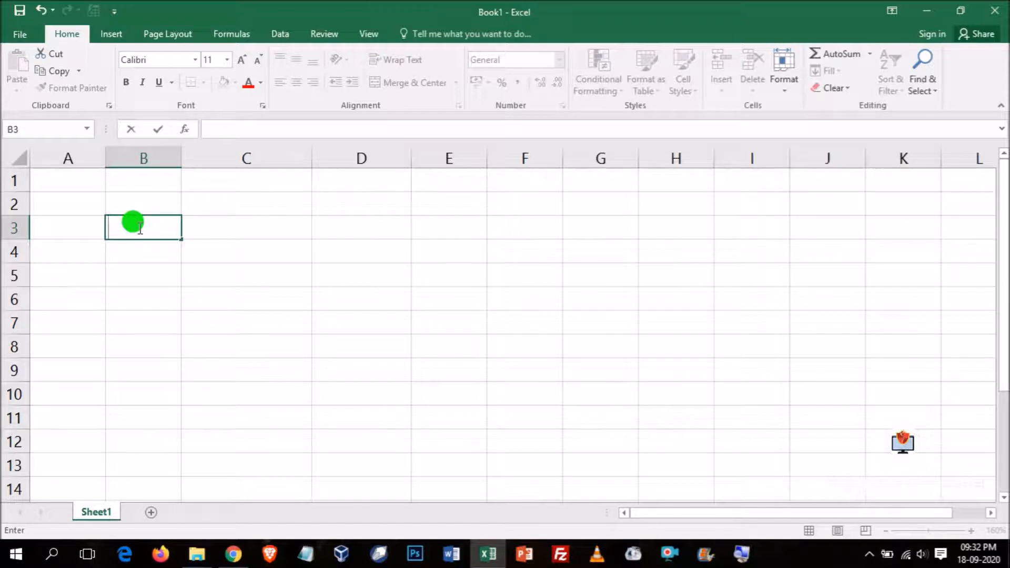
{"action": "key", "text": "Escape"}
{"action": "left_click", "coordinate": [191, 327]}
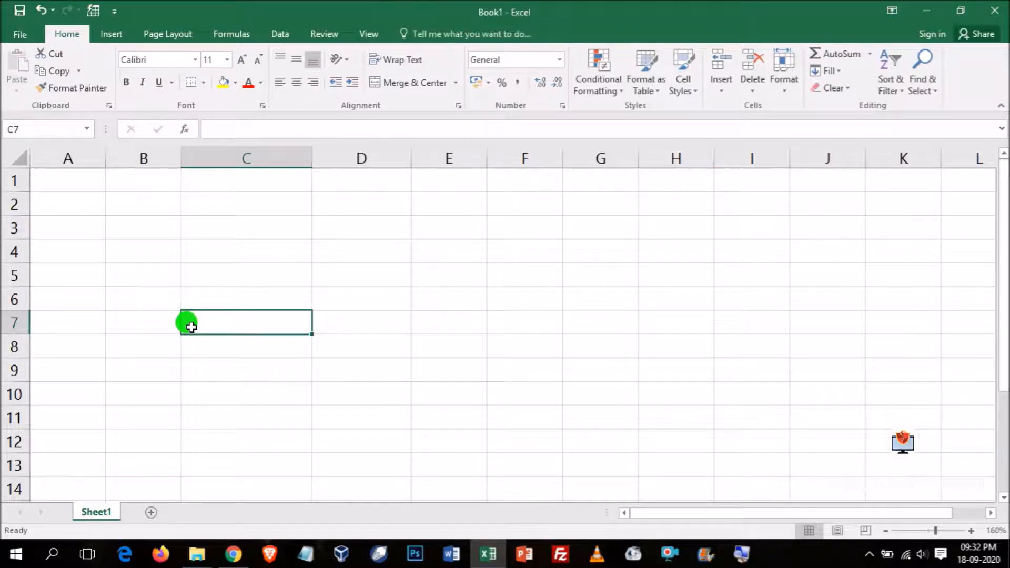
{"action": "left_click", "coordinate": [129, 235]}
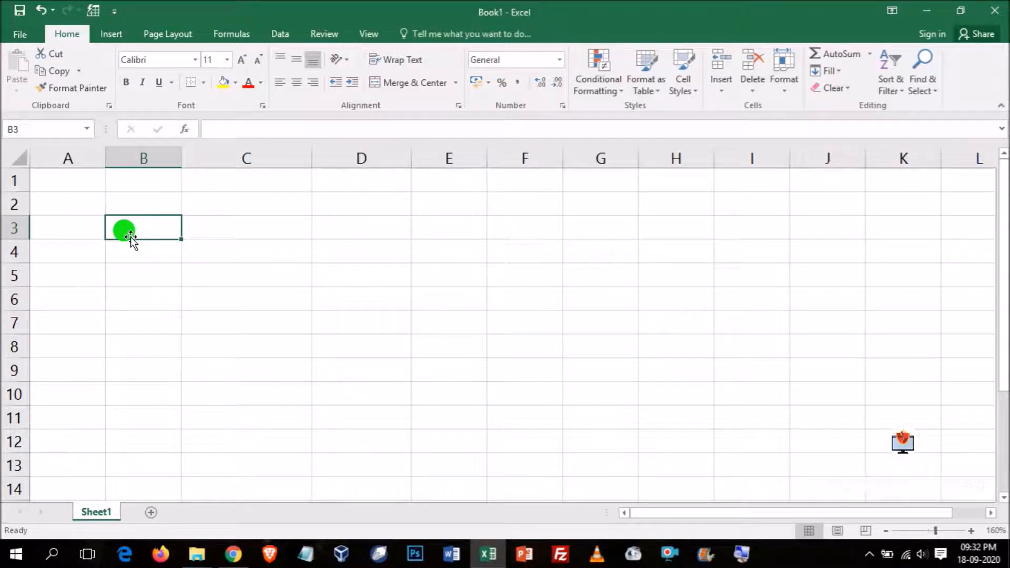
{"action": "type", "text": "+"}
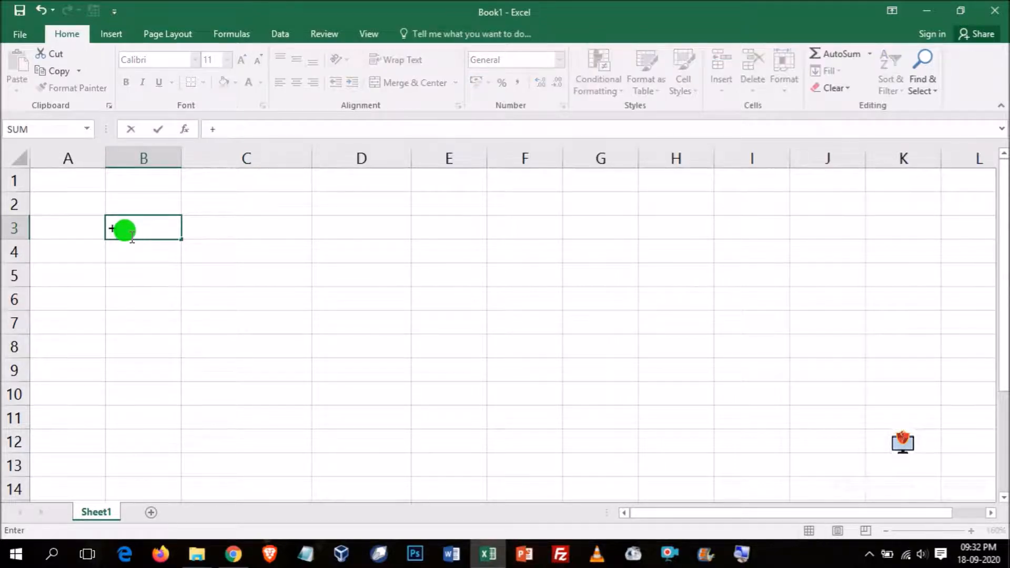
{"action": "left_click", "coordinate": [219, 232]}
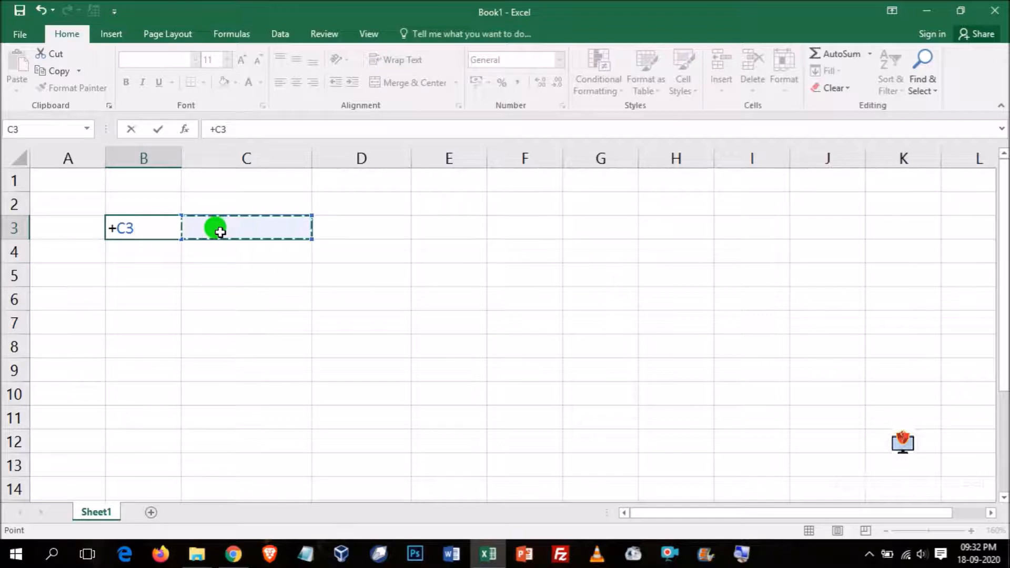
{"action": "key", "text": "Escape"}
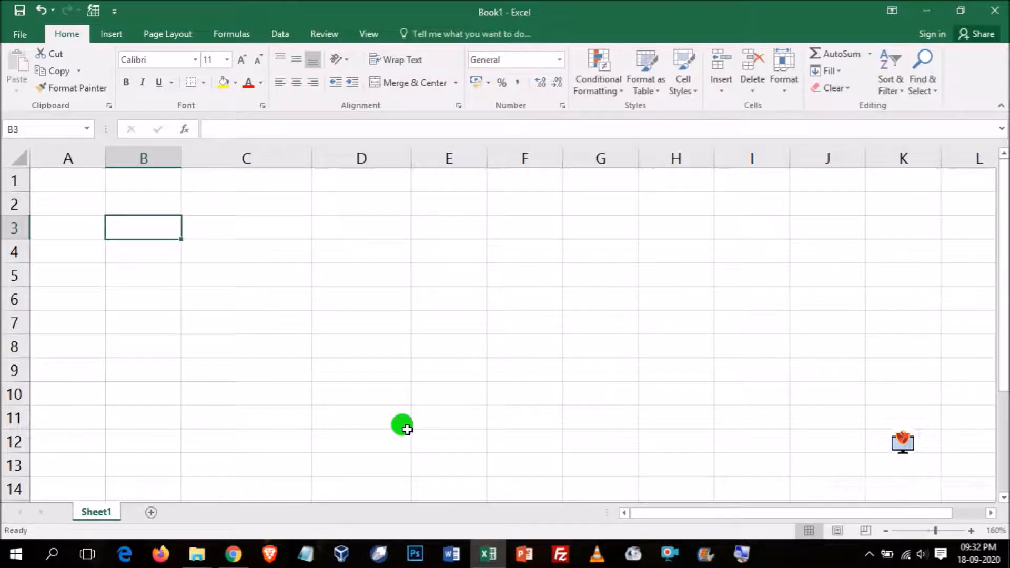
- Enter the operator + in B3 and its label Addition in C3
{"action": "type", "text": "+"}
{"action": "key", "text": "Tab"}
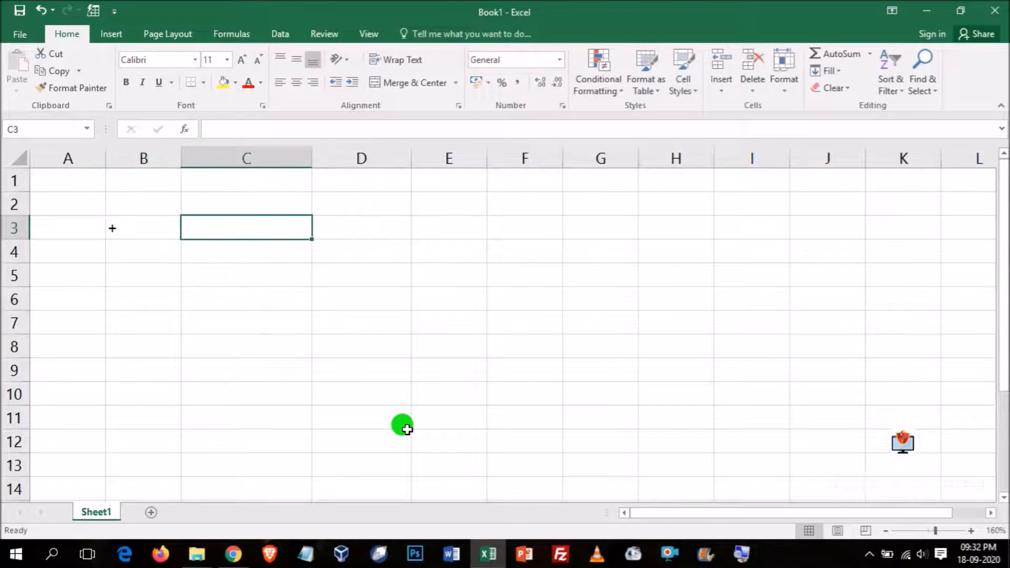
{"action": "type", "text": "Addi"}
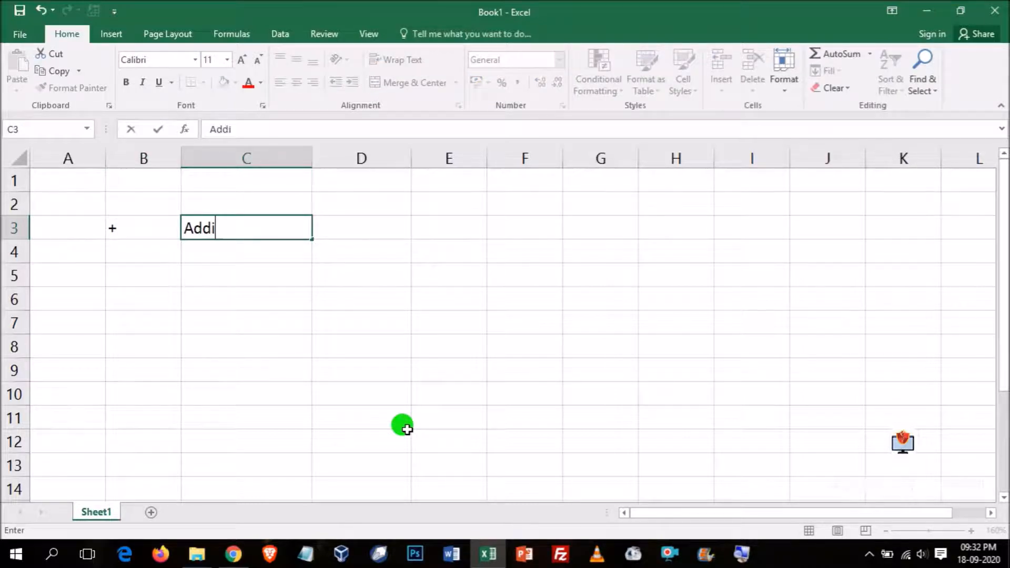
{"action": "type", "text": "tion"}
{"action": "key", "text": "Tab"}
{"action": "key", "text": "Return"}
- Enter the operator - in B4 and its label Subtraction in C4
{"action": "type", "text": "-"}
{"action": "key", "text": "Tab"}
{"action": "type", "text": "S"}
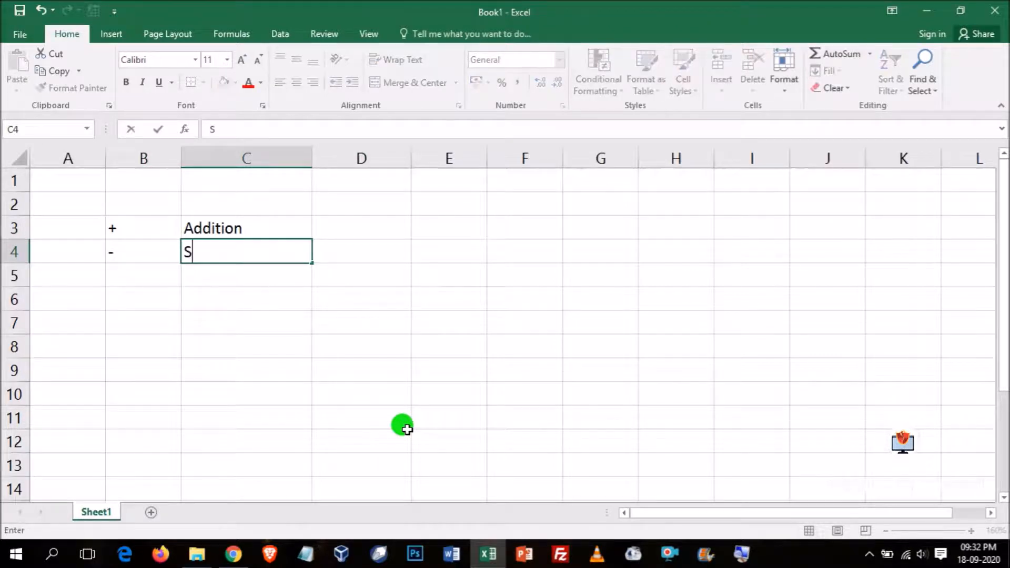
{"action": "type", "text": "ubtrati"}
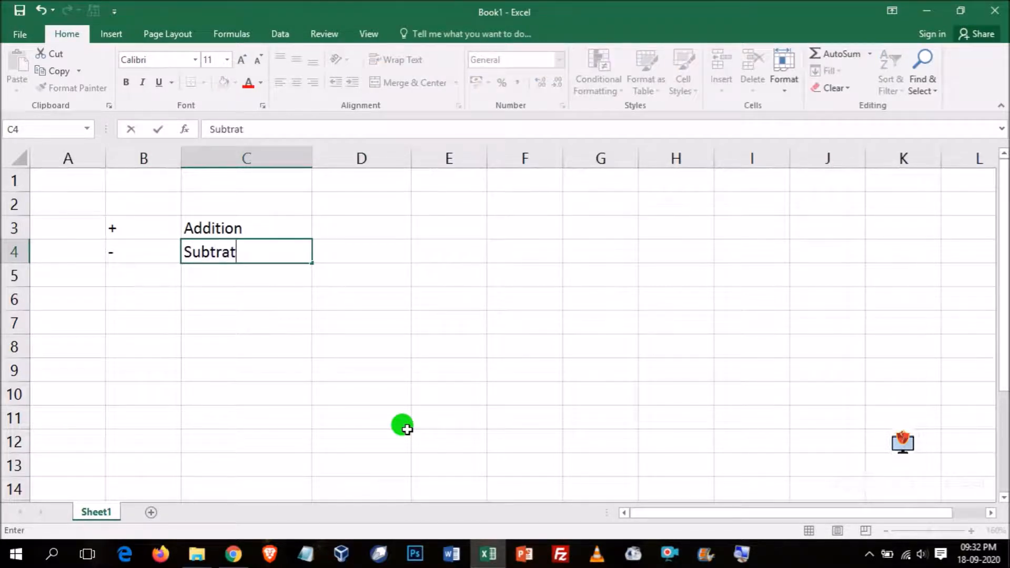
{"action": "key", "text": "BackSpace"}
{"action": "key", "text": "BackSpace"}
{"action": "type", "text": "ction"}
{"action": "key", "text": "Return"}
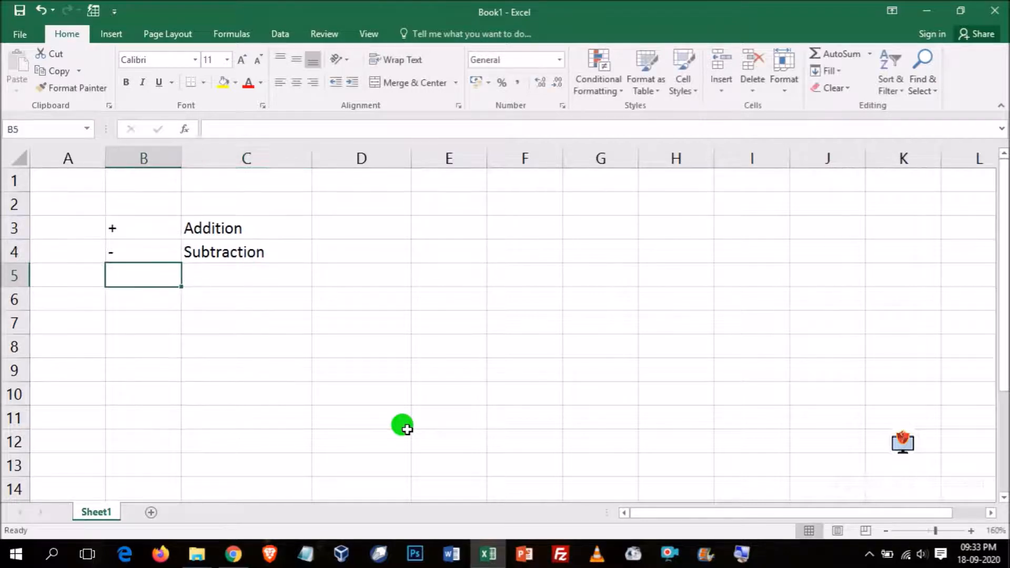
- Enter the operator * in B5 and its label Multiplication in C5
{"action": "type", "text": "*"}
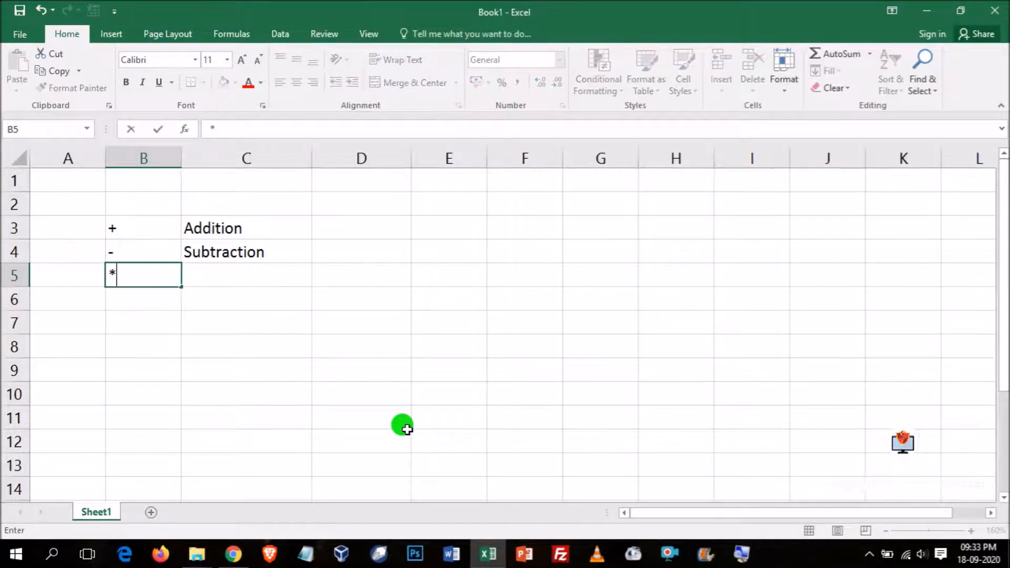
{"action": "key", "text": "Tab"}
{"action": "type", "text": "Multip"}
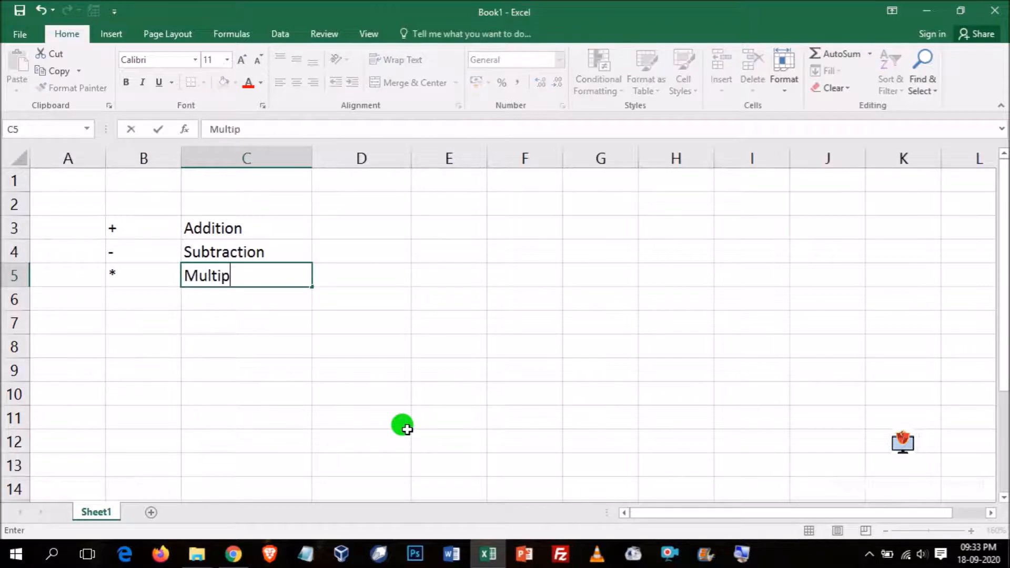
{"action": "type", "text": "lication"}
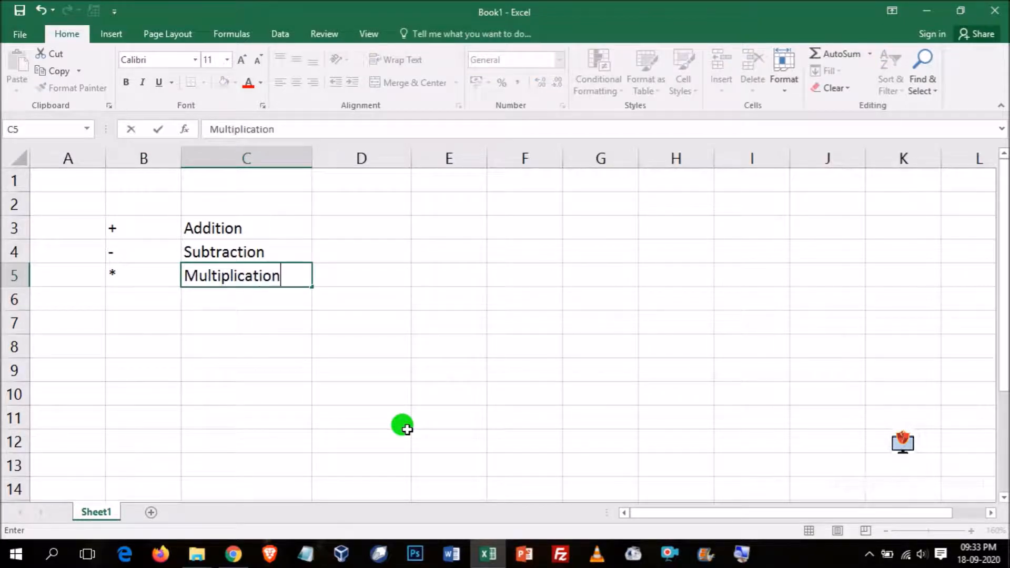
{"action": "key", "text": "Return"}
- Enter the operator / in B6 and its label Division in C6
{"action": "key", "text": "alt"}
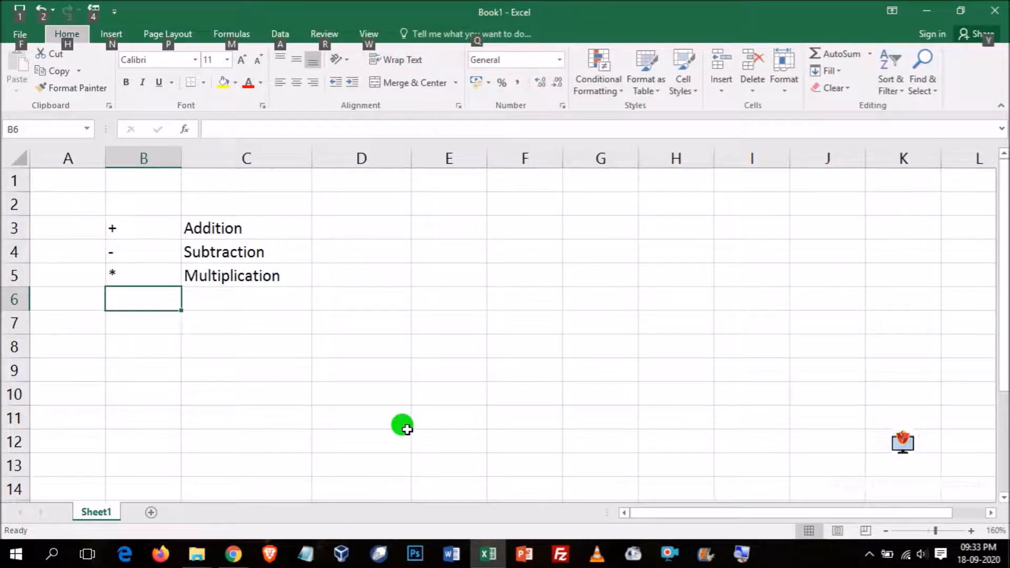
{"action": "double_click", "coordinate": [124, 298]}
{"action": "type", "text": "/"}
{"action": "key", "text": "Tab"}
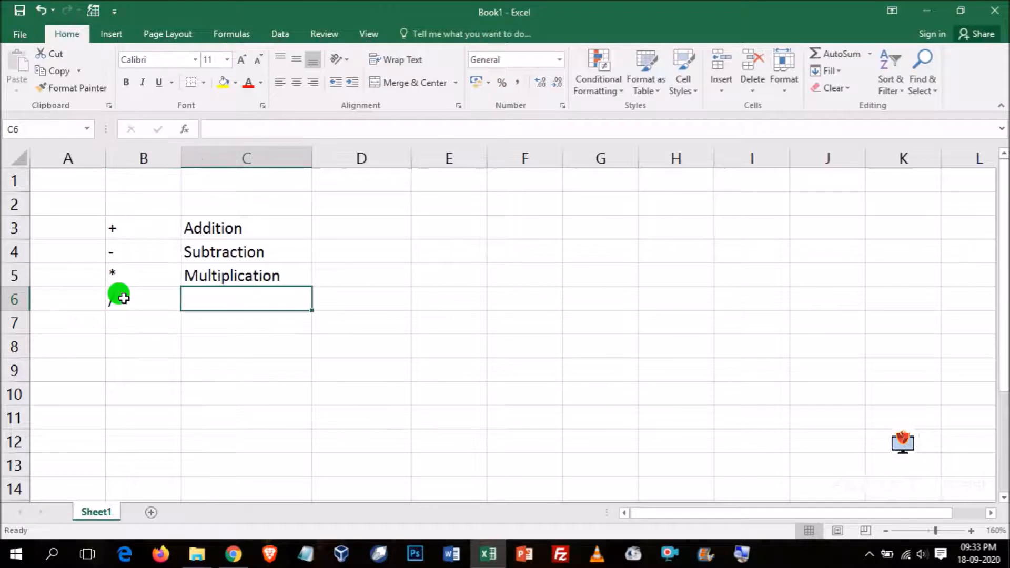
{"action": "type", "text": "Divisio"}
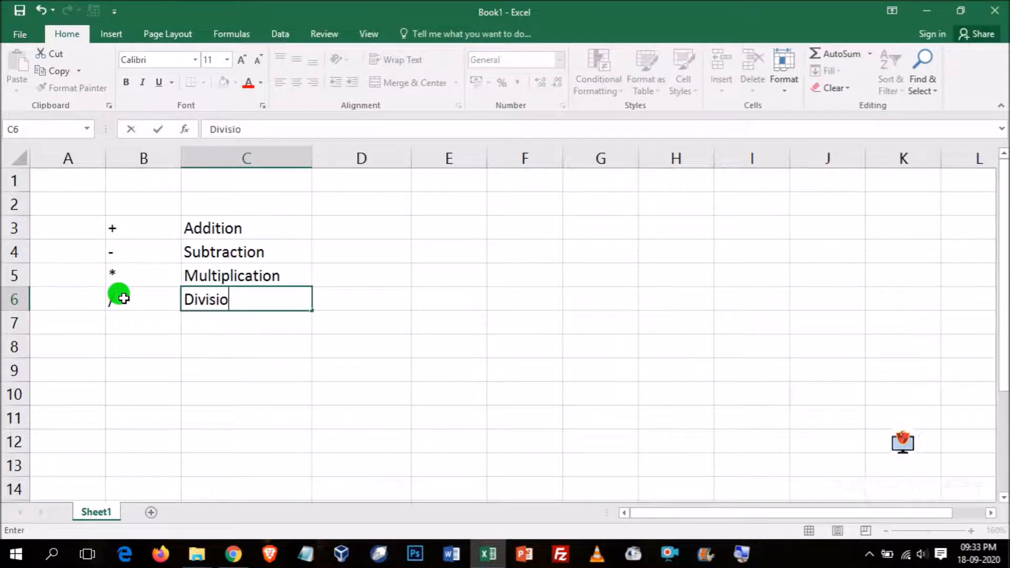
{"action": "type", "text": "n"}
{"action": "key", "text": "Return"}
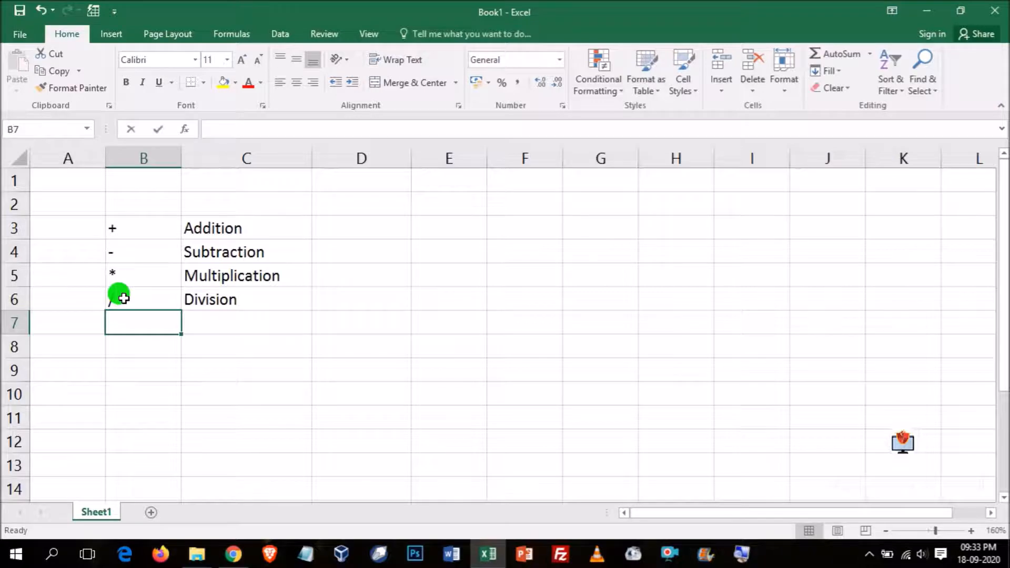
- Enter the operator % in B7 and its label Percentage in C7
{"action": "type", "text": "%"}
{"action": "key", "text": "Tab"}
{"action": "type", "text": "Percentra"}
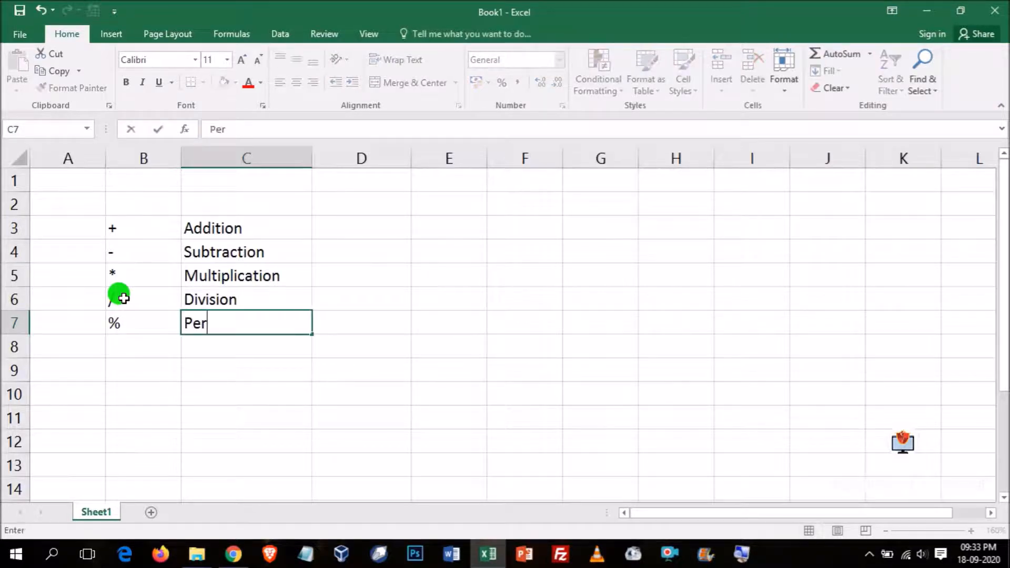
{"action": "key", "text": "BackSpace"}
{"action": "key", "text": "BackSpace"}
{"action": "type", "text": "age"}
{"action": "key", "text": "Return"}
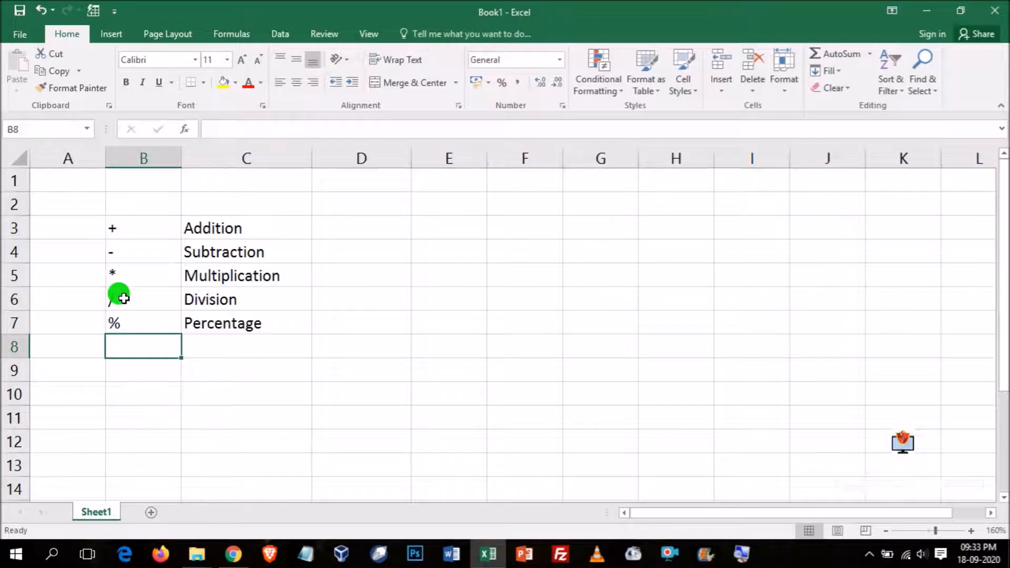
- Enter the operator ^ in B8 and its label Caret (Exponent) in C8
{"action": "type", "text": "^"}
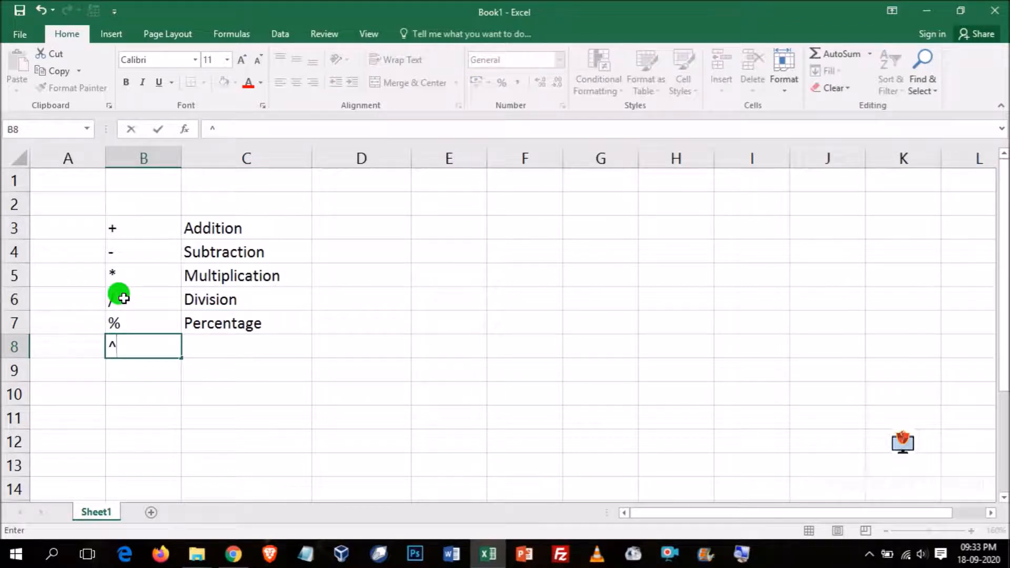
{"action": "left_click", "coordinate": [203, 342]}
{"action": "type", "text": "Caren"}
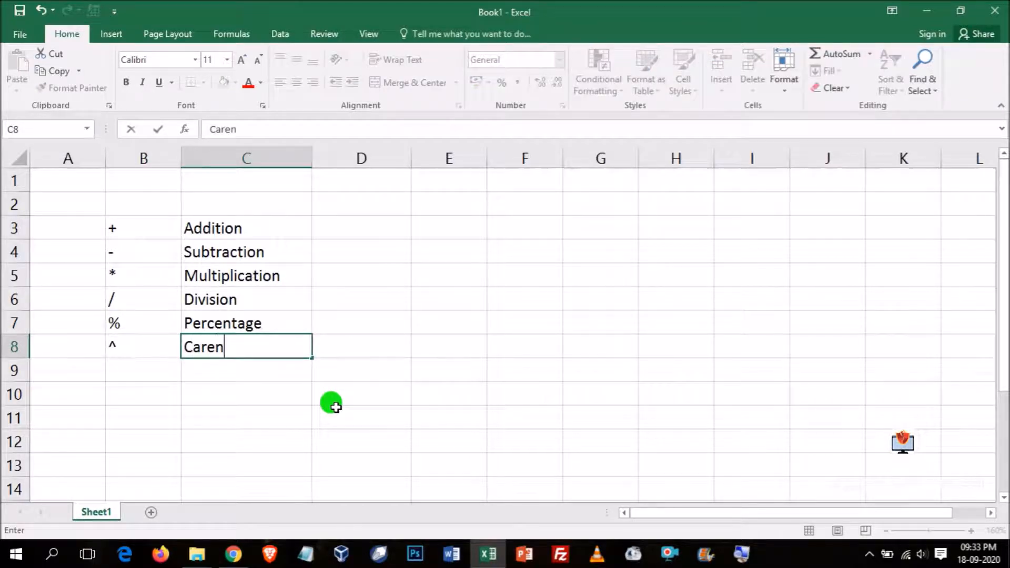
{"action": "key", "text": "BackSpace"}
{"action": "type", "text": "t (Exponentia"}
{"action": "key", "text": "BackSpace"}
{"action": "key", "text": "BackSpace"}
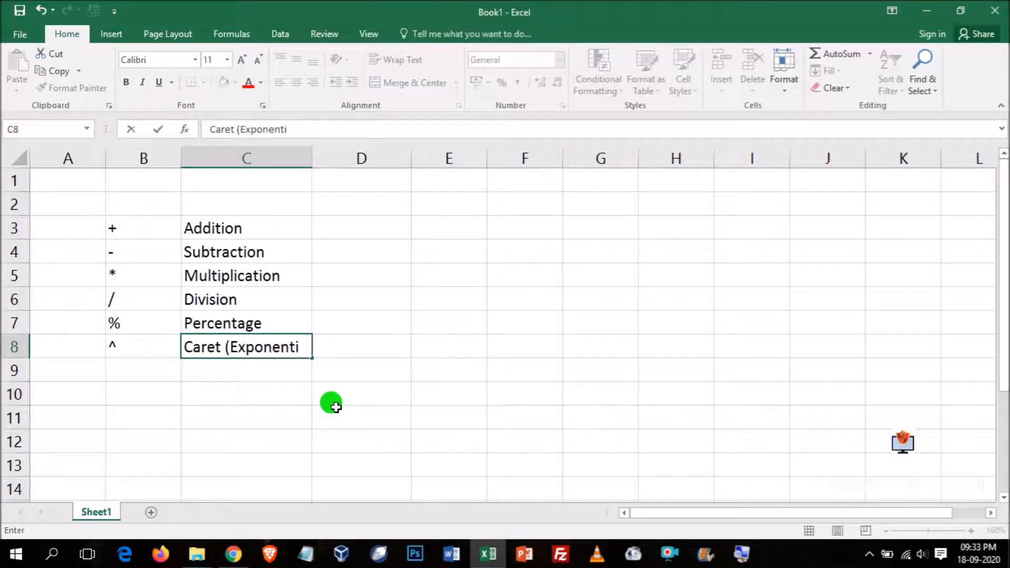
{"action": "type", "text": ")"}
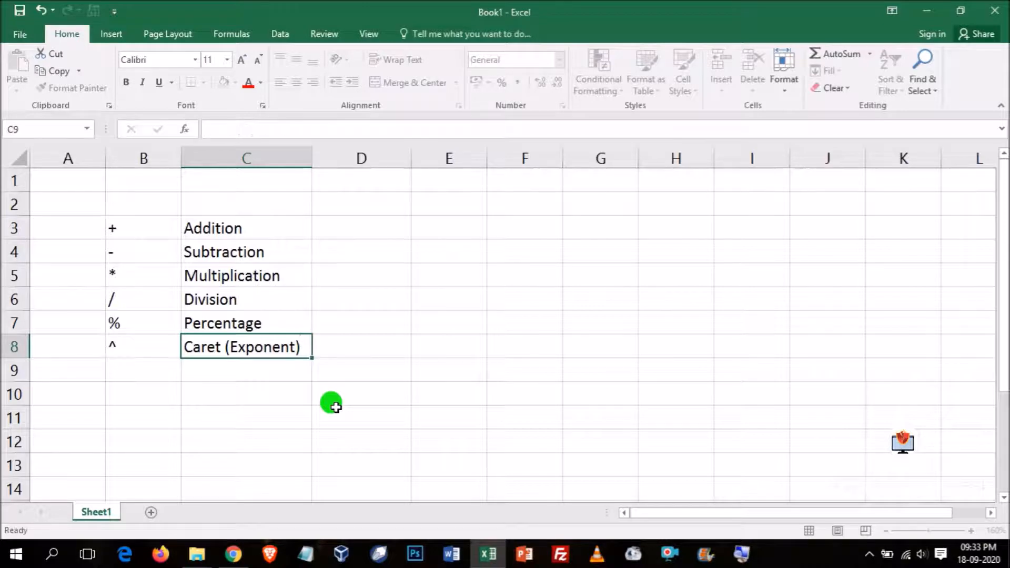
{"action": "key", "text": "Return"}
- Centre the operator symbols in B3:B8 horizontally
{"action": "left_click_drag", "start_coordinate": [147, 230], "coordinate": [138, 350]}
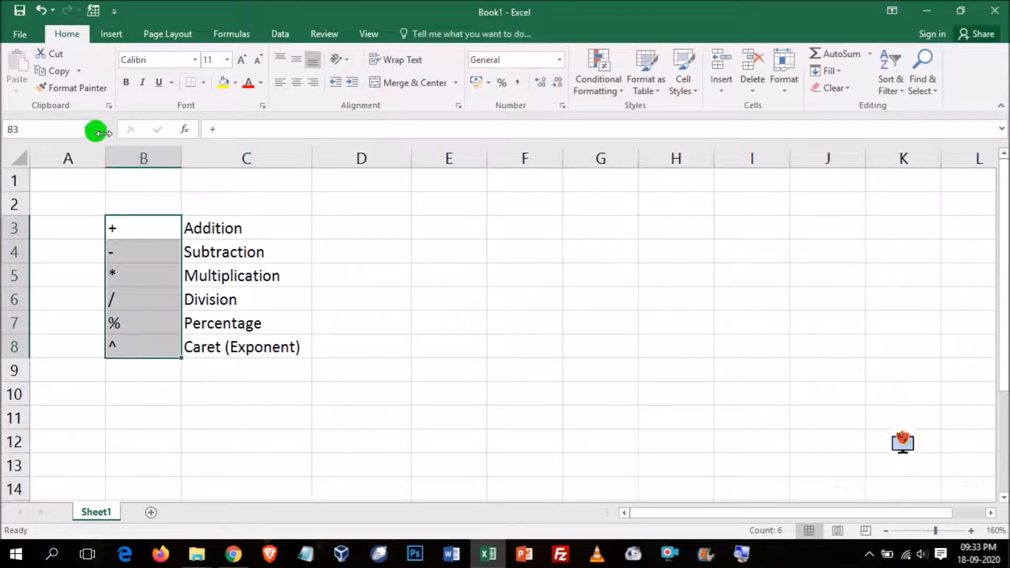
{"action": "left_click", "coordinate": [297, 83]}
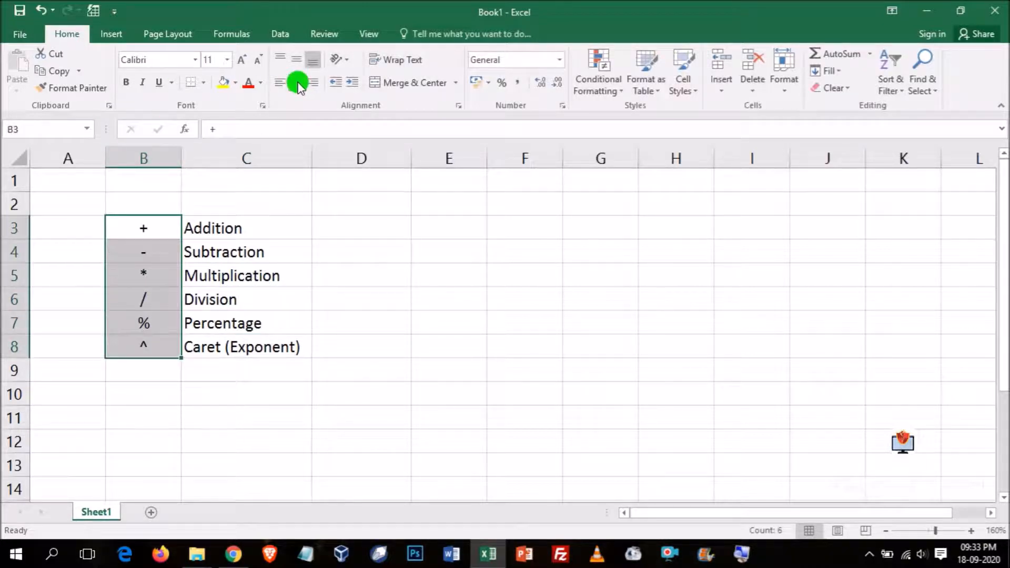
{"action": "left_click", "coordinate": [420, 370]}
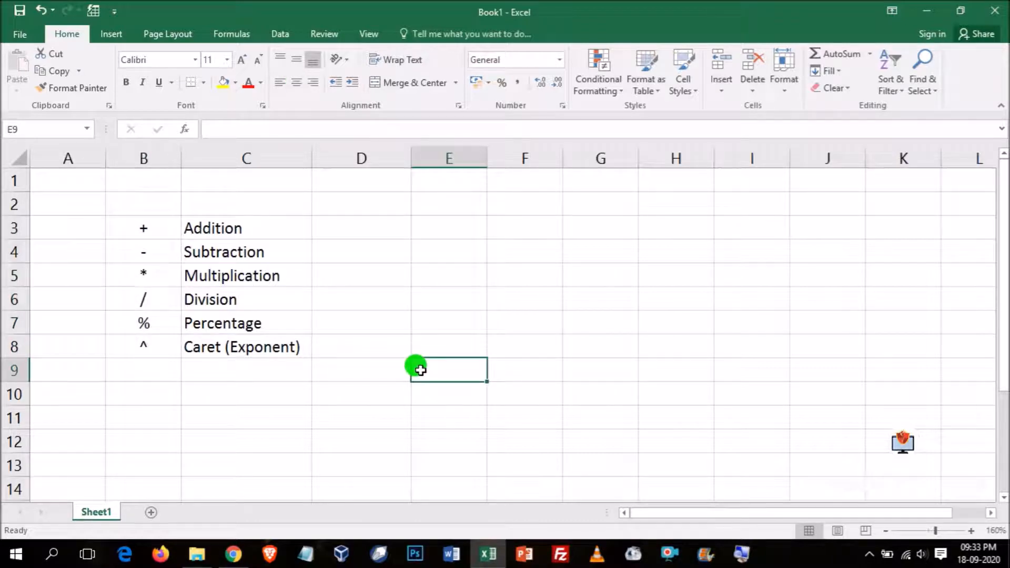
- Enter 10, 20 and 30 in cells E3 to E5 and centre them horizontally
{"action": "left_click", "coordinate": [446, 226]}
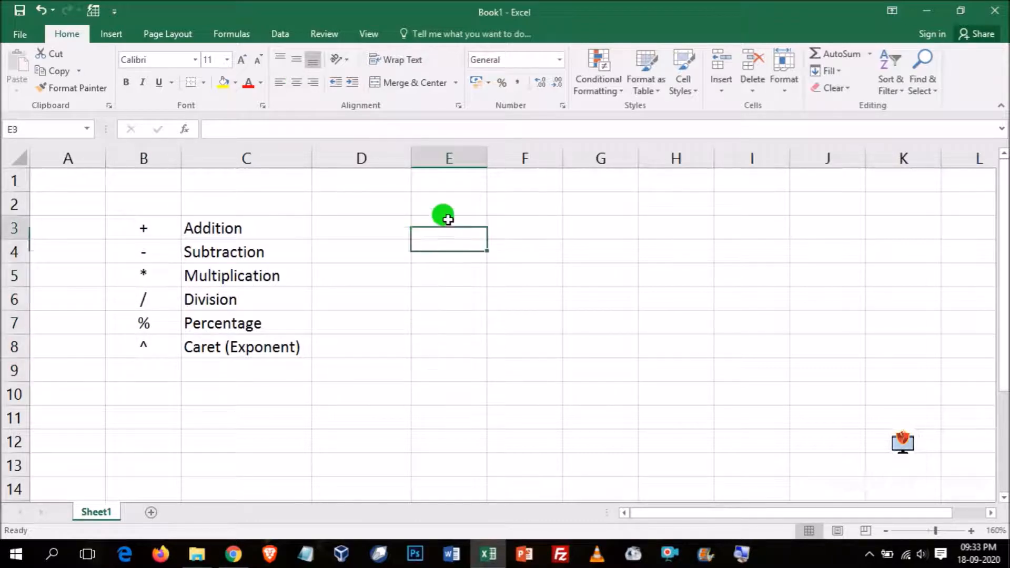
{"action": "type", "text": "10"}
{"action": "key", "text": "Return"}
{"action": "type", "text": "20"}
{"action": "key", "text": "Return"}
{"action": "type", "text": "30"}
{"action": "key", "text": "Return"}
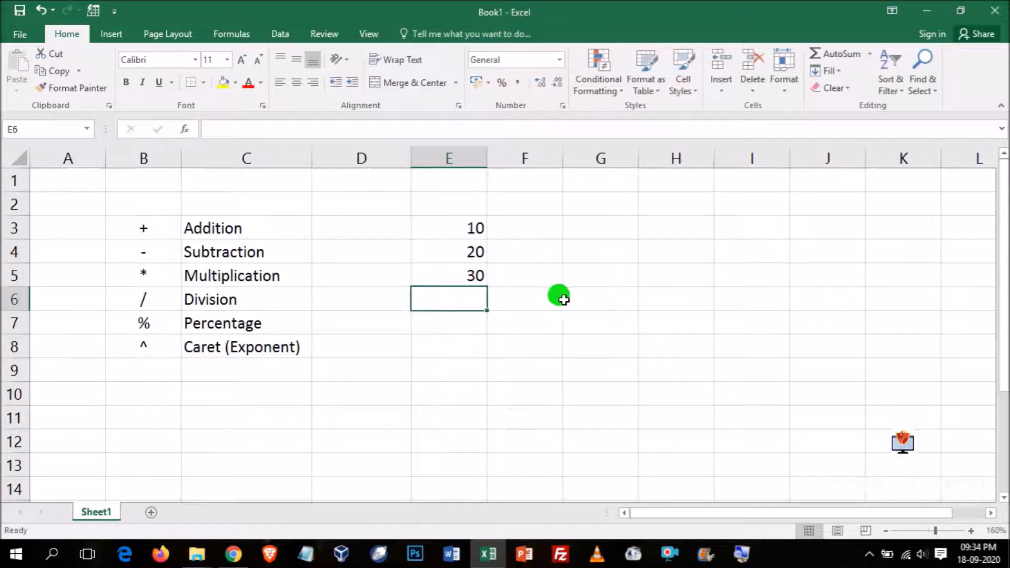
{"action": "left_click_drag", "start_coordinate": [463, 225], "coordinate": [468, 274]}
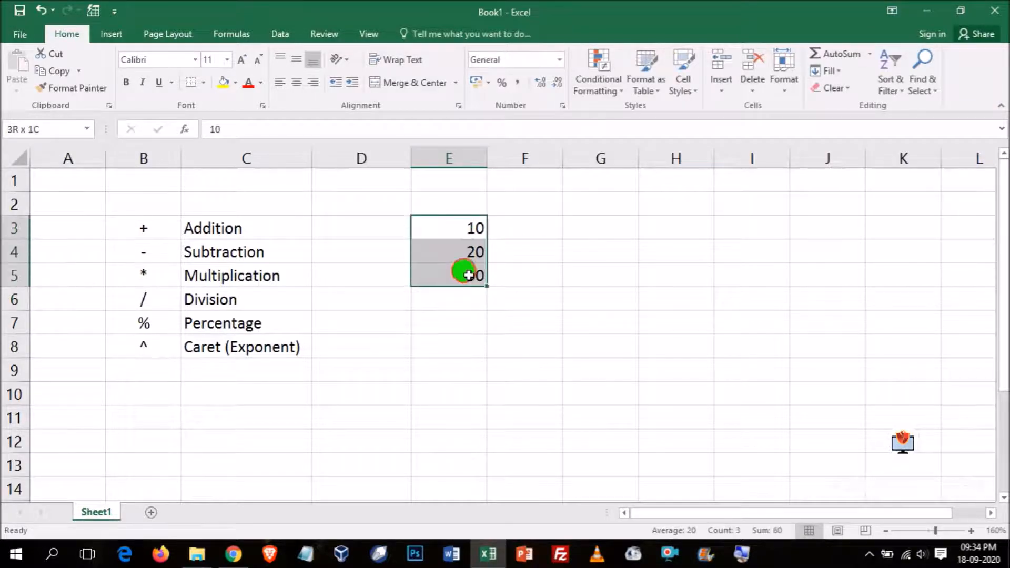
{"action": "left_click", "coordinate": [296, 83]}
- Enter the addition formula =E3+E4+E5 in E6 with red font and centre the cell
{"action": "left_click", "coordinate": [448, 300]}
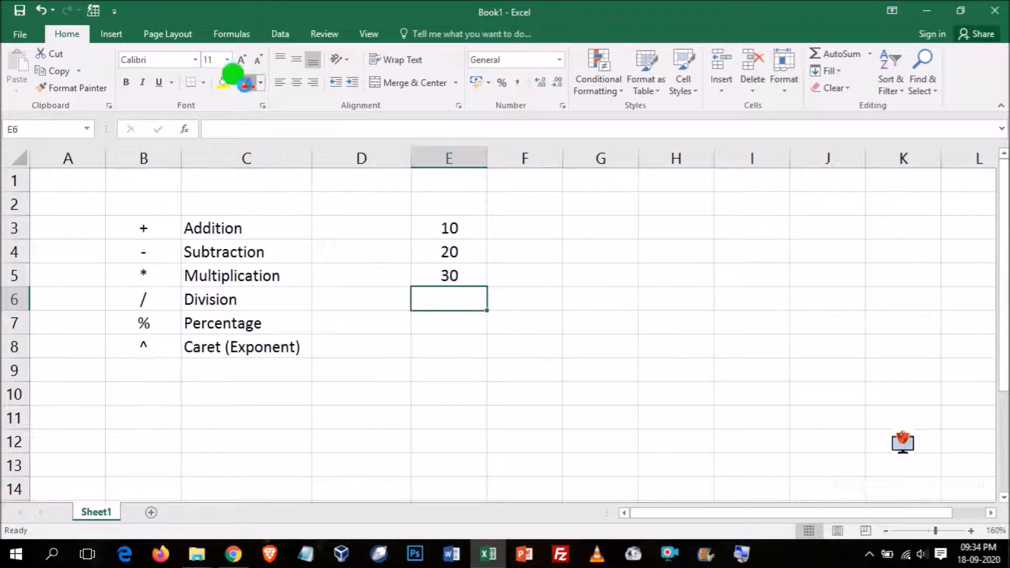
{"action": "type", "text": "="}
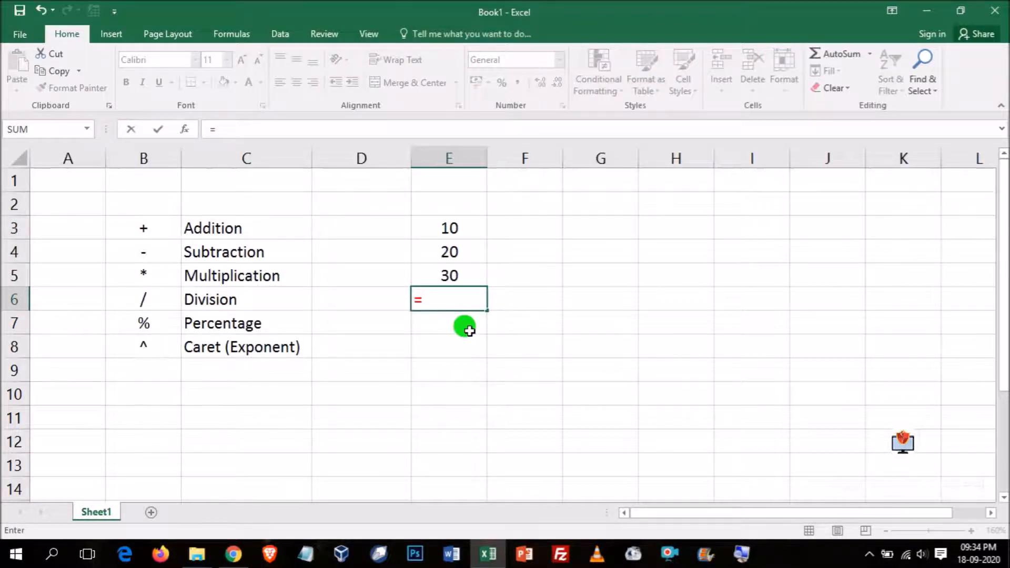
{"action": "type", "text": "+"}
{"action": "left_click", "coordinate": [454, 256]}
{"action": "type", "text": "+"}
{"action": "left_click", "coordinate": [453, 274]}
{"action": "type", "text": "+"}
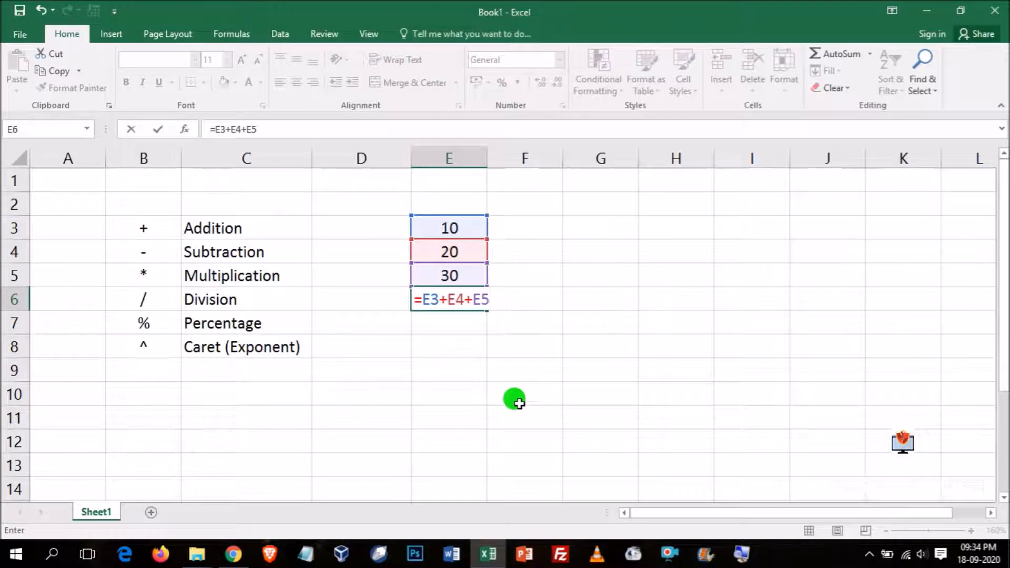
{"action": "key", "text": "Return"}
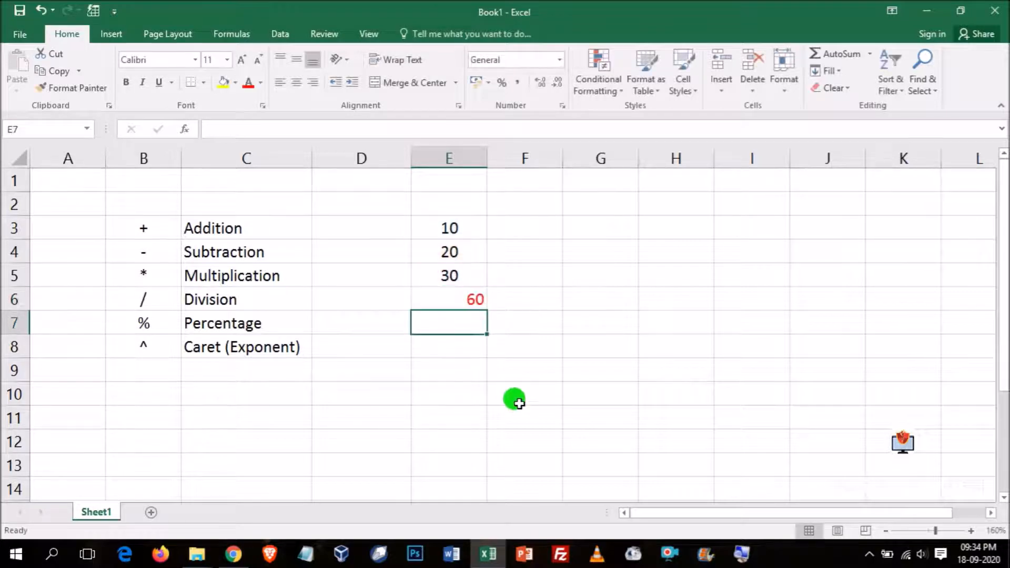
{"action": "left_click", "coordinate": [461, 298]}
{"action": "left_click", "coordinate": [296, 83]}
- Display formulas instead of results in the sheet and delete the empty column D
{"action": "left_click", "coordinate": [232, 34]}
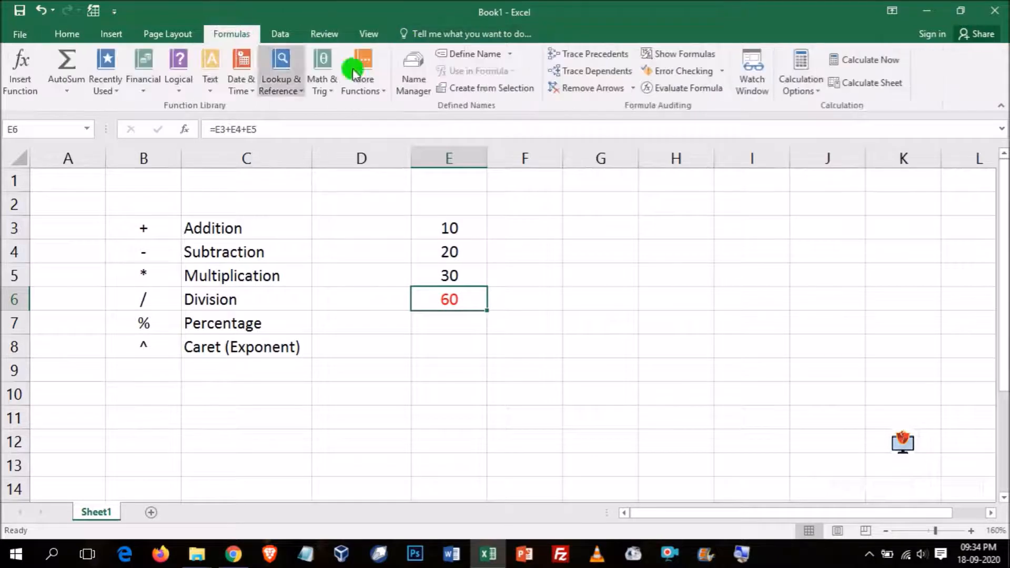
{"action": "left_click", "coordinate": [705, 57]}
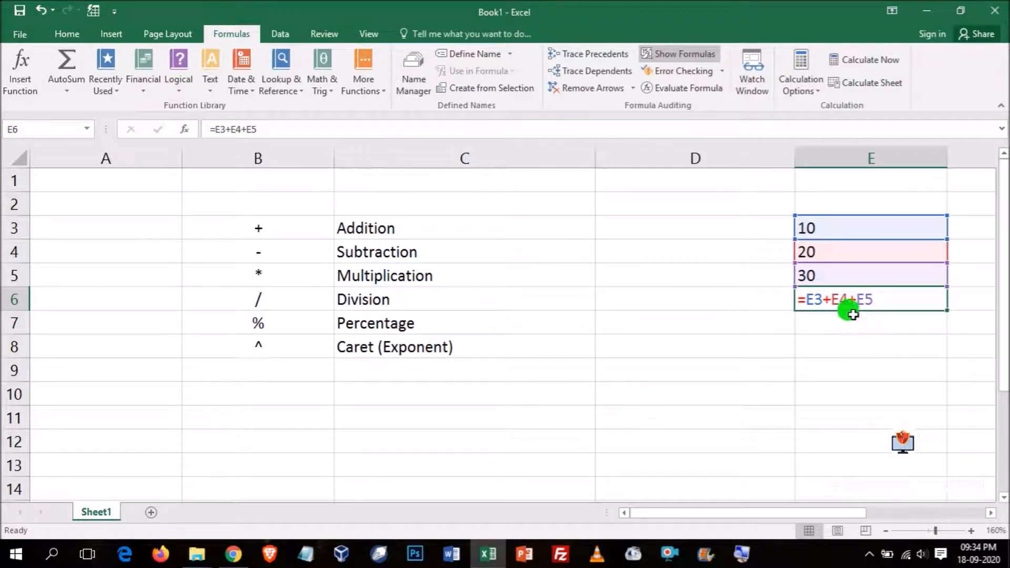
{"action": "left_click", "coordinate": [695, 155]}
{"action": "right_click", "coordinate": [696, 158]}
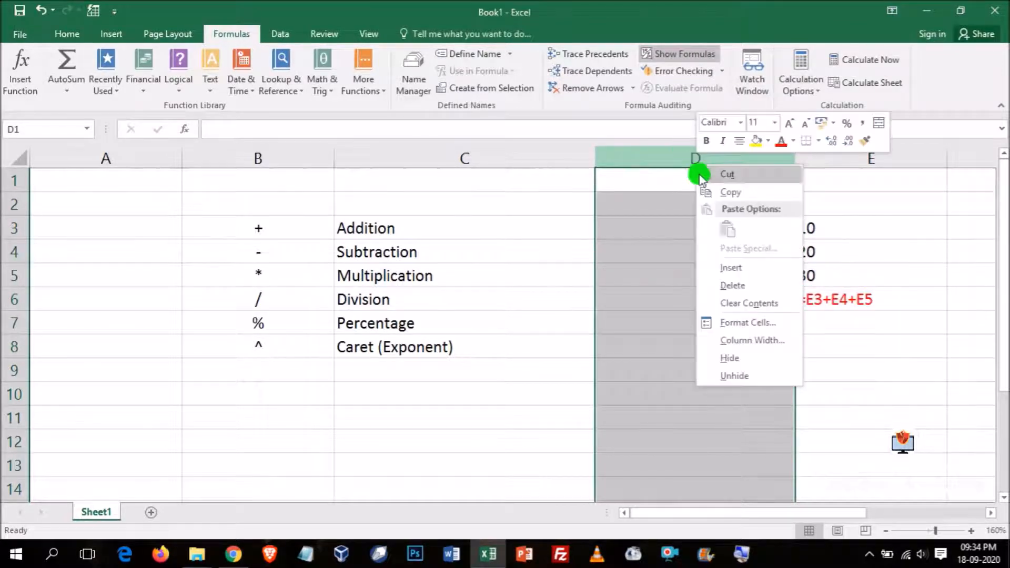
{"action": "left_click", "coordinate": [743, 285]}
{"action": "left_click", "coordinate": [721, 419]}
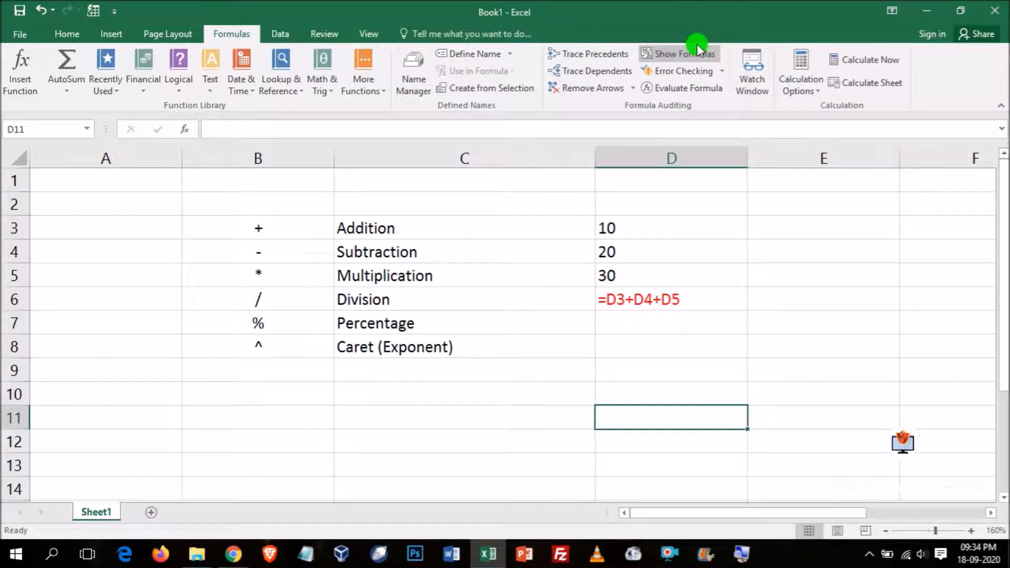
- Autofit the widths of columns D and C, and delete the empty column A
{"action": "double_click", "coordinate": [748, 158]}
{"action": "double_click", "coordinate": [595, 158]}
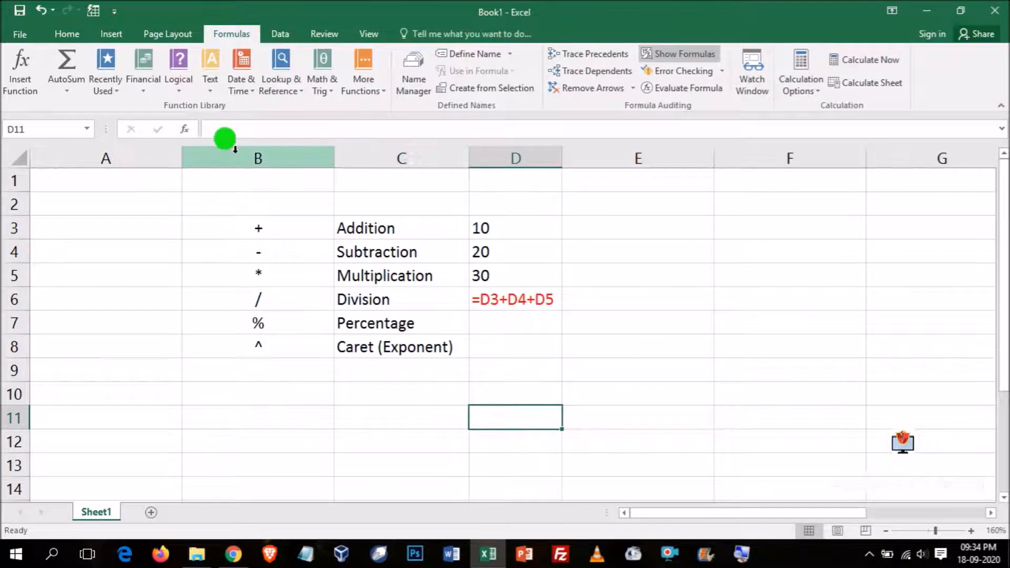
{"action": "left_click", "coordinate": [112, 157]}
{"action": "right_click", "coordinate": [130, 161]}
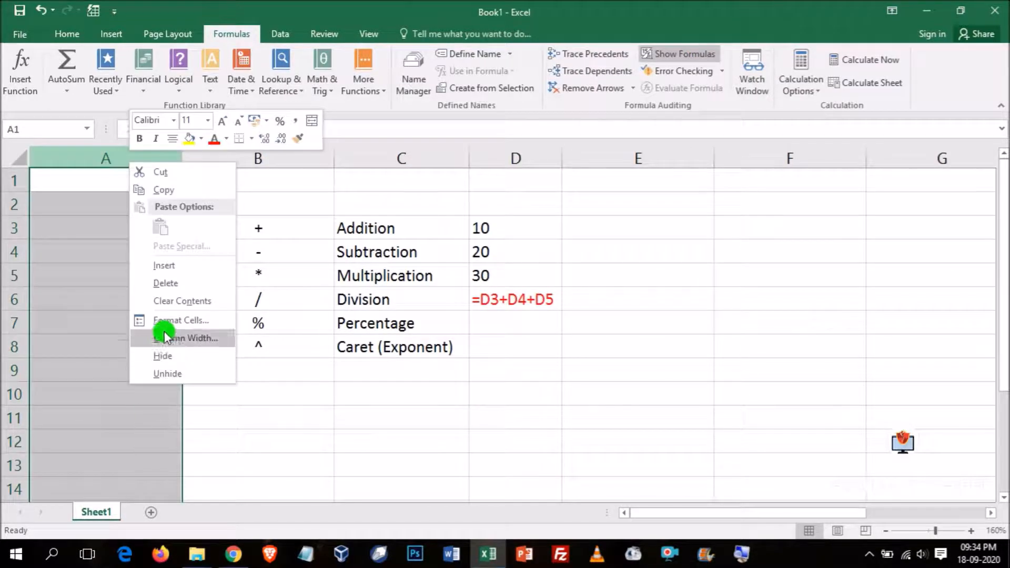
{"action": "left_click", "coordinate": [165, 283]}
- Enter 60 in D3 and 50 in D4, and centre both values
{"action": "left_click", "coordinate": [451, 224]}
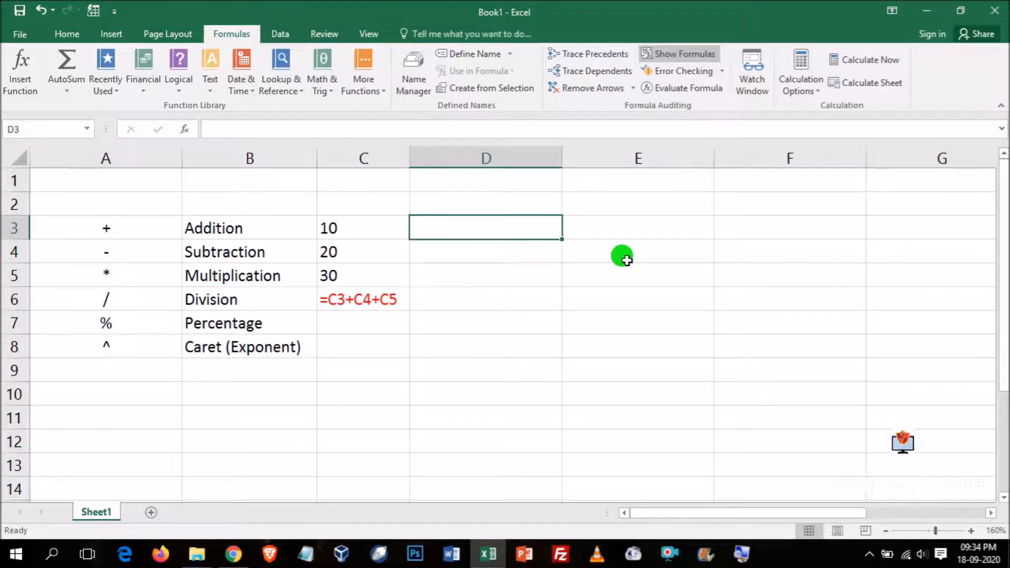
{"action": "type", "text": "60"}
{"action": "key", "text": "Return"}
{"action": "type", "text": "50"}
{"action": "key", "text": "Return"}
{"action": "left_click", "coordinate": [456, 236]}
{"action": "left_click_drag", "start_coordinate": [456, 236], "coordinate": [458, 264]}
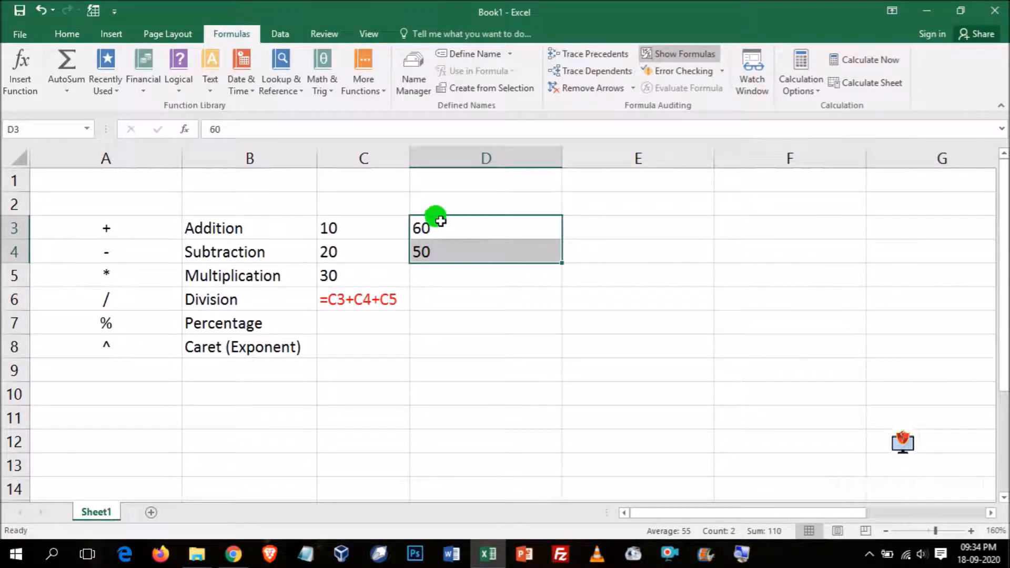
{"action": "left_click", "coordinate": [61, 33]}
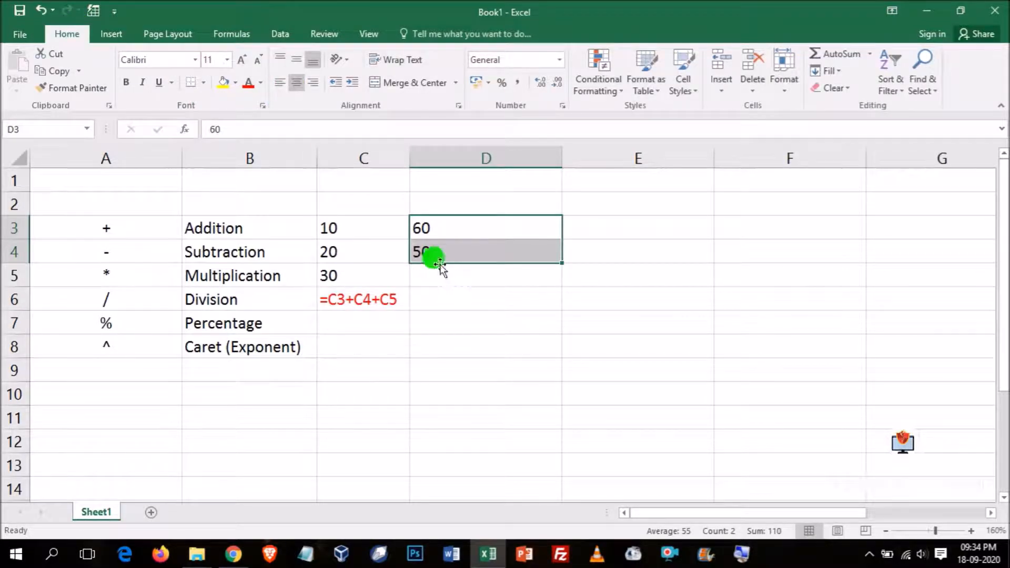
- Turn off the formula display so the sheet shows calculated results
{"action": "left_click", "coordinate": [485, 291]}
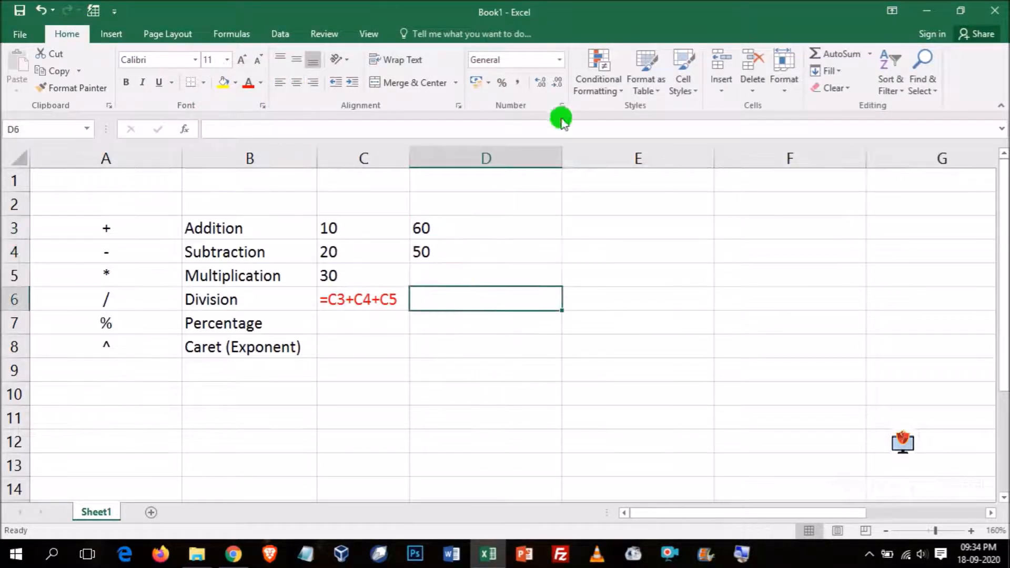
{"action": "left_click", "coordinate": [232, 33]}
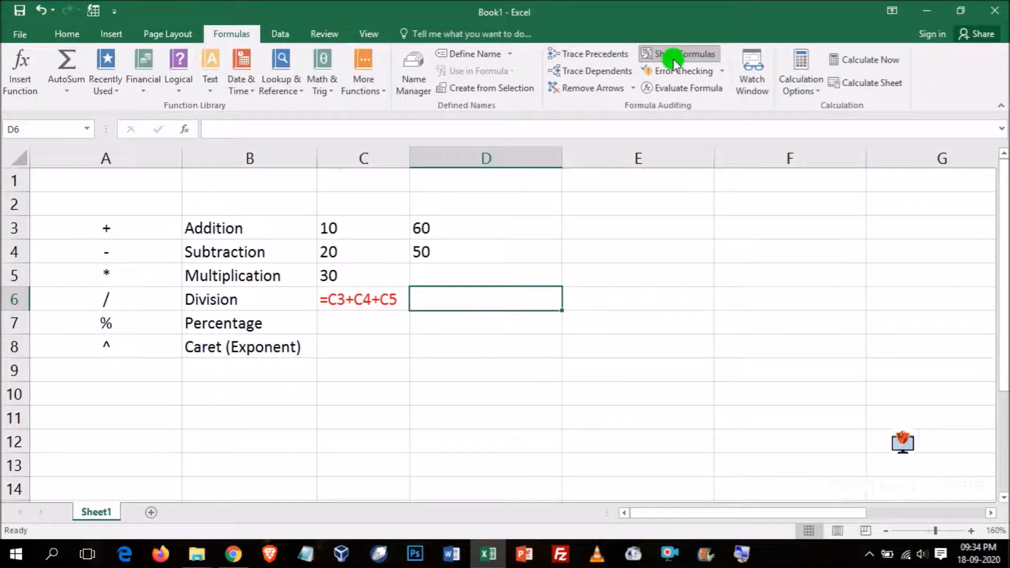
{"action": "left_click", "coordinate": [678, 54]}
- Enter the subtraction formula =D3-D4 in cell D5
{"action": "left_click", "coordinate": [258, 271]}
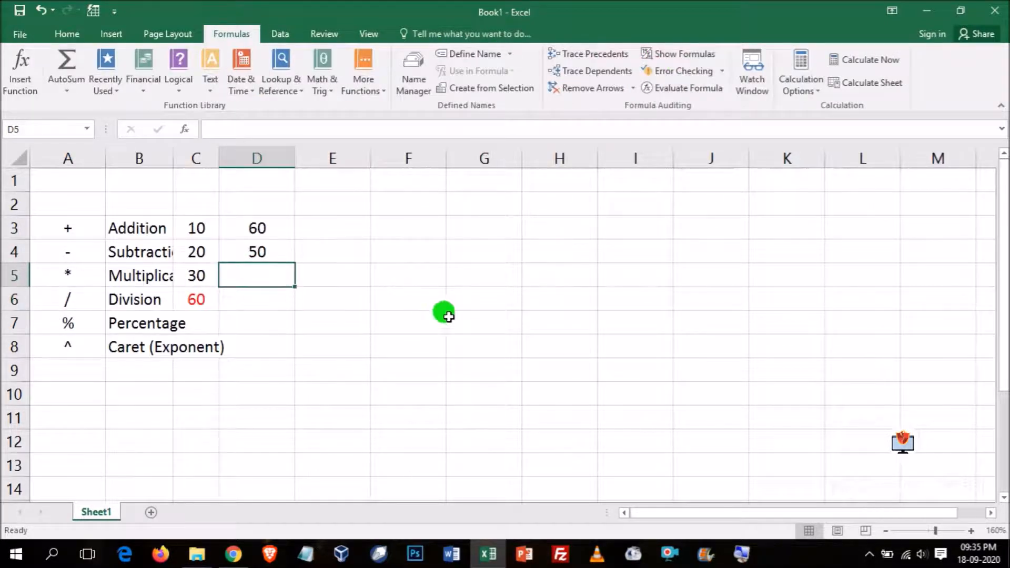
{"action": "left_click", "coordinate": [67, 33]}
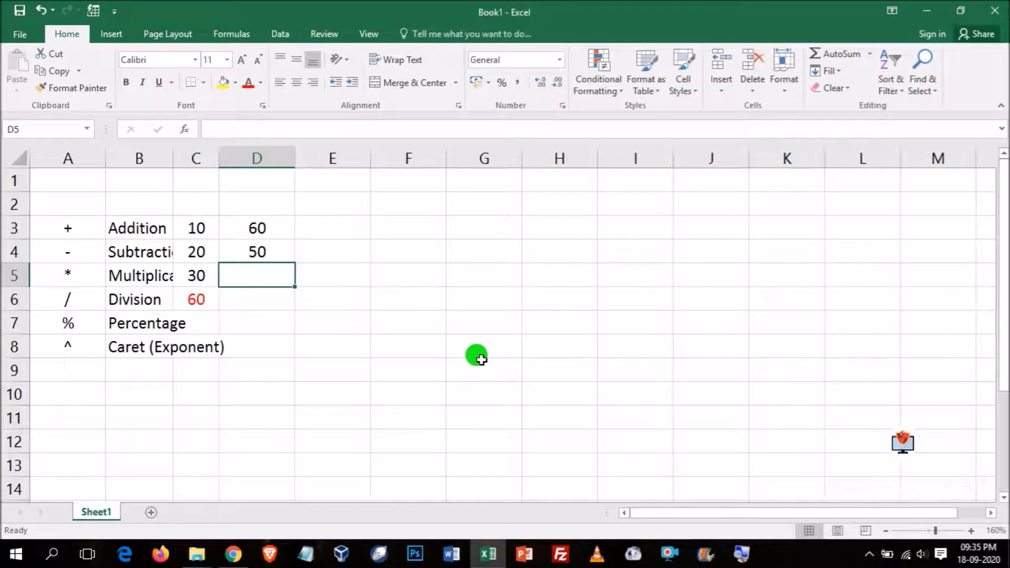
{"action": "type", "text": "="}
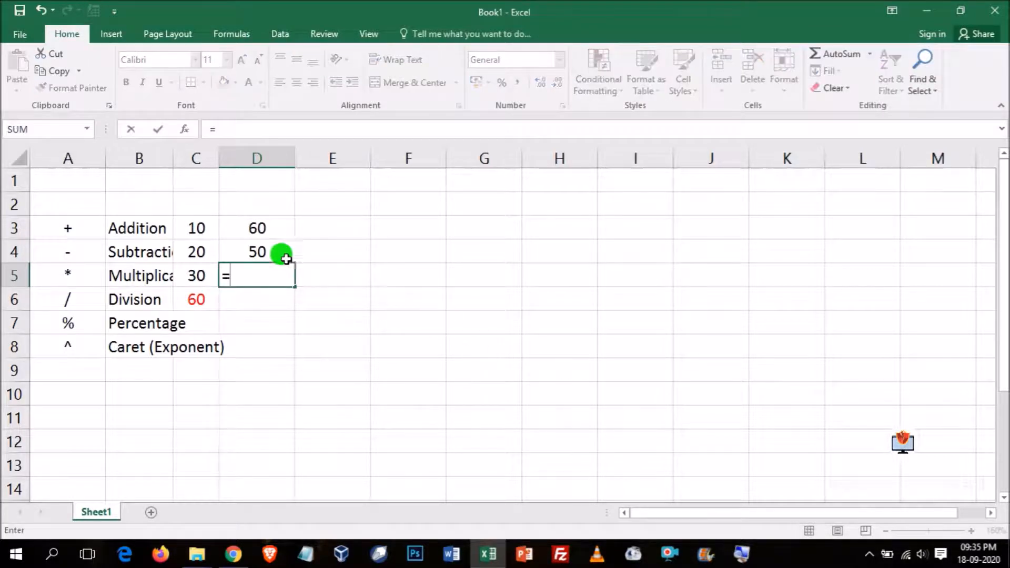
{"action": "left_click", "coordinate": [258, 227]}
{"action": "type", "text": "-"}
{"action": "left_click", "coordinate": [255, 253]}
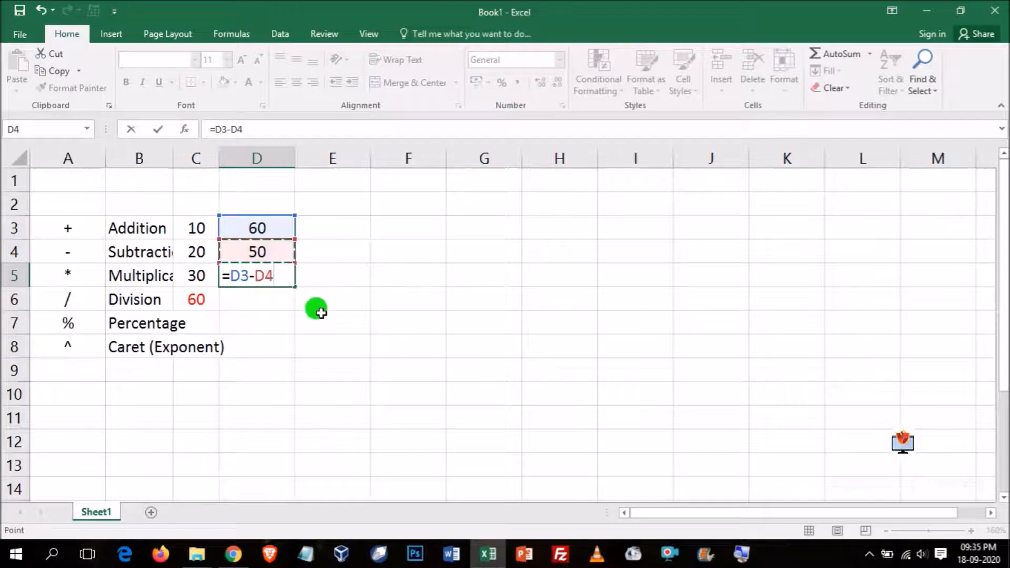
{"action": "key", "text": "Return"}
- Widen column B to fit the operator labels, and widen column D slightly
{"action": "left_click_drag", "start_coordinate": [172, 157], "coordinate": [310, 158]}
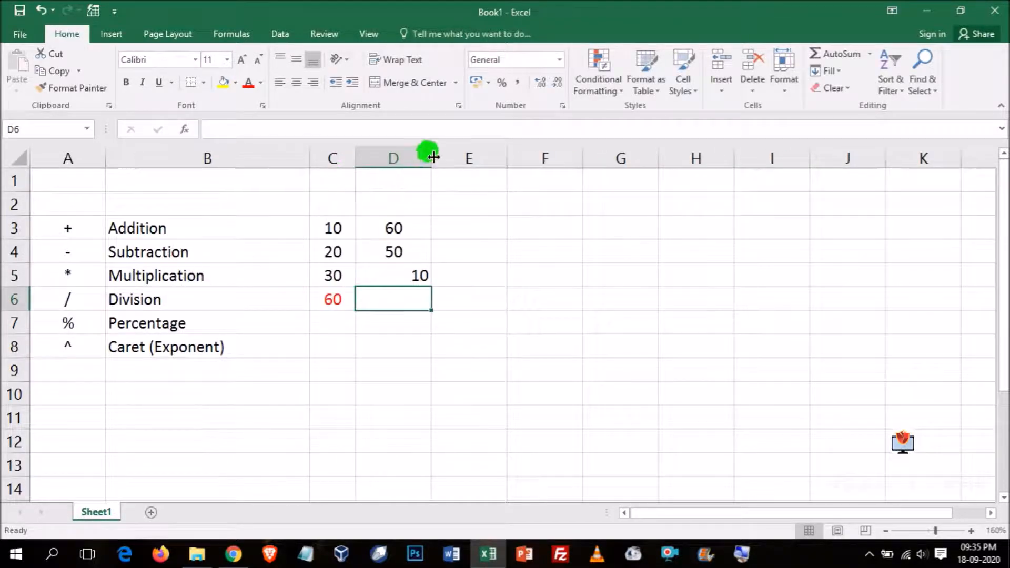
{"action": "left_click_drag", "start_coordinate": [433, 157], "coordinate": [467, 157]}
- Format the subtraction result in D5 with red font and centre alignment
{"action": "left_click", "coordinate": [421, 270]}
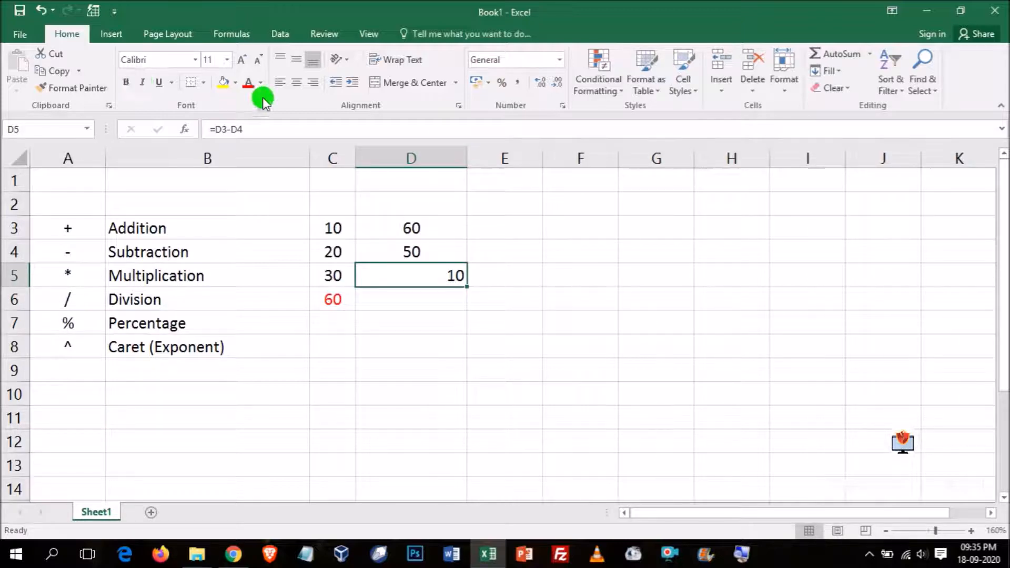
{"action": "left_click", "coordinate": [246, 83]}
{"action": "left_click", "coordinate": [296, 81]}
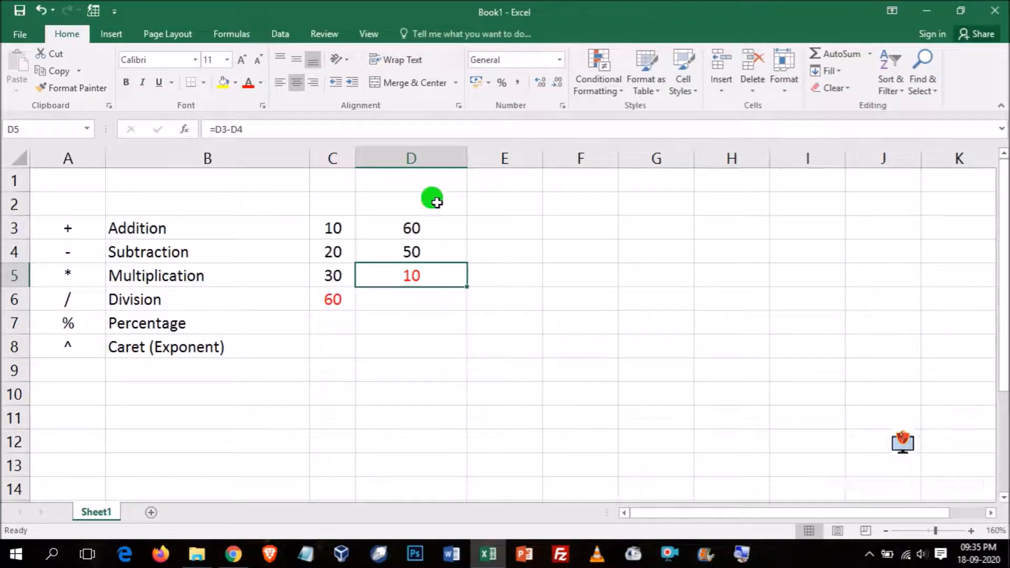
- Narrow column D, and enter 90 in cell E3 and 5 in cell E4
{"action": "left_click_drag", "start_coordinate": [466, 159], "coordinate": [427, 159]}
{"action": "left_click", "coordinate": [468, 223]}
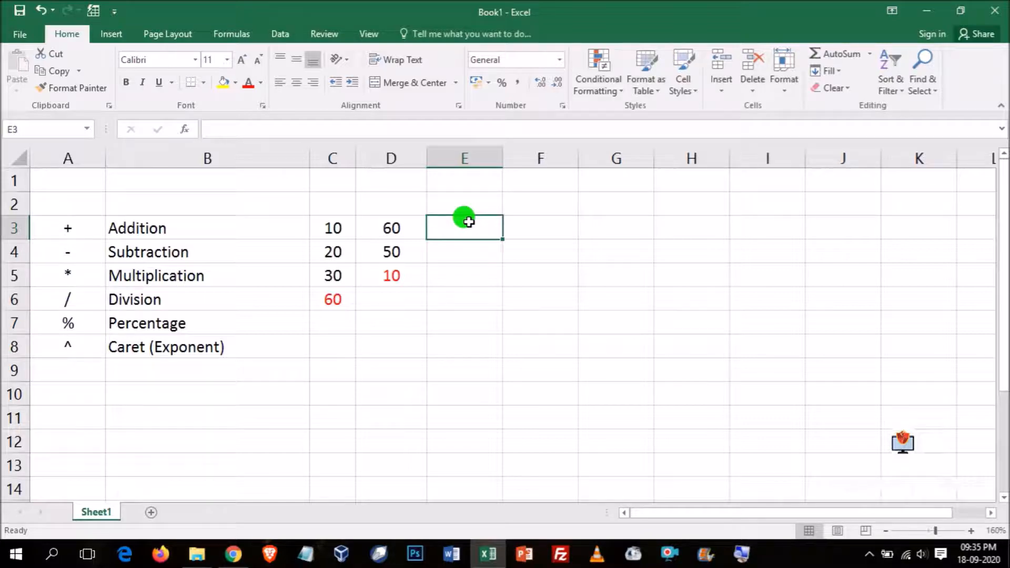
{"action": "type", "text": "90"}
{"action": "key", "text": "Return"}
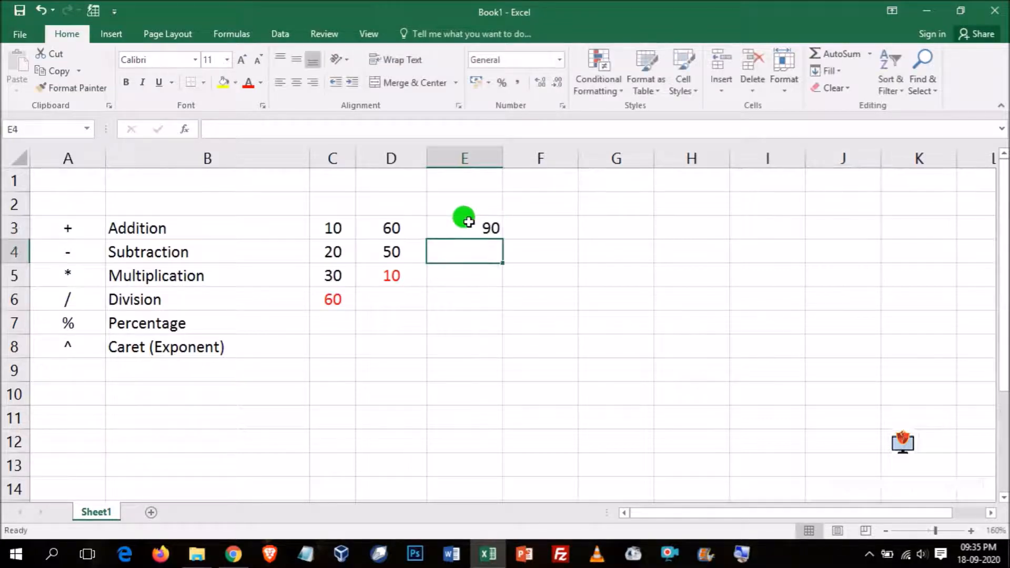
{"action": "type", "text": "5"}
{"action": "key", "text": "Return"}
- Centre-align the numbers in E3:E4 and the empty result cell E5
{"action": "left_click_drag", "start_coordinate": [468, 222], "coordinate": [478, 246]}
{"action": "left_click", "coordinate": [297, 83]}
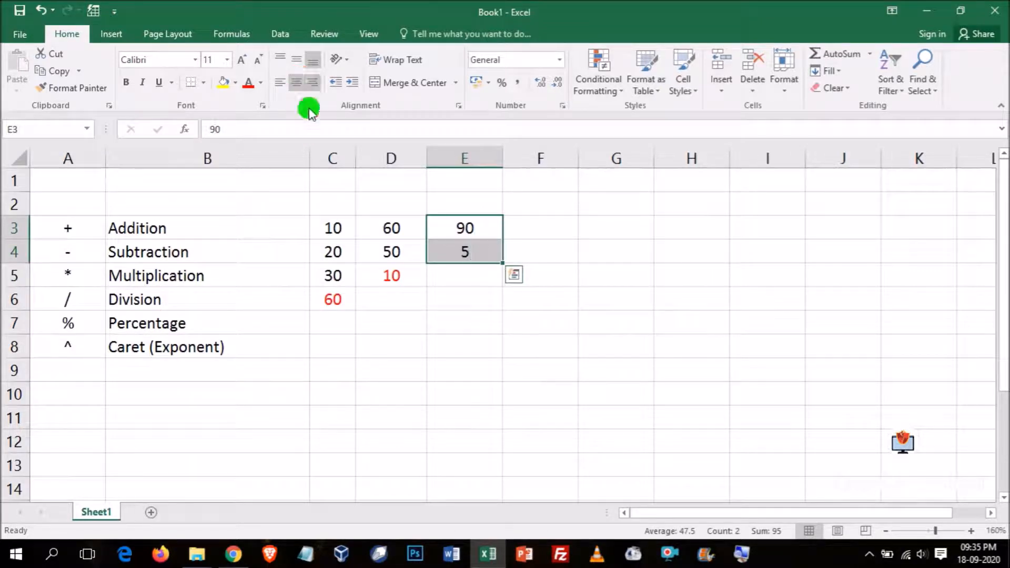
{"action": "left_click", "coordinate": [459, 280]}
{"action": "left_click", "coordinate": [289, 83]}
- Enter the multiplication formula =E3*E4 in cell E5
{"action": "type", "text": "="}
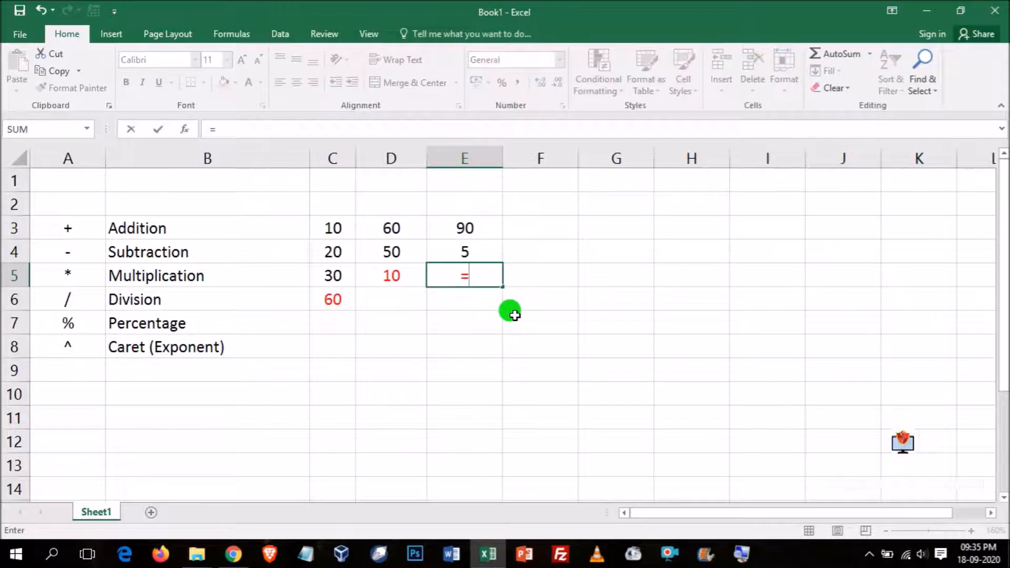
{"action": "left_click", "coordinate": [467, 228]}
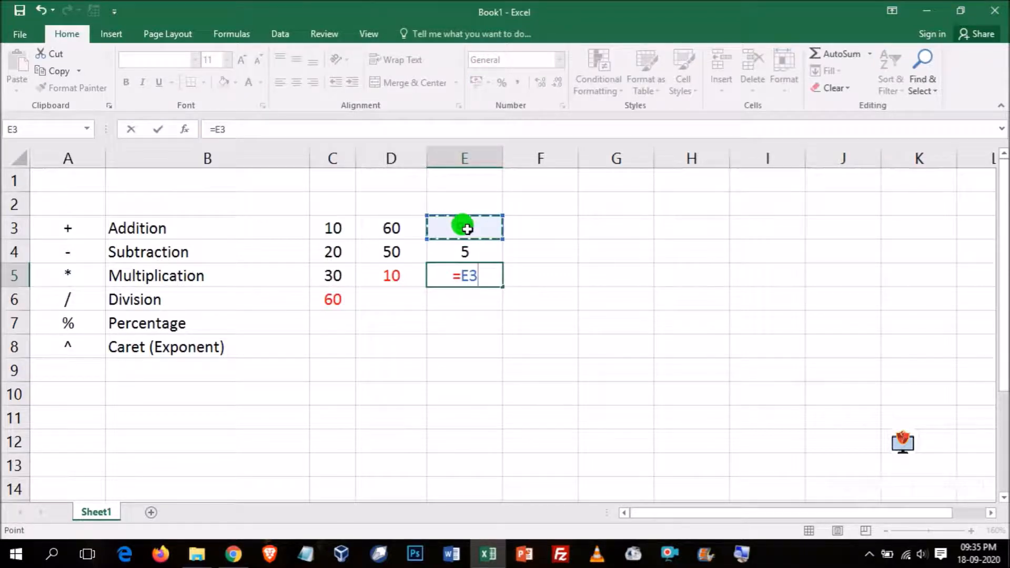
{"action": "type", "text": "*"}
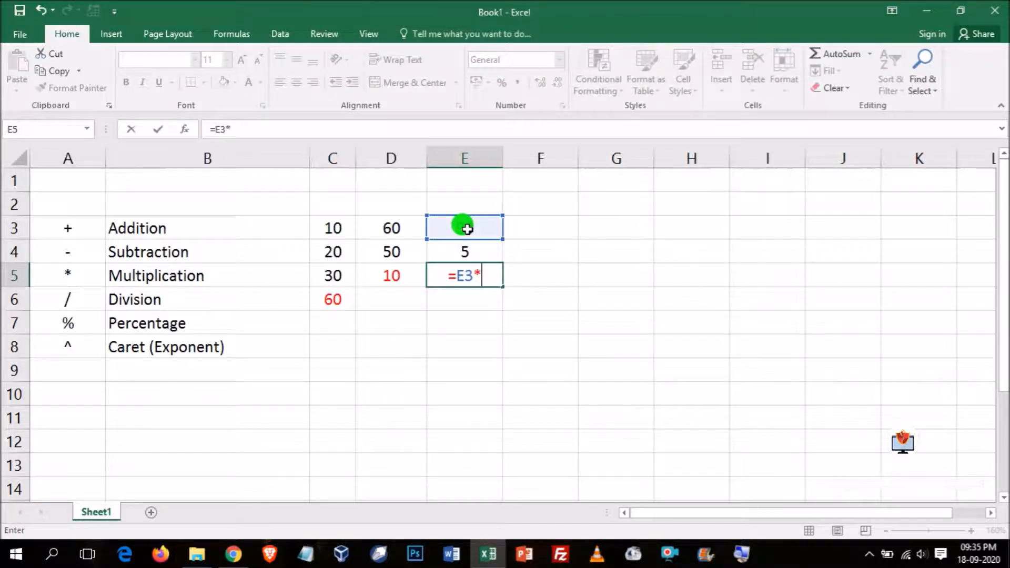
{"action": "left_click", "coordinate": [467, 250]}
{"action": "key", "text": "Return"}
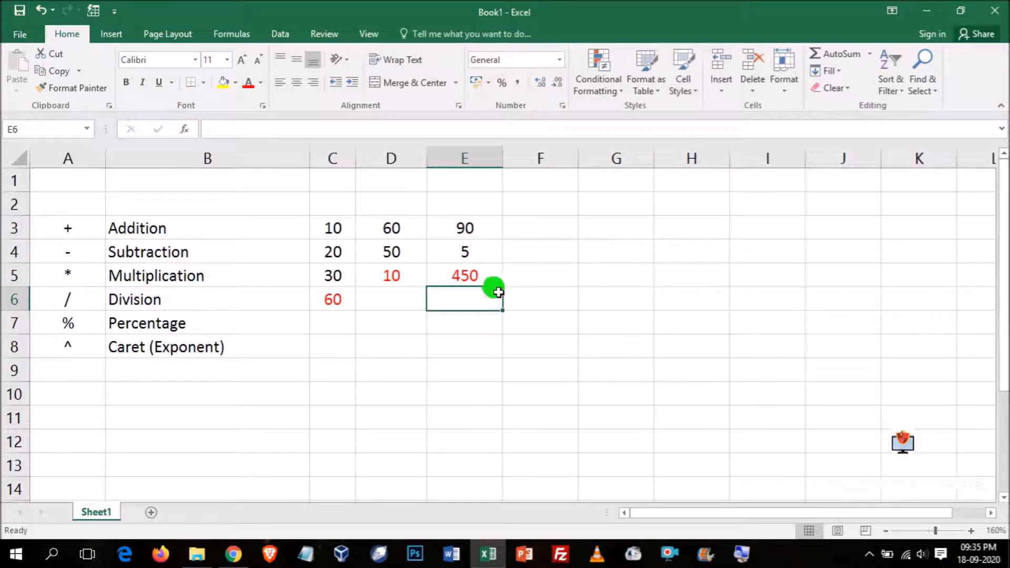
- Enter the division example numbers, 100 in cell F3 and 5 in cell F4
{"action": "left_click", "coordinate": [552, 227]}
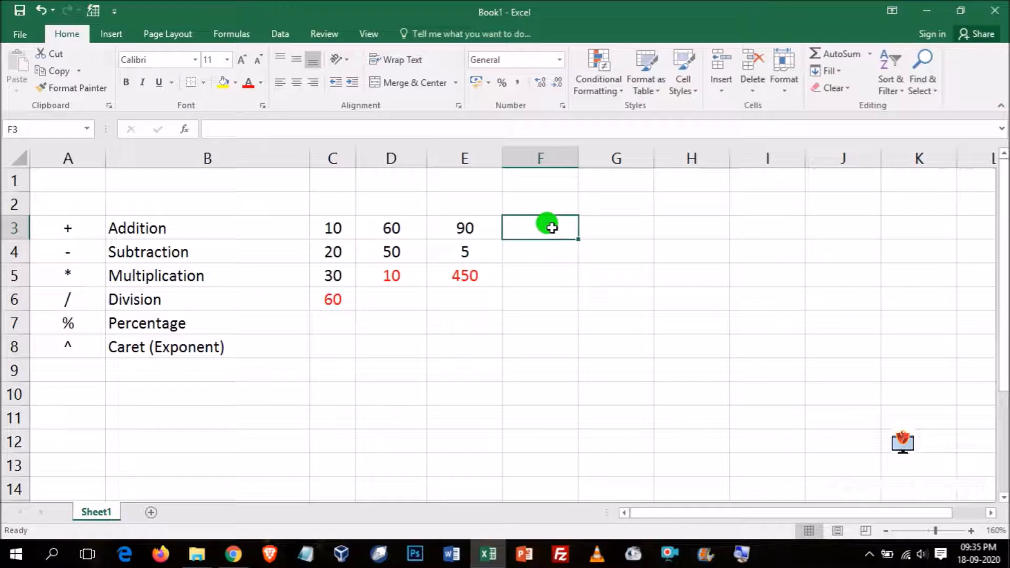
{"action": "type", "text": "100"}
{"action": "key", "text": "Return"}
{"action": "type", "text": "5"}
{"action": "key", "text": "Return"}
{"action": "left_click", "coordinate": [552, 227]}
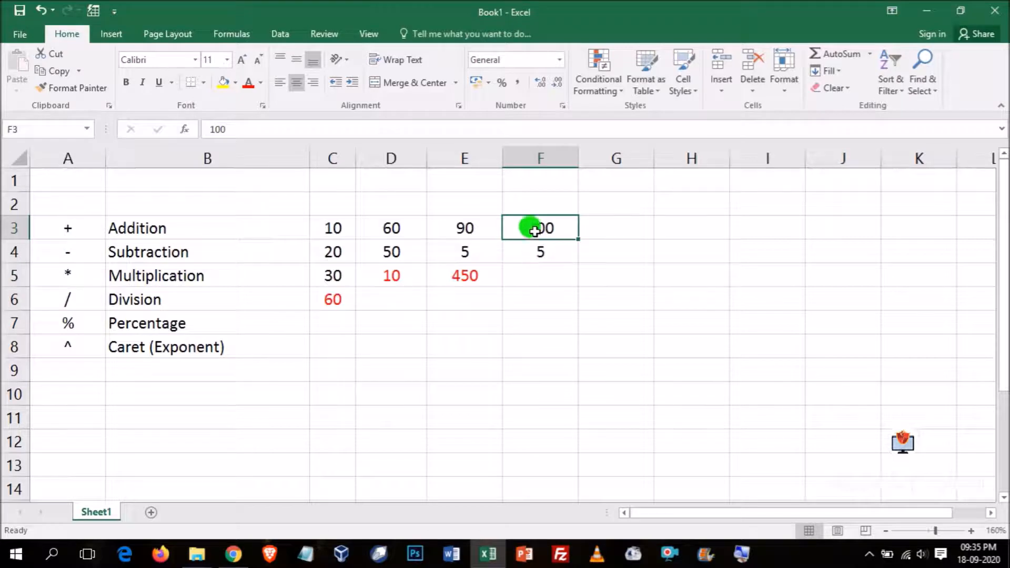
- Enter the division formula =F3/F4 in cell F5 and colour its result red
{"action": "left_click", "coordinate": [531, 272]}
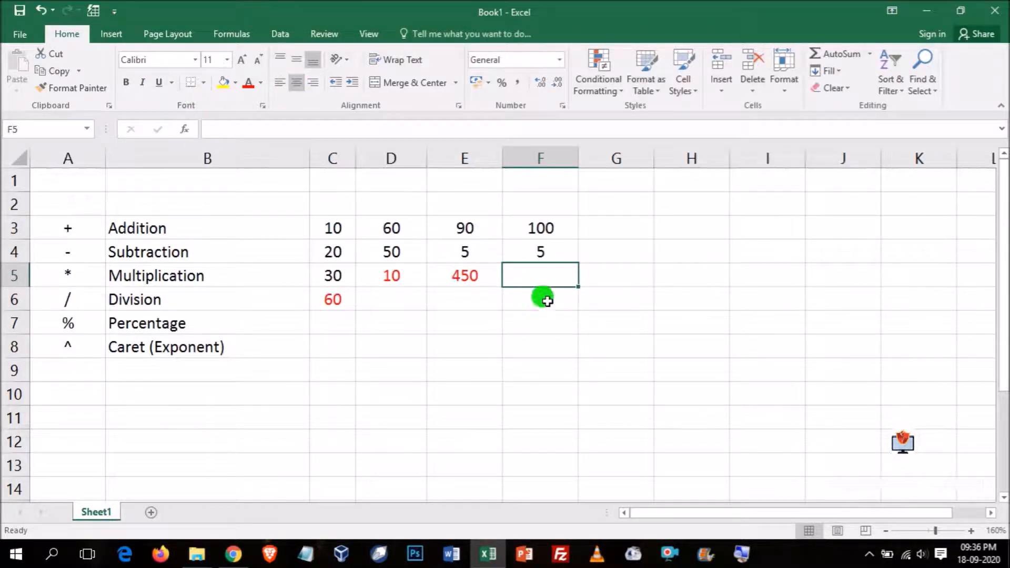
{"action": "type", "text": "="}
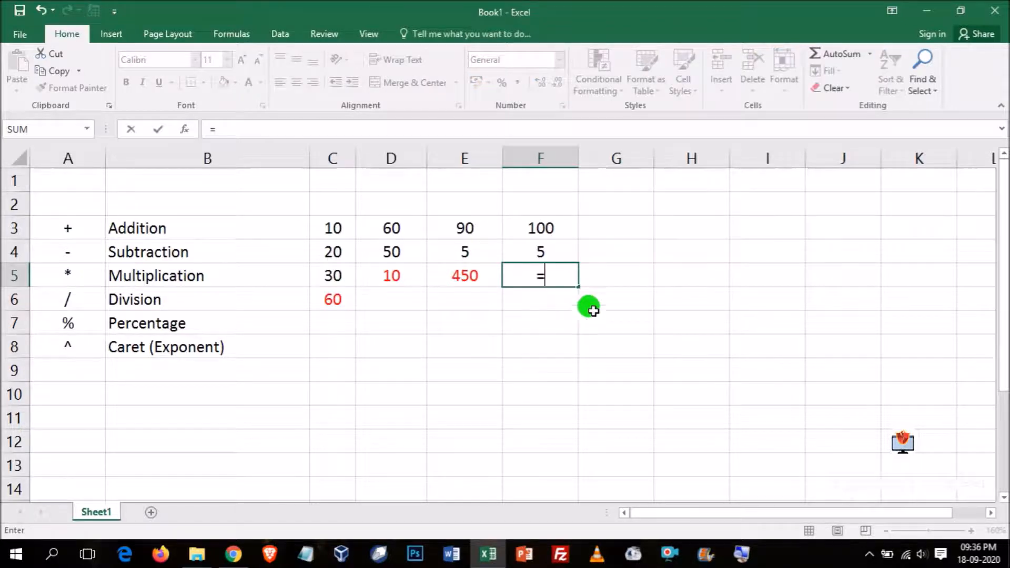
{"action": "left_click", "coordinate": [547, 225]}
{"action": "type", "text": "/"}
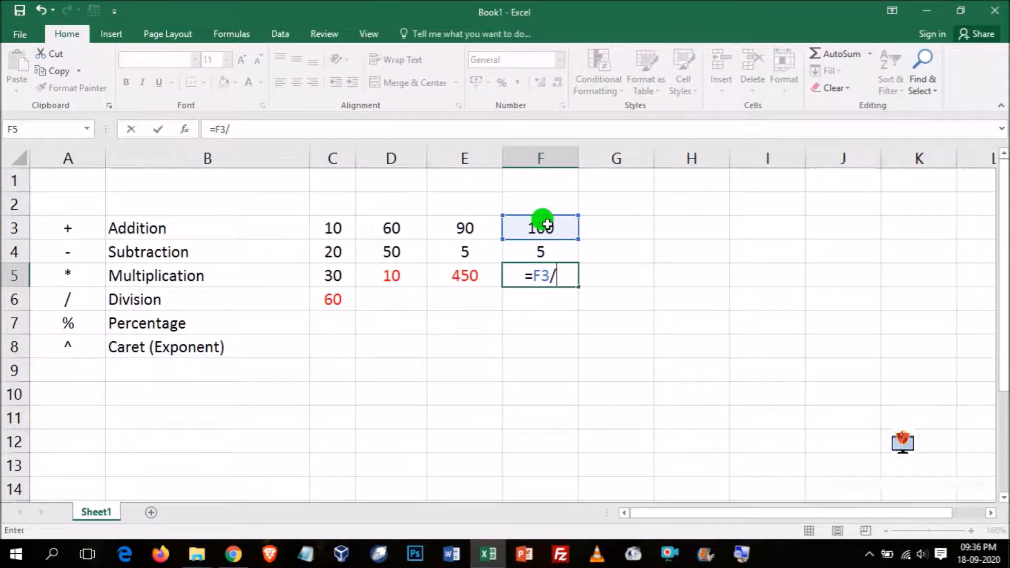
{"action": "left_click", "coordinate": [548, 250]}
{"action": "key", "text": "Return"}
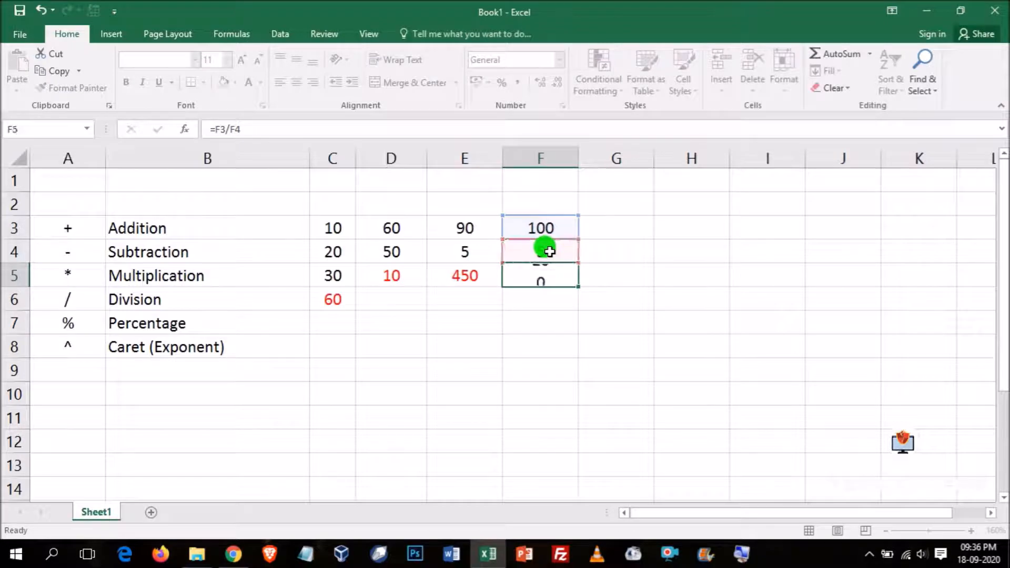
{"action": "left_click", "coordinate": [547, 278]}
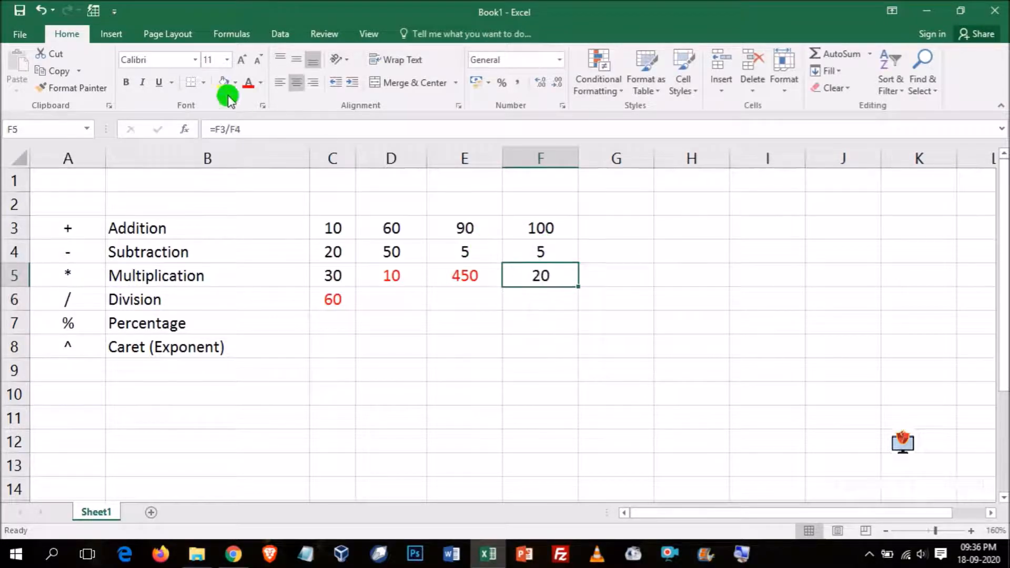
{"action": "left_click", "coordinate": [247, 85]}
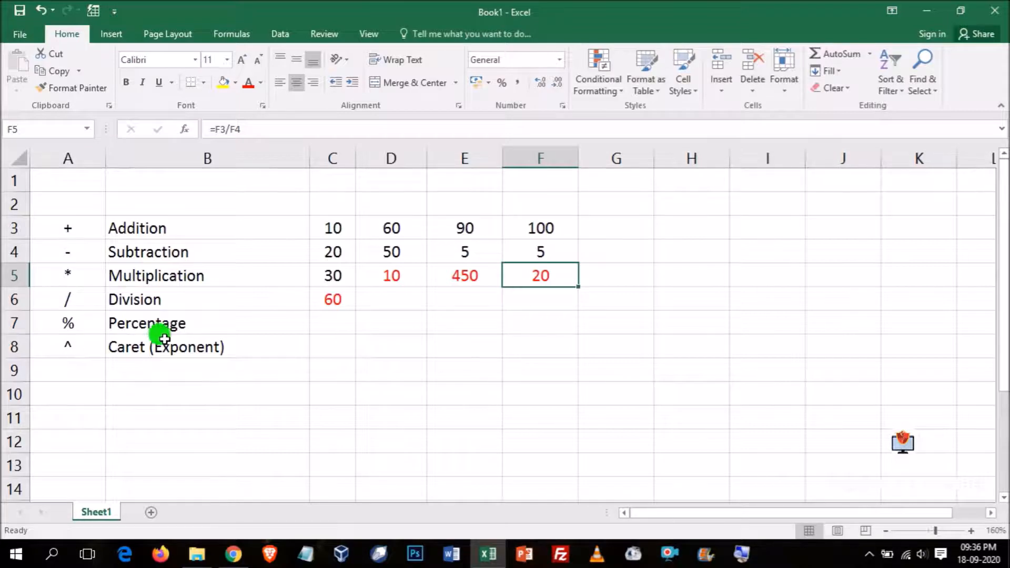
- Enter 20 in cell G3 and the percentage formula =G3% in cell G4
{"action": "left_click", "coordinate": [604, 223]}
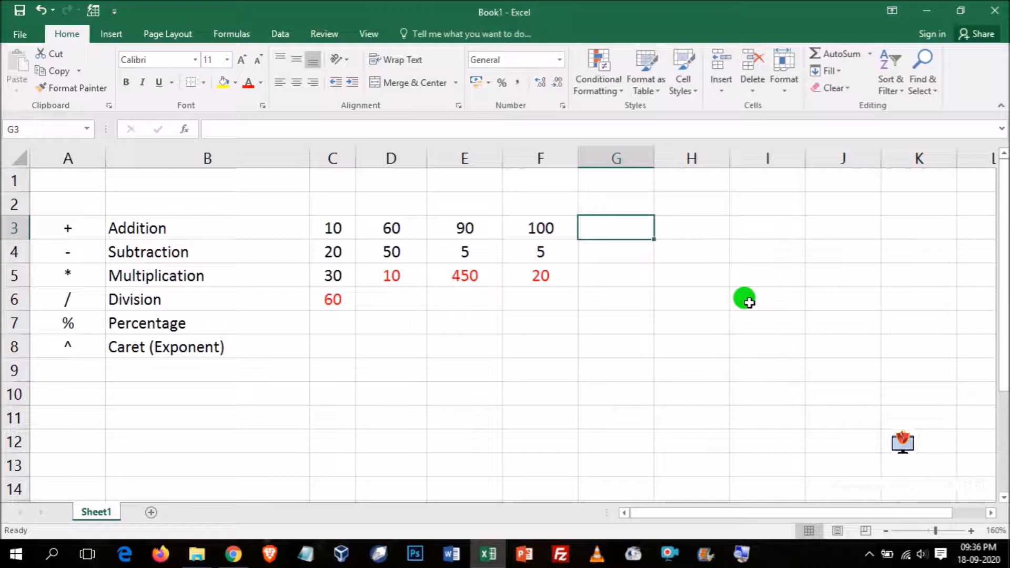
{"action": "type", "text": "20"}
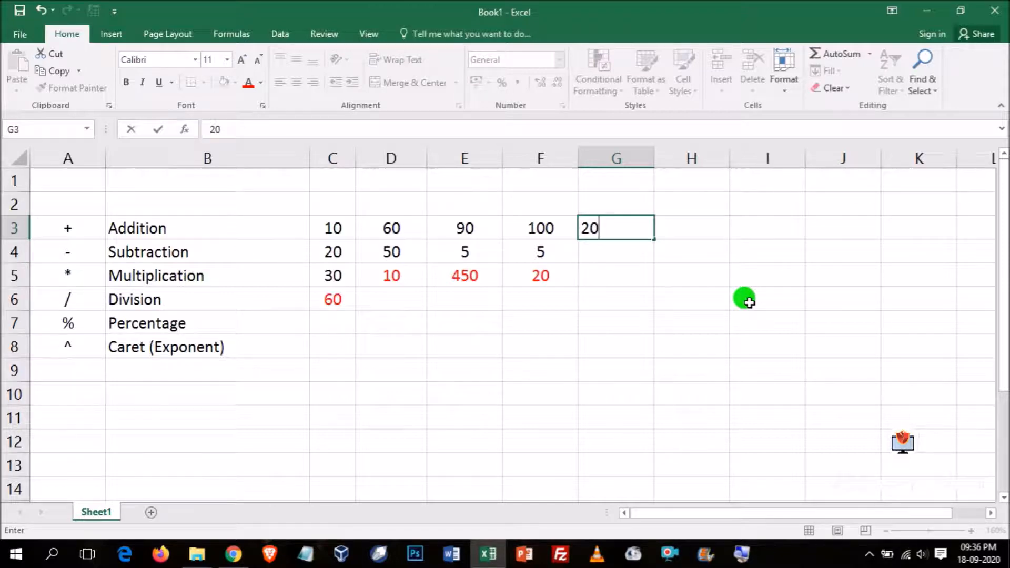
{"action": "key", "text": "Return"}
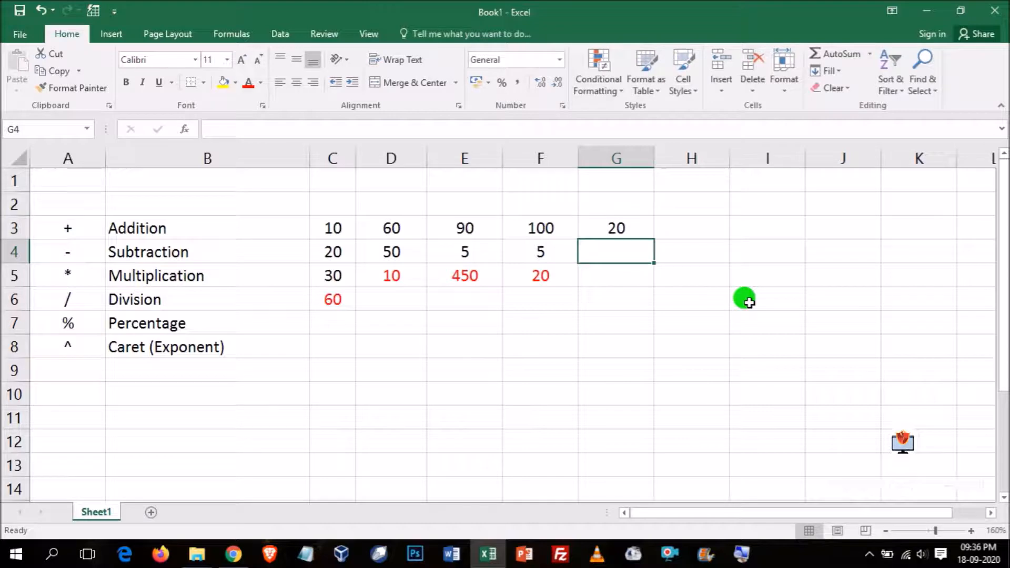
{"action": "type", "text": "="}
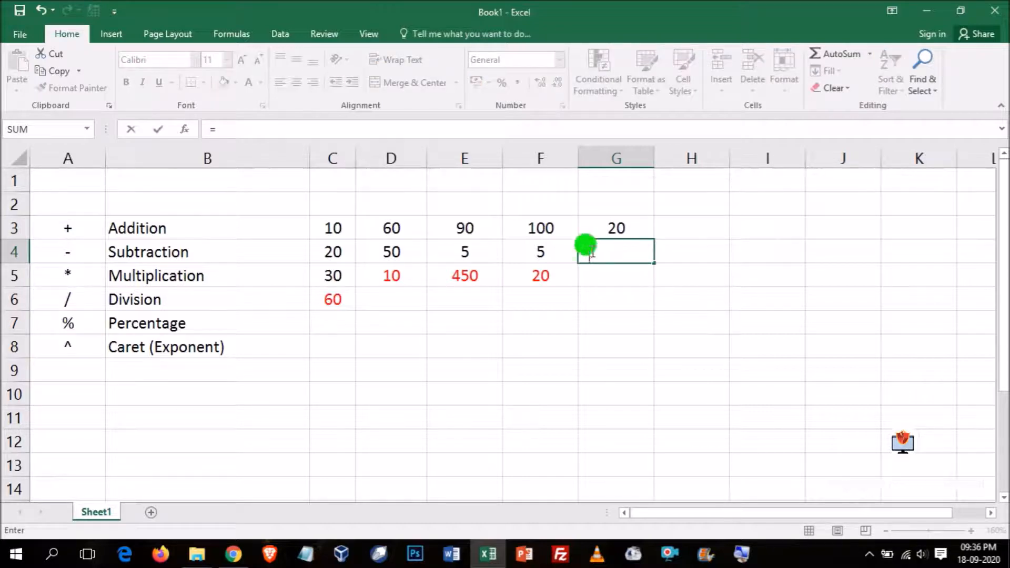
{"action": "left_click", "coordinate": [610, 228]}
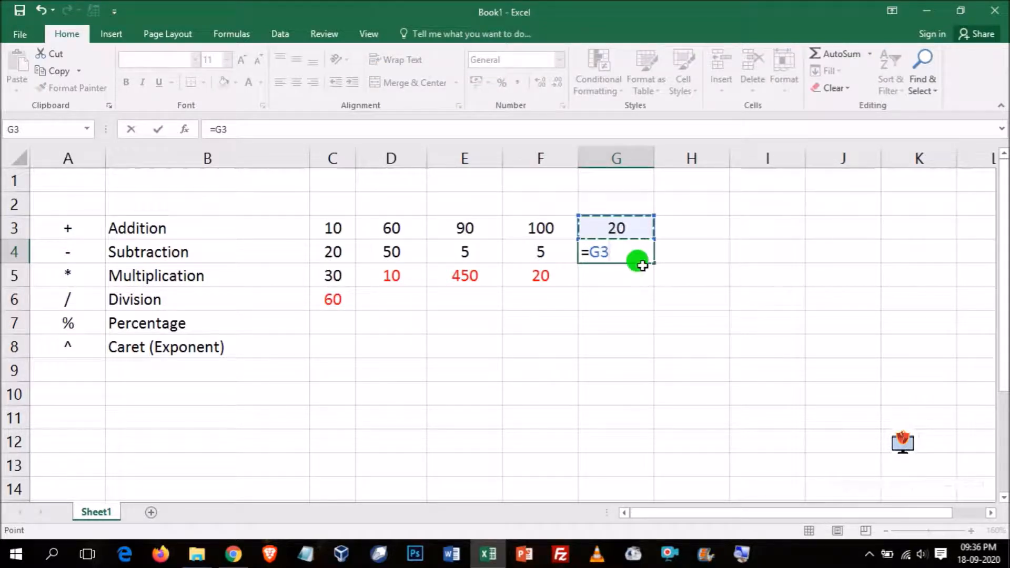
{"action": "type", "text": "%"}
{"action": "key", "text": "Return"}
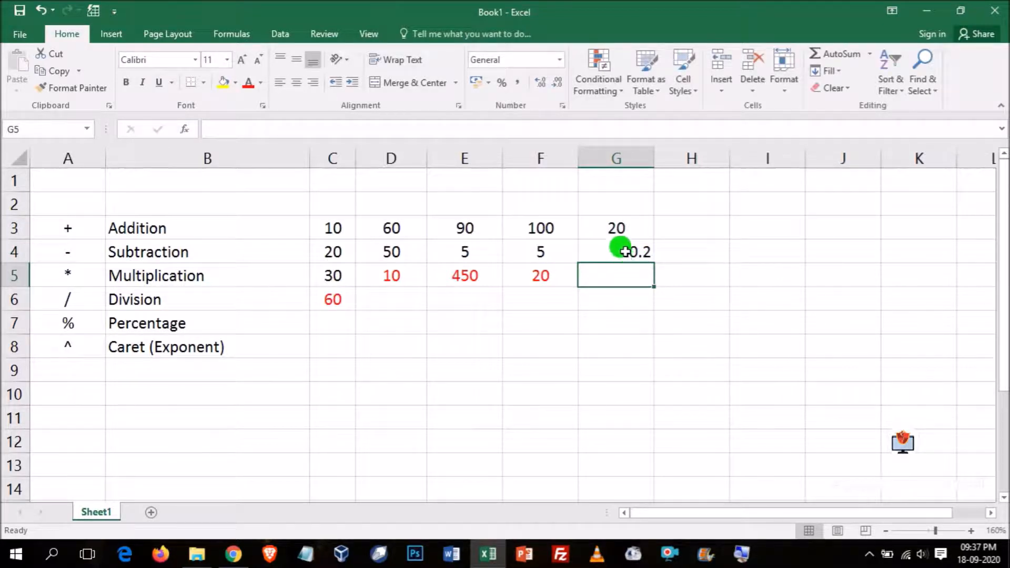
- Centre-align cell G4 and apply the percent style to it, followed by the comma style
{"action": "left_click", "coordinate": [621, 251]}
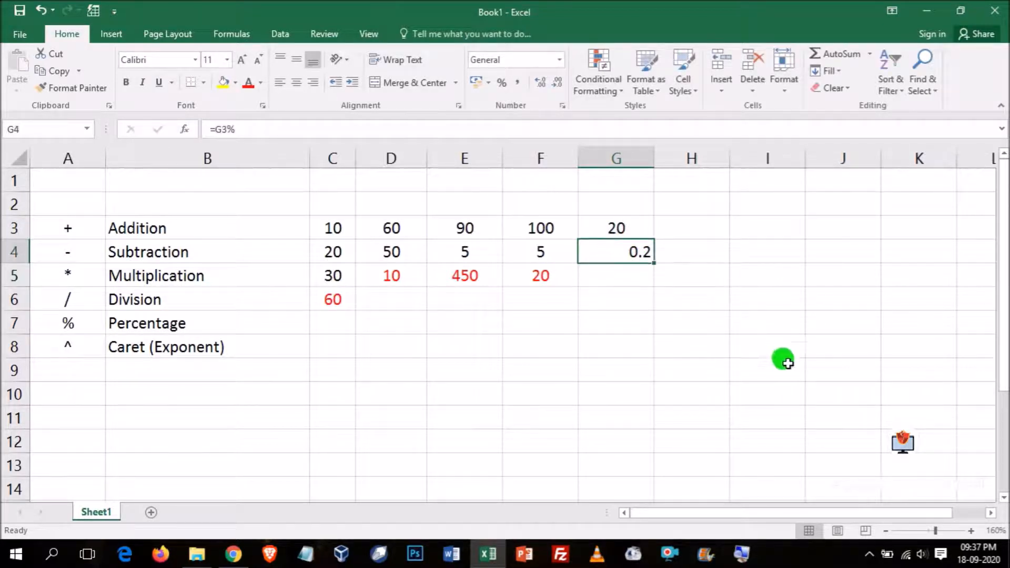
{"action": "left_click", "coordinate": [295, 83]}
{"action": "left_click", "coordinate": [502, 83]}
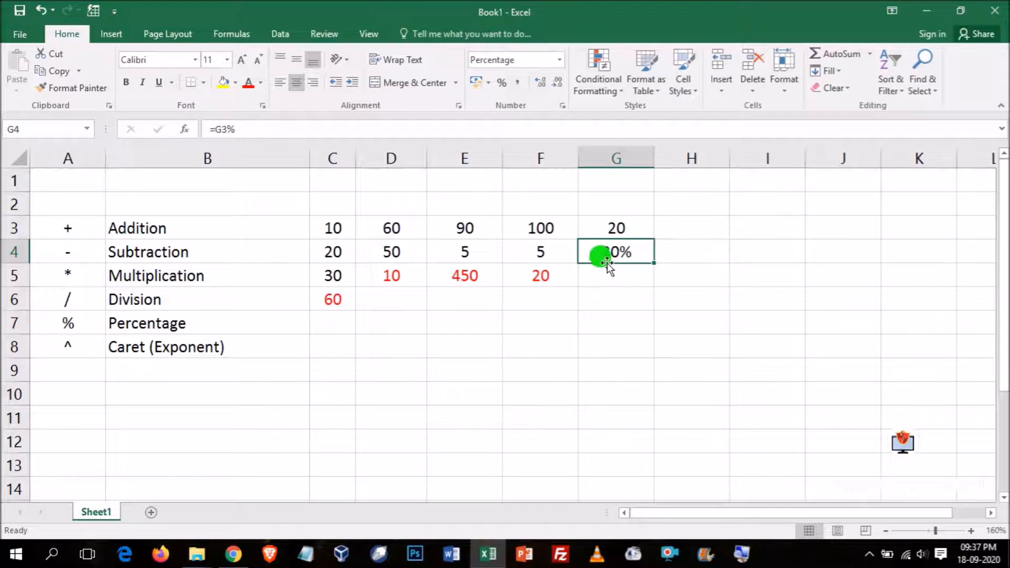
{"action": "left_click", "coordinate": [516, 82]}
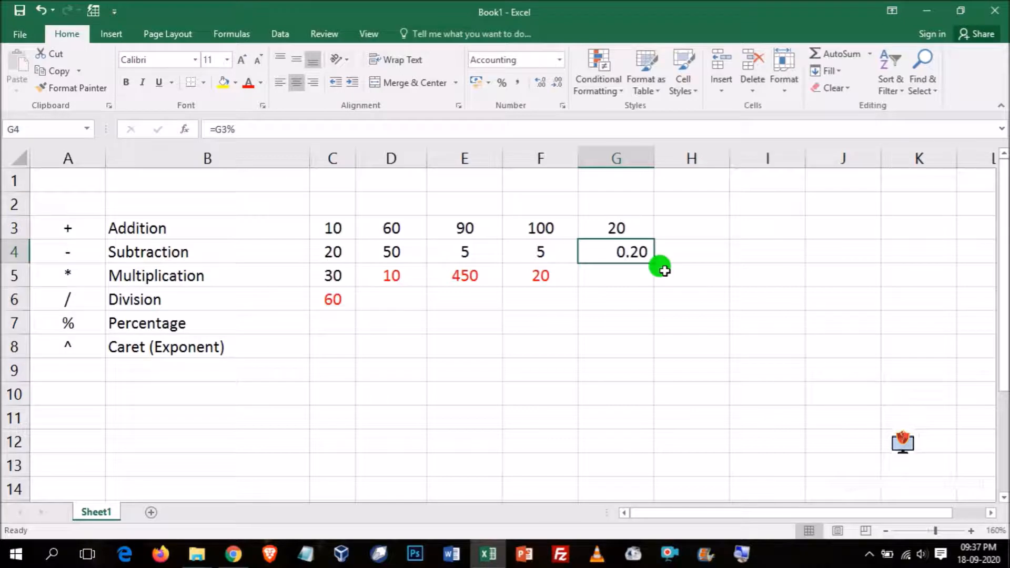
- Clear the contents of column G and highlight the caret operator's row in A8:B8
{"action": "left_click", "coordinate": [612, 159]}
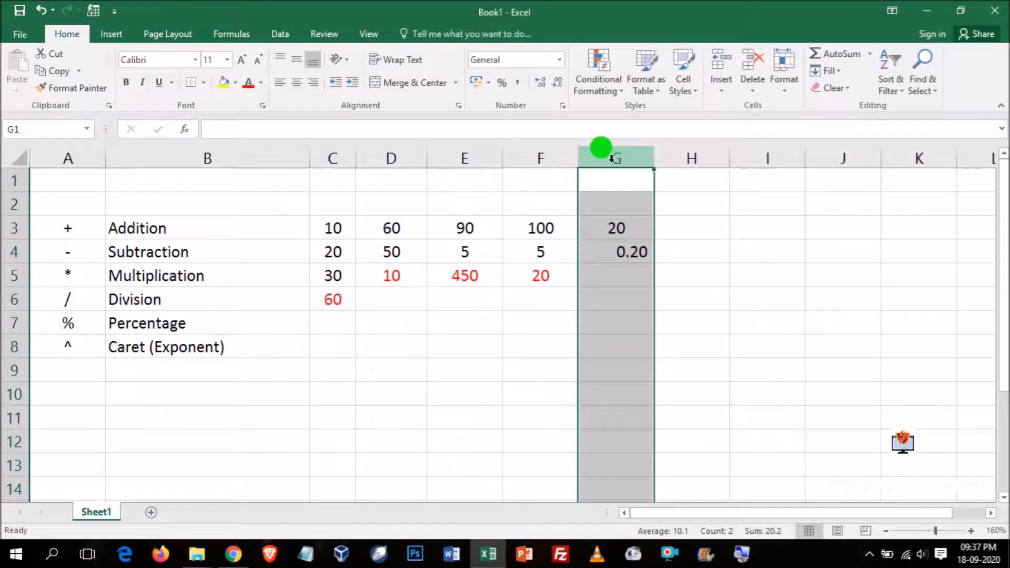
{"action": "key", "text": "Delete"}
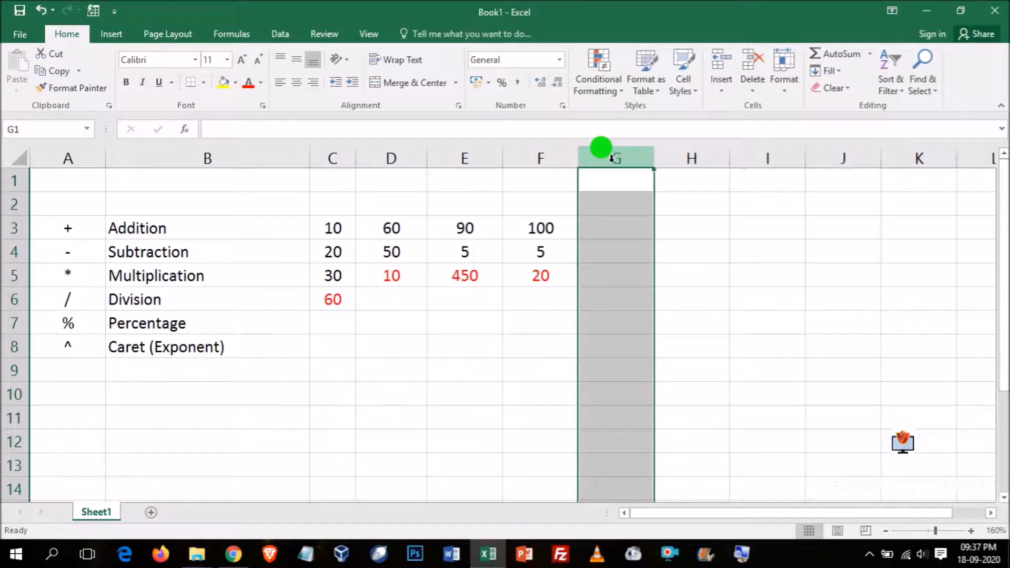
{"action": "left_click_drag", "start_coordinate": [68, 345], "coordinate": [194, 345]}
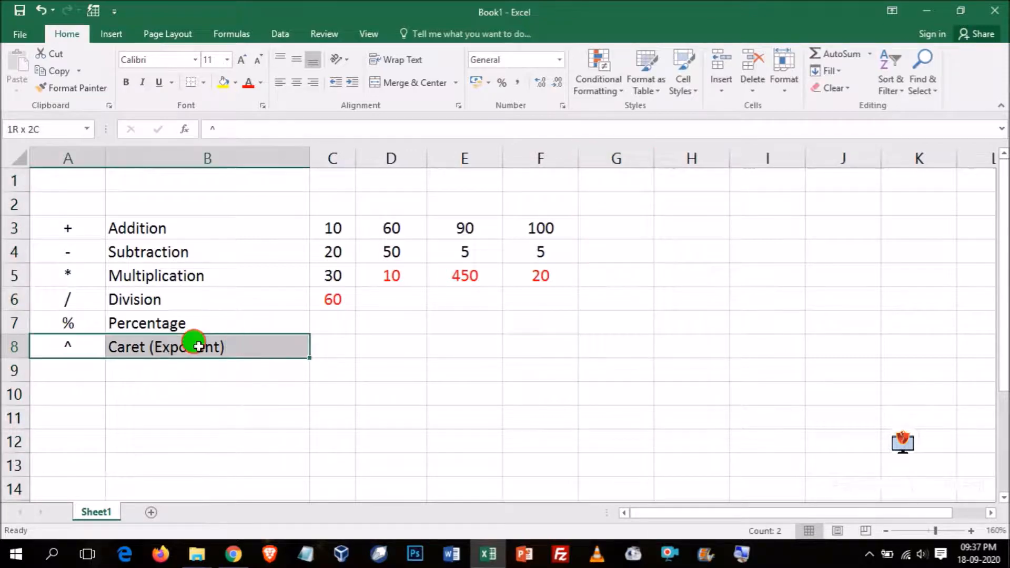
{"action": "left_click", "coordinate": [595, 368]}
- Enter the exponent example numbers, 10 in cell G3 and 2 in cell G4
{"action": "left_click", "coordinate": [612, 227]}
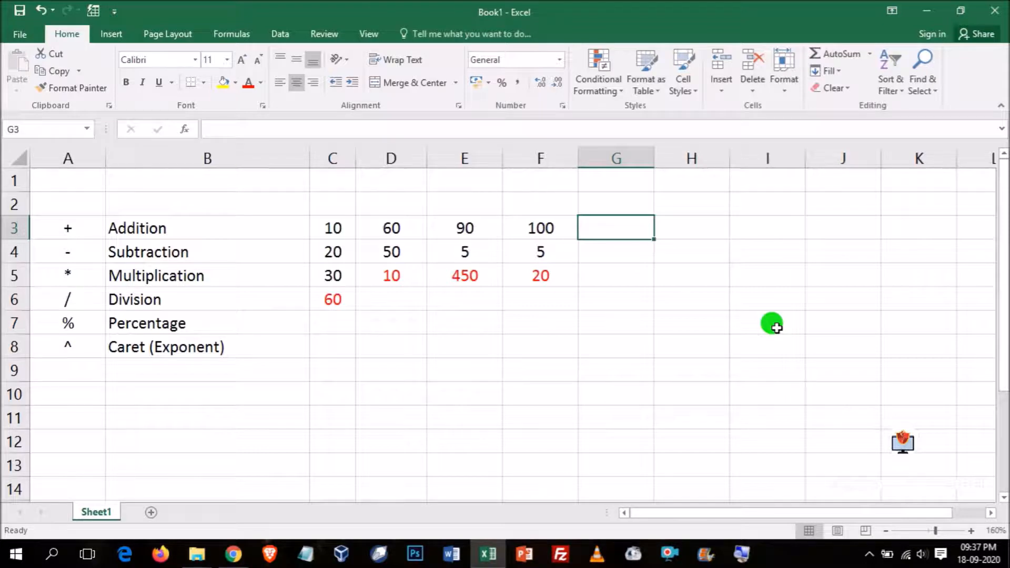
{"action": "type", "text": "10"}
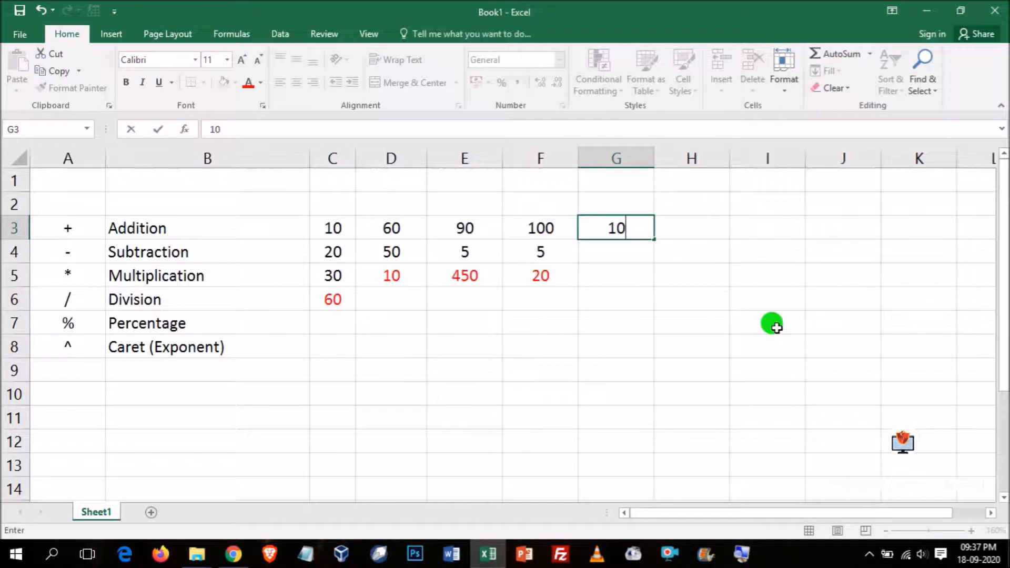
{"action": "key", "text": "Return"}
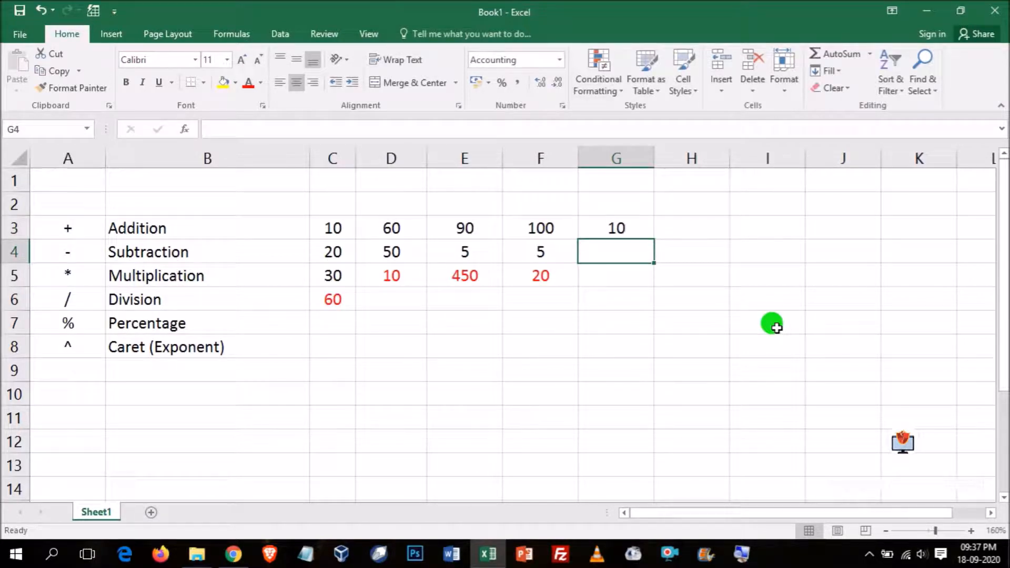
{"action": "type", "text": "2"}
{"action": "key", "text": "Return"}
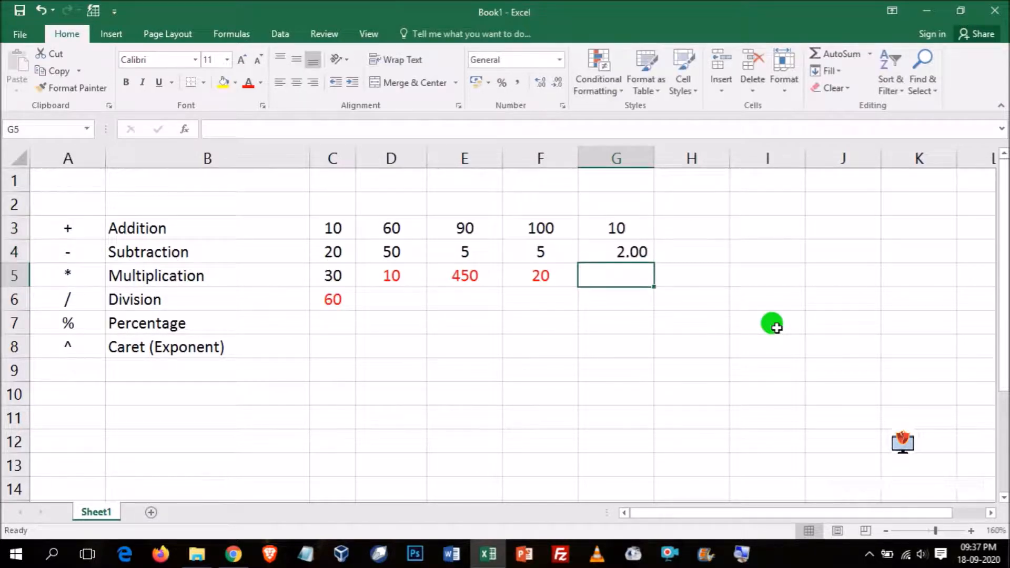
- Remove both decimal places from the number in cell G4
{"action": "left_click", "coordinate": [605, 252]}
{"action": "double_click", "coordinate": [551, 84]}
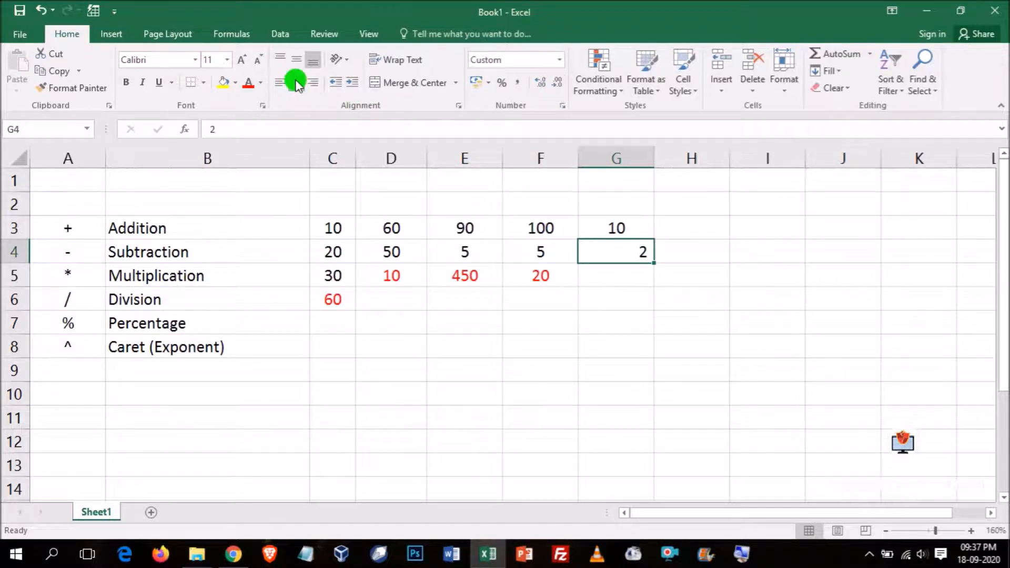
{"action": "left_click", "coordinate": [663, 318]}
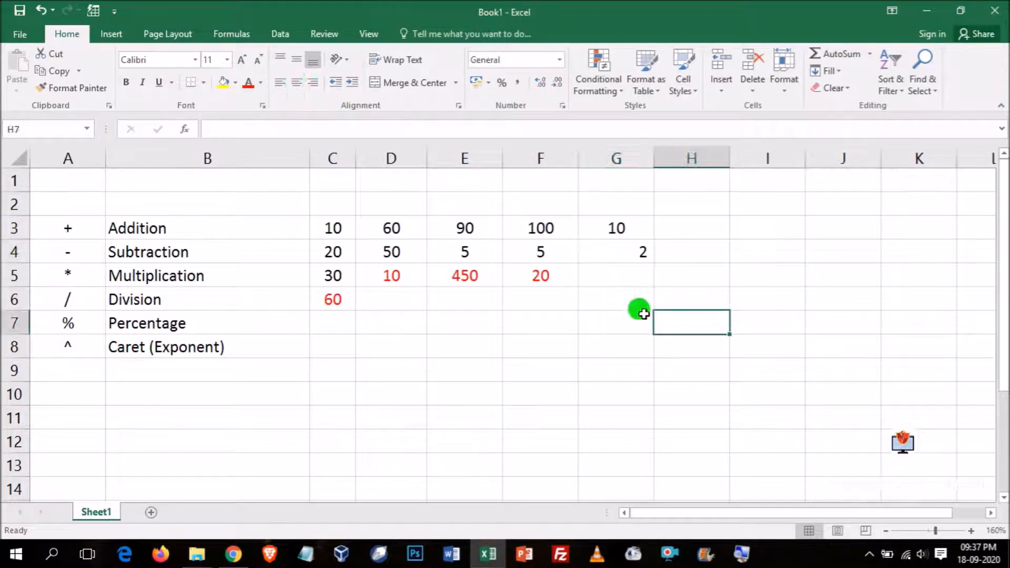
{"action": "left_click", "coordinate": [614, 248]}
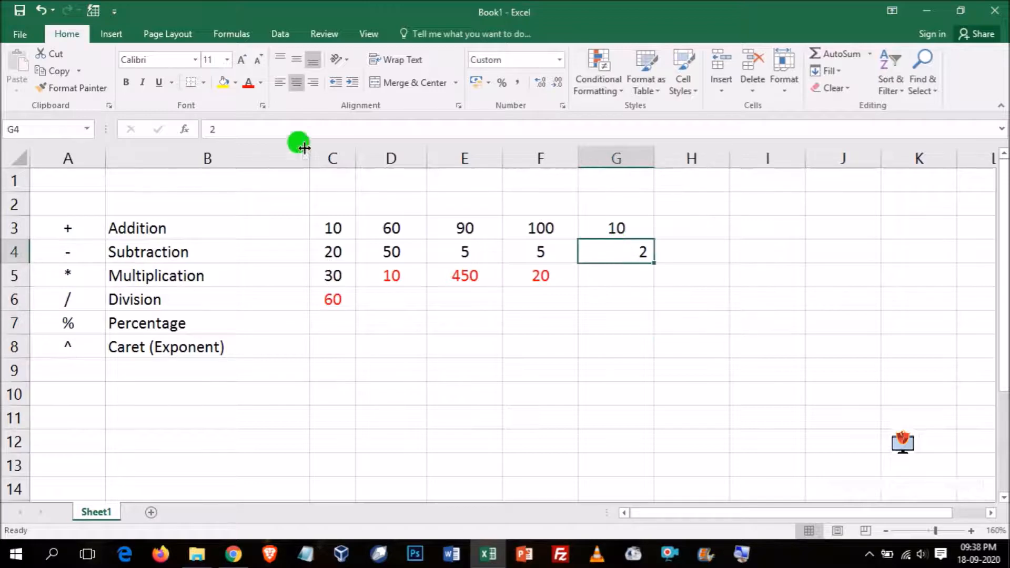
{"action": "left_click", "coordinate": [611, 217]}
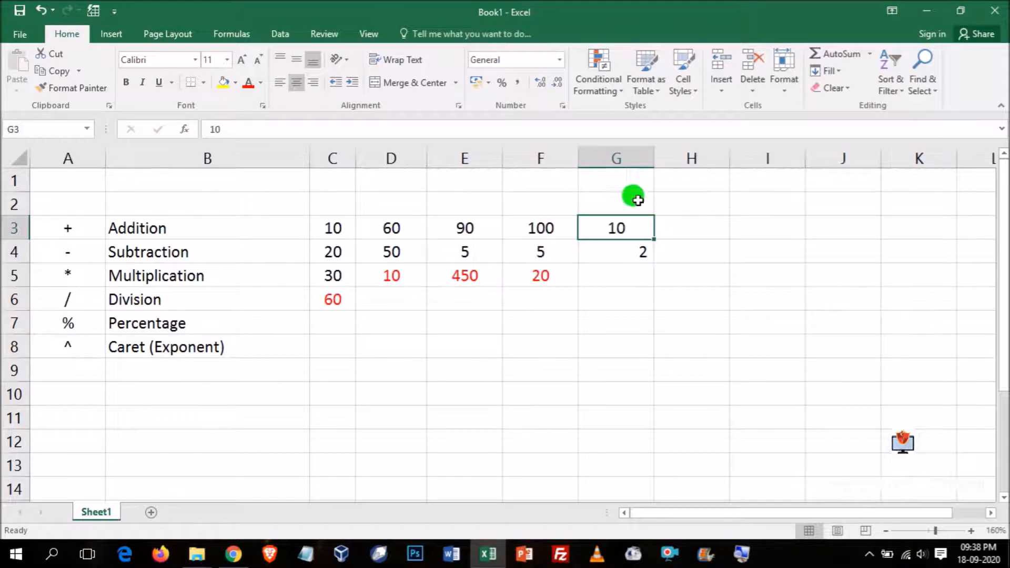
- Enter a formula in cell G5 that raises G3 to the power of G4, =G3^G4
{"action": "left_click", "coordinate": [604, 273]}
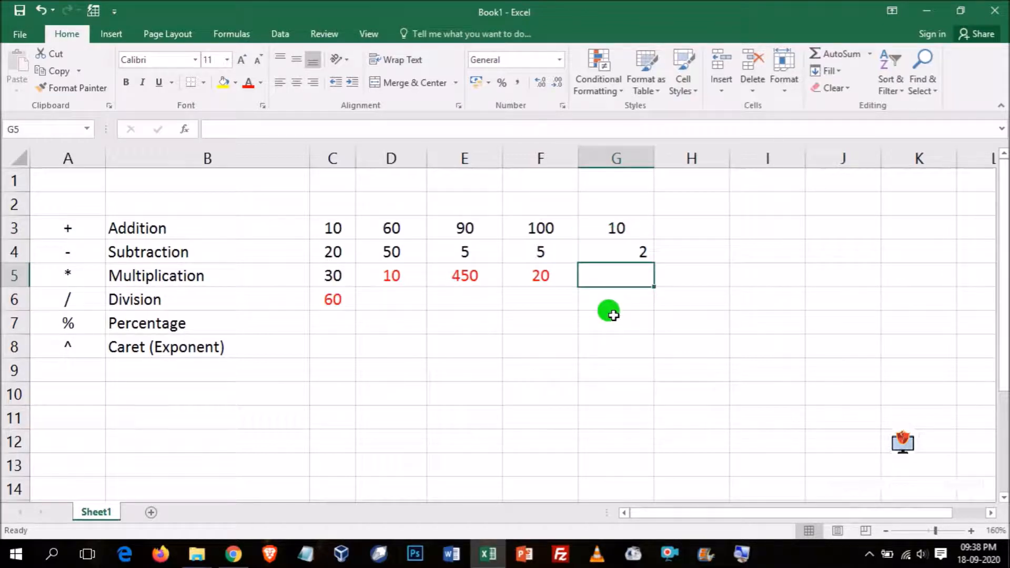
{"action": "type", "text": "="}
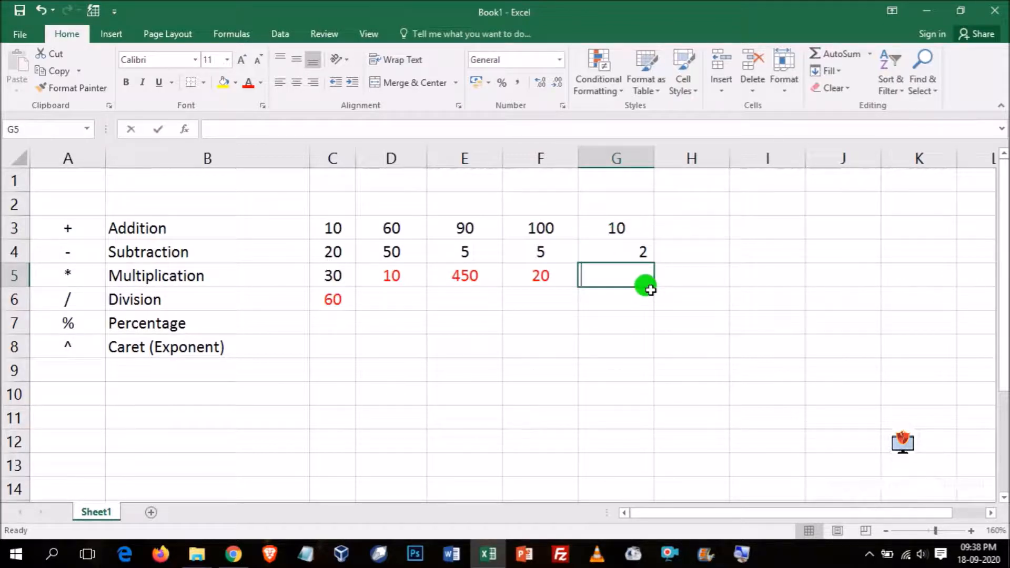
{"action": "left_click", "coordinate": [618, 227]}
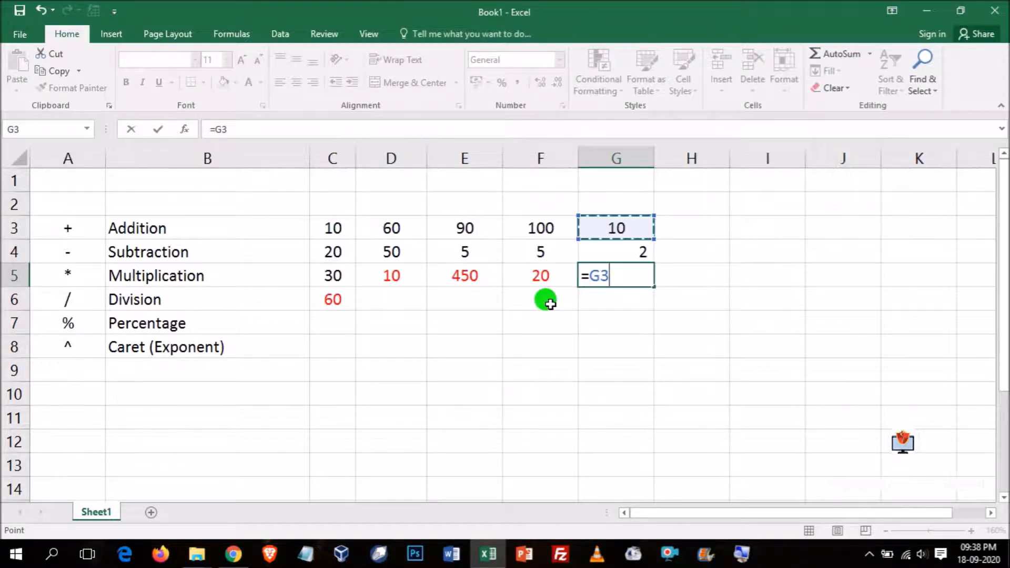
{"action": "type", "text": "^"}
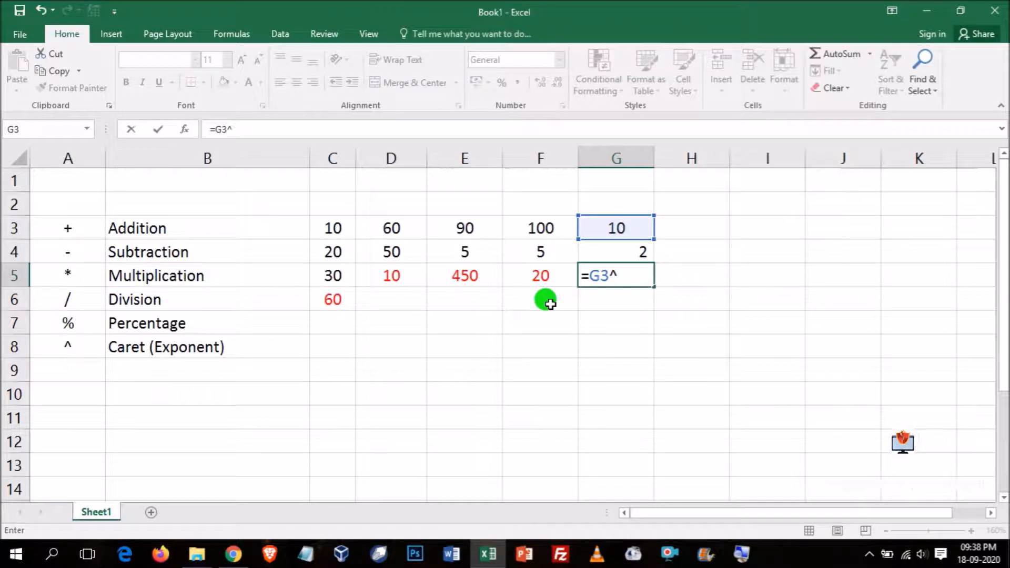
{"action": "left_click", "coordinate": [628, 253]}
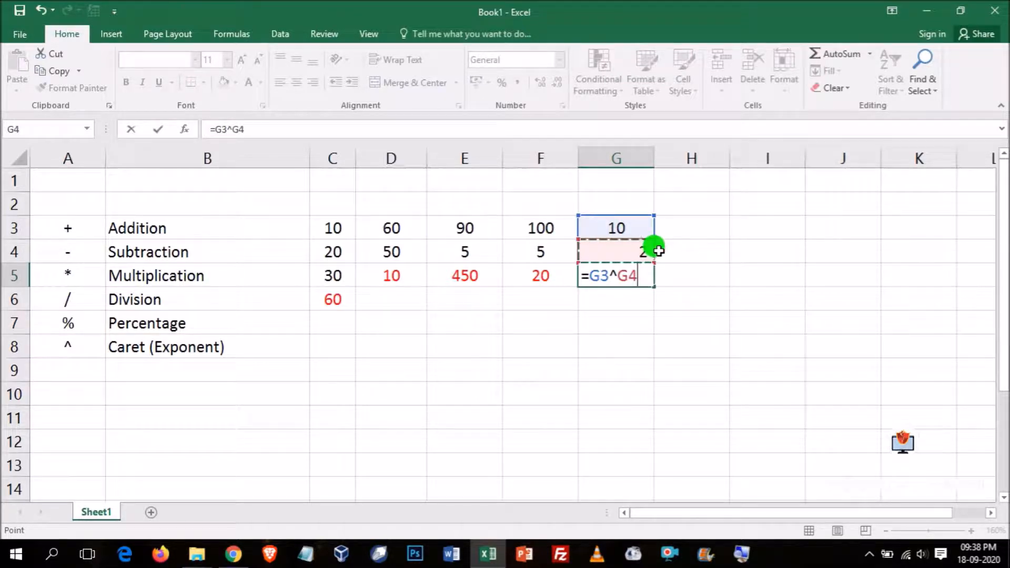
{"action": "key", "text": "Return"}
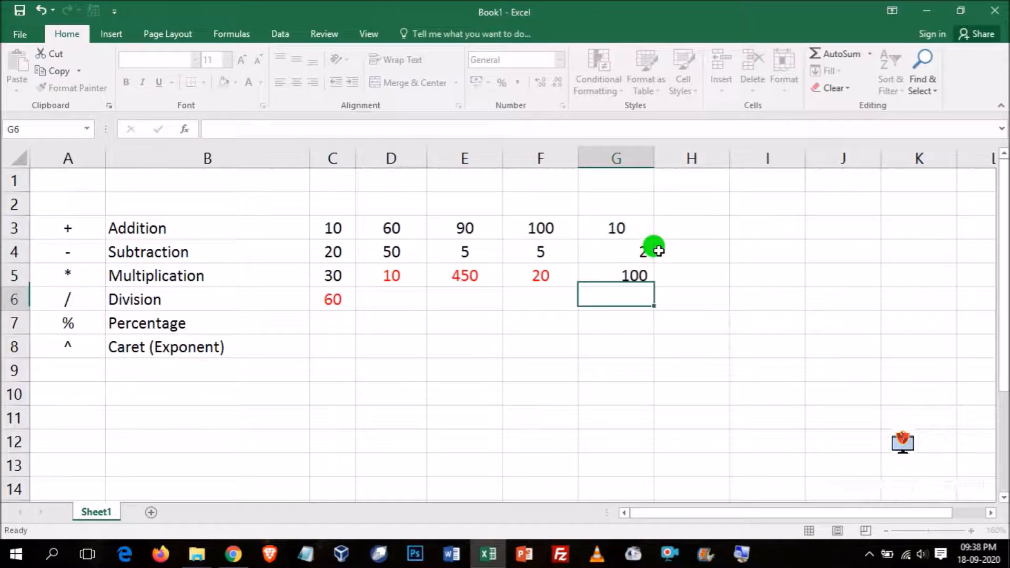
- Centre-align the exponent example cells G3:G5
{"action": "left_click_drag", "start_coordinate": [629, 227], "coordinate": [634, 272]}
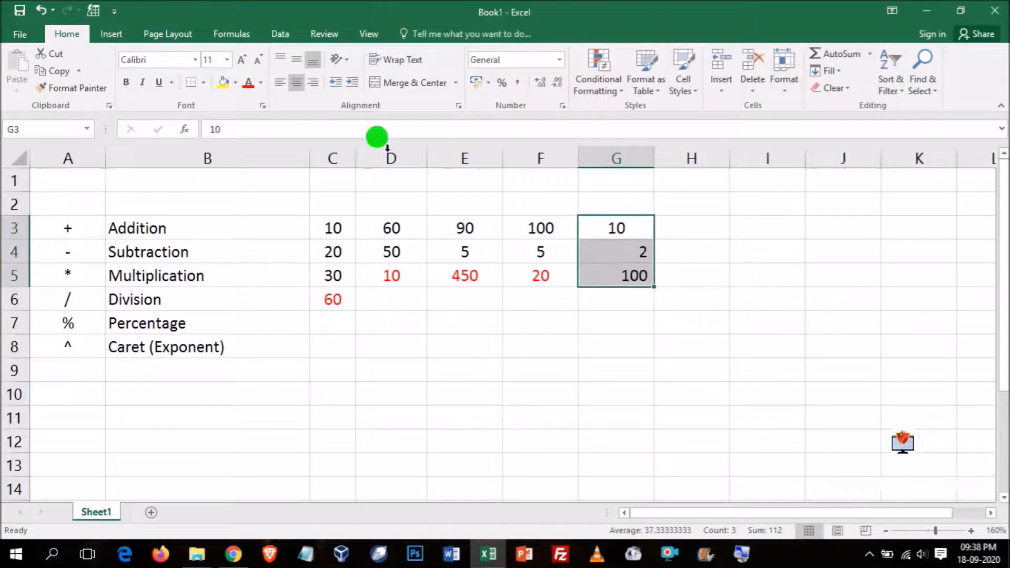
{"action": "left_click", "coordinate": [280, 82]}
{"action": "left_click", "coordinate": [295, 83]}
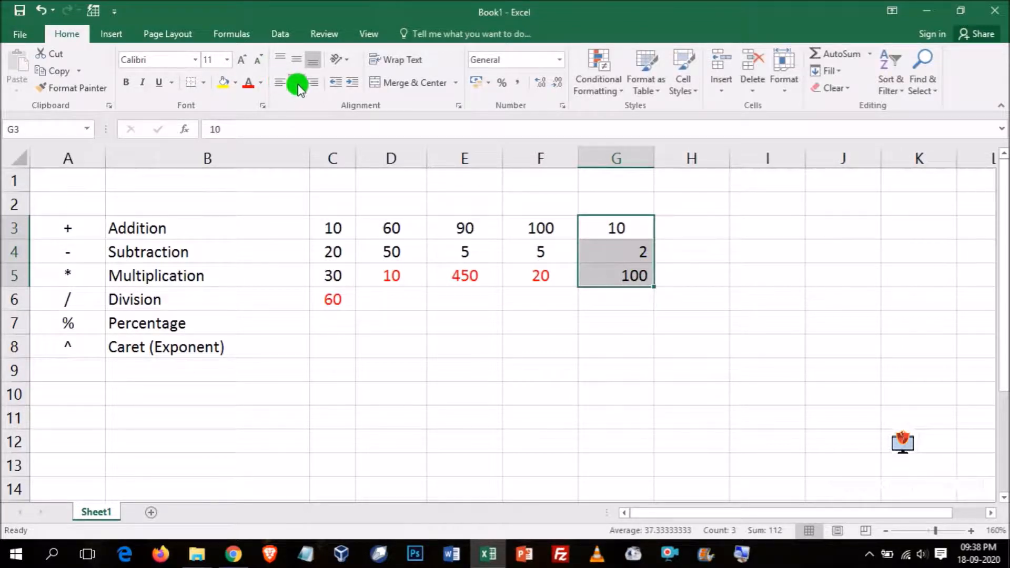
{"action": "left_click", "coordinate": [709, 293]}
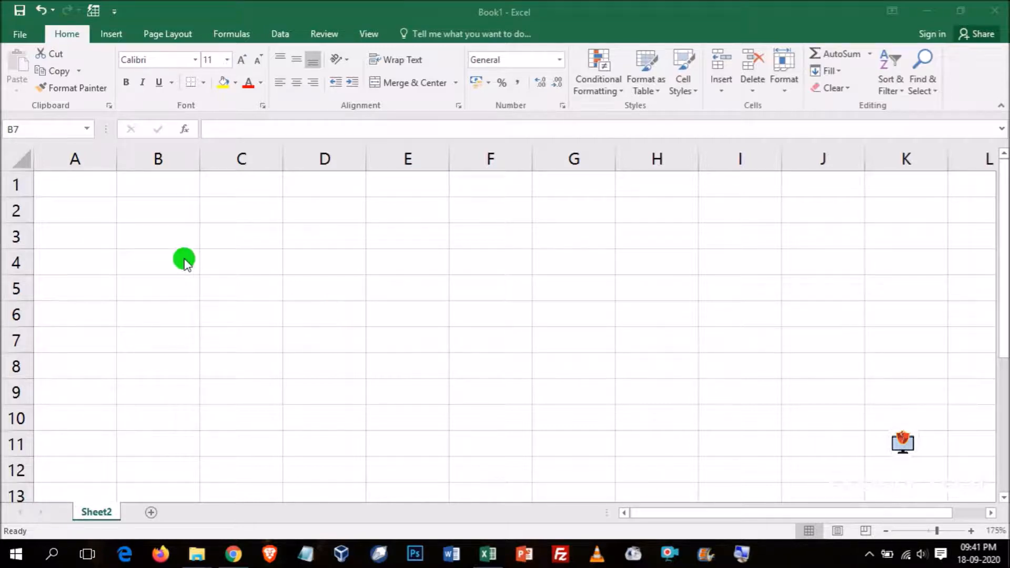
- Enter the heading SUM in cell A2 of Sheet2 and format it in bold red
{"action": "left_click", "coordinate": [140, 233]}
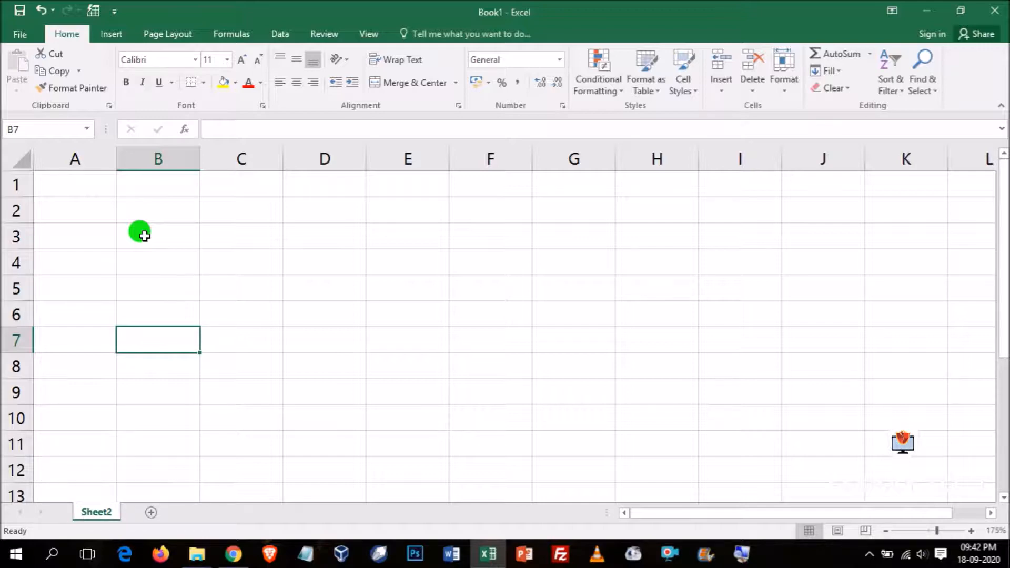
{"action": "left_click", "coordinate": [71, 204]}
{"action": "type", "text": "SUM"}
{"action": "key", "text": "Return"}
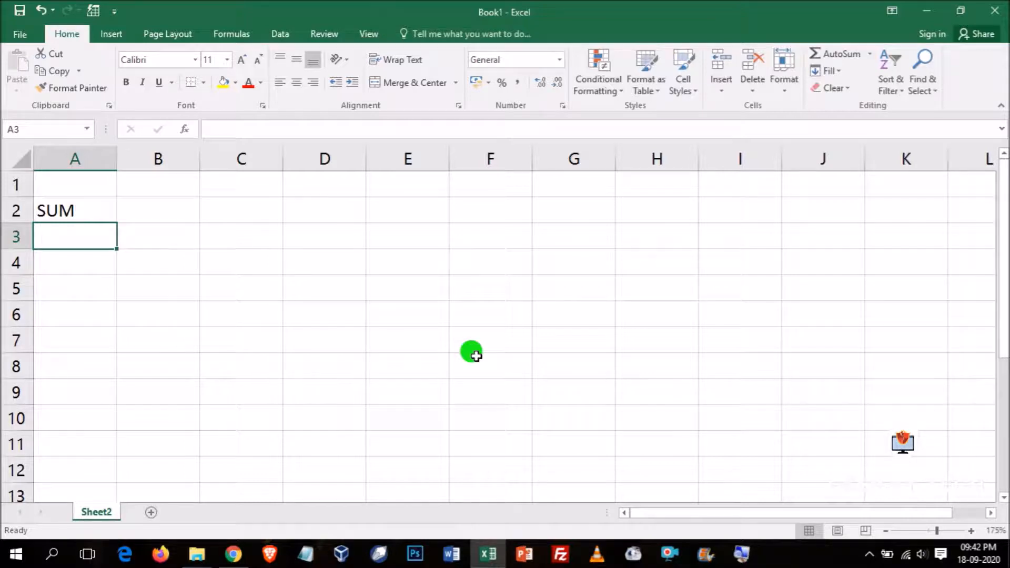
{"action": "left_click", "coordinate": [74, 207]}
{"action": "left_click", "coordinate": [247, 82]}
{"action": "left_click", "coordinate": [126, 82]}
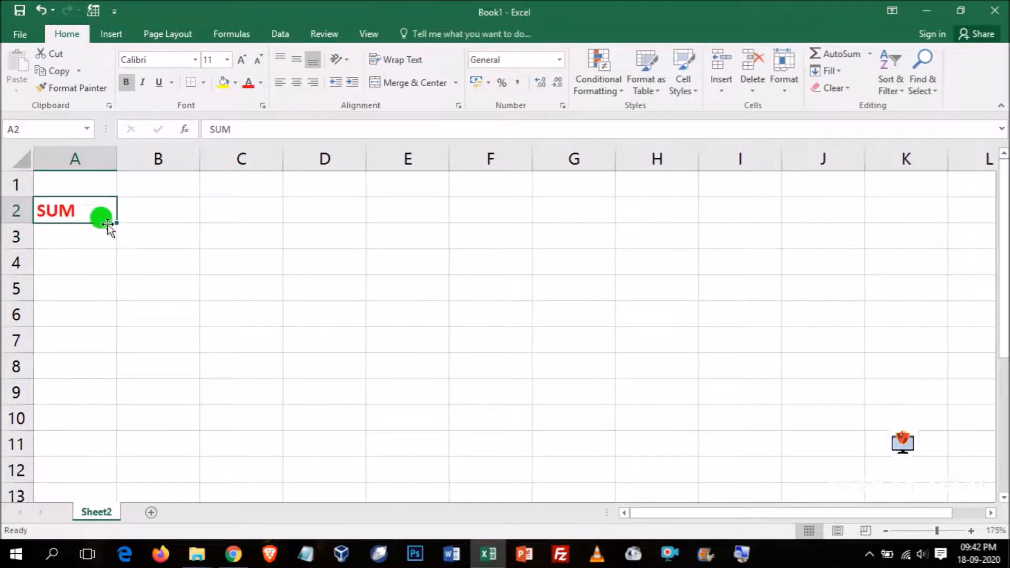
- Enter the numbers 12, 32, 34 and 10 in cells A3 to A6 under the SUM heading
{"action": "left_click", "coordinate": [60, 231]}
{"action": "type", "text": "12"}
{"action": "key", "text": "Return"}
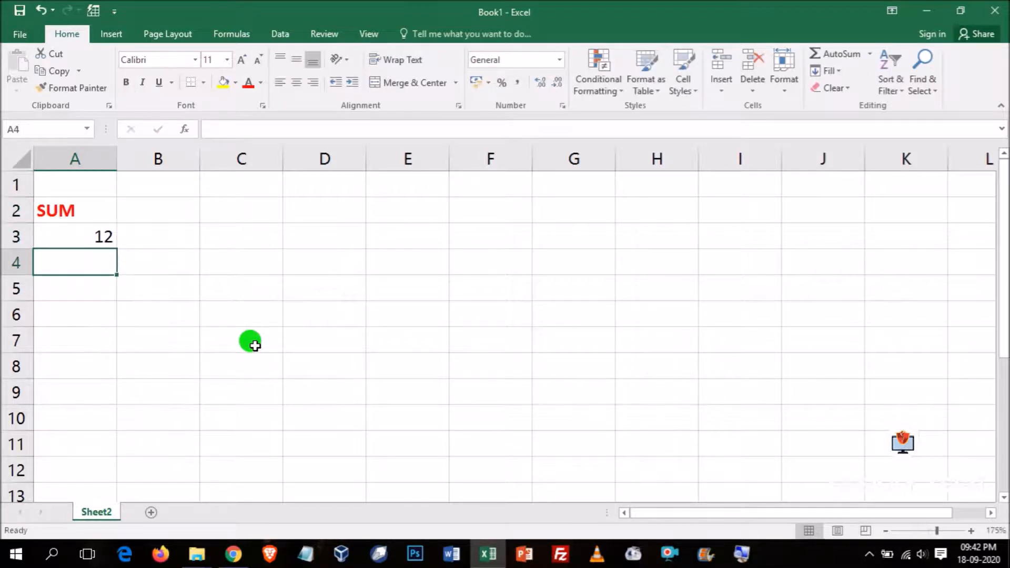
{"action": "type", "text": "32"}
{"action": "key", "text": "Return"}
{"action": "type", "text": "34"}
{"action": "key", "text": "Return"}
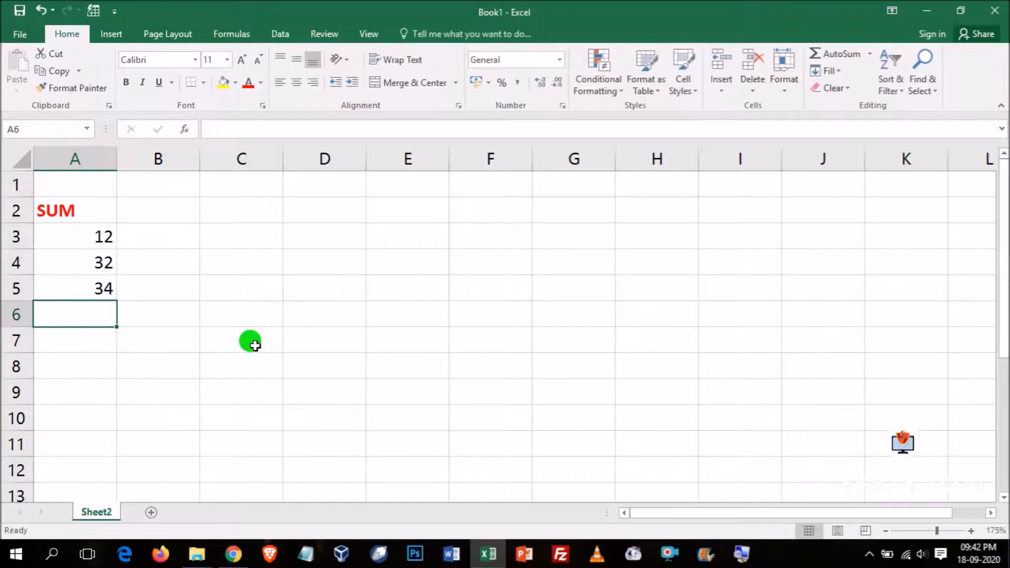
{"action": "type", "text": "10"}
{"action": "key", "text": "Return"}
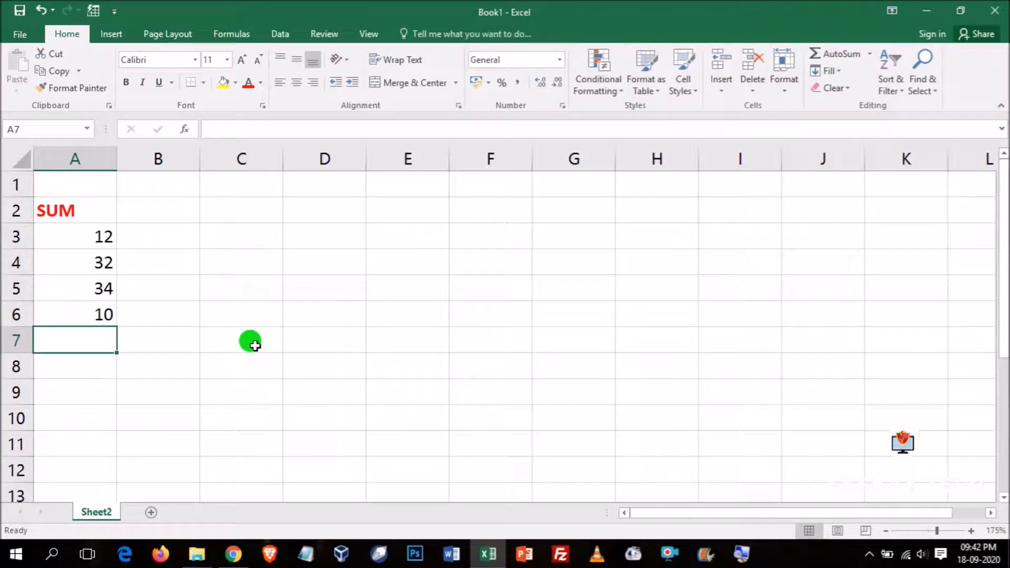
- Enter the text hello in cell A7 below the numbers
{"action": "type", "text": "H"}
{"action": "key", "text": "BackSpace"}
{"action": "type", "text": "hello"}
{"action": "key", "text": "Return"}
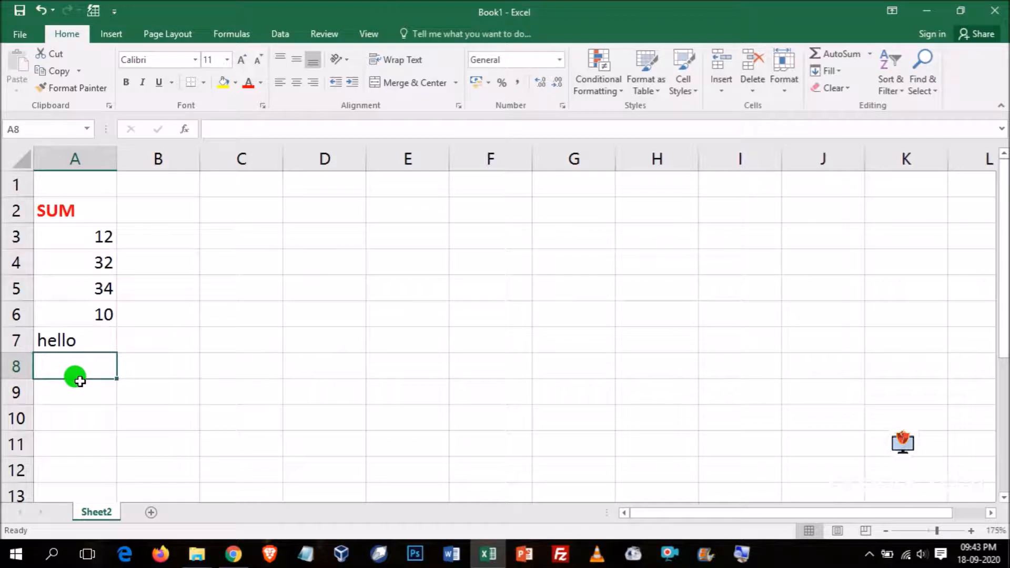
- Delete the empty row 1 above the SUM heading
{"action": "left_click", "coordinate": [21, 187]}
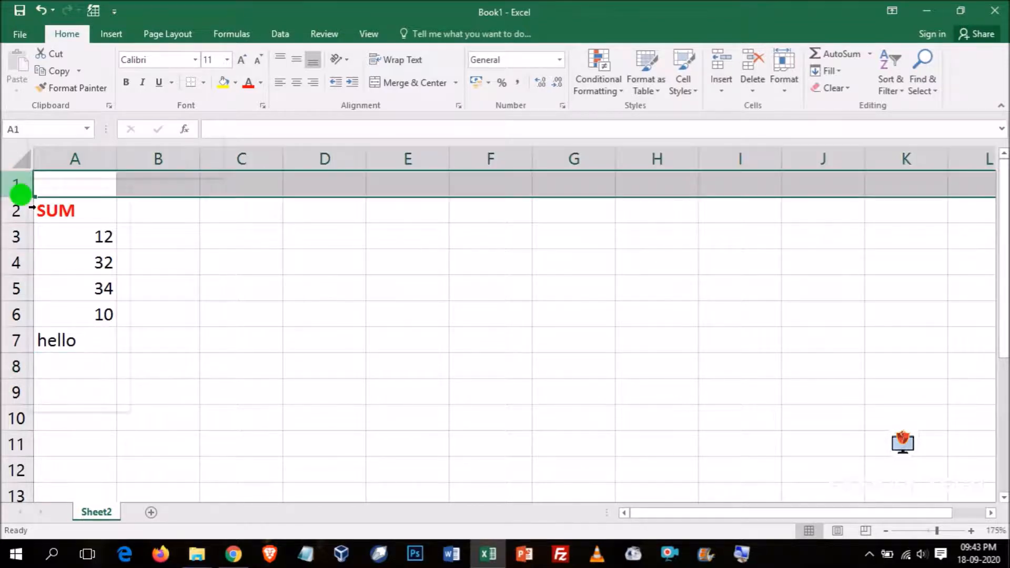
{"action": "right_click", "coordinate": [21, 188]}
{"action": "left_click", "coordinate": [74, 309]}
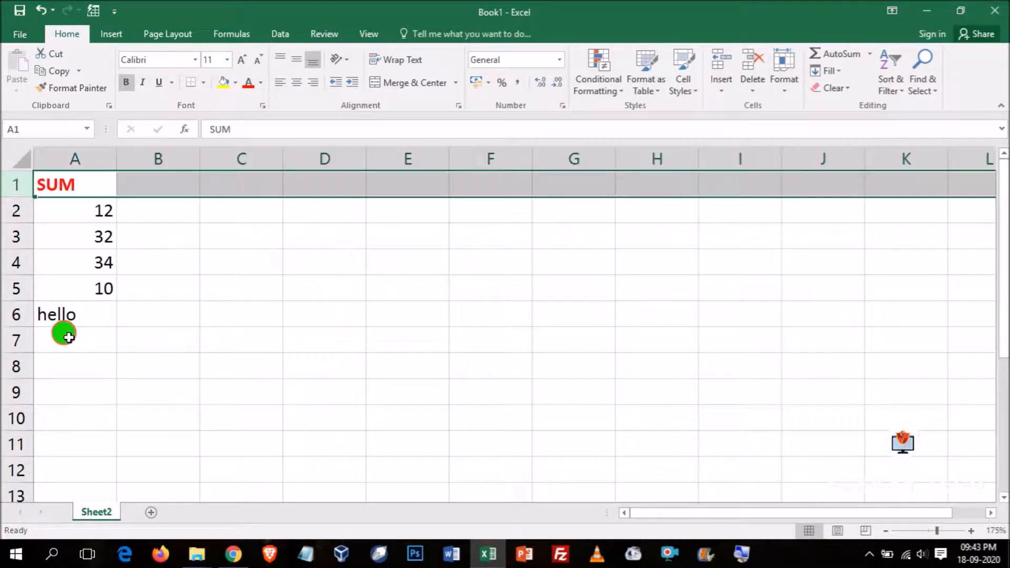
- Add literal numbers with the formula =SUM(12,23,34) in cell A7
{"action": "left_click", "coordinate": [69, 338]}
{"action": "type", "text": "=sum("}
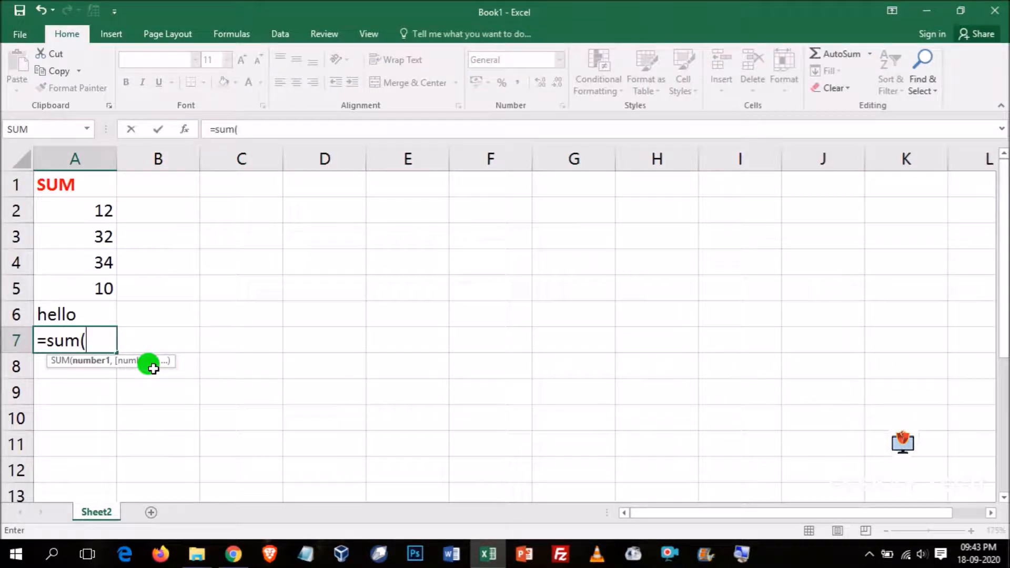
{"action": "type", "text": "12,"}
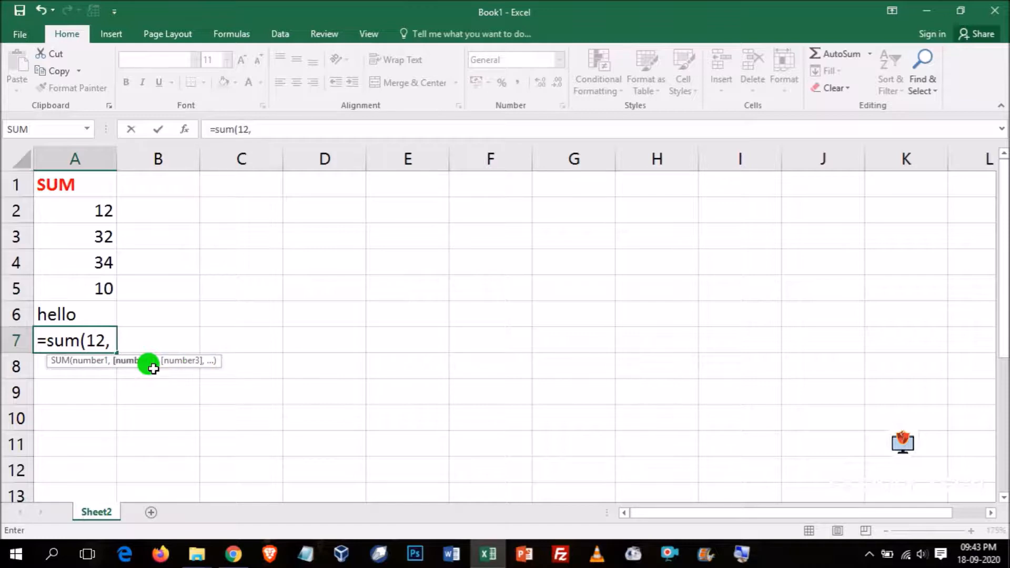
{"action": "type", "text": "23,34"}
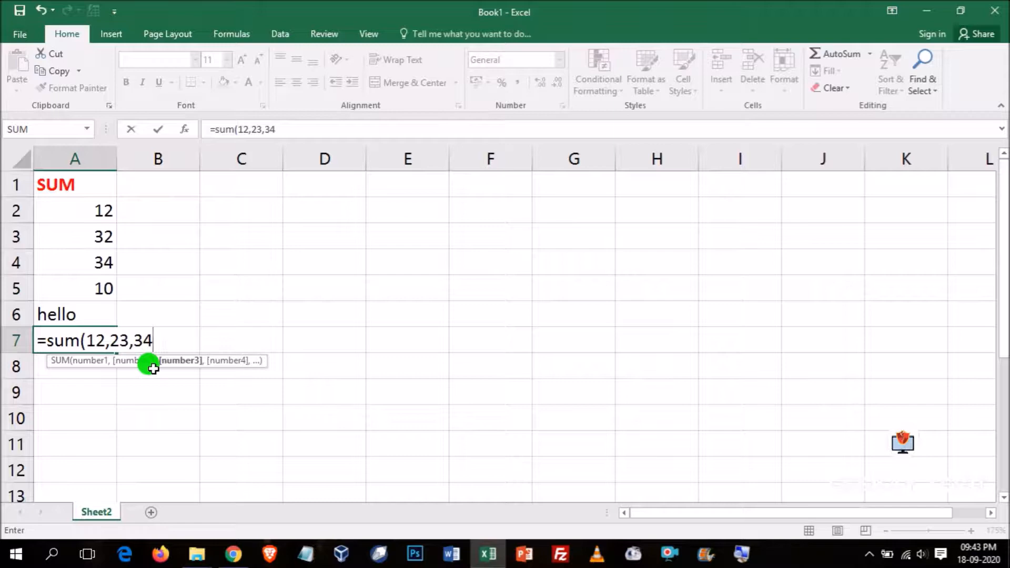
{"action": "key", "text": "Return"}
- Apply the red font colour to the result cells A7:A11
{"action": "left_click", "coordinate": [94, 340]}
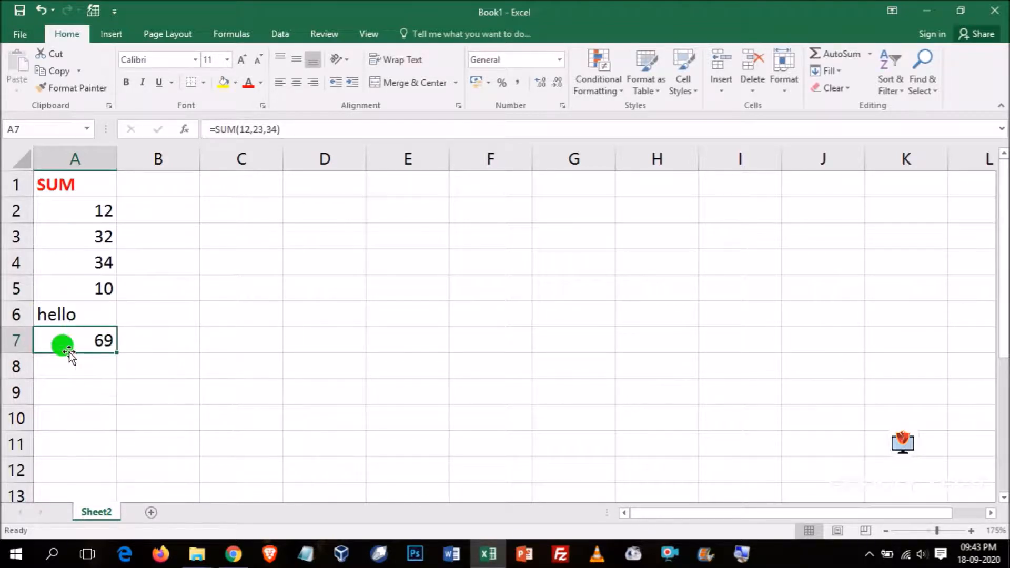
{"action": "left_click_drag", "start_coordinate": [86, 339], "coordinate": [86, 442]}
{"action": "left_click", "coordinate": [248, 82]}
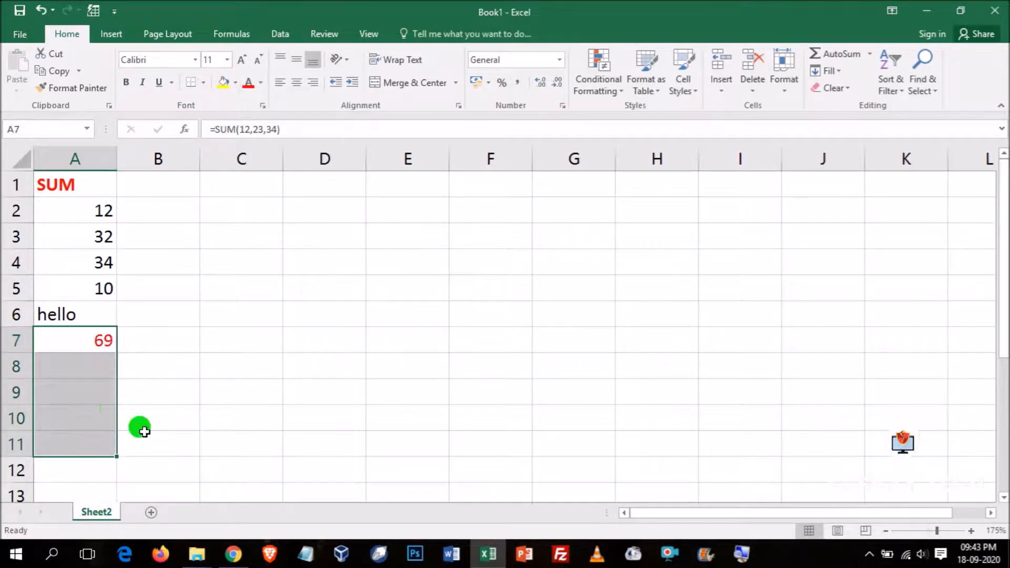
- Enter the range formula =SUM(A1:A5) in cell A8 and check it by reselecting the cell
{"action": "left_click", "coordinate": [93, 371]}
{"action": "type", "text": "="}
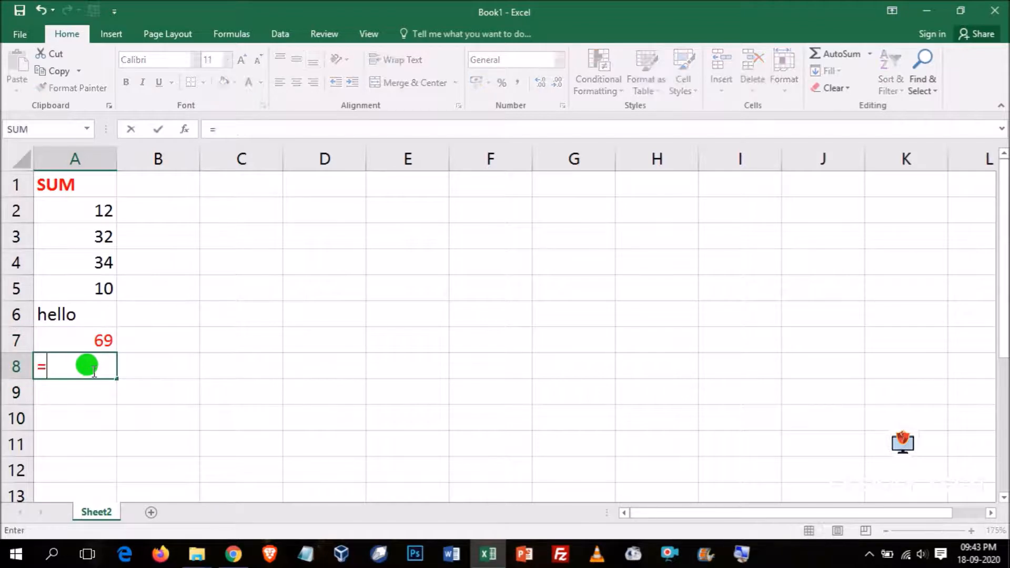
{"action": "type", "text": "sum"}
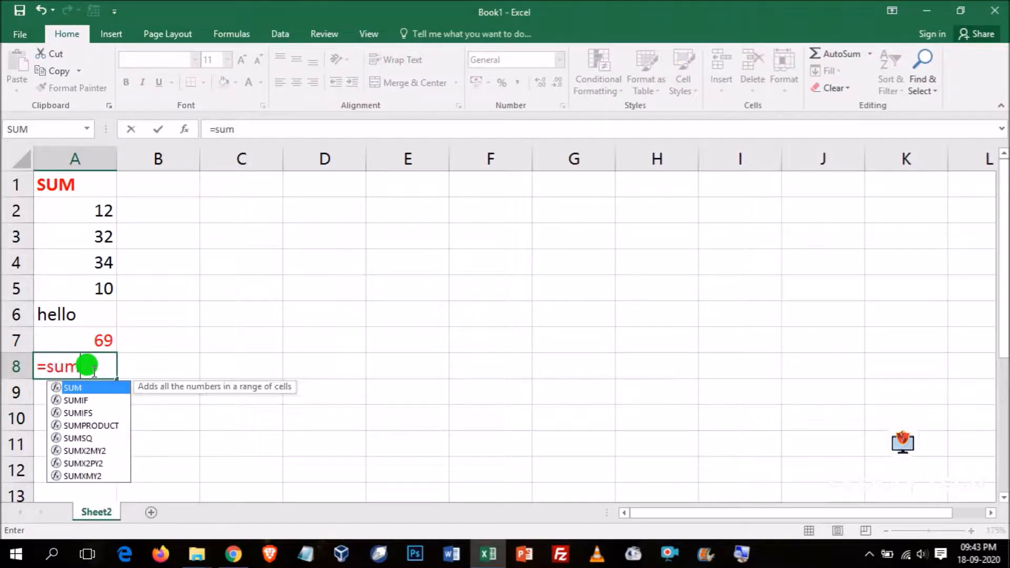
{"action": "type", "text": "("}
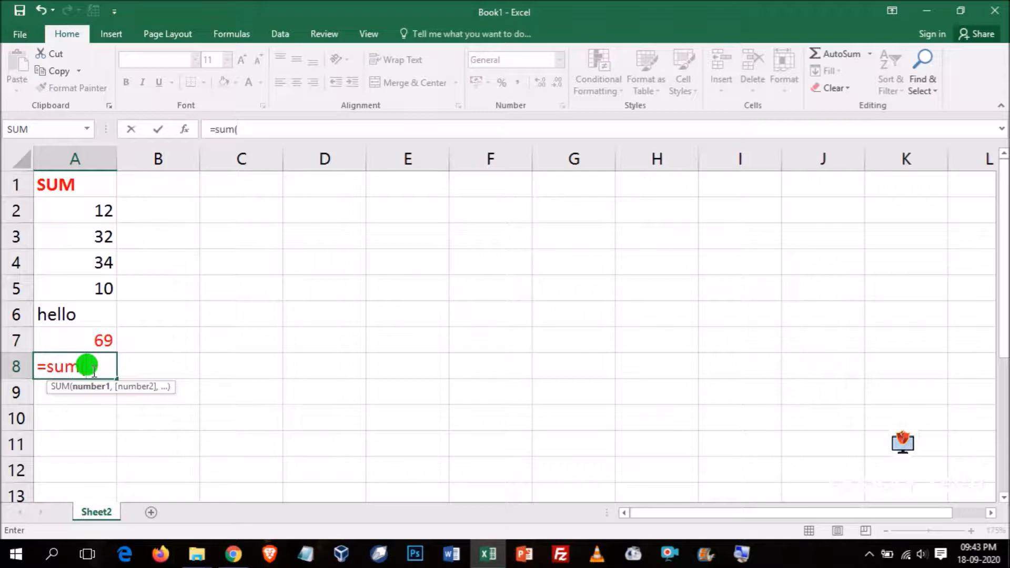
{"action": "type", "text": "a1:a"}
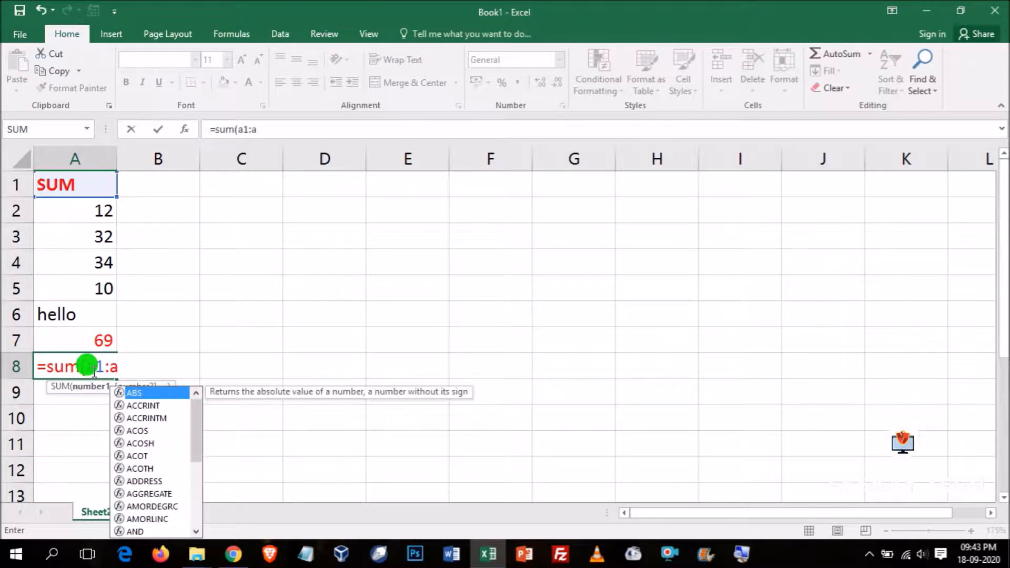
{"action": "type", "text": "5)"}
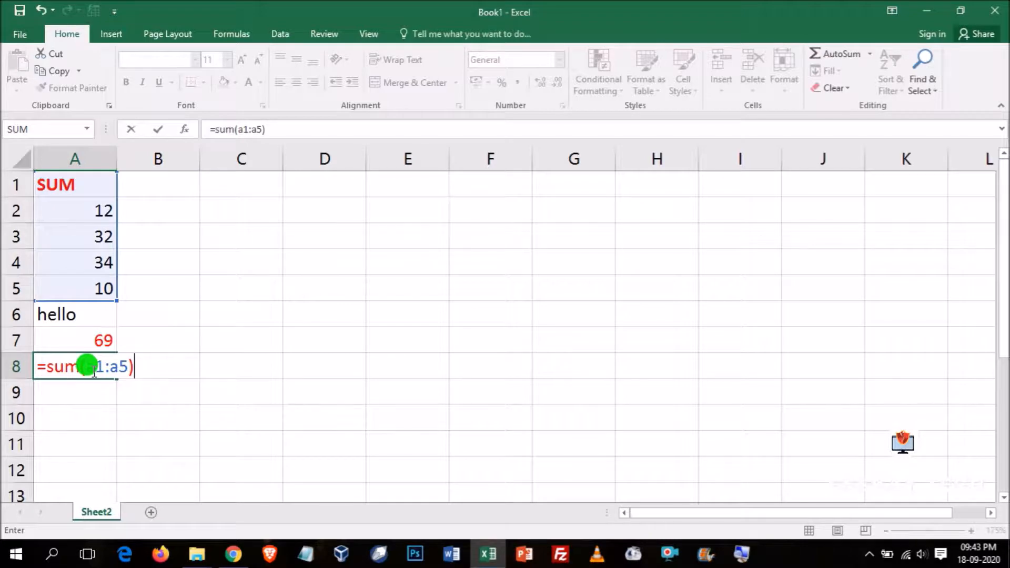
{"action": "key", "text": "Return"}
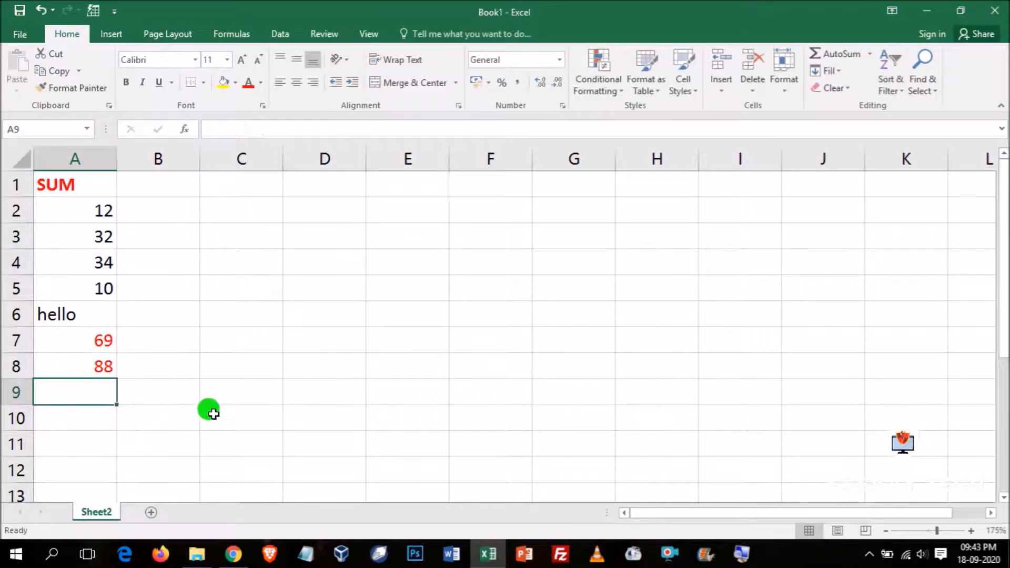
{"action": "left_click", "coordinate": [79, 363]}
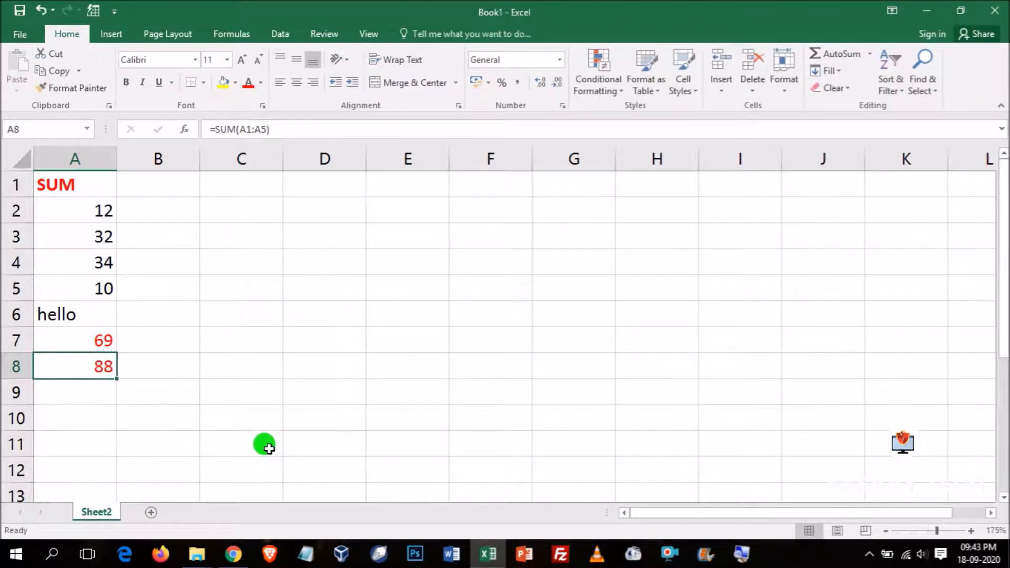
{"action": "key", "text": "Return"}
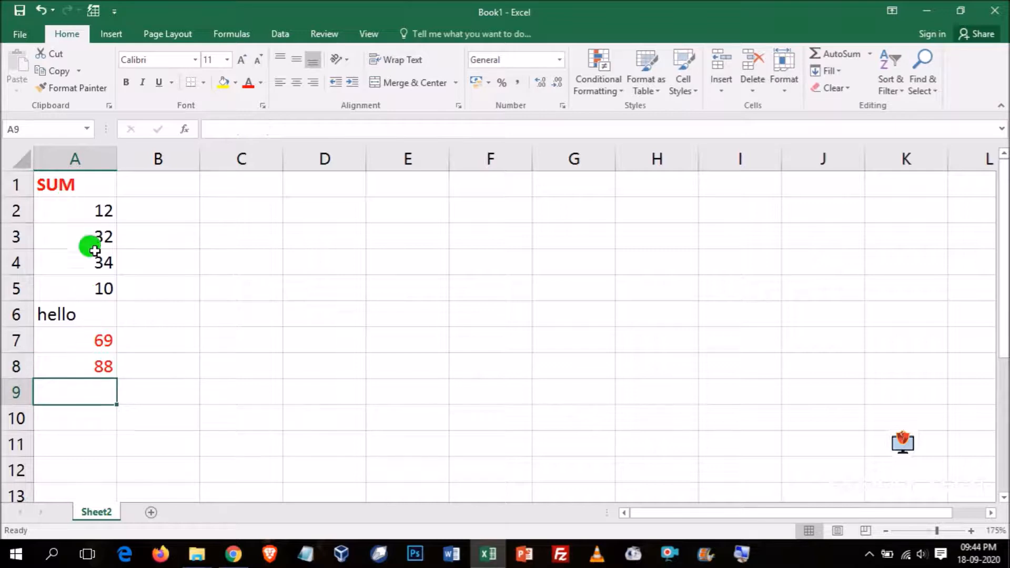
- Change the number in cell A3 to 23
{"action": "left_click", "coordinate": [90, 241]}
{"action": "type", "text": "23"}
{"action": "key", "text": "Return"}
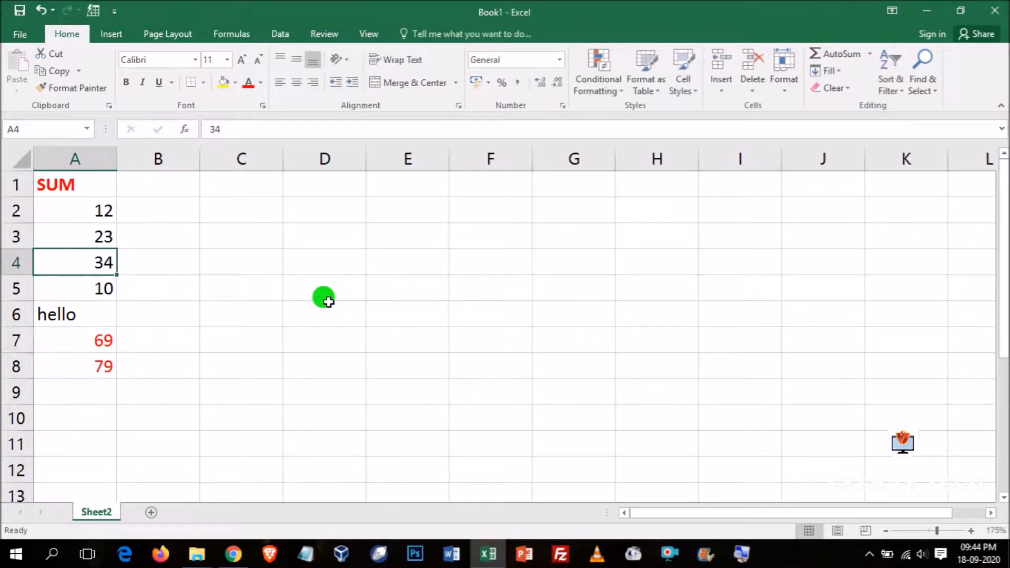
{"action": "left_click", "coordinate": [82, 231]}
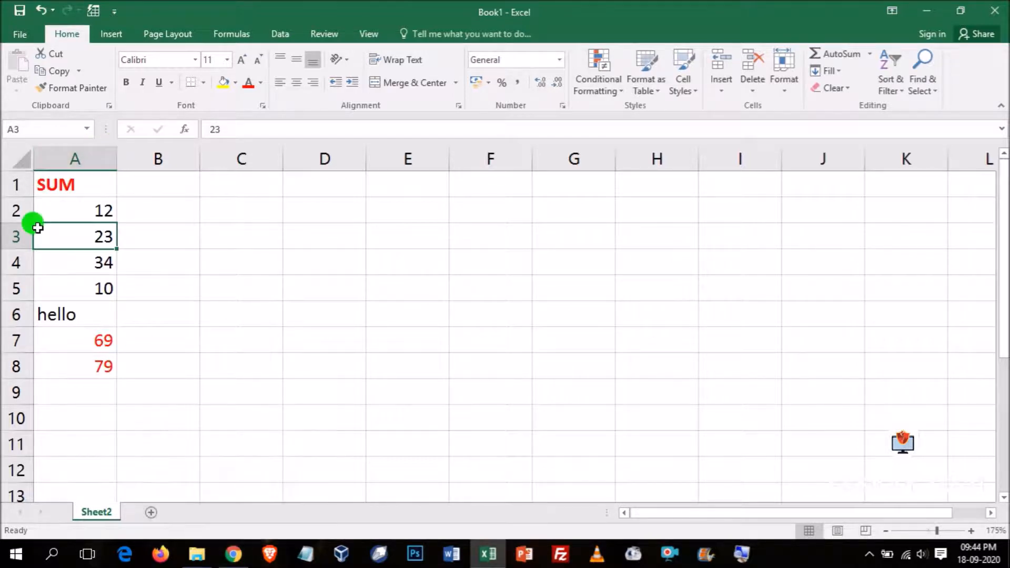
- Change the formula in cell A8 to =SUM(A2:A6) and check the cells that it covers
{"action": "left_click", "coordinate": [264, 128]}
{"action": "key", "text": "BackSpace"}
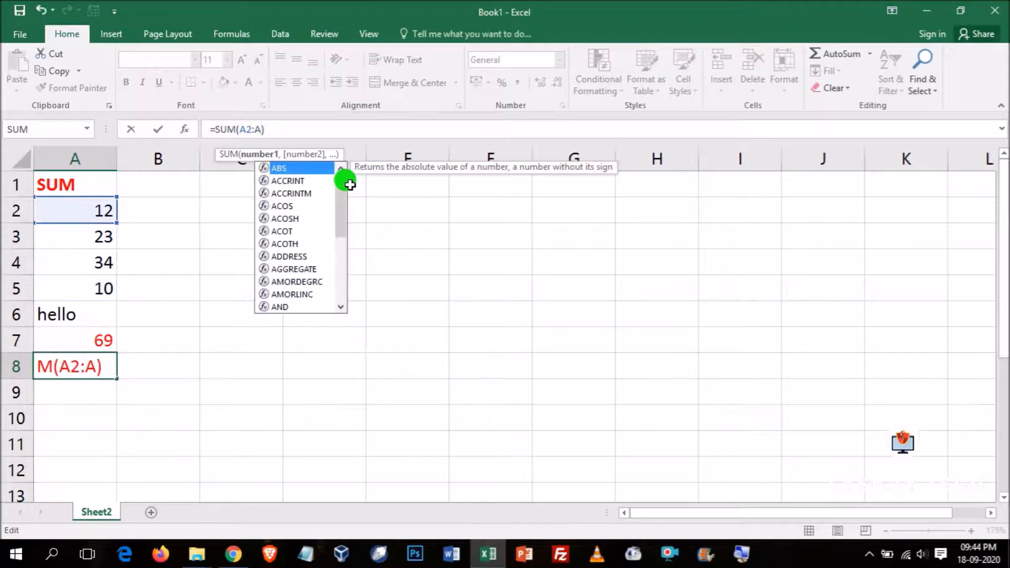
{"action": "type", "text": "6"}
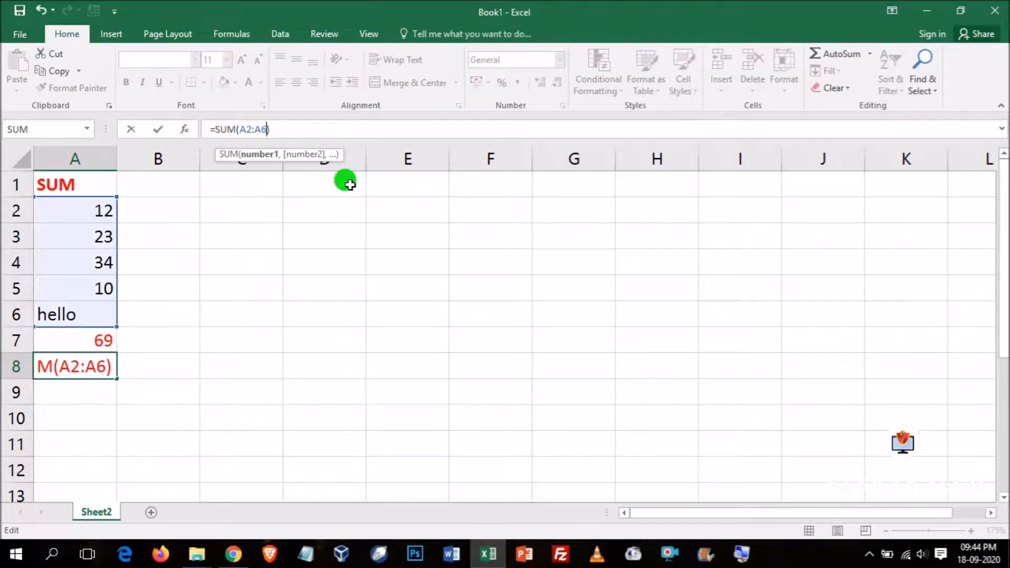
{"action": "key", "text": "Return"}
{"action": "left_click_drag", "start_coordinate": [55, 205], "coordinate": [74, 313]}
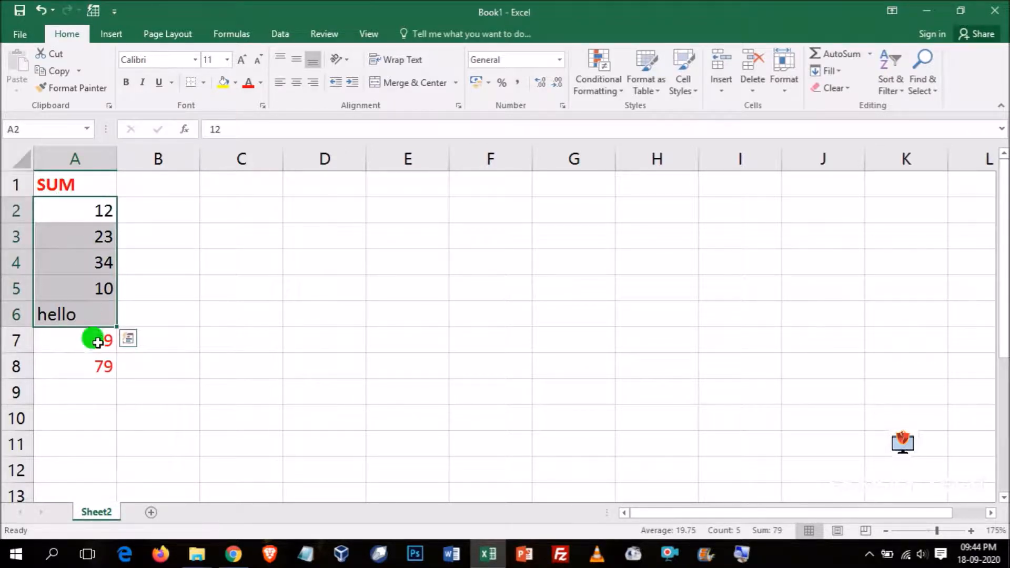
{"action": "mouse_move", "coordinate": [95, 262]}
{"action": "left_mouse_down"}
{"action": "mouse_move", "coordinate": [95, 207]}
{"action": "mouse_move", "coordinate": [108, 270]}
{"action": "left_mouse_up"}
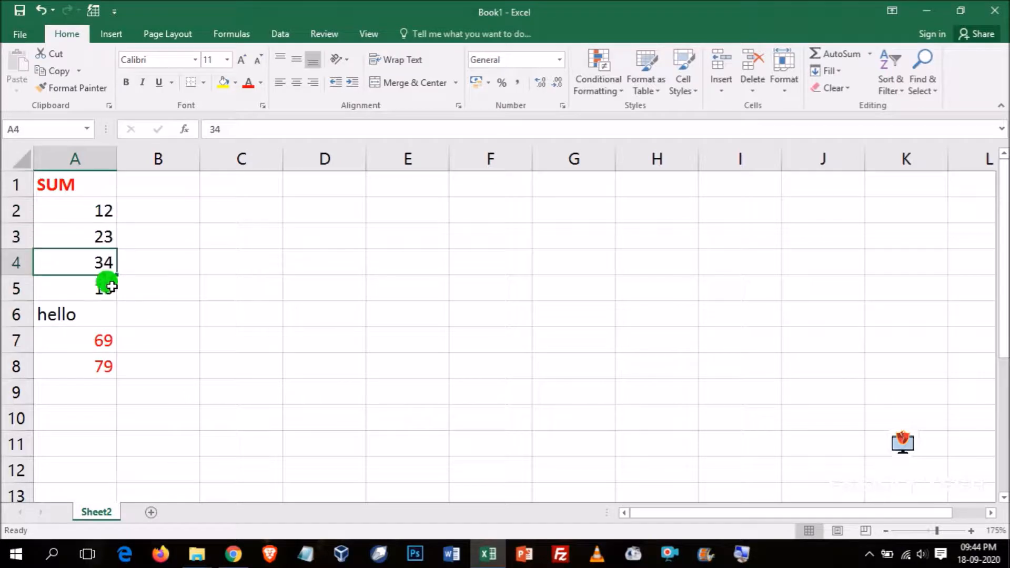
{"action": "left_click", "coordinate": [104, 286]}
{"action": "left_click", "coordinate": [70, 314]}
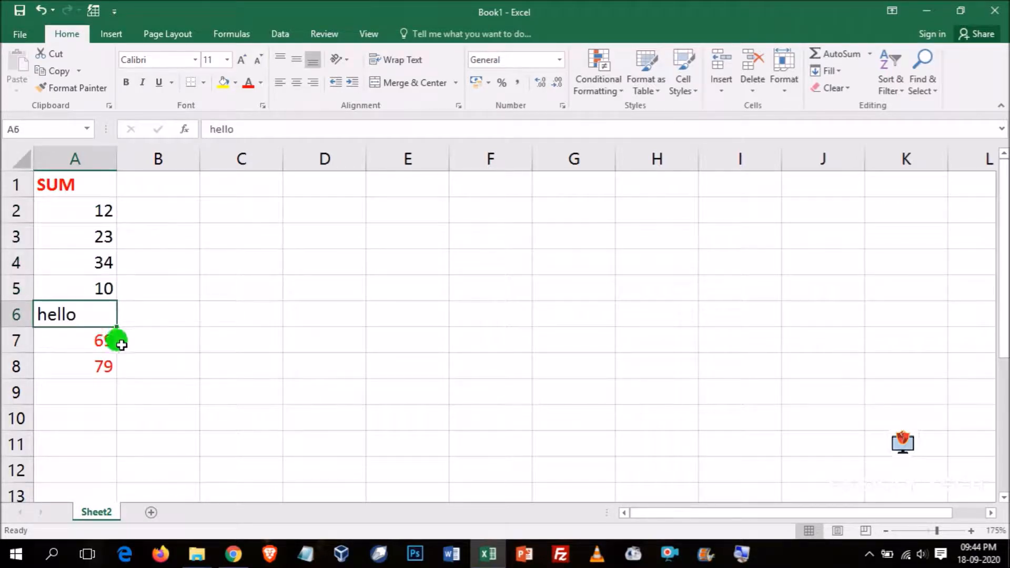
{"action": "left_click", "coordinate": [90, 365]}
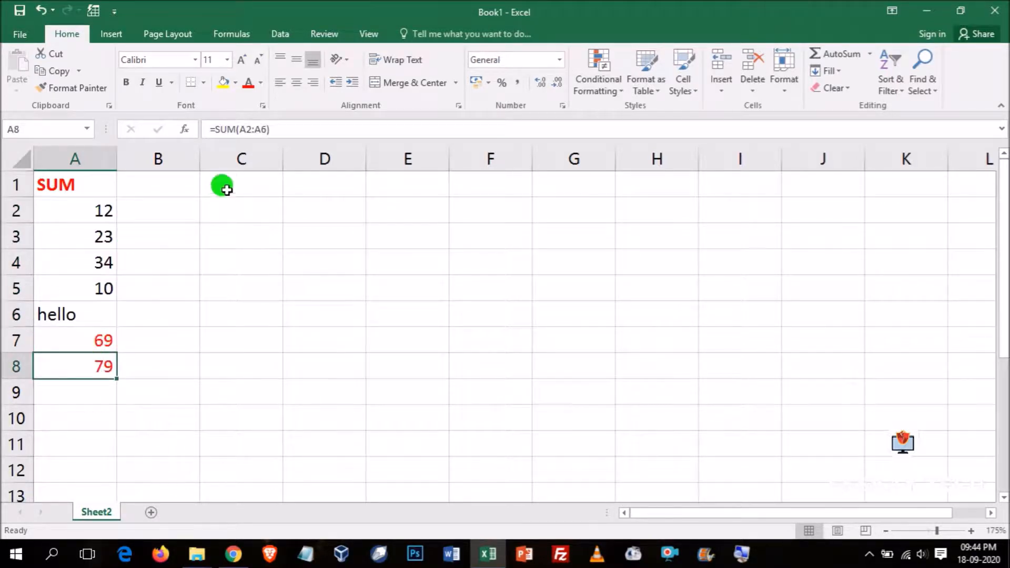
- Widen column A enough to fit the whole formula of cell A8 and review that formula in the cell
{"action": "left_click", "coordinate": [293, 132]}
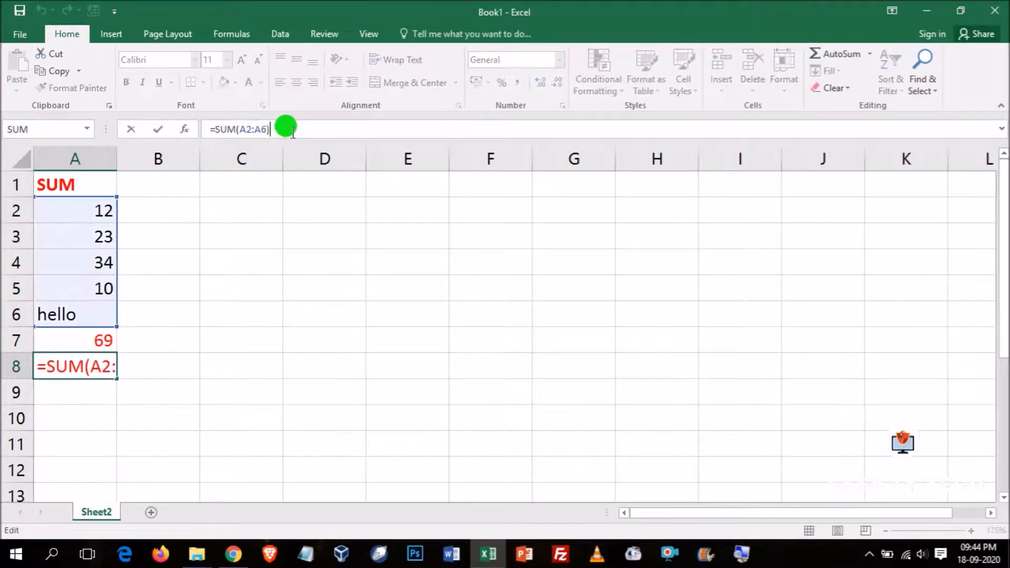
{"action": "left_click", "coordinate": [119, 158]}
{"action": "left_click_drag", "start_coordinate": [116, 157], "coordinate": [141, 158]}
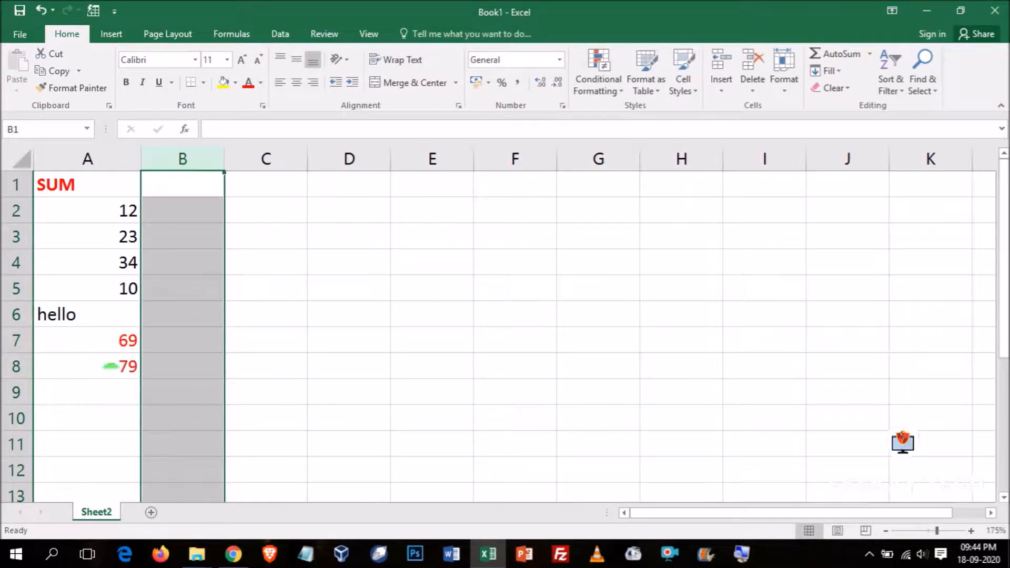
{"action": "left_click", "coordinate": [101, 369]}
{"action": "left_click", "coordinate": [289, 129]}
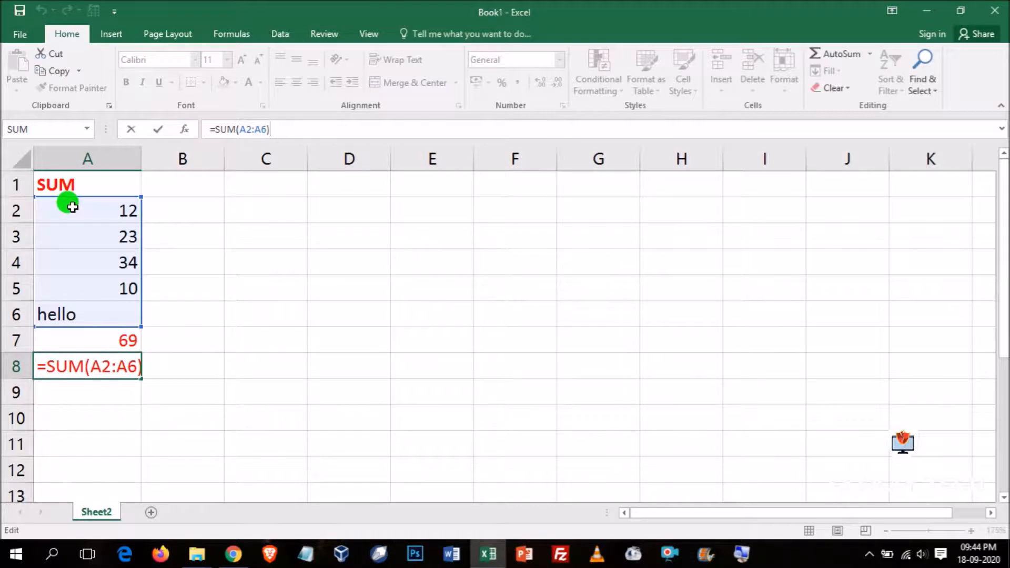
{"action": "key", "text": "Return"}
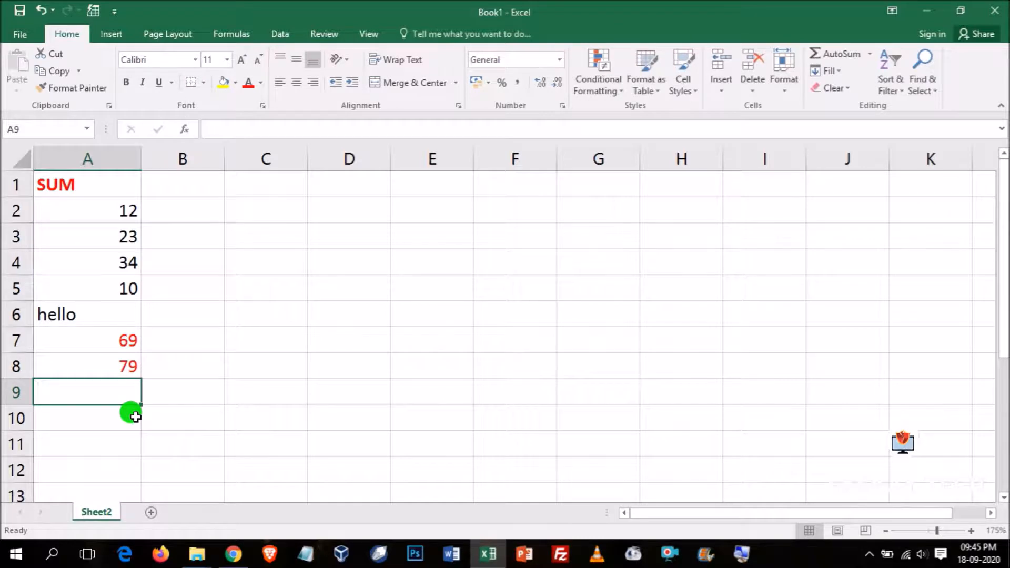
- Enter the formula =sum(a5, true, 10) in cell A9, combining a cell reference, a logical value and a number
{"action": "type", "text": "=sum("}
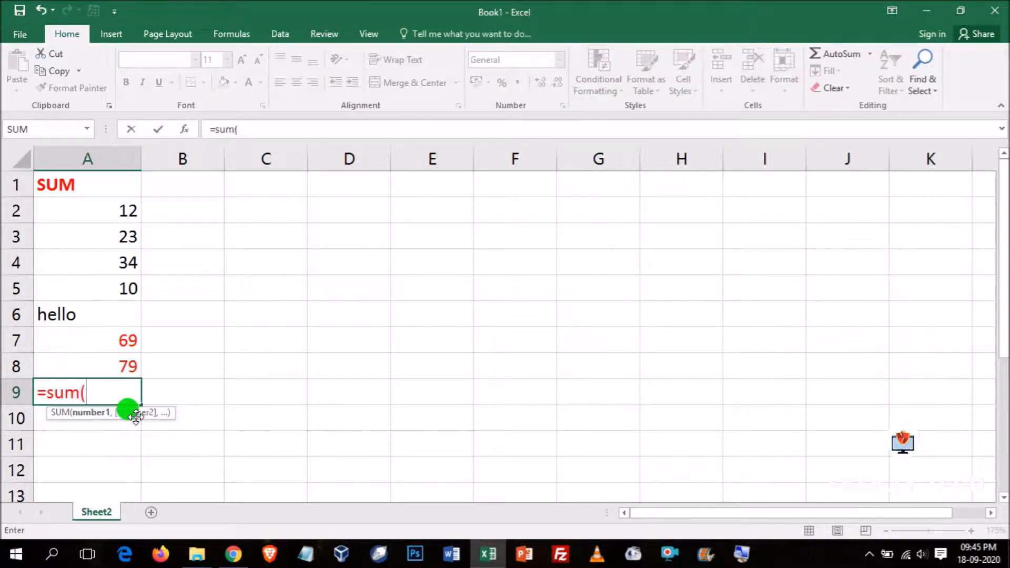
{"action": "type", "text": "a"}
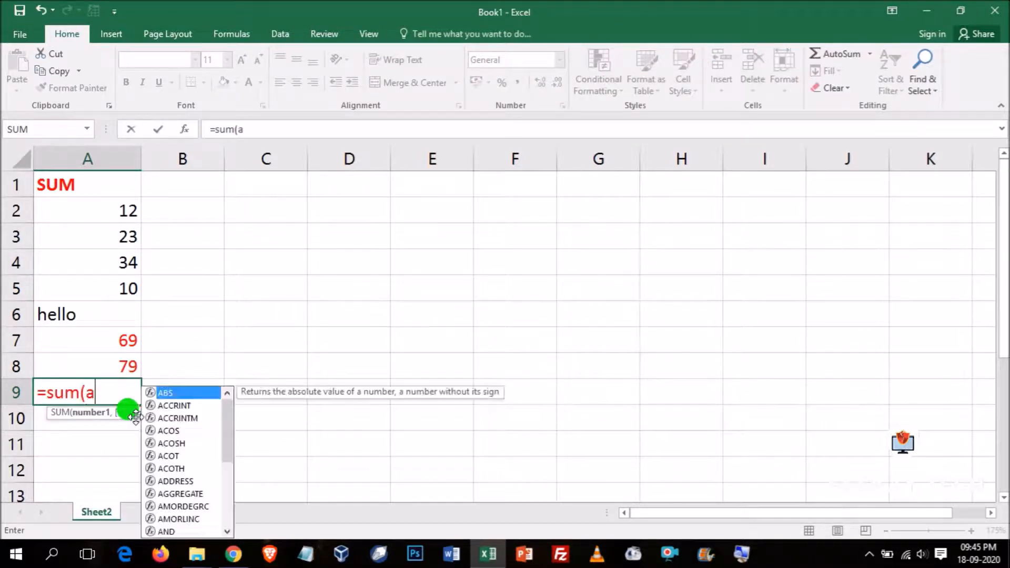
{"action": "type", "text": "5, "}
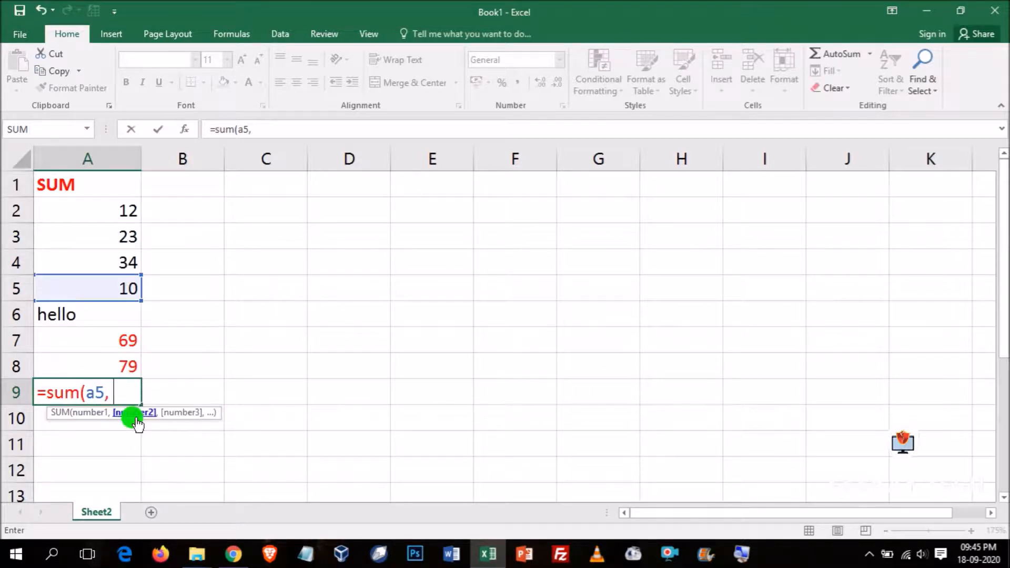
{"action": "type", "text": "true, "}
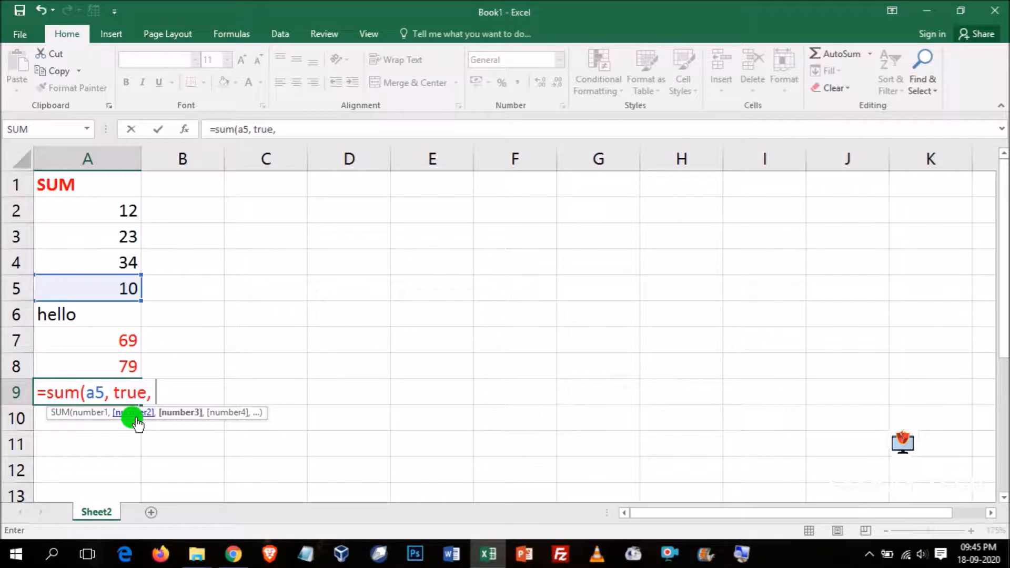
{"action": "type", "text": "10)"}
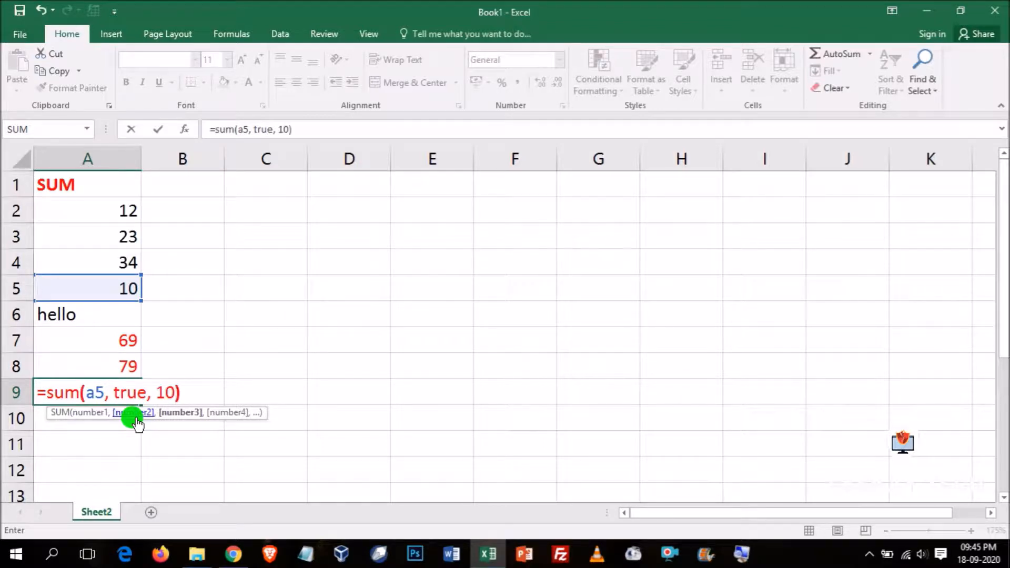
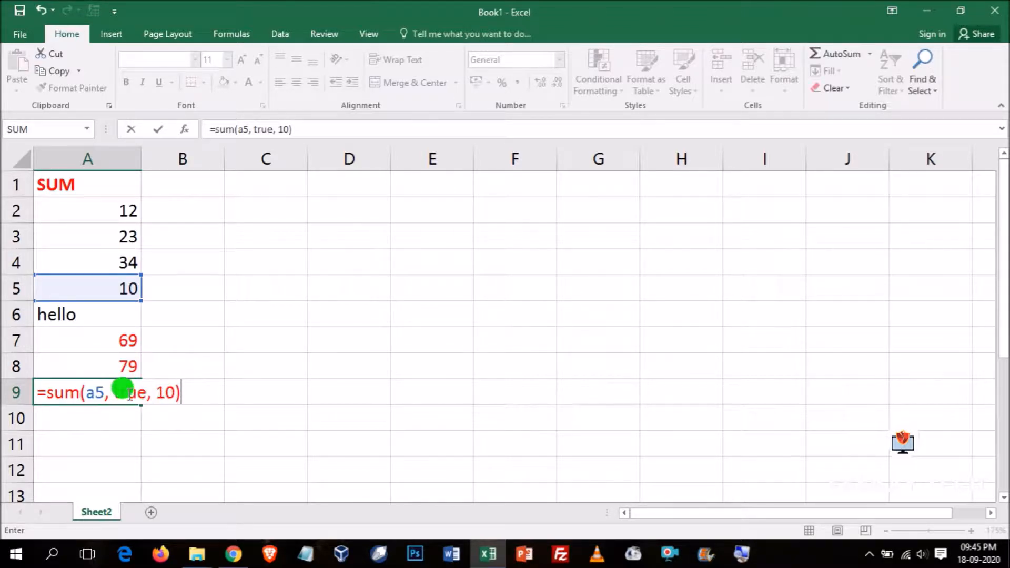
- Complete the SUM formula in cell A9 and change its last argument to 20, giving =SUM(A5, TRUE, 20)
{"action": "key", "text": "Return"}
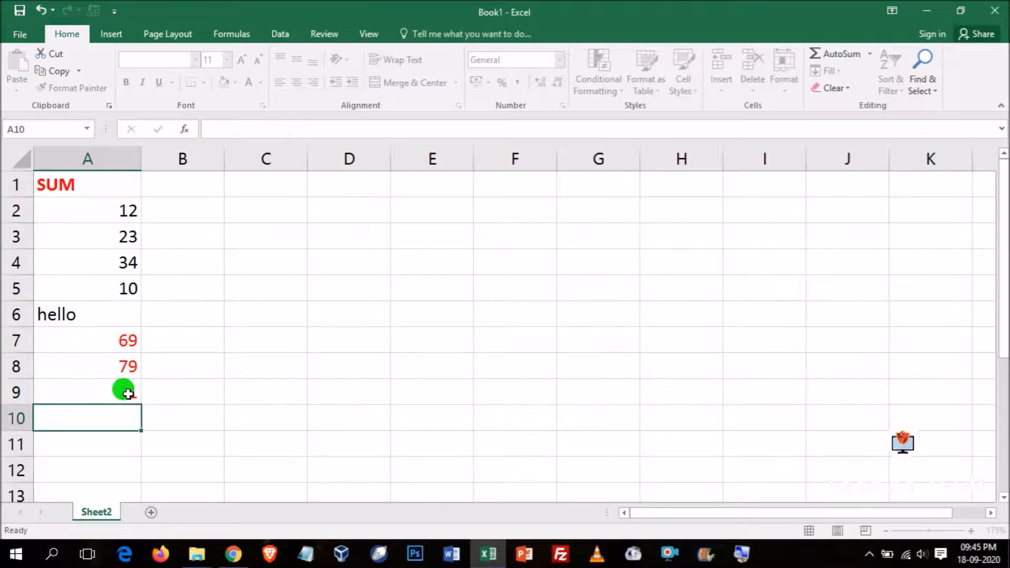
{"action": "left_click", "coordinate": [120, 393]}
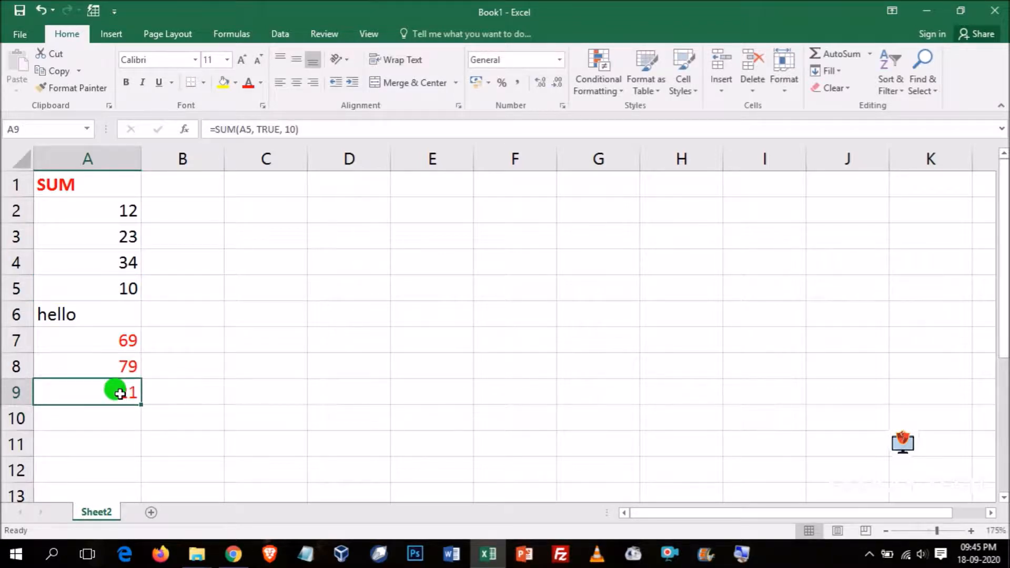
{"action": "double_click", "coordinate": [116, 391]}
{"action": "left_click", "coordinate": [181, 395]}
{"action": "key", "text": "BackSpace"}
{"action": "type", "text": "2"}
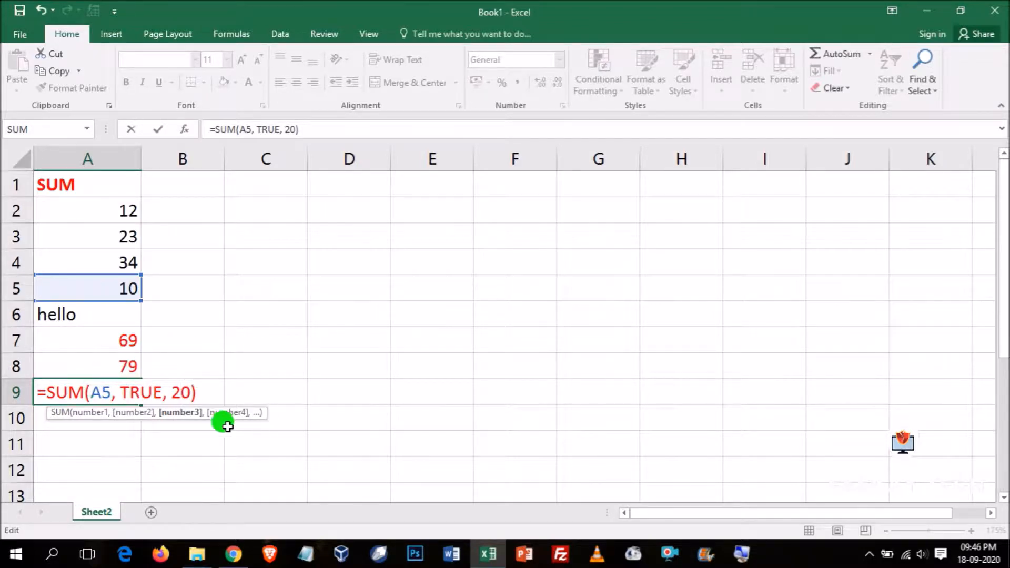
{"action": "key", "text": "Return"}
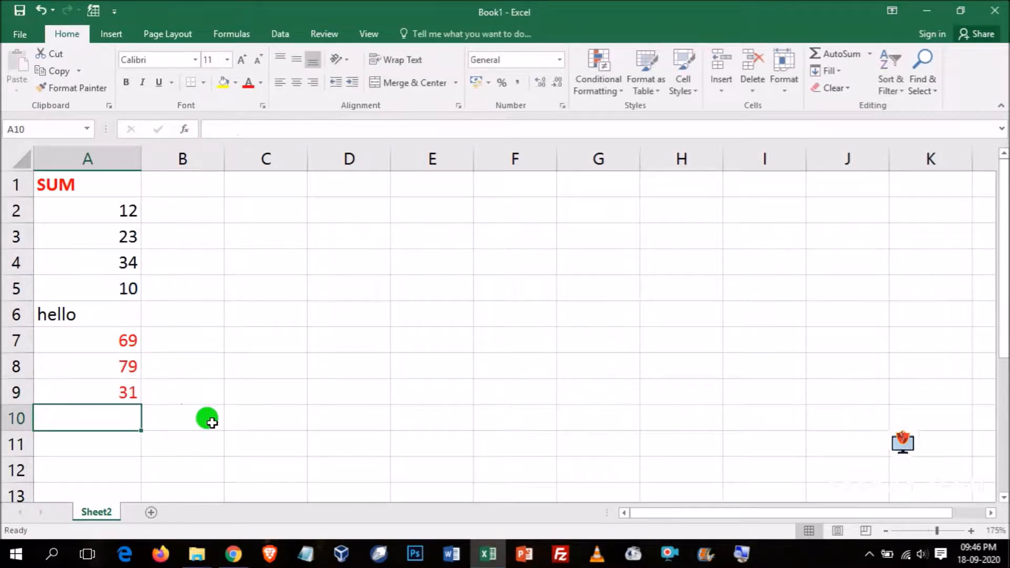
{"action": "left_click", "coordinate": [121, 392]}
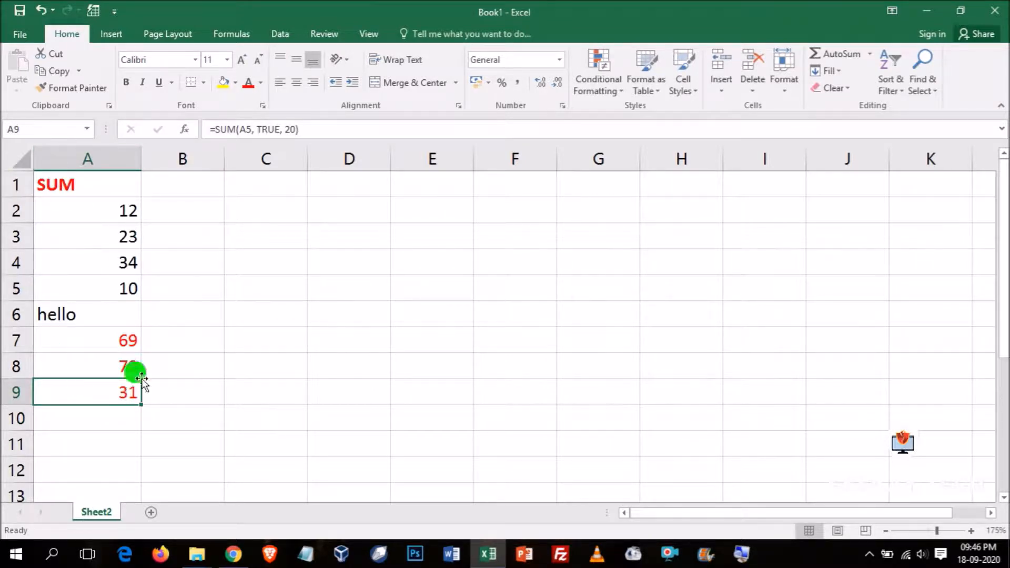
- Widen column B and enter the heading AVERAGE in cell B1
{"action": "left_click_drag", "start_coordinate": [223, 156], "coordinate": [266, 153]}
{"action": "left_click", "coordinate": [188, 182]}
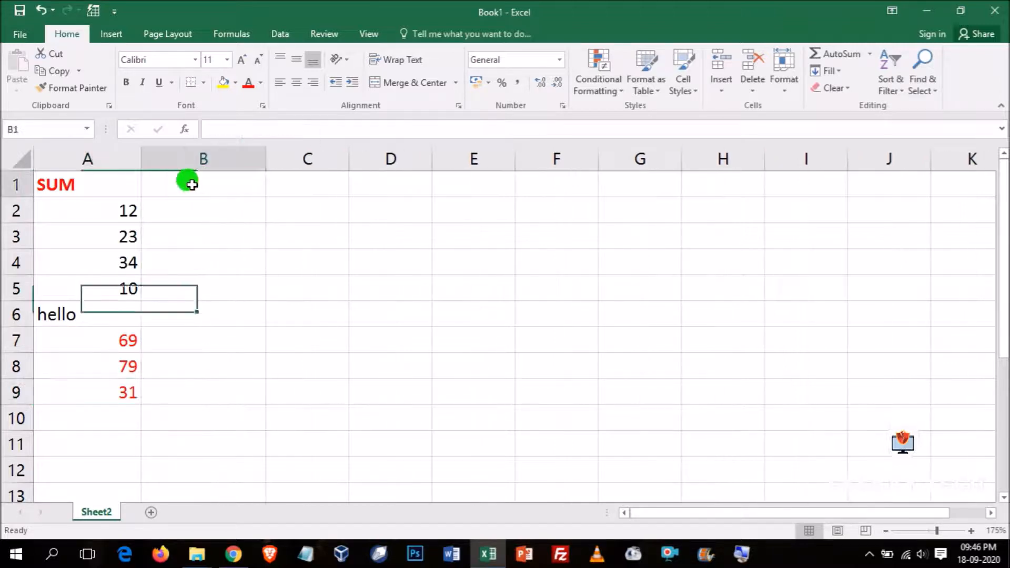
{"action": "type", "text": "AVERAGE"}
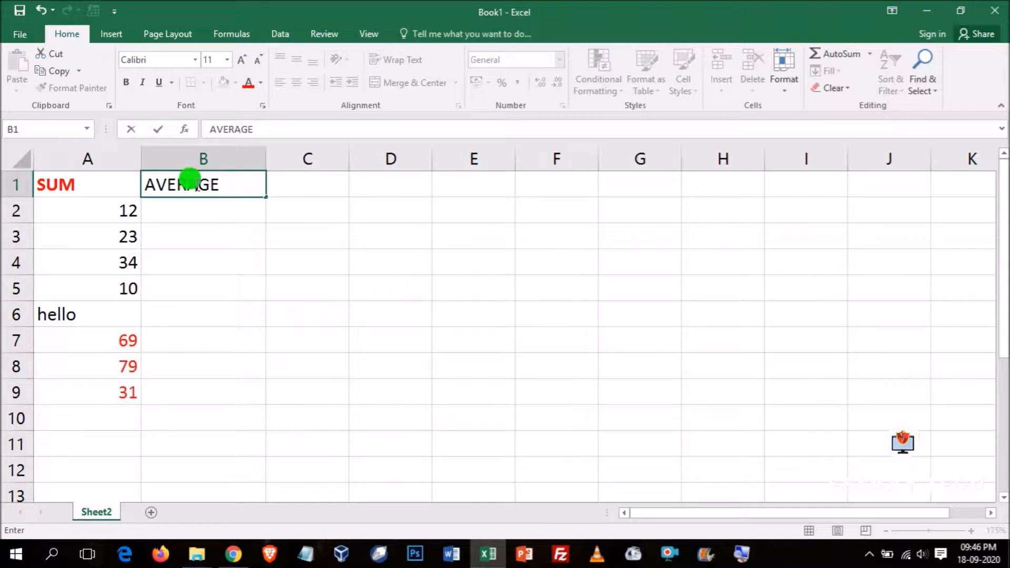
{"action": "left_click", "coordinate": [253, 252]}
- Format the headings in row 1 as bold red text
{"action": "left_click", "coordinate": [11, 185]}
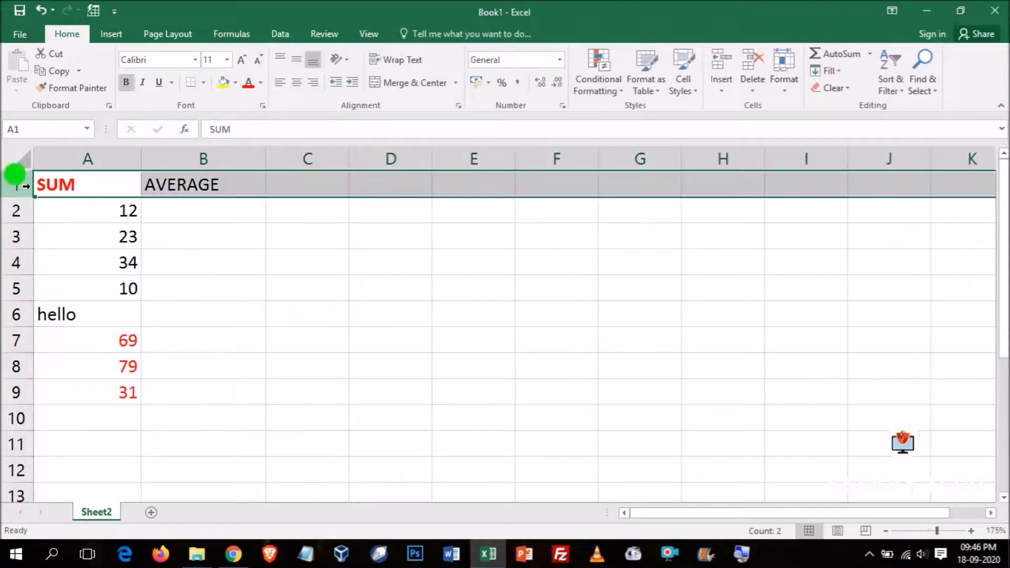
{"action": "left_click", "coordinate": [124, 81]}
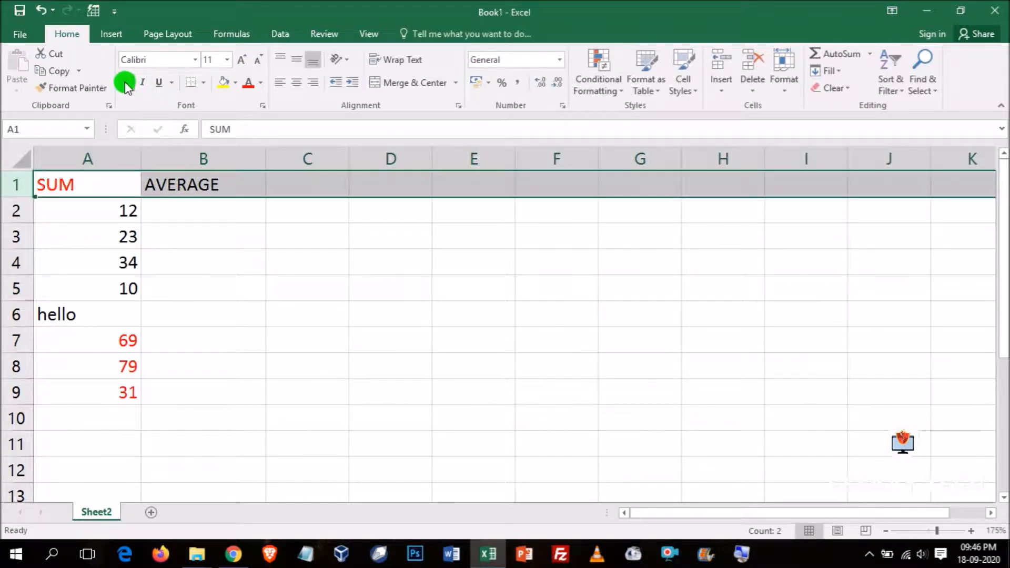
{"action": "left_click", "coordinate": [246, 83]}
- Enter the numbers 100, 23, 34 and 10 in cells B2 to B5 under the AVERAGE heading
{"action": "left_click", "coordinate": [178, 210]}
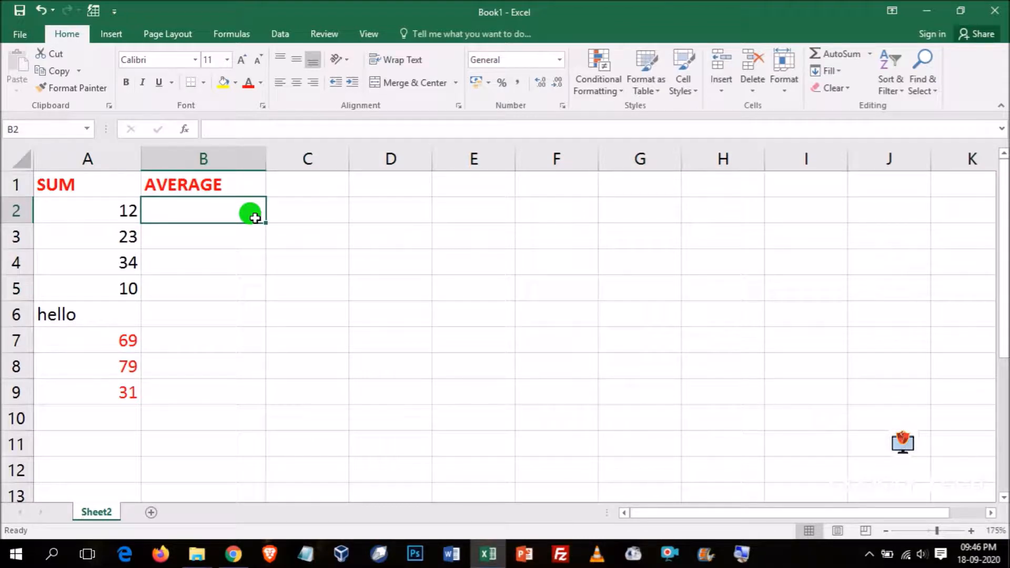
{"action": "type", "text": "100"}
{"action": "key", "text": "Return"}
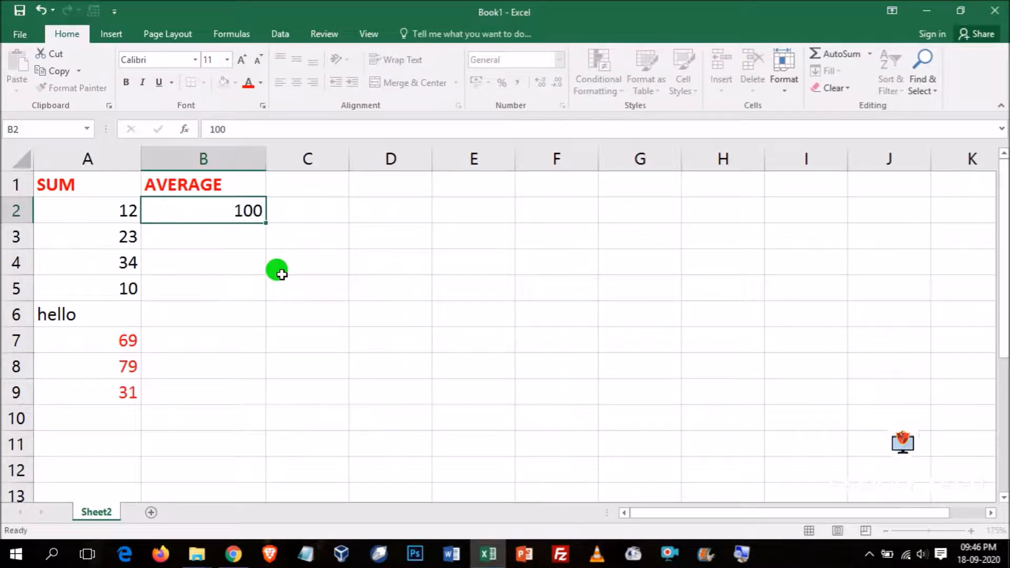
{"action": "type", "text": "23"}
{"action": "key", "text": "Return"}
{"action": "type", "text": "34"}
{"action": "key", "text": "Return"}
{"action": "type", "text": "10"}
{"action": "key", "text": "Return"}
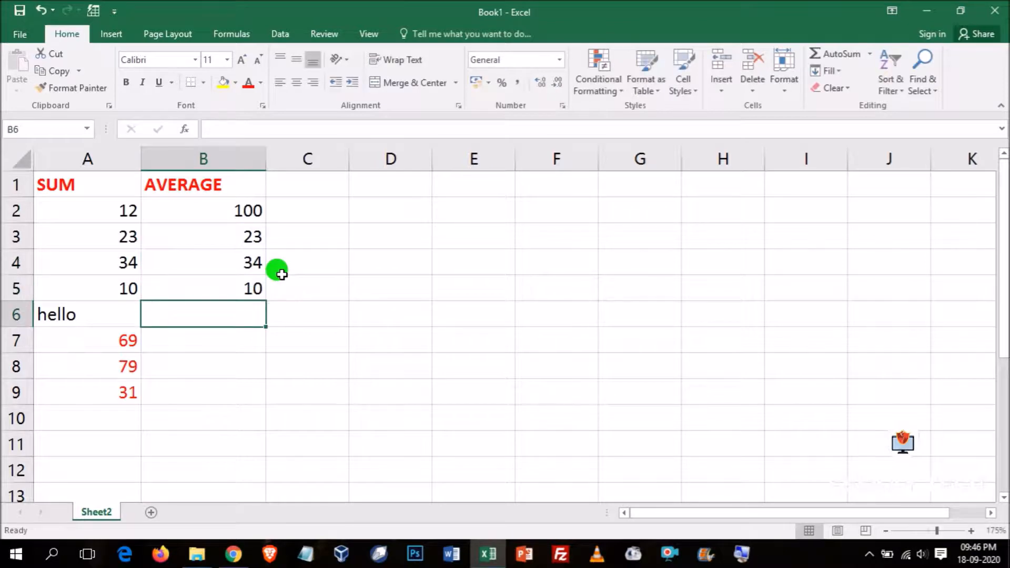
- Enter the text FUN in cell B6, 0 in cell B7 and 15 in cell B8
{"action": "type", "text": "FUN"}
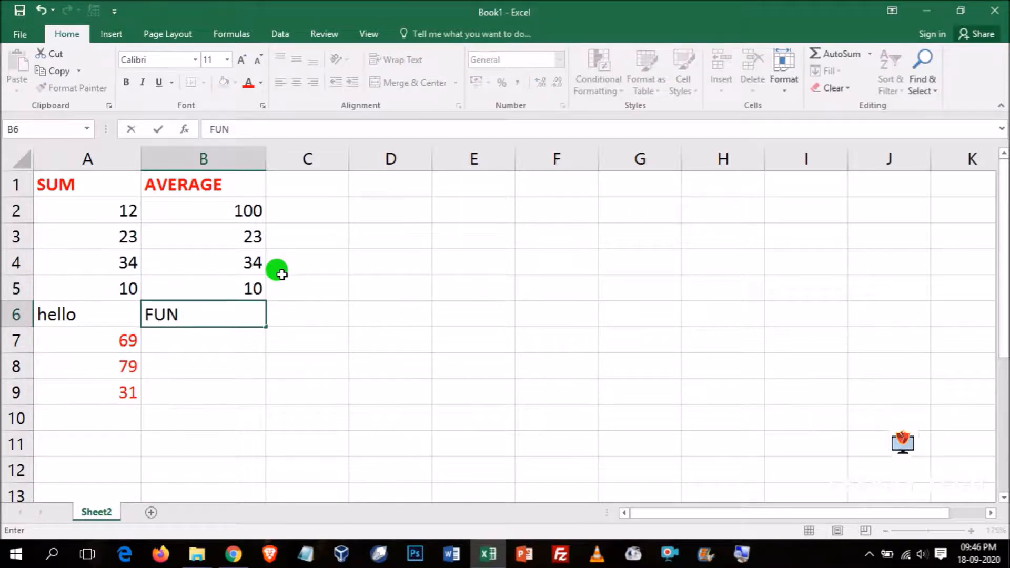
{"action": "key", "text": "Return"}
{"action": "type", "text": "0"}
{"action": "key", "text": "Return"}
{"action": "type", "text": "15"}
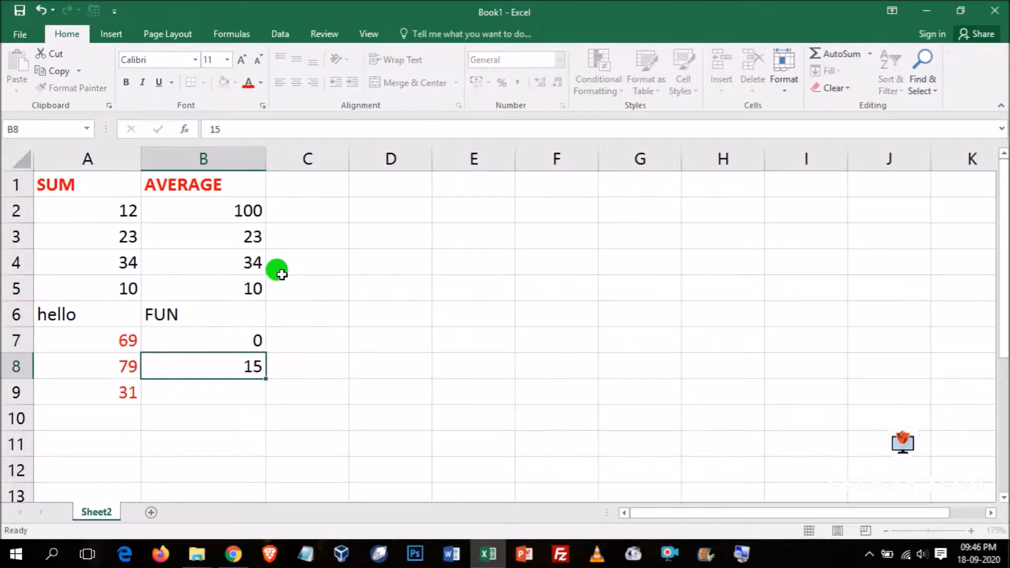
{"action": "key", "text": "Return"}
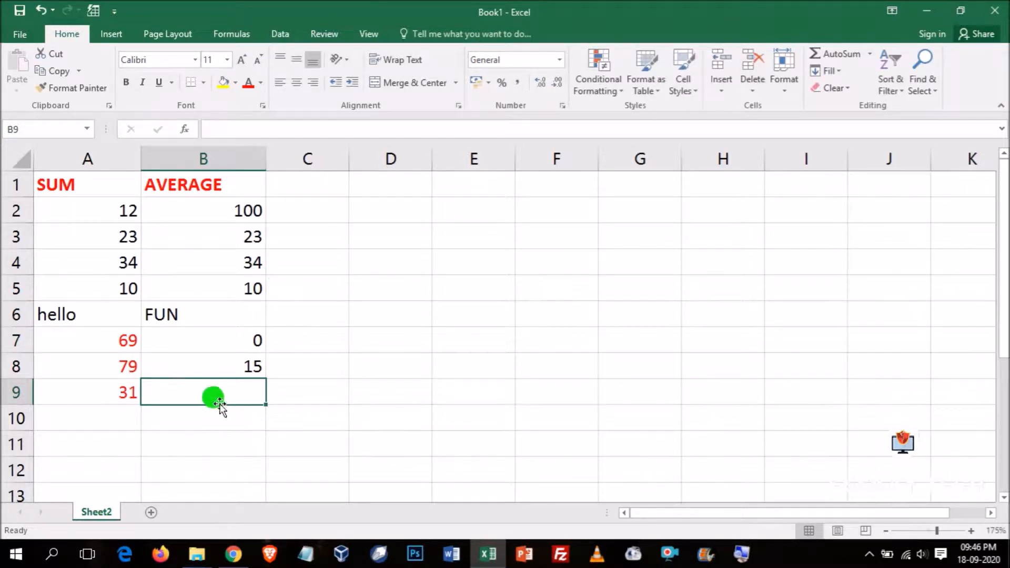
{"action": "mouse_move", "coordinate": [216, 406]}
{"action": "left_mouse_down"}
{"action": "mouse_move", "coordinate": [221, 475]}
{"action": "mouse_move", "coordinate": [225, 460]}
{"action": "left_mouse_up"}
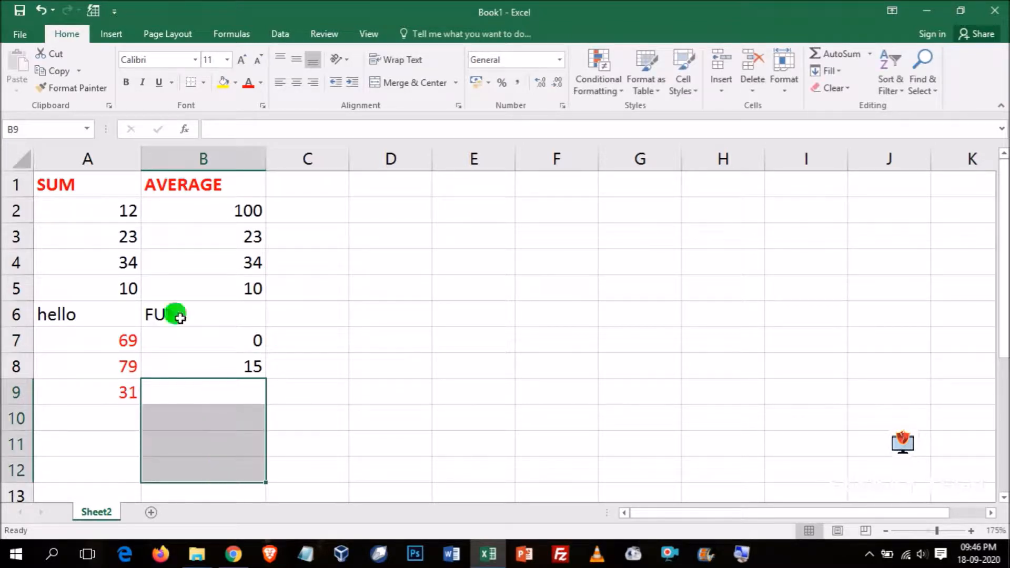
{"action": "scroll", "coordinate": [358, 368], "scroll_direction": "down", "scroll_amount": 1}
{"action": "scroll", "coordinate": [308, 265], "scroll_direction": "up", "scroll_amount": 1}
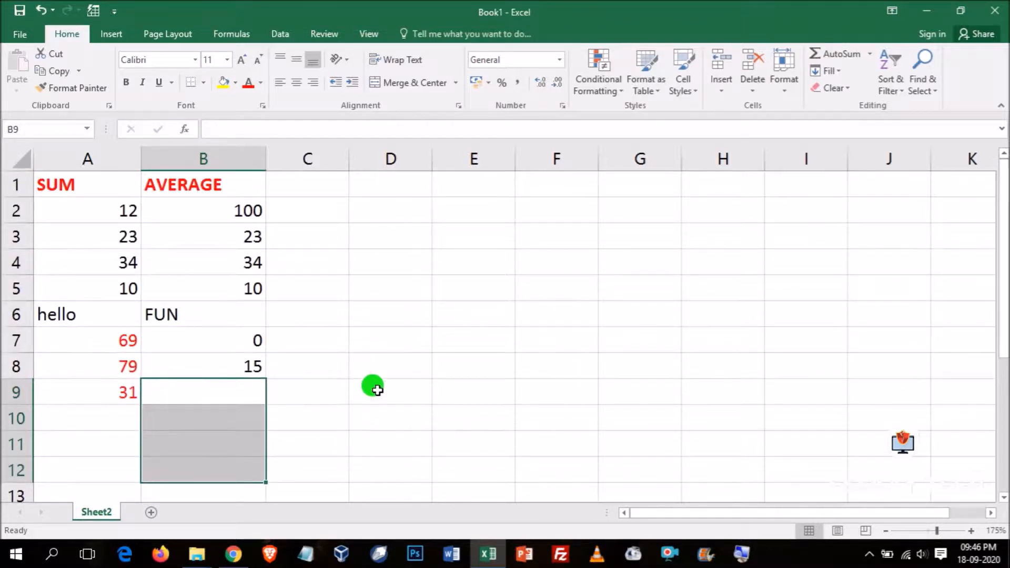
- Enter the formula =AVERAGE(100, 23,3) in cell B9 to average directly typed numbers
{"action": "scroll", "coordinate": [375, 388], "scroll_direction": "down", "scroll_amount": 1}
{"action": "left_click", "coordinate": [180, 371]}
{"action": "type", "text": "=AVERAGE"}
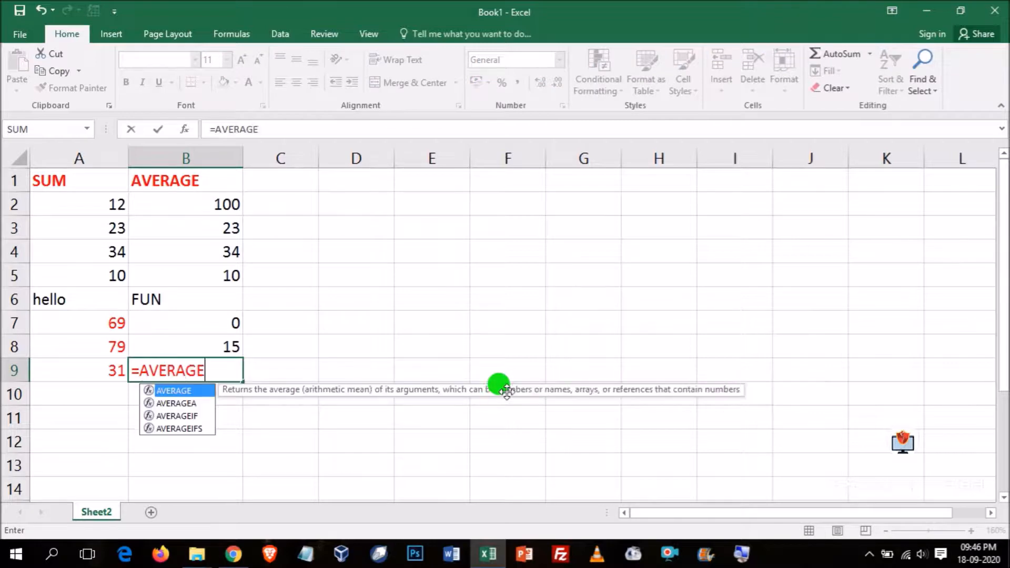
{"action": "type", "text": "("}
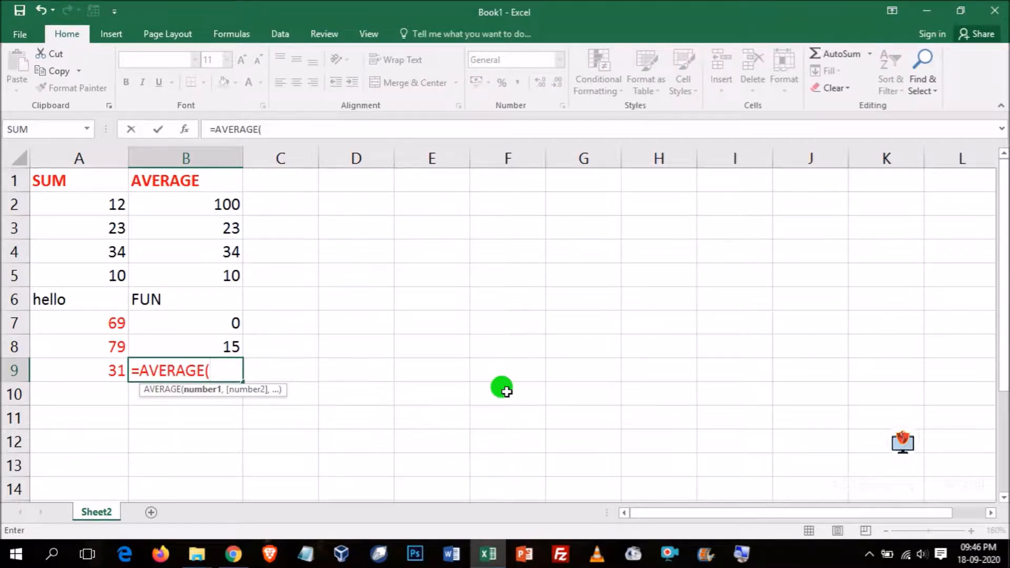
{"action": "type", "text": "B"}
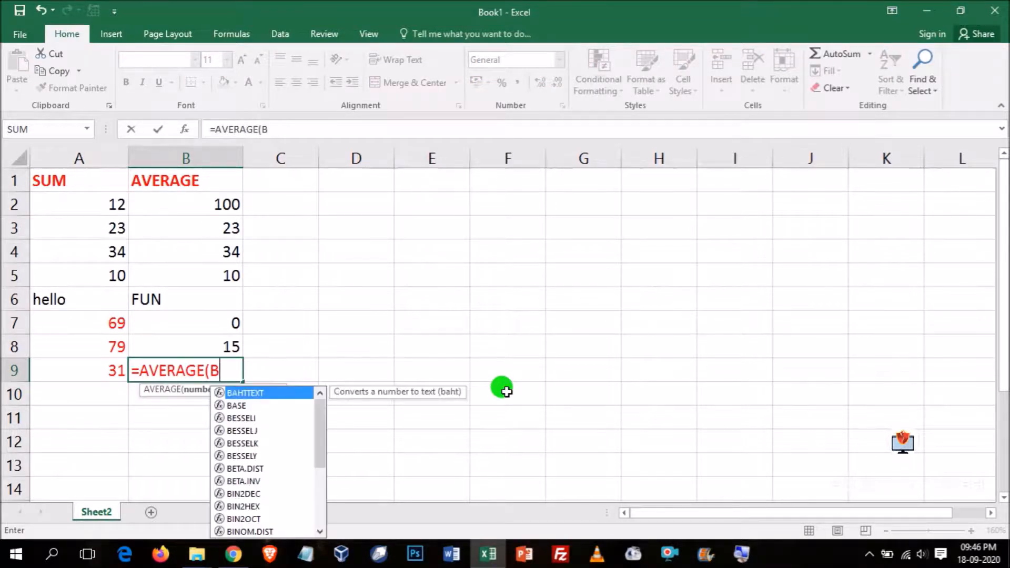
{"action": "key", "text": "BackSpace"}
{"action": "type", "text": "10"}
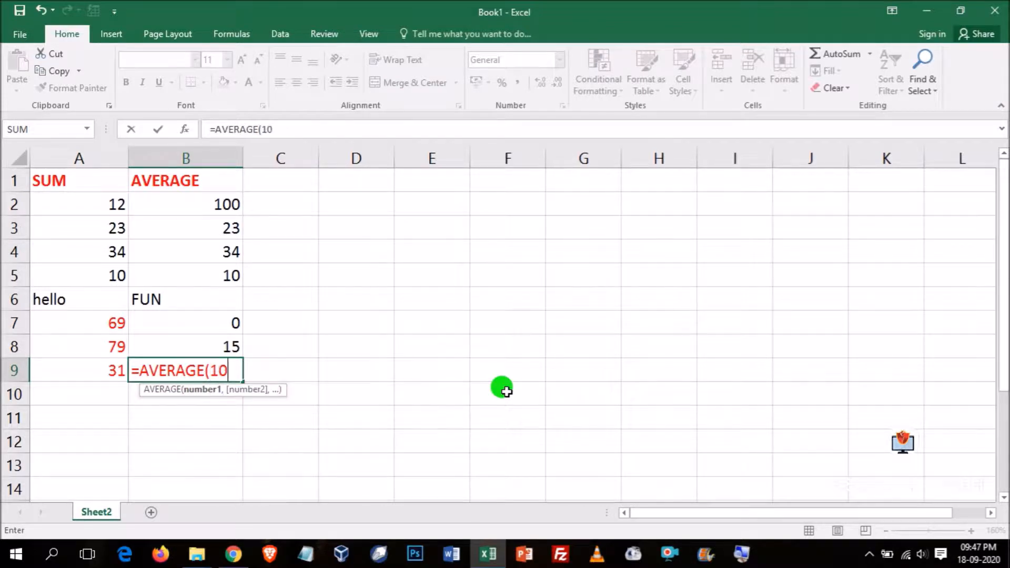
{"action": "type", "text": ","}
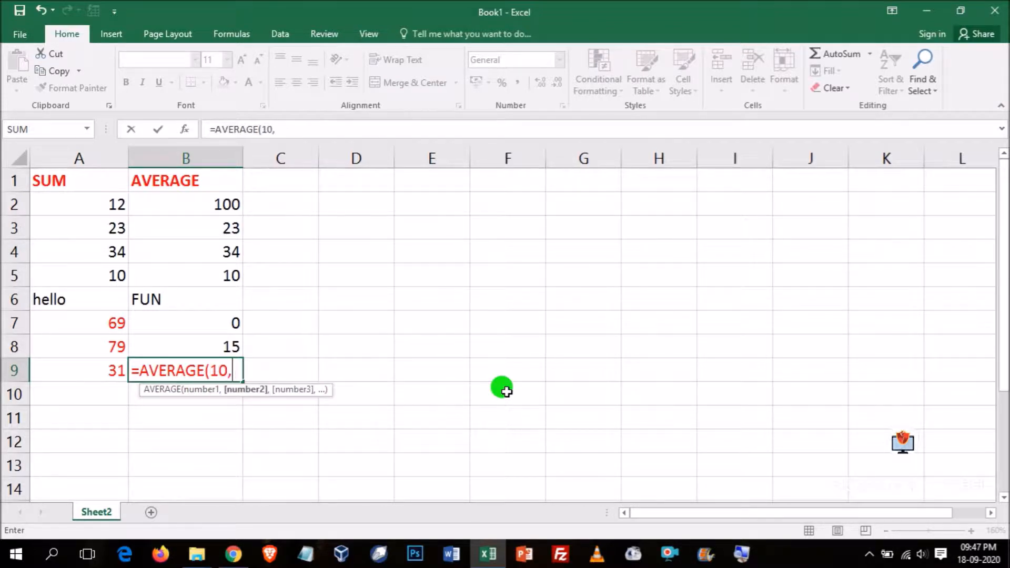
{"action": "key", "text": "BackSpace"}
{"action": "type", "text": "0"}
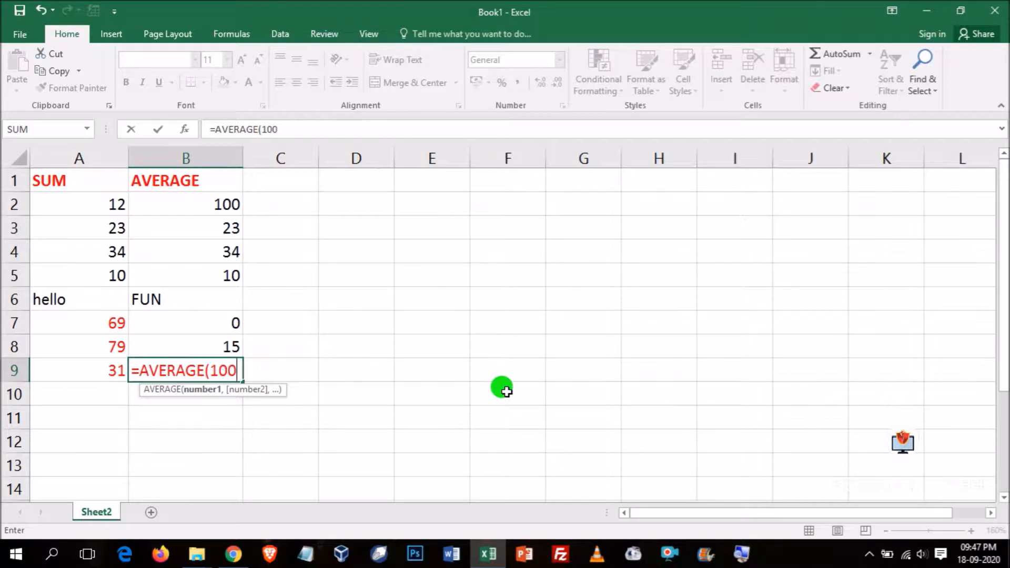
{"action": "type", "text": ", 23,3"}
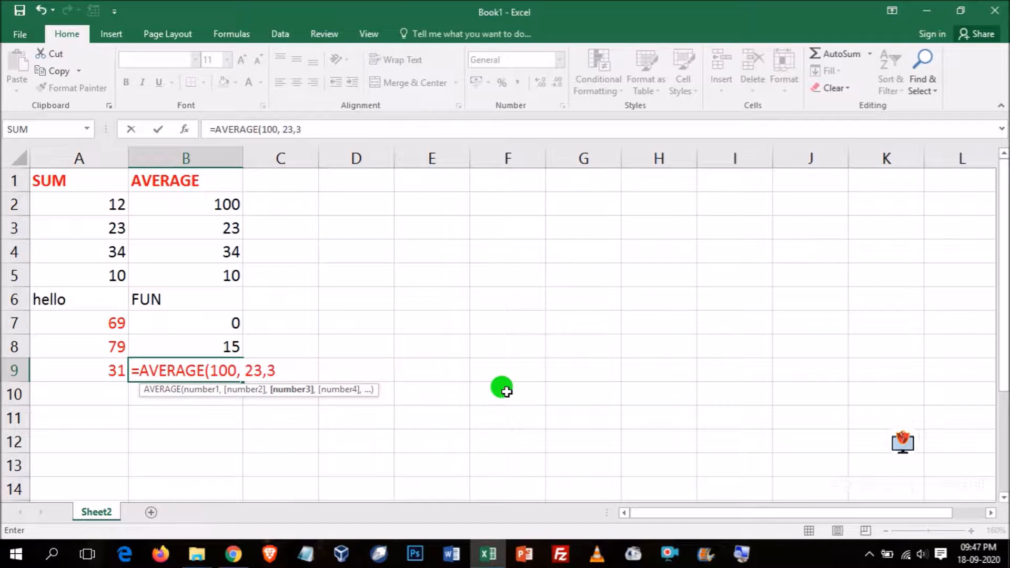
{"action": "type", "text": ")"}
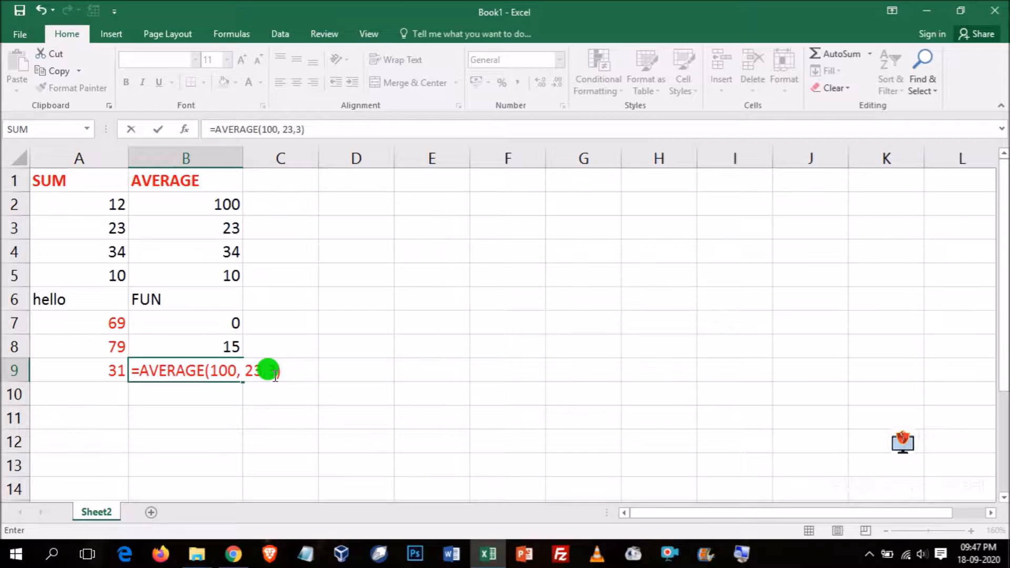
{"action": "key", "text": "Return"}
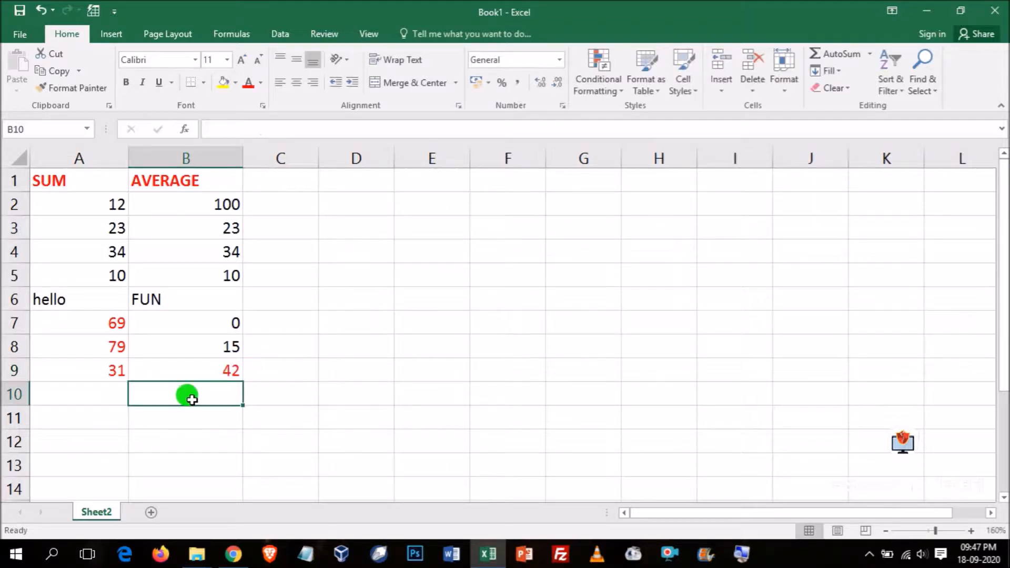
- Enter the formula =AVERAGE(B2:B8) in cell B10 to average the column's range, and review the cell
{"action": "type", "text": "=AVERAGE"}
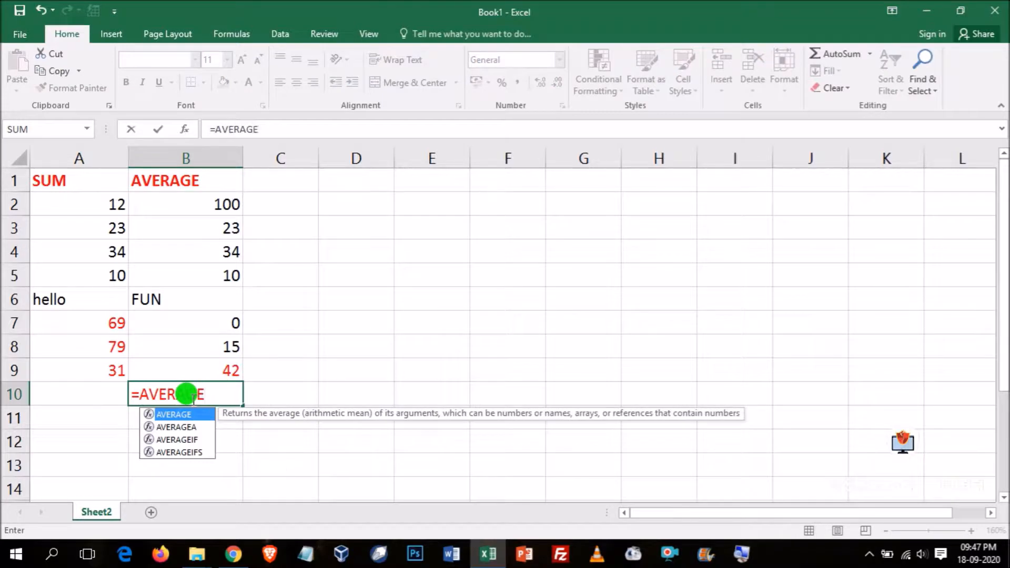
{"action": "type", "text": "("}
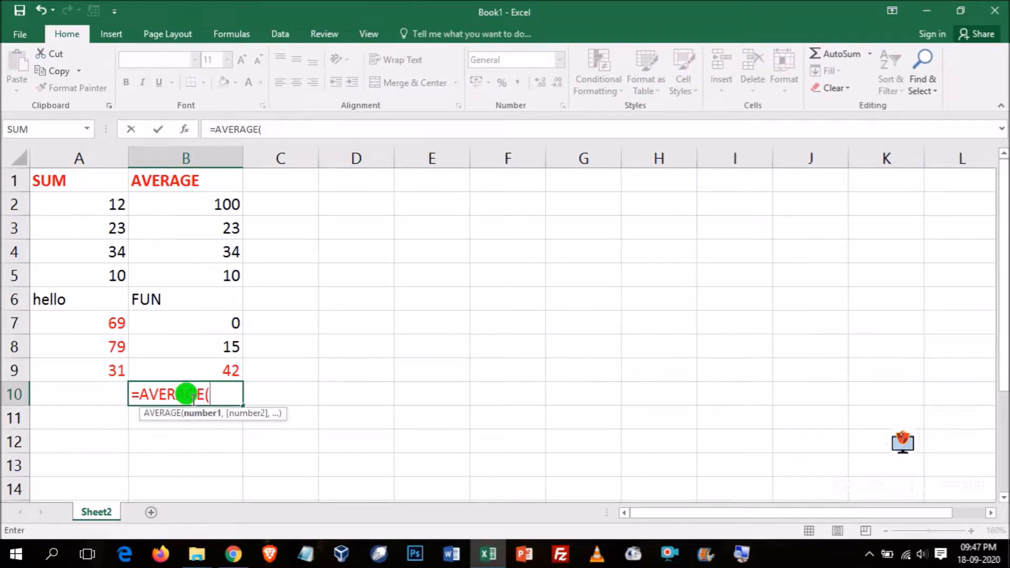
{"action": "type", "text": "B2:B"}
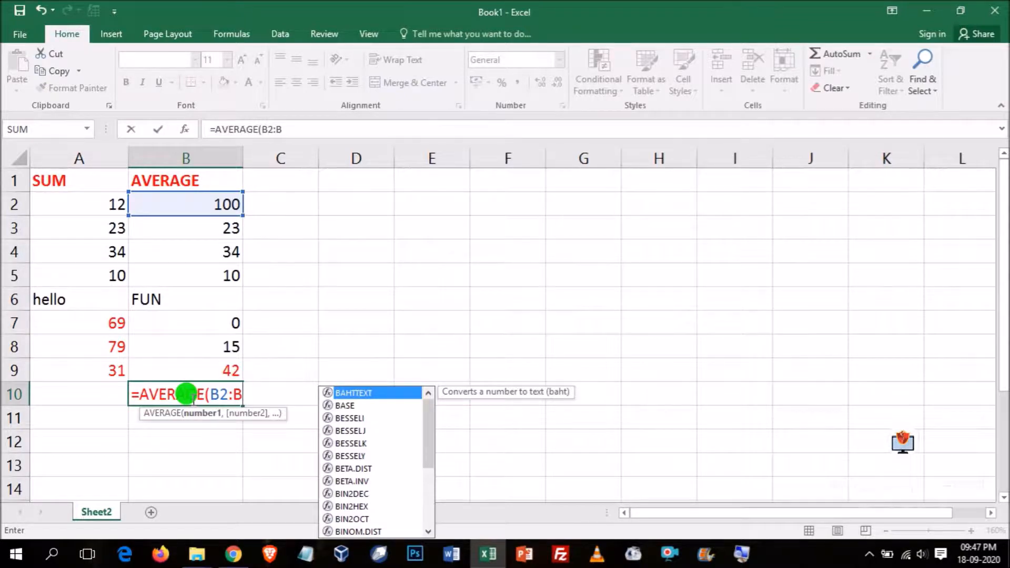
{"action": "type", "text": "8)"}
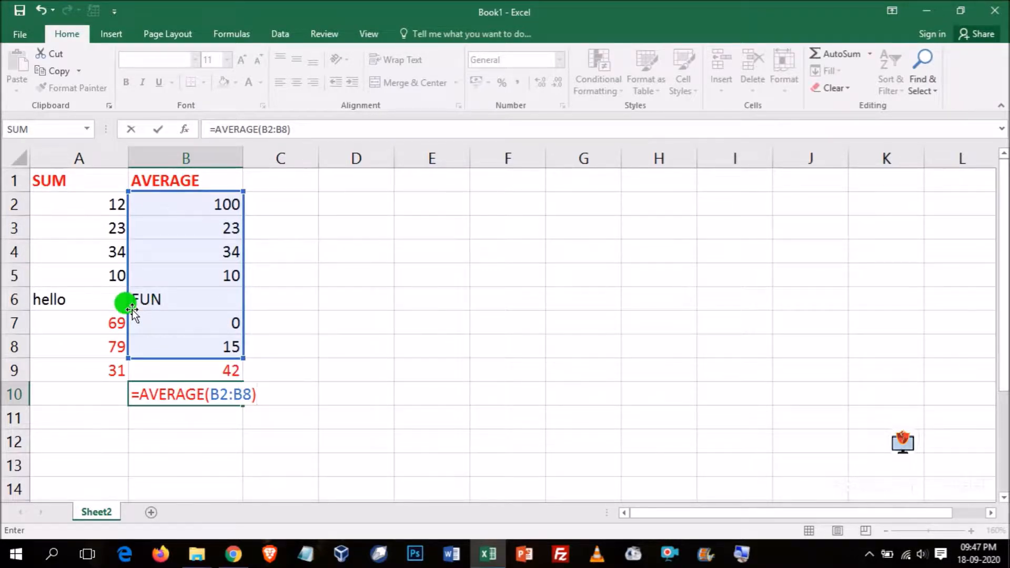
{"action": "key", "text": "Return"}
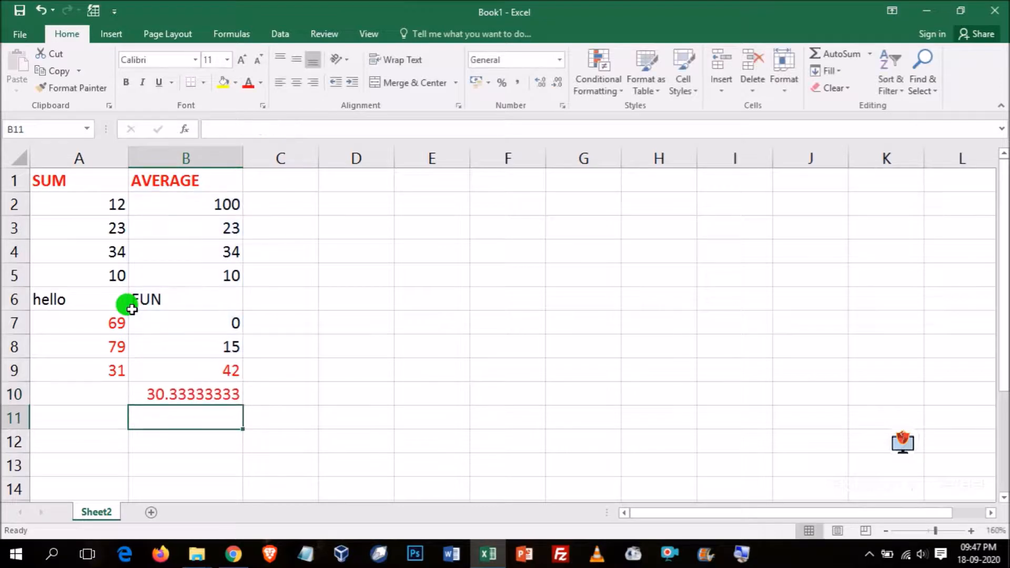
{"action": "left_click", "coordinate": [176, 393]}
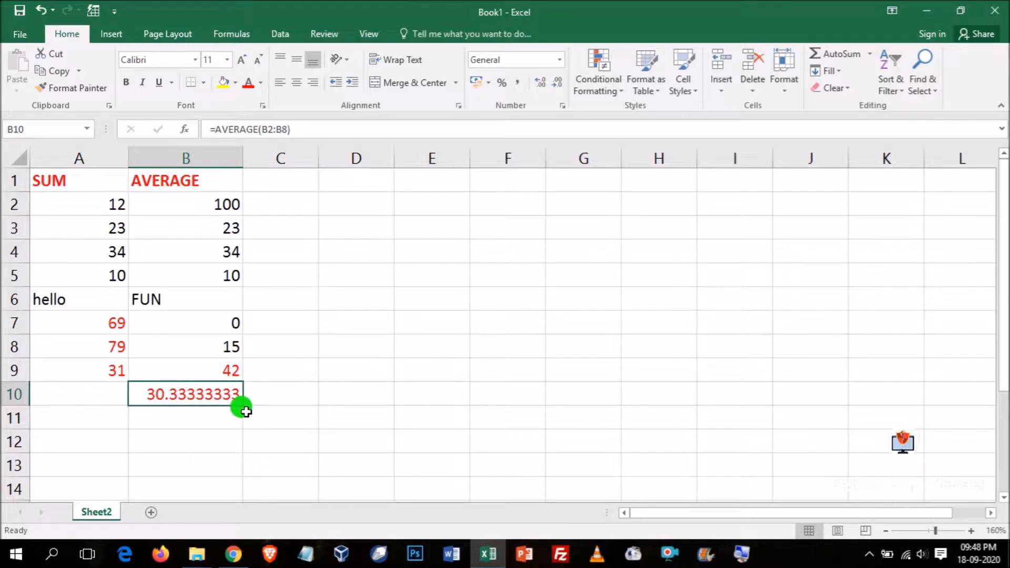
- Enter the formula =AVERAGE(B5, TRUE, 10) in cell B11 to average a cell reference, a logical value and a number
{"action": "left_click", "coordinate": [184, 413]}
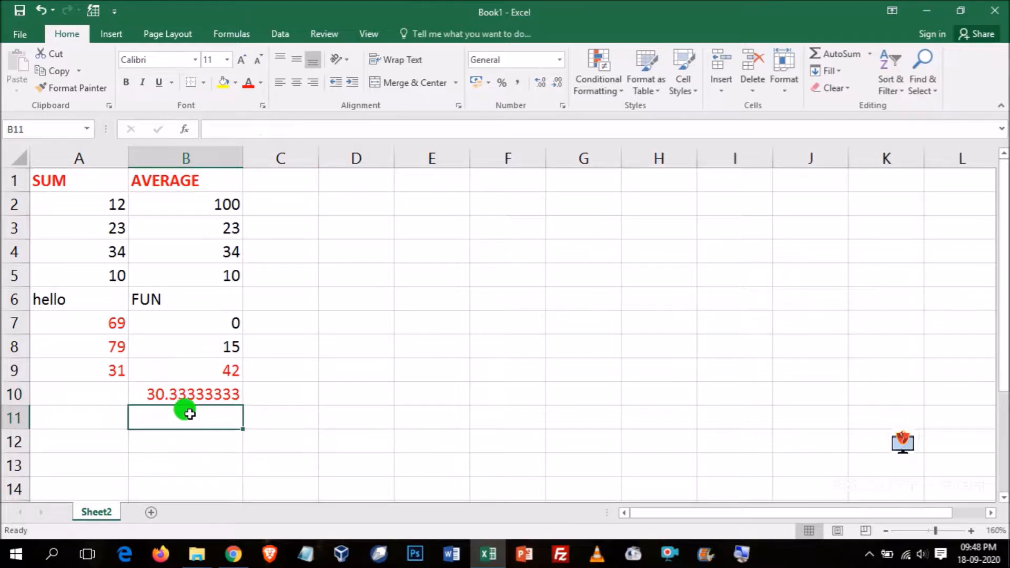
{"action": "type", "text": "=AV"}
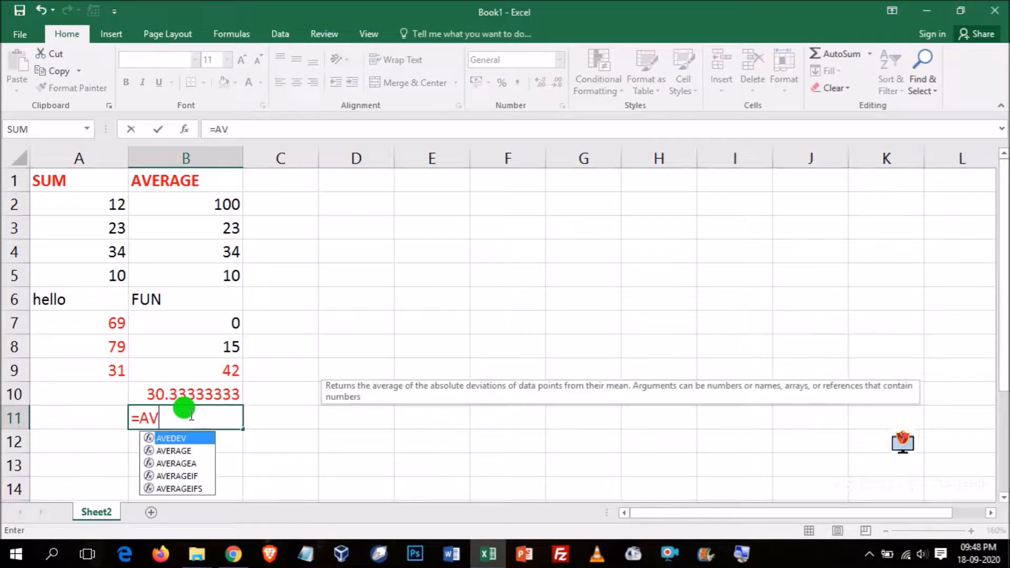
{"action": "type", "text": "ERAGE("}
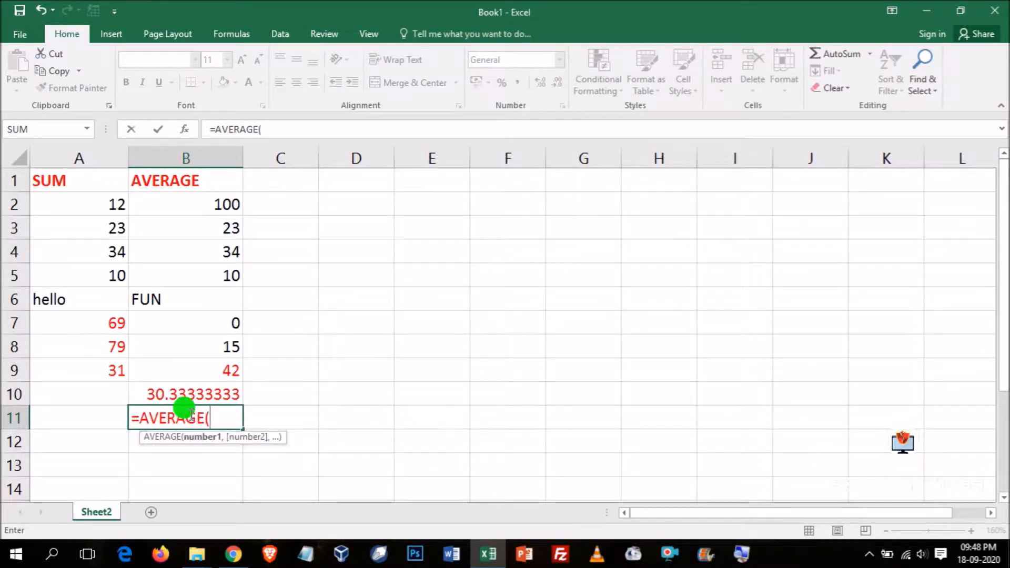
{"action": "type", "text": "A"}
{"action": "key", "text": "BackSpace"}
{"action": "type", "text": "B"}
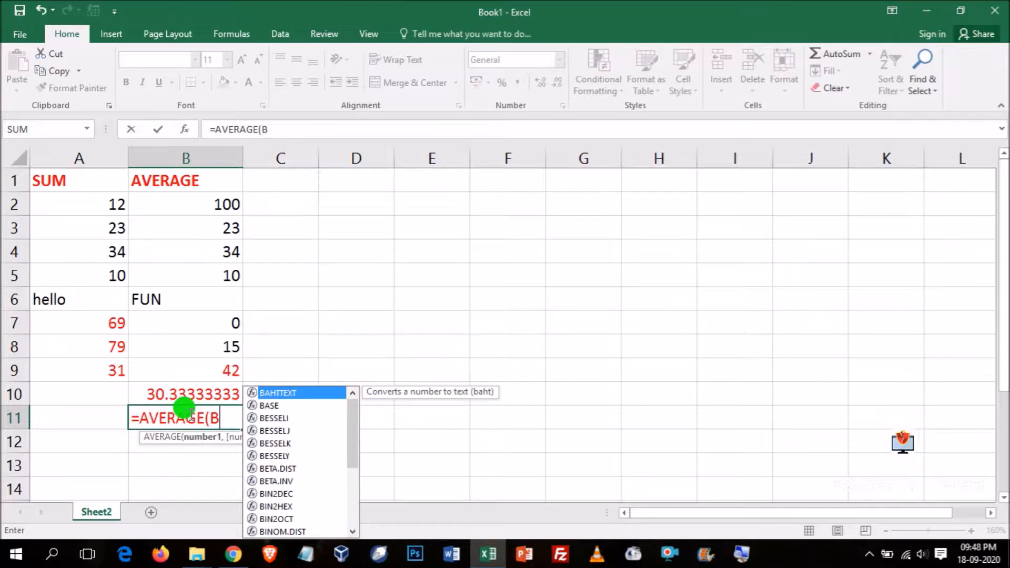
{"action": "type", "text": "5"}
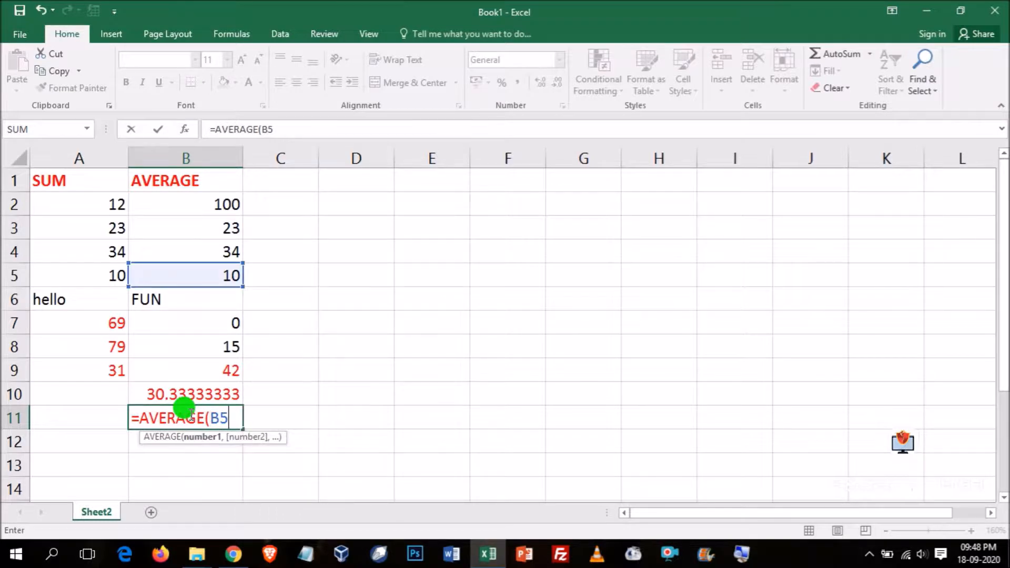
{"action": "type", "text": ", TRUE"}
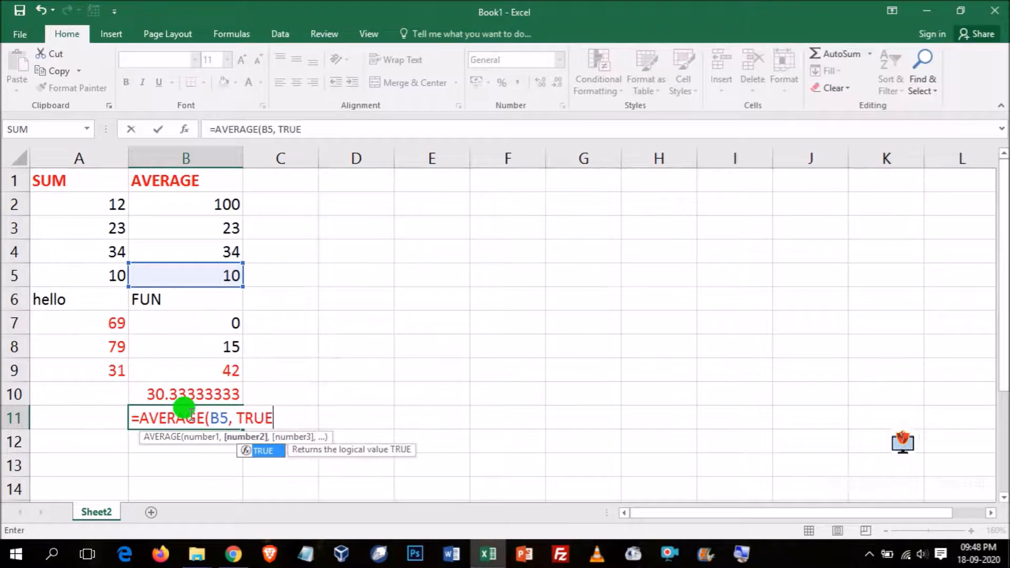
{"action": "type", "text": ", 10)"}
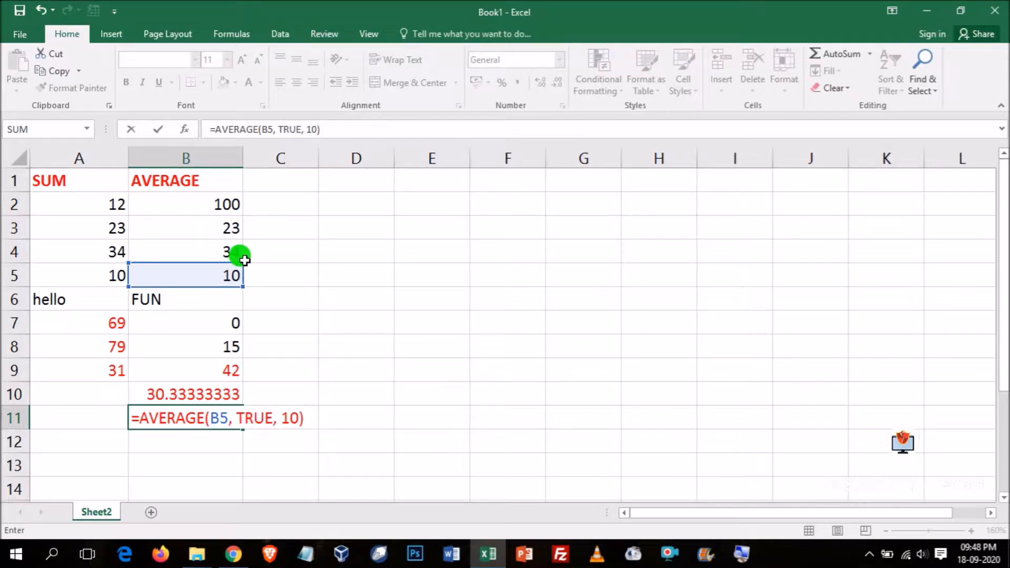
{"action": "key", "text": "Return"}
{"action": "left_click", "coordinate": [200, 411]}
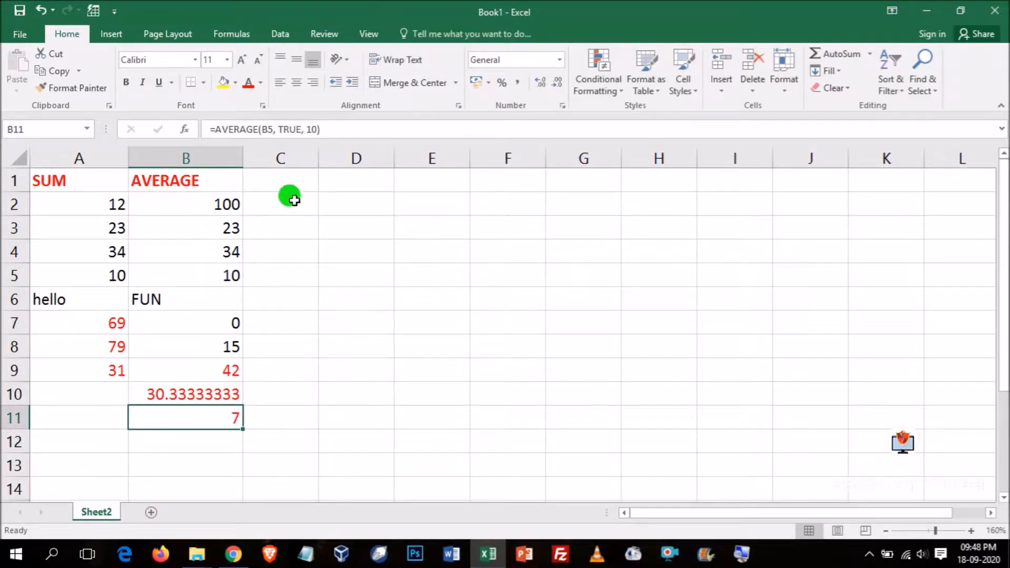
- Add the heading COUNT in cell C1 and widen column C
{"action": "left_click", "coordinate": [274, 179]}
{"action": "key", "text": "F2"}
{"action": "type", "text": "COUNT"}
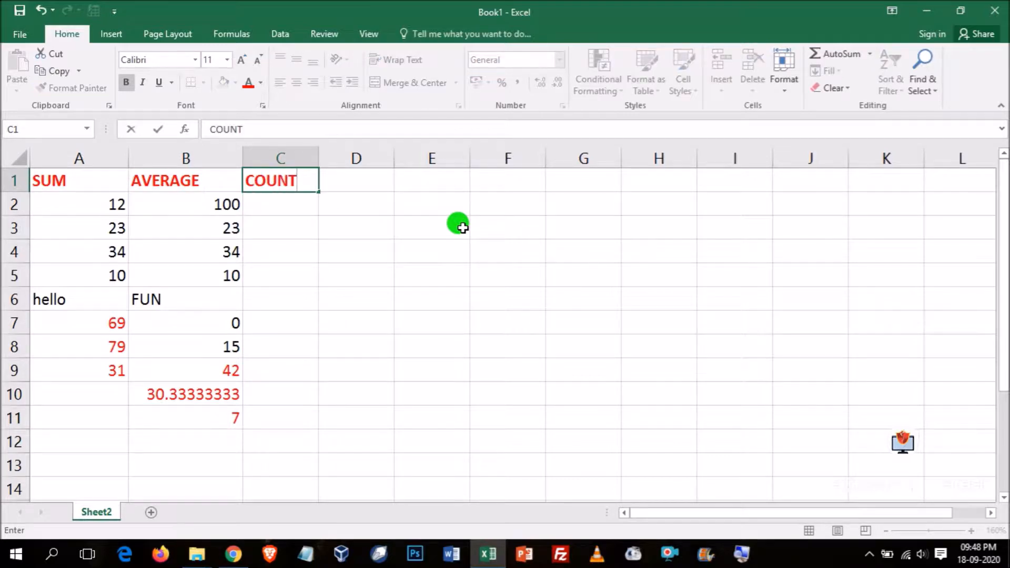
{"action": "key", "text": "Return"}
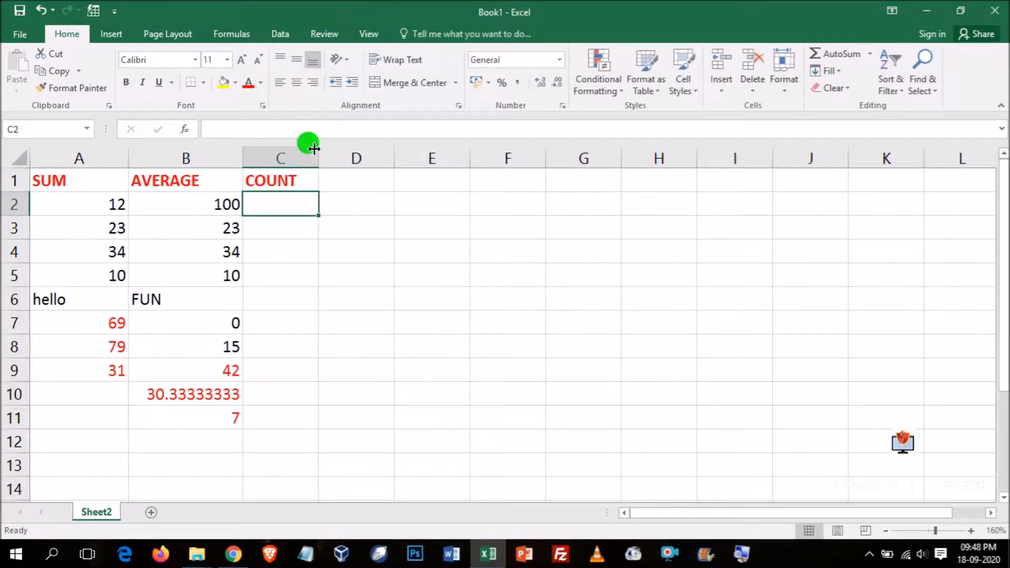
{"action": "left_click_drag", "start_coordinate": [319, 158], "coordinate": [350, 158]}
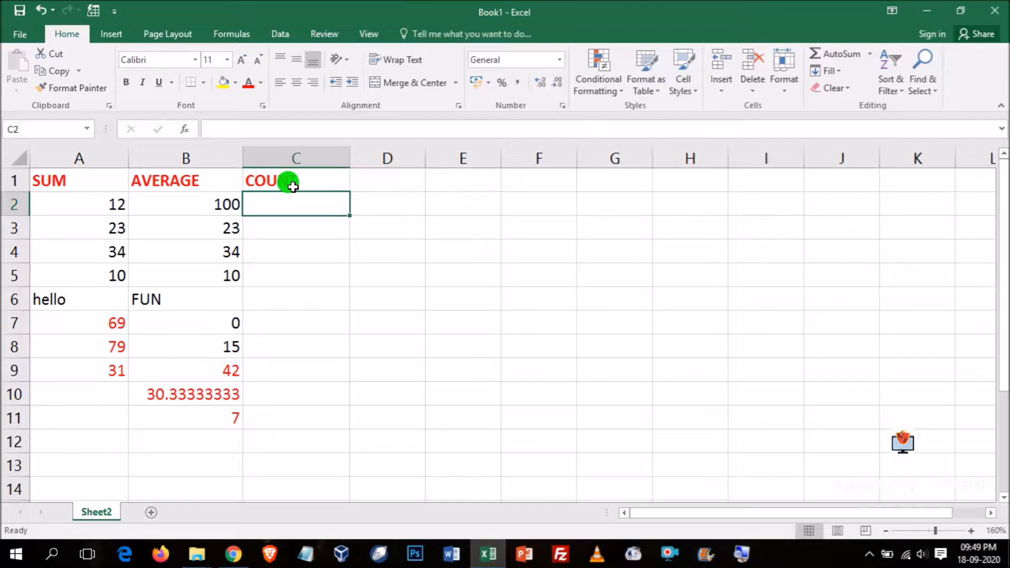
- Enter 100, the date 9/7/2020, 34 and 10 in cells C2 to C5 under the COUNT heading
{"action": "type", "text": "100"}
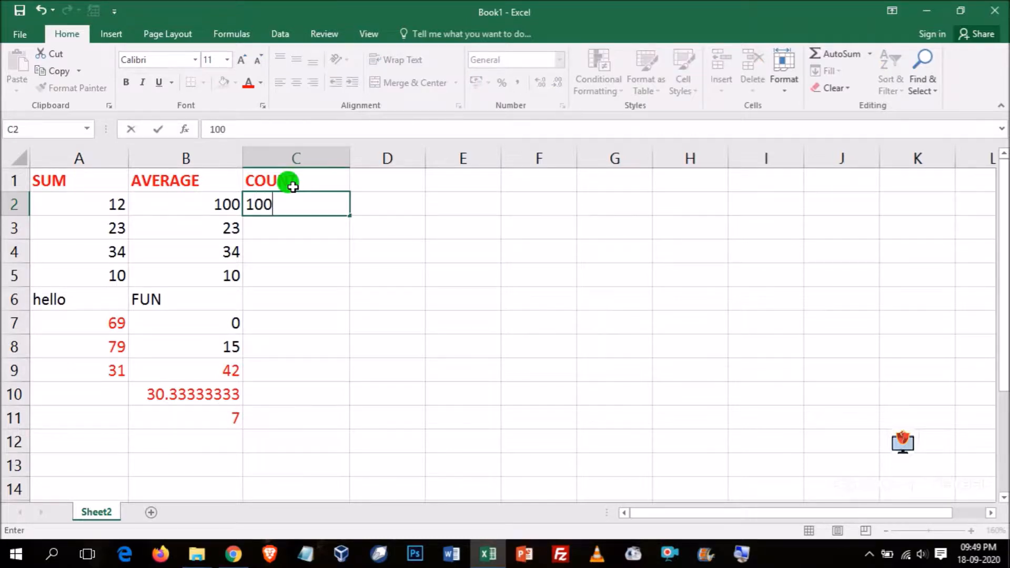
{"action": "key", "text": "Return"}
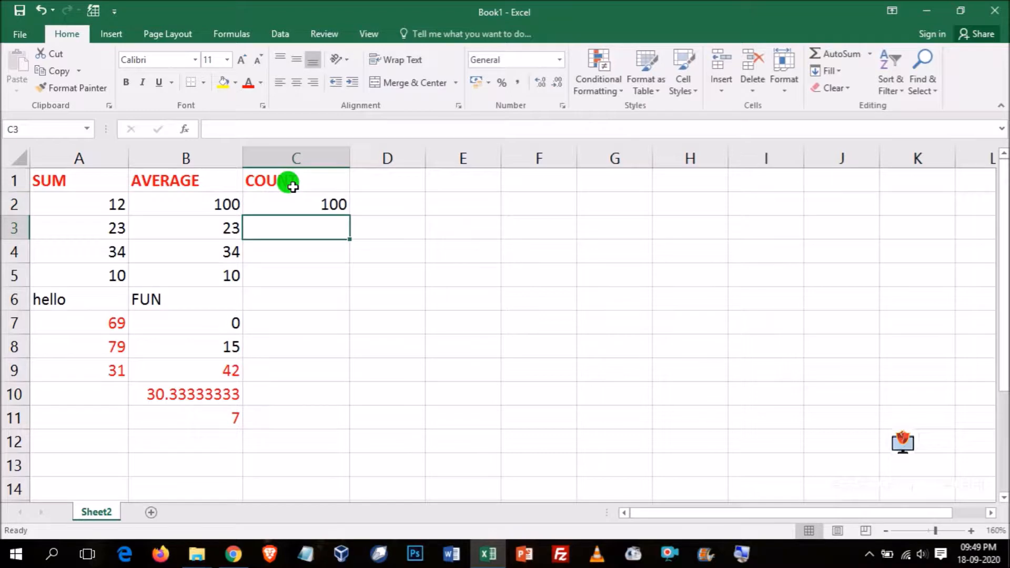
{"action": "type", "text": "9"}
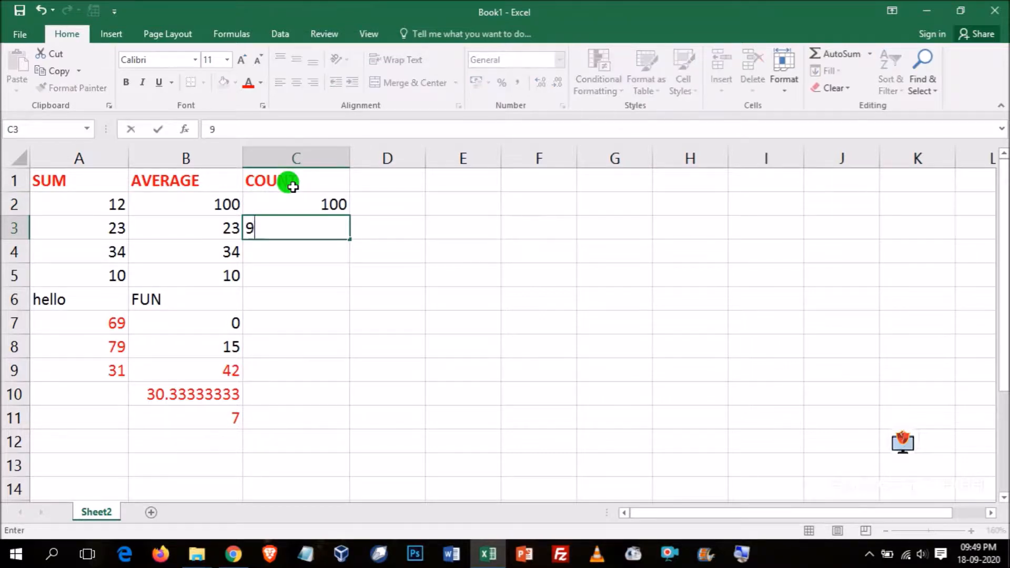
{"action": "type", "text": "/7/2020"}
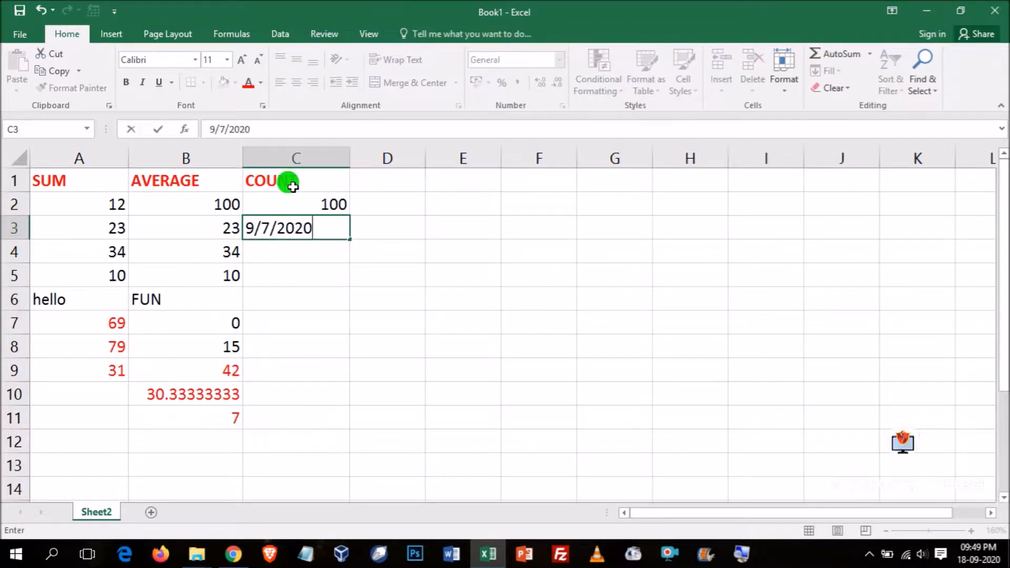
{"action": "key", "text": "Return"}
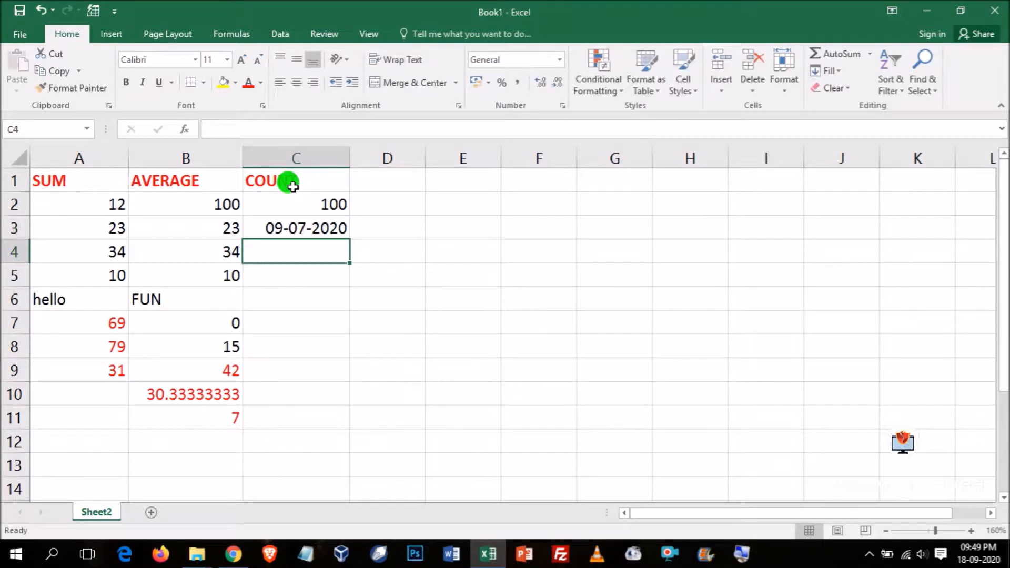
{"action": "type", "text": "34"}
{"action": "key", "text": "Return"}
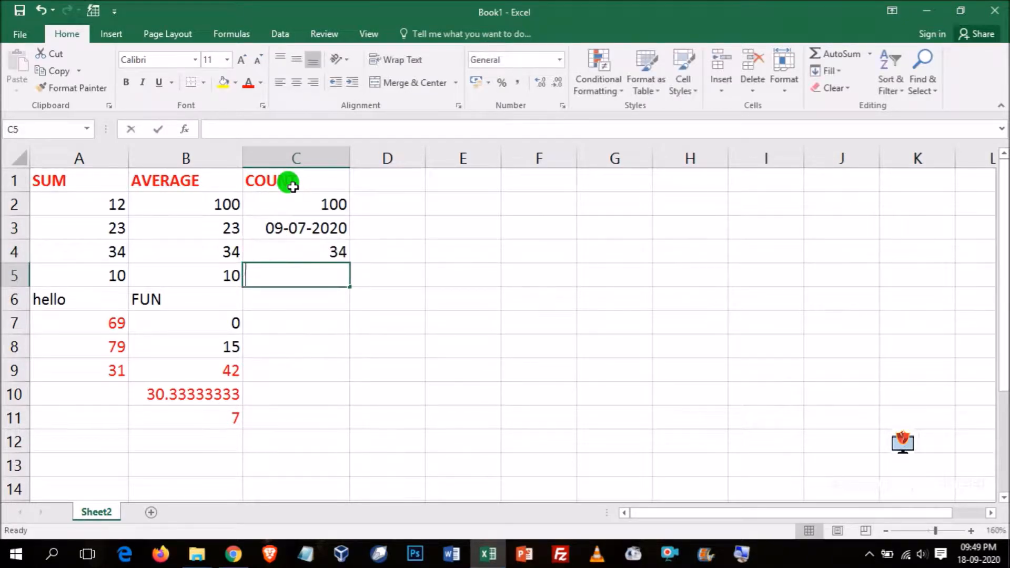
{"action": "type", "text": "10"}
{"action": "key", "text": "Return"}
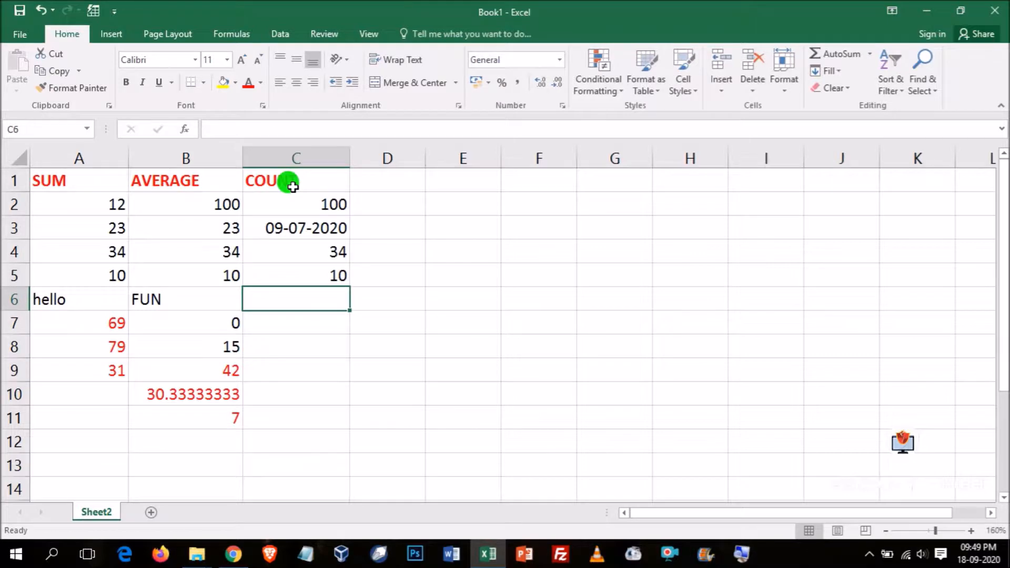
- Enter the text FUN in cell C6, 0 in cell C7 and "12" with its quotation marks in cell C8
{"action": "type", "text": "FUN"}
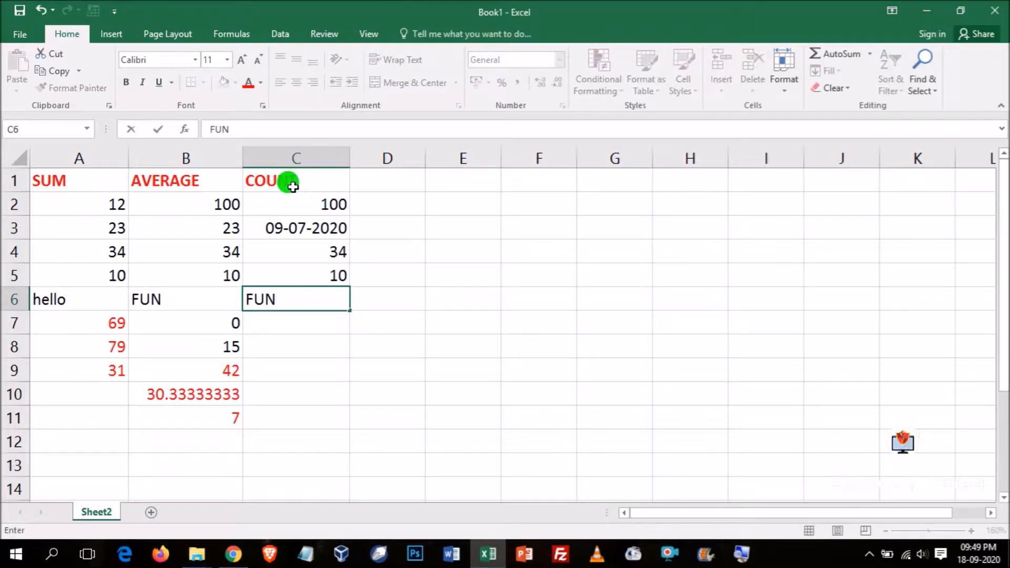
{"action": "key", "text": "Return"}
{"action": "type", "text": "0"}
{"action": "key", "text": "Return"}
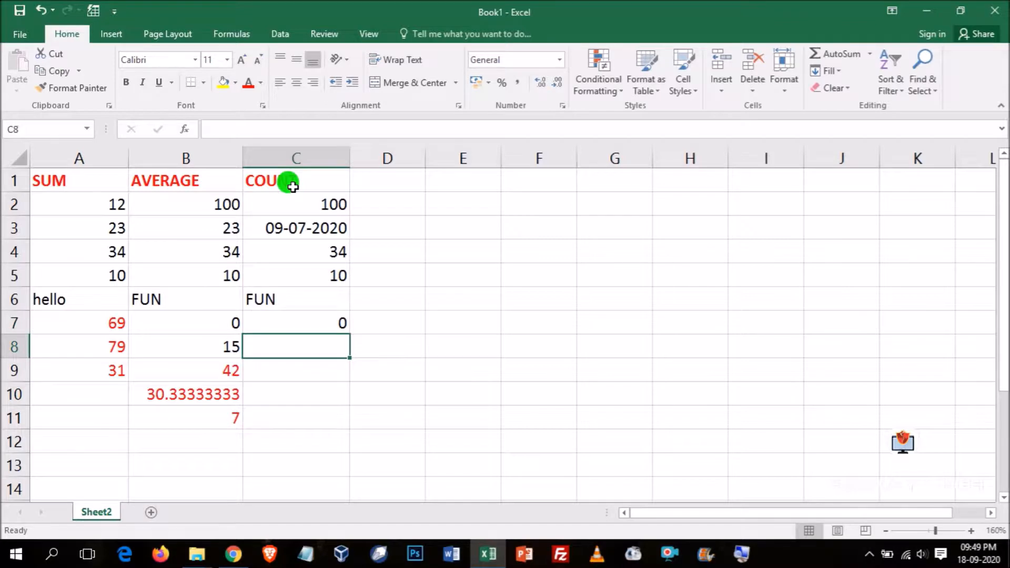
{"action": "type", "text": "\"12\""}
{"action": "key", "text": "Return"}
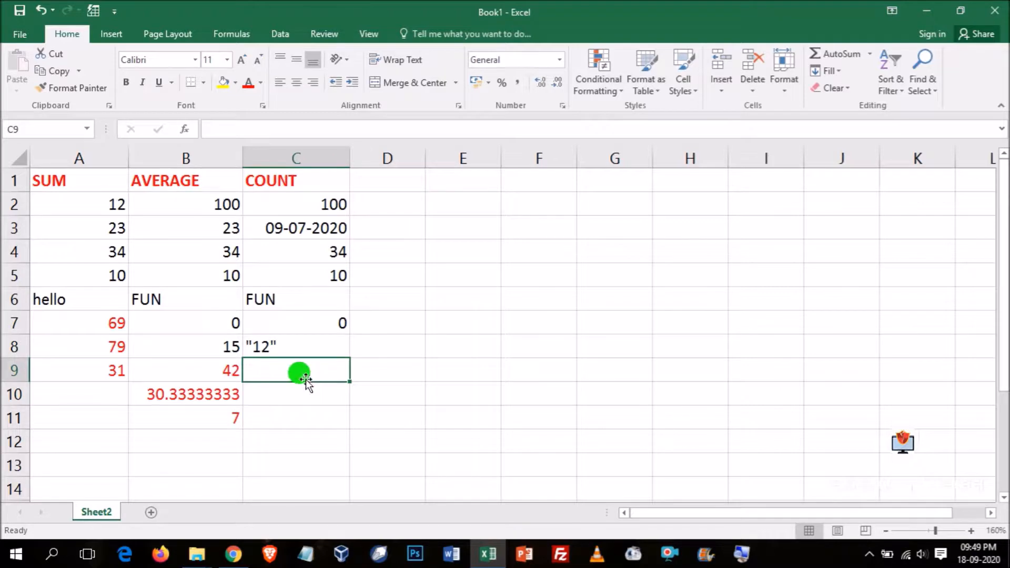
- Enter the formula =COUNT(100,23,3) in cell C9 and apply the red font color to cells C9 to C11
{"action": "type", "text": "=COUNT"}
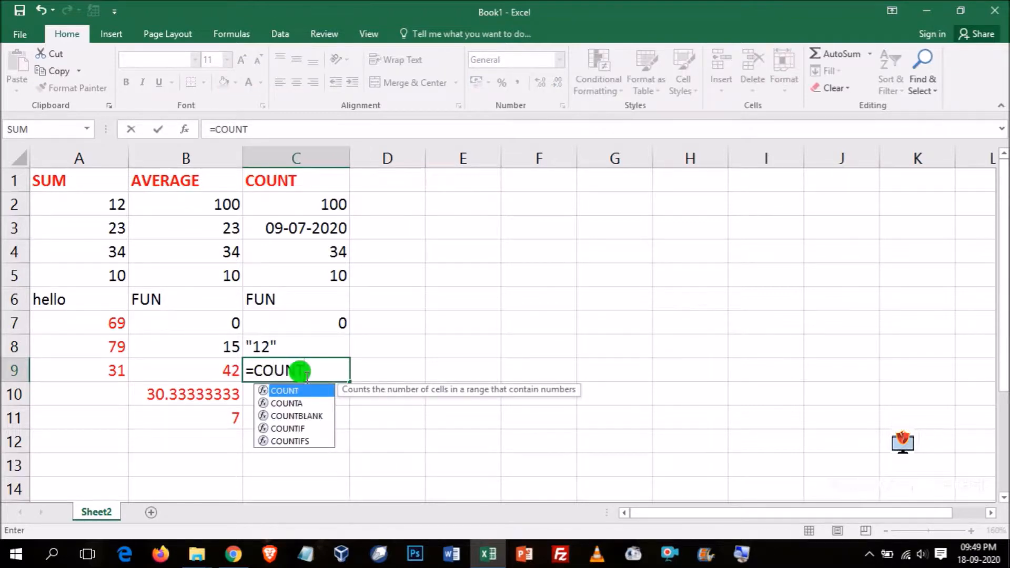
{"action": "type", "text": "(100,23,3"}
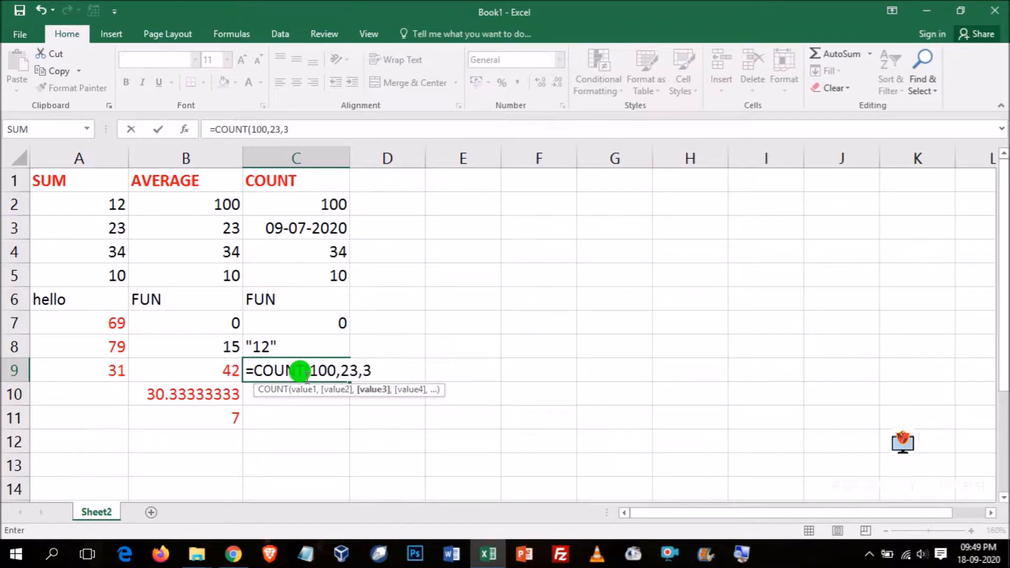
{"action": "type", "text": ")"}
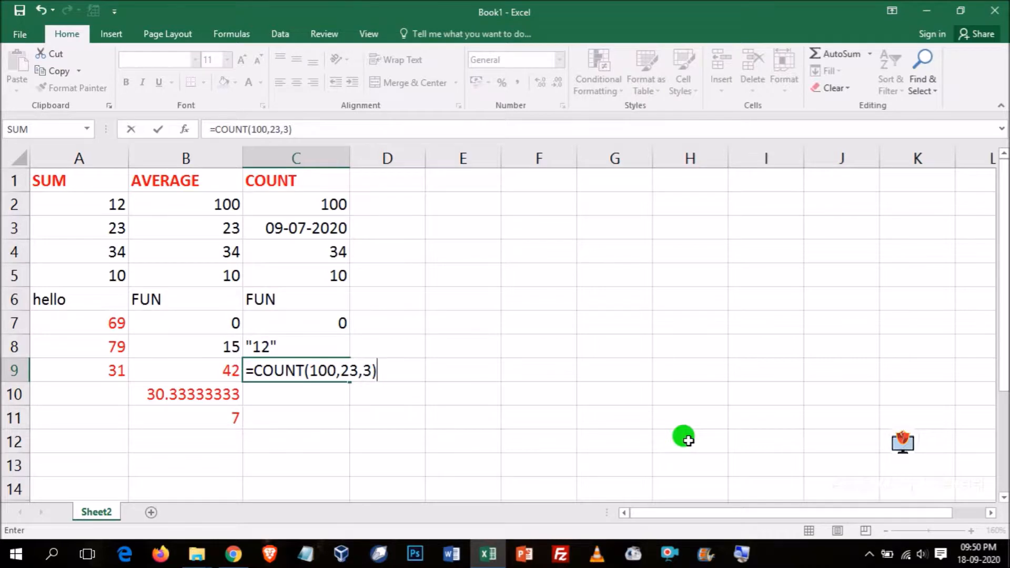
{"action": "key", "text": "Return"}
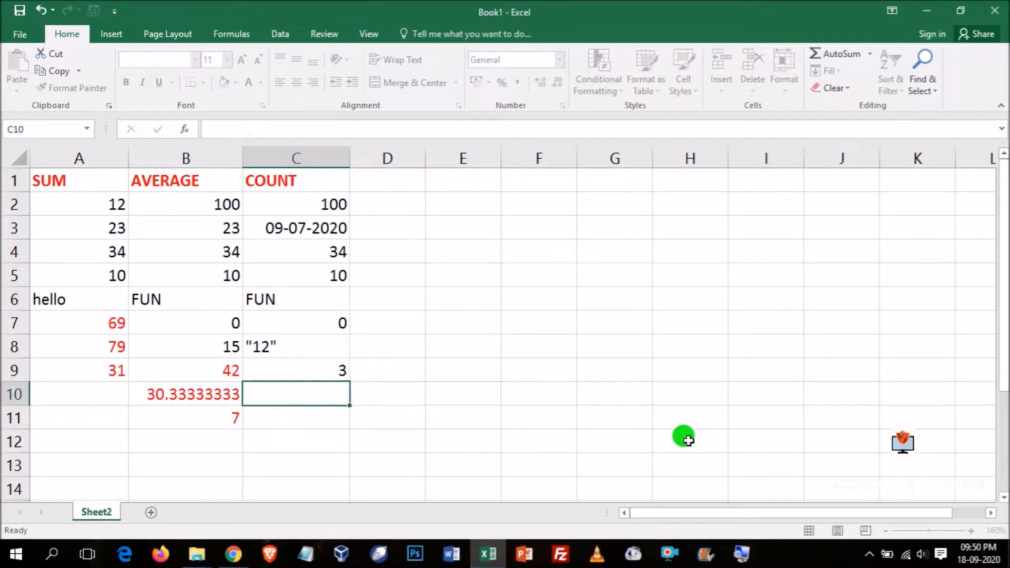
{"action": "left_click_drag", "start_coordinate": [274, 366], "coordinate": [301, 418]}
{"action": "left_click", "coordinate": [247, 83]}
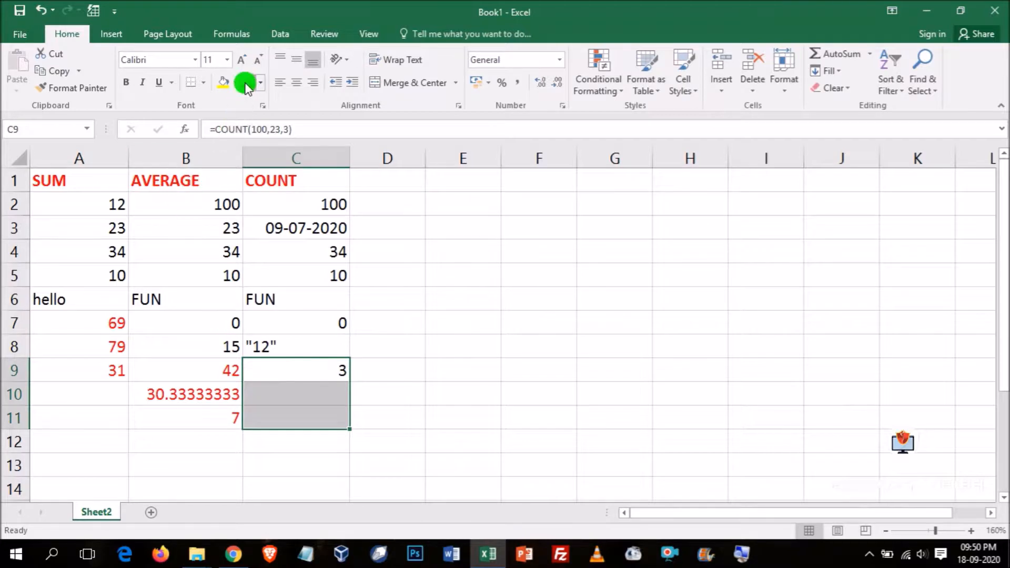
- Enter the formula =COUNT(C2:C8) in cell C10 to count the numeric entries in the column's range
{"action": "left_click", "coordinate": [292, 388]}
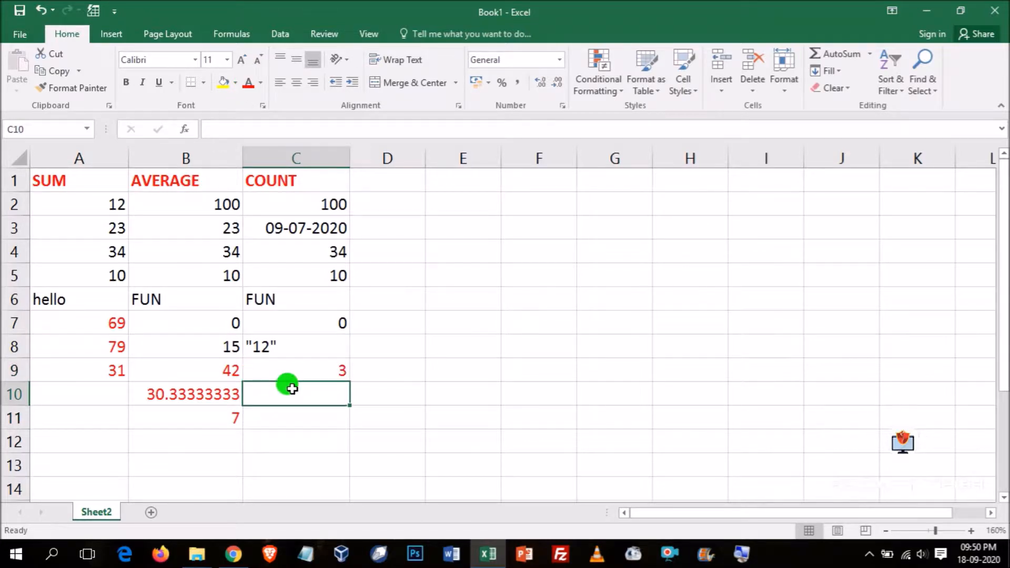
{"action": "type", "text": "=COUNT"}
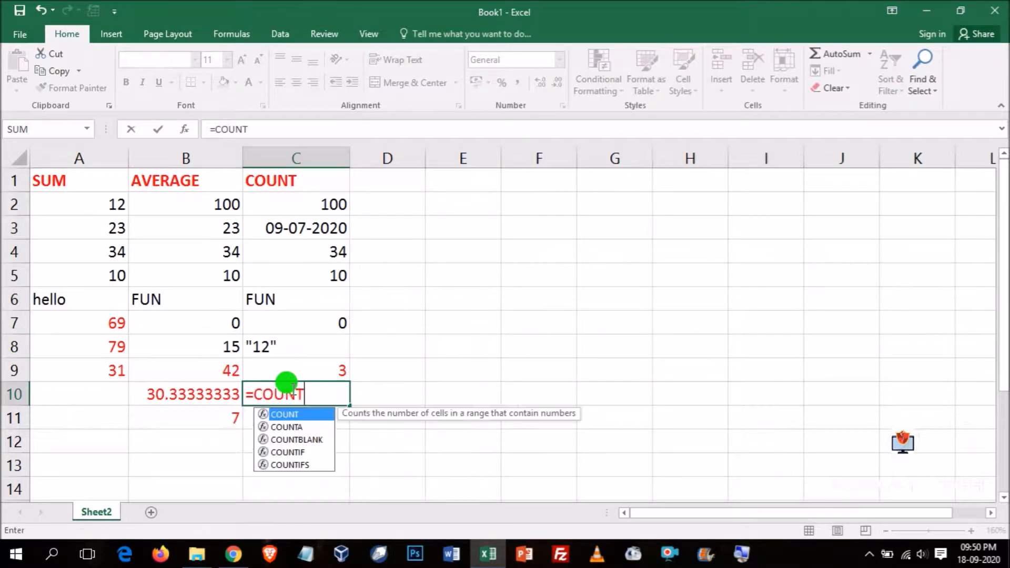
{"action": "type", "text": "("}
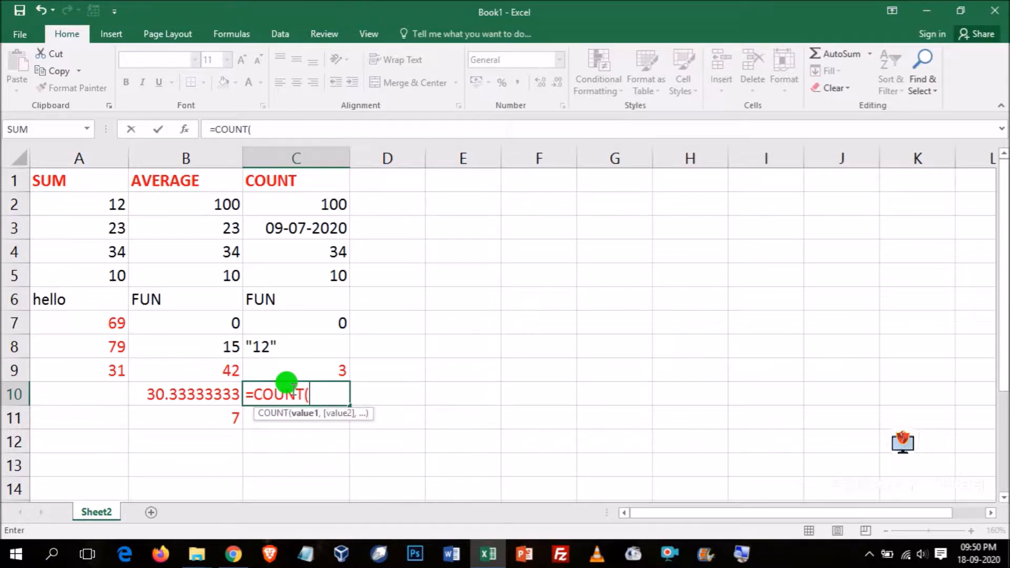
{"action": "type", "text": "C2:C"}
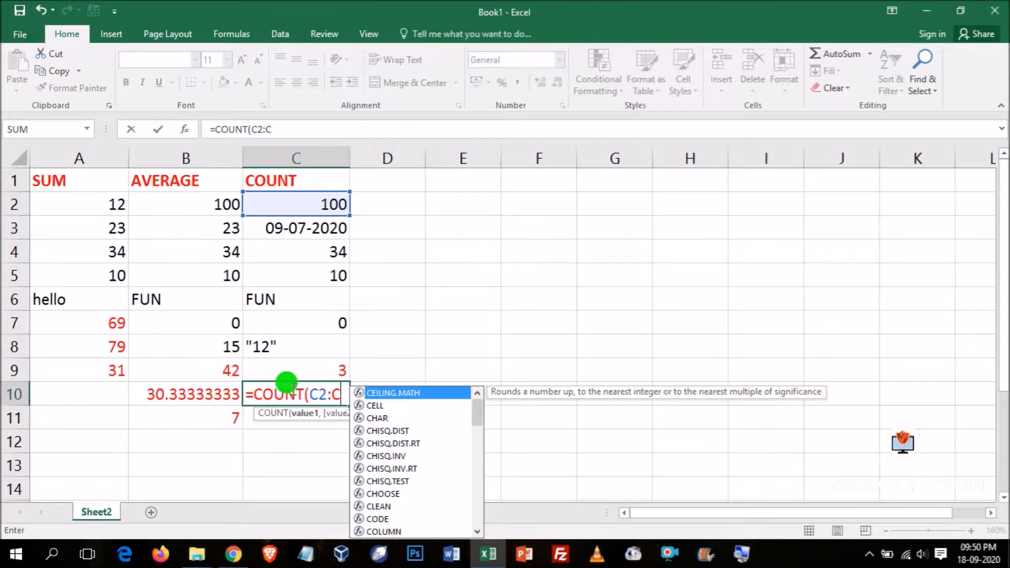
{"action": "type", "text": "8"}
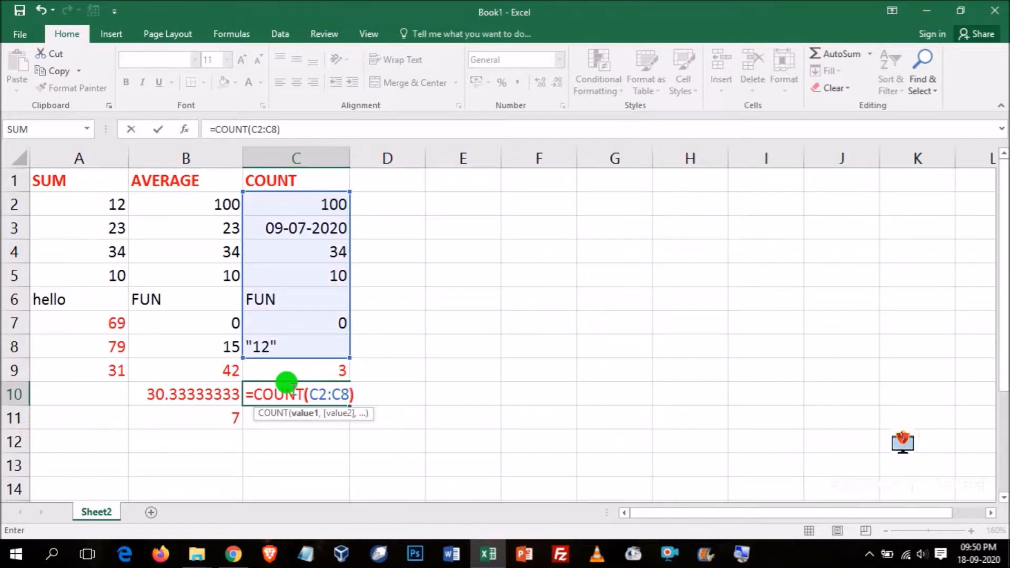
{"action": "type", "text": ")"}
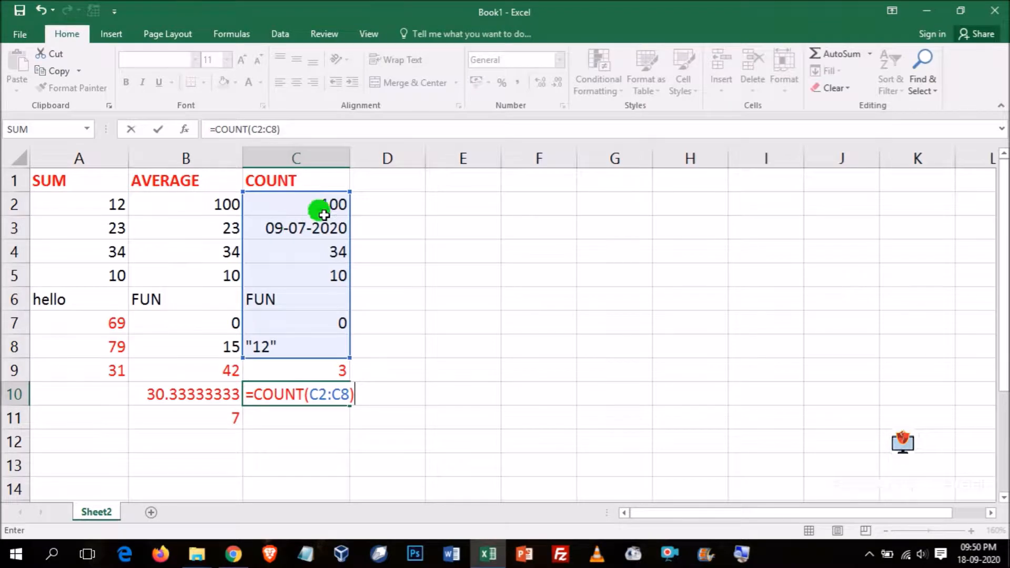
{"action": "key", "text": "Return"}
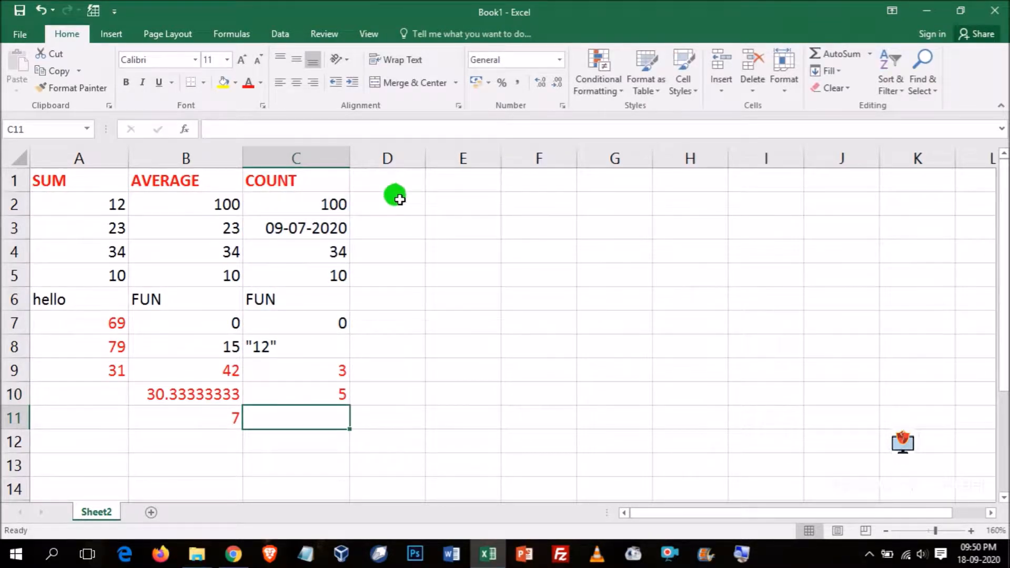
- Enter the formula =COUNT(C5, TRU,10) in cell C11 to count a cell reference, a logical-style argument and a number
{"action": "type", "text": "=COUNT("}
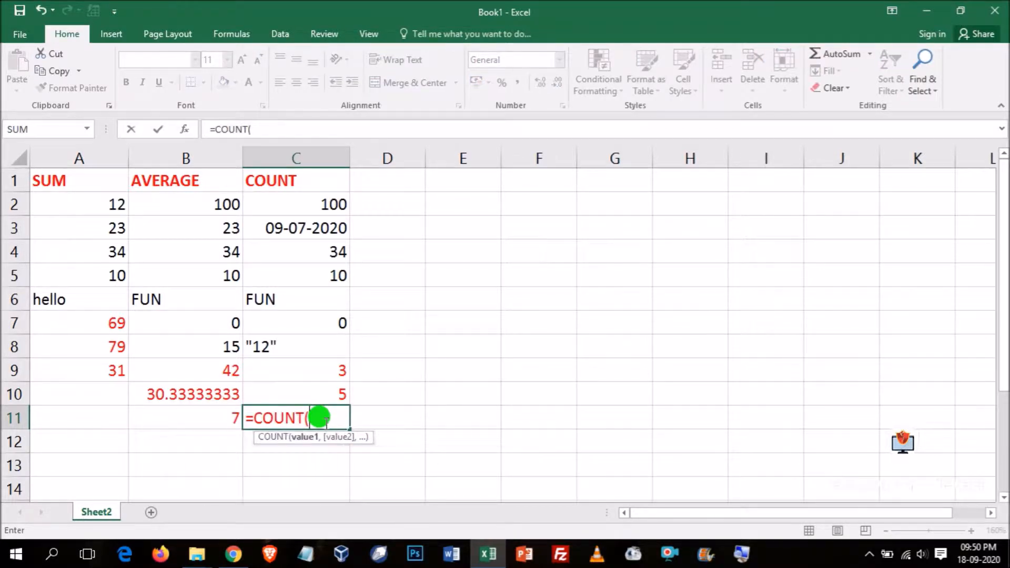
{"action": "type", "text": "C4"}
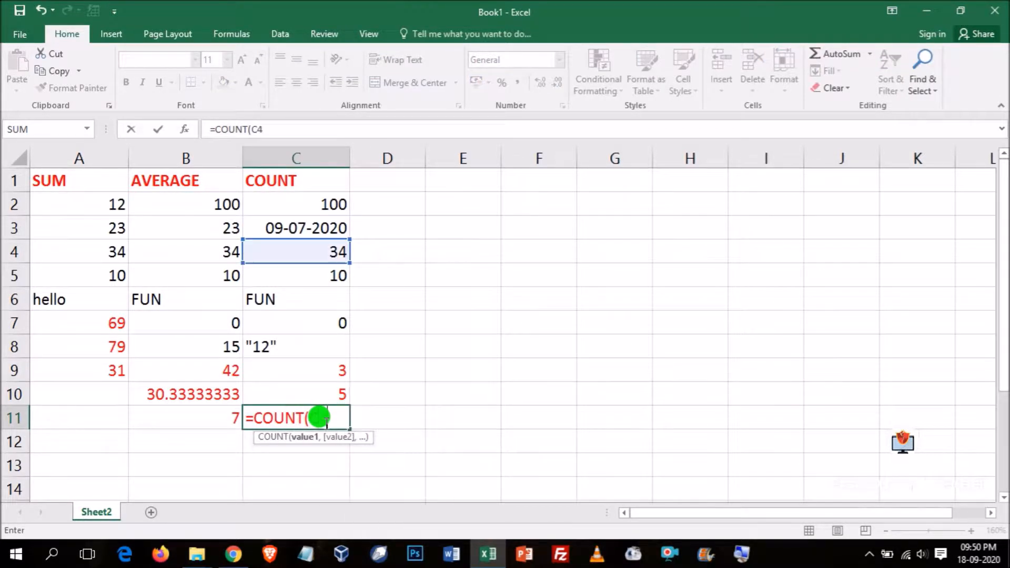
{"action": "key", "text": "BackSpace"}
{"action": "type", "text": "5"}
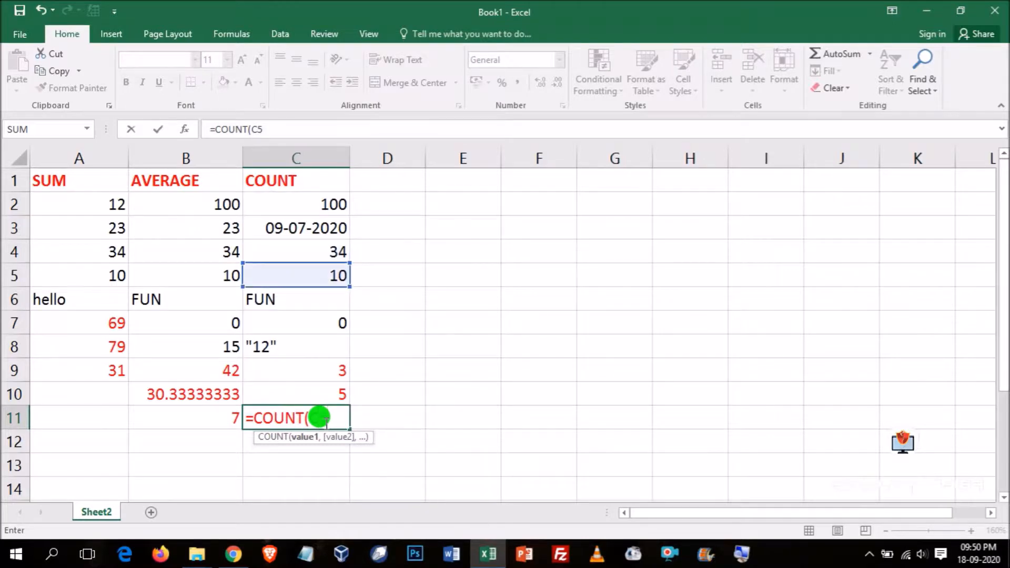
{"action": "type", "text": ","}
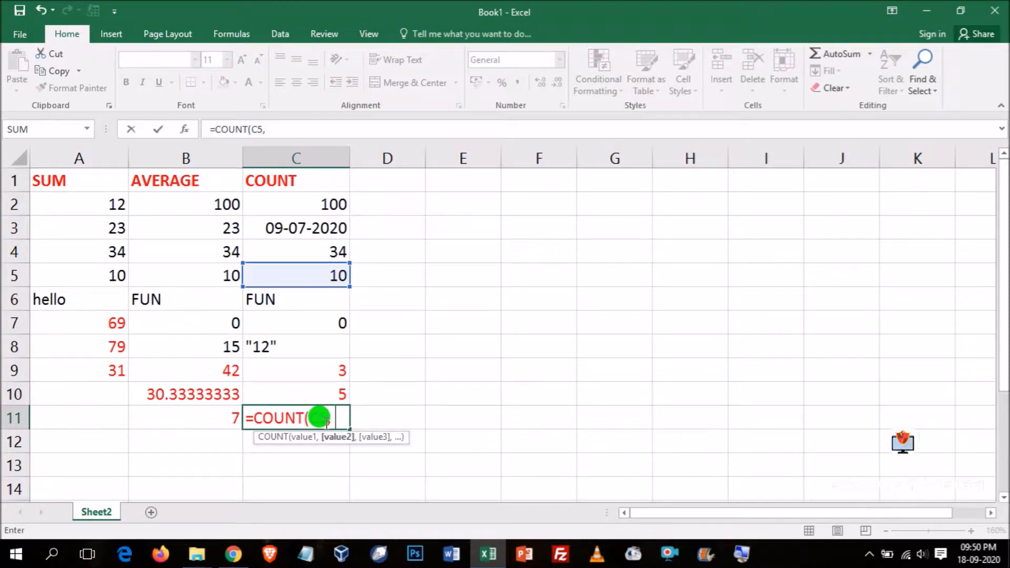
{"action": "type", "text": "T"}
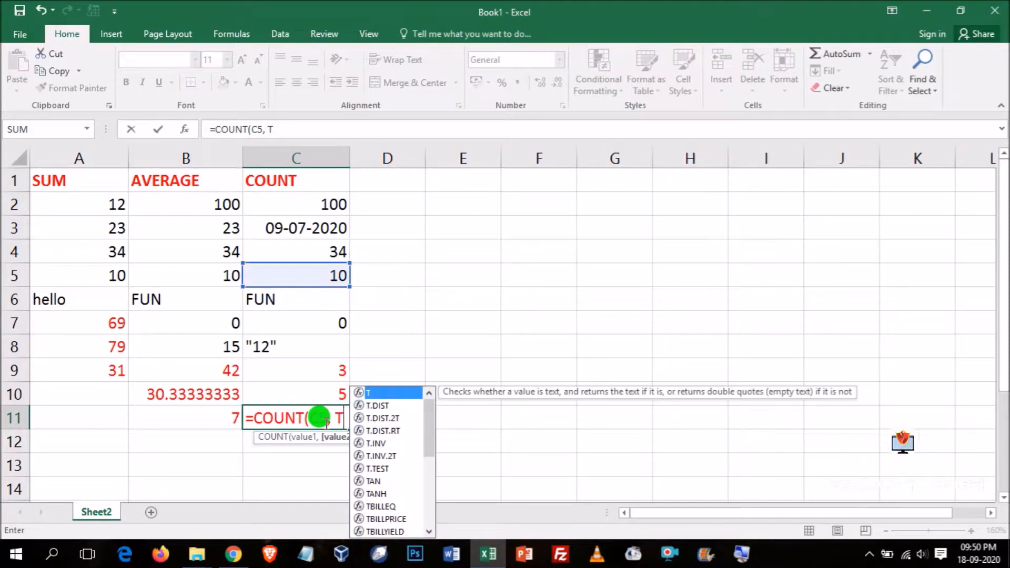
{"action": "type", "text": "RU,"}
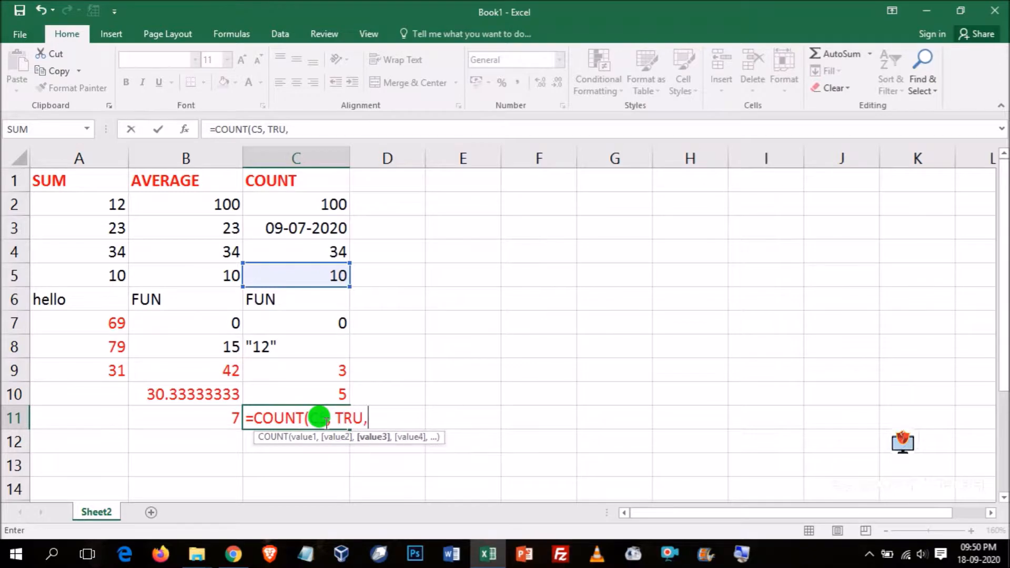
{"action": "type", "text": "10)"}
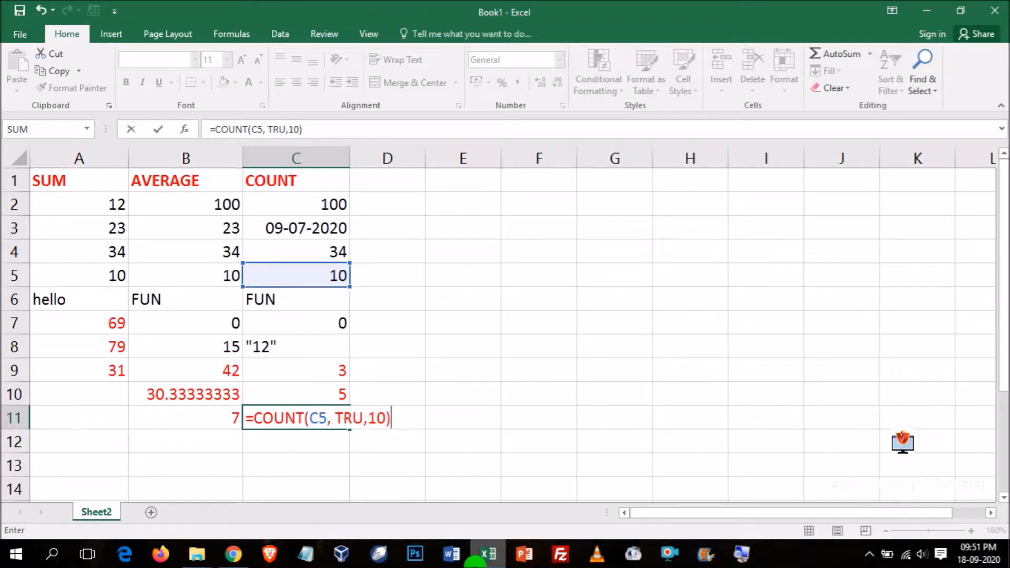
{"action": "mouse_move", "coordinate": [475, 562]}
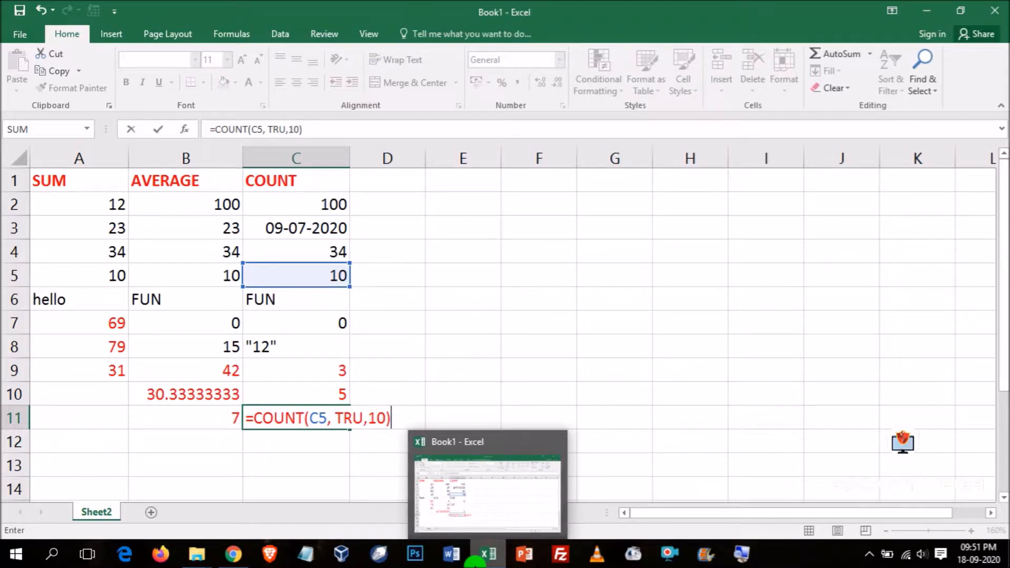
{"action": "key", "text": "Return"}
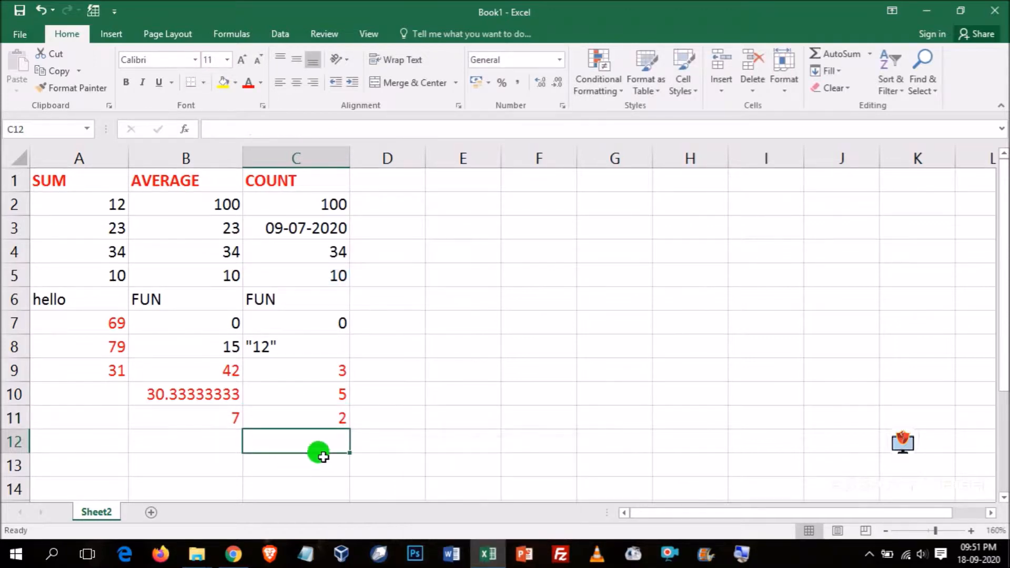
- Examine the formula in cell C11 and display all the sheet's formulas to compare them, returning to the normal results view
{"action": "left_click", "coordinate": [320, 427]}
{"action": "left_click", "coordinate": [309, 129]}
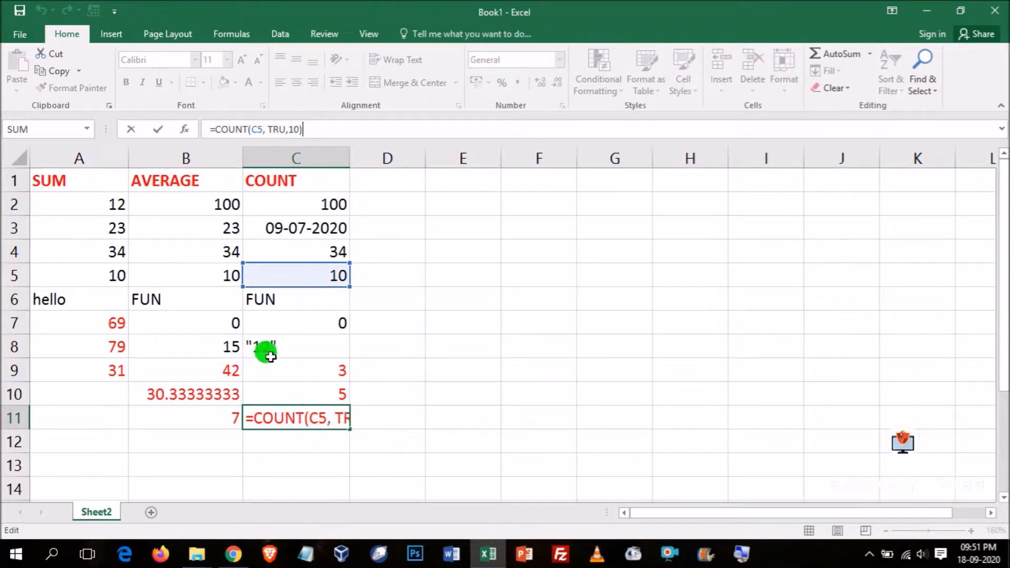
{"action": "left_click", "coordinate": [238, 33]}
{"action": "left_click", "coordinate": [531, 392]}
{"action": "left_click", "coordinate": [330, 417]}
{"action": "left_click", "coordinate": [653, 53]}
{"action": "left_click", "coordinate": [577, 482]}
{"action": "left_click", "coordinate": [521, 420]}
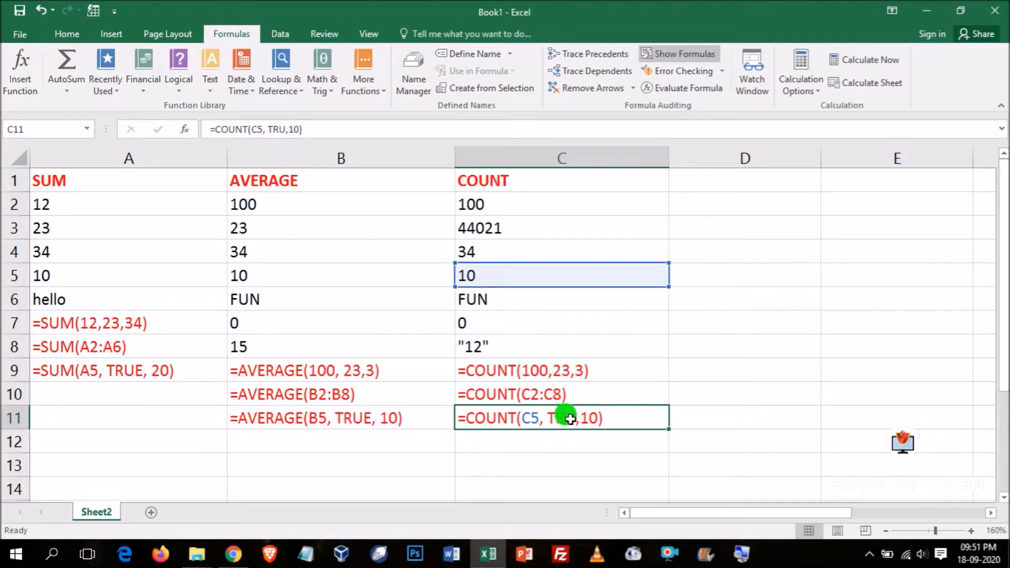
{"action": "left_click", "coordinate": [668, 53]}
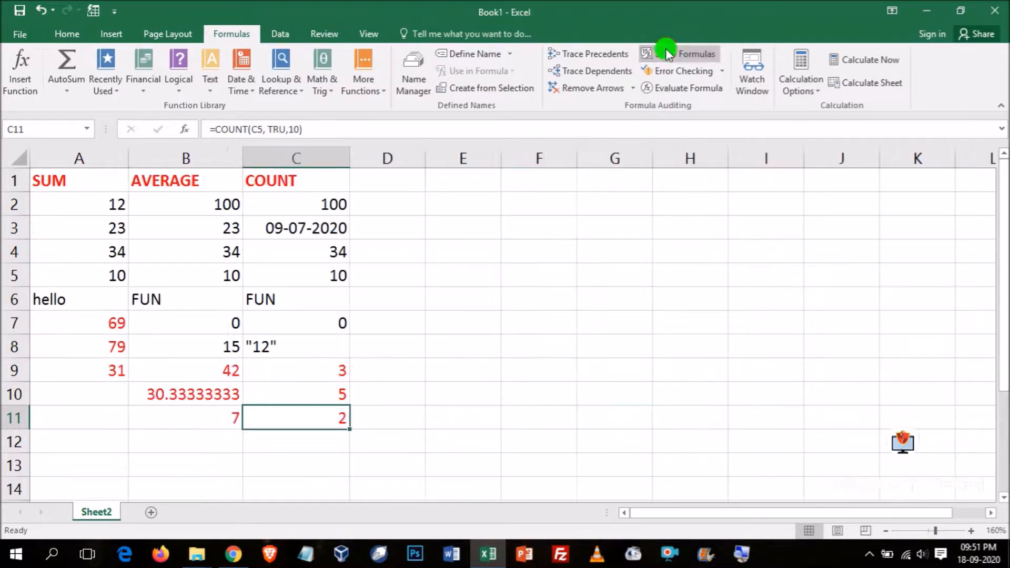
- Enter the headings MAX in cell D1 and MIN in cell E1
{"action": "left_click", "coordinate": [384, 176]}
{"action": "type", "text": "MAX"}
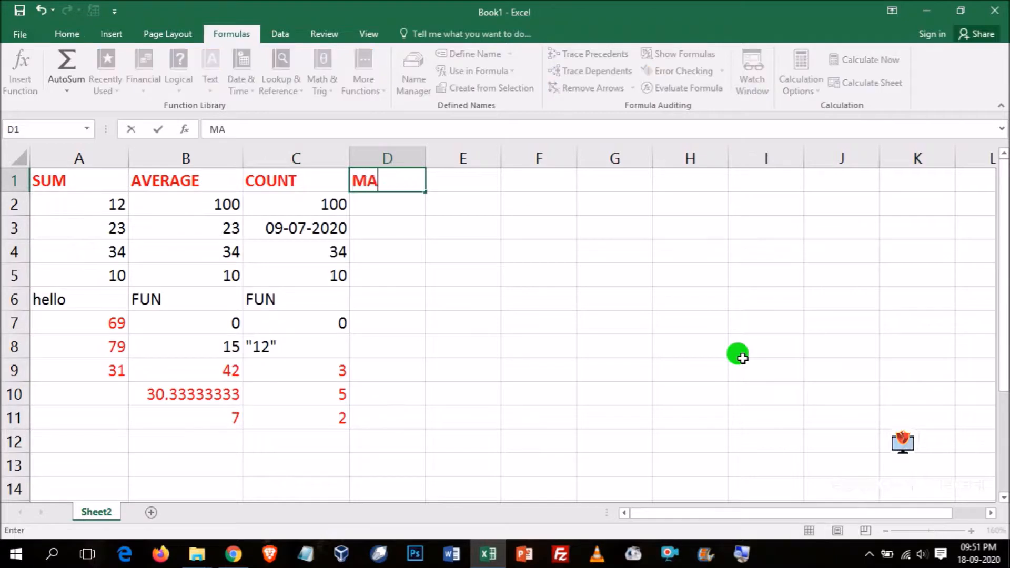
{"action": "key", "text": "Tab"}
{"action": "type", "text": "MIN"}
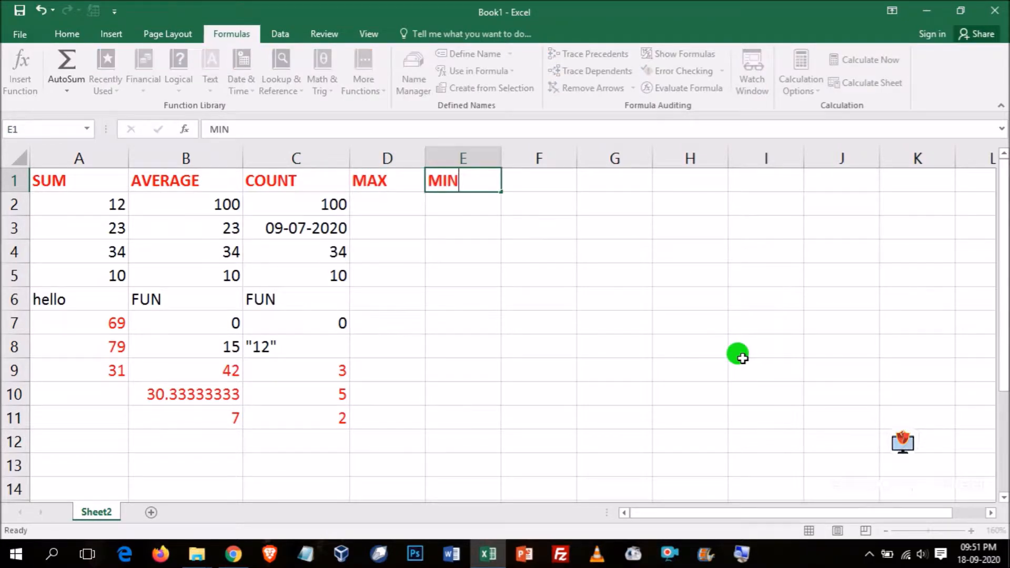
{"action": "key", "text": "Return"}
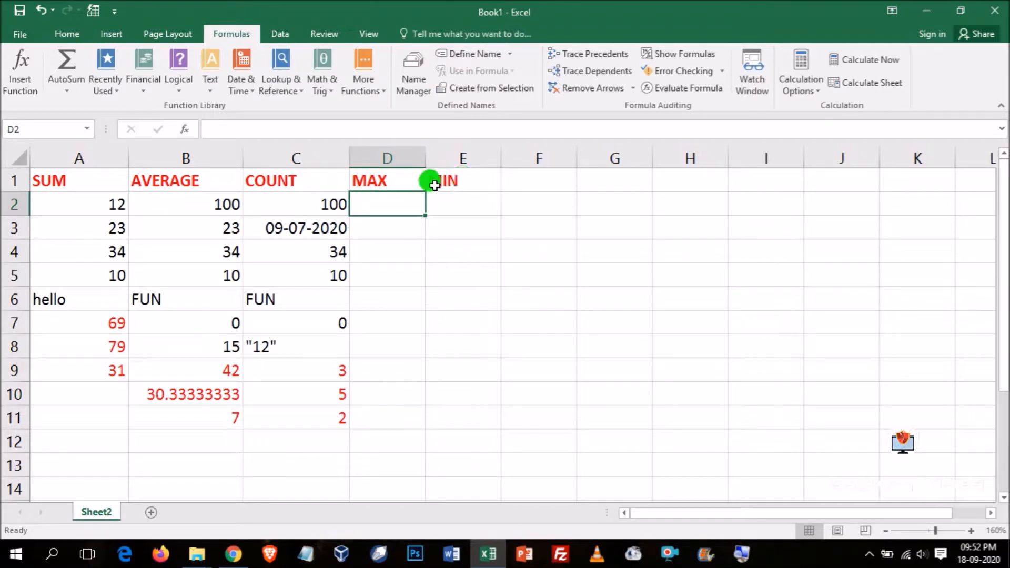
- Enter 127, 55, AB, 34.5 and $25.00 in cells D2 to D6 under the MAX heading
{"action": "type", "text": "127"}
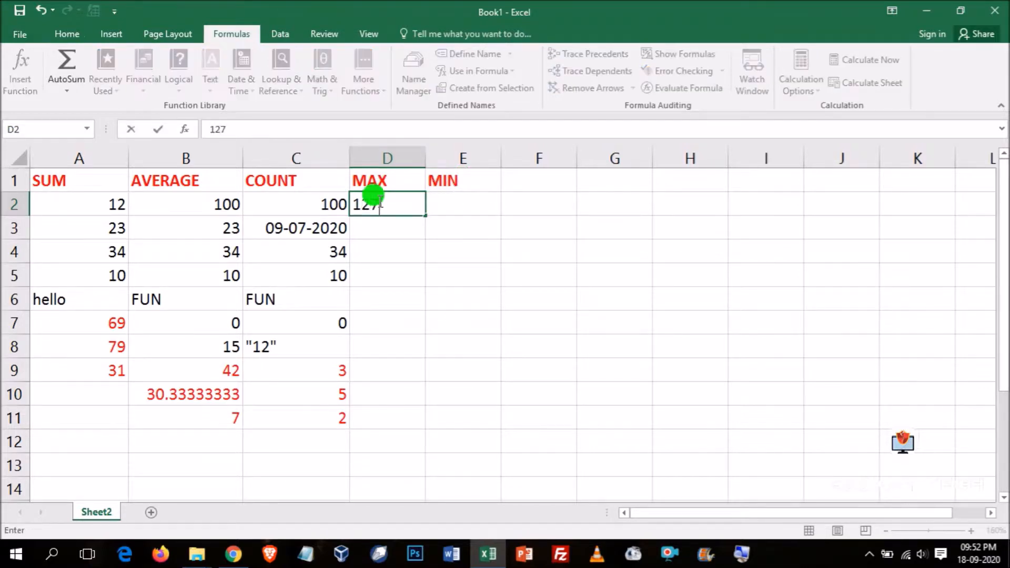
{"action": "key", "text": "Return"}
{"action": "type", "text": "55"}
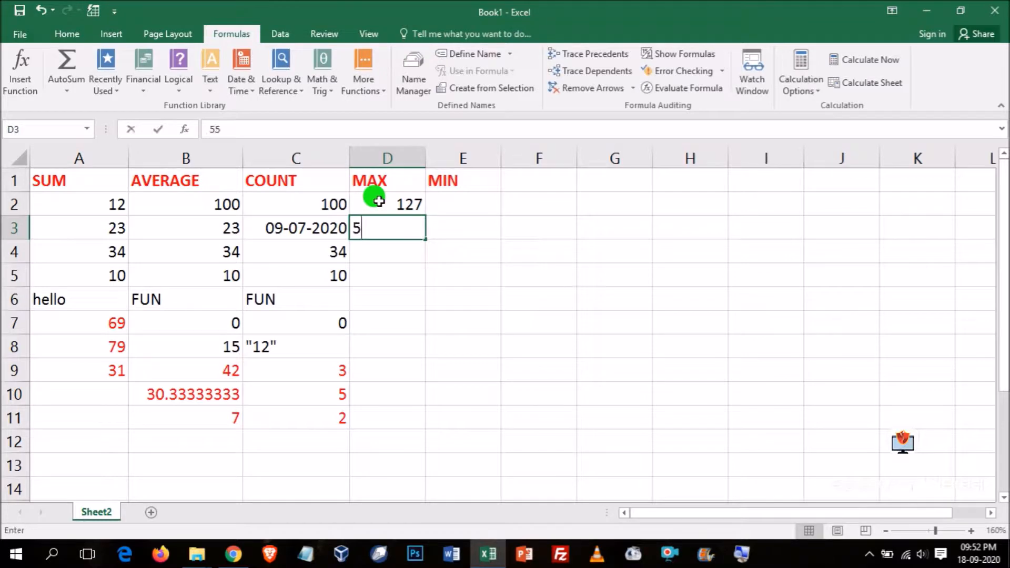
{"action": "key", "text": "Return"}
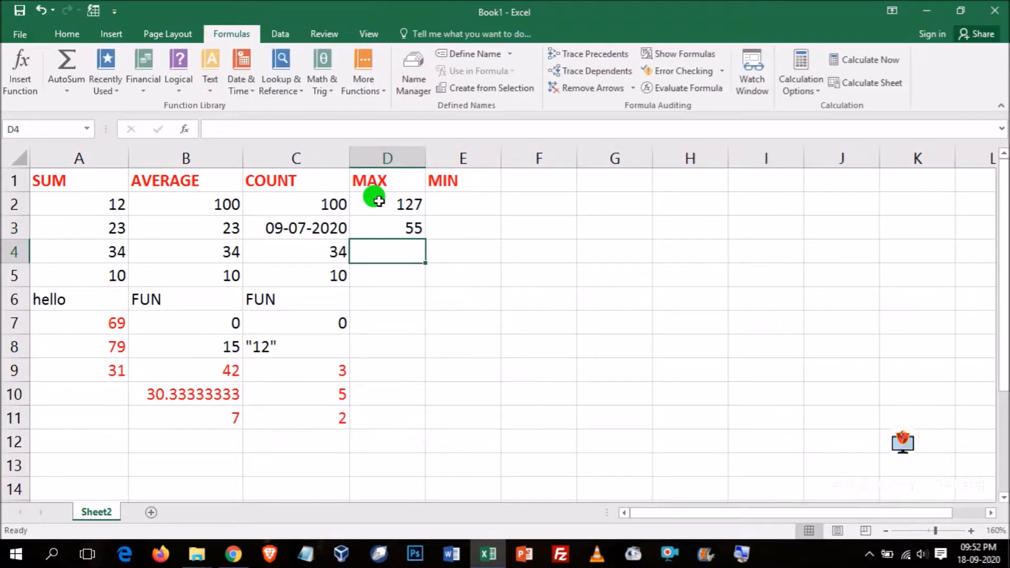
{"action": "type", "text": "AB"}
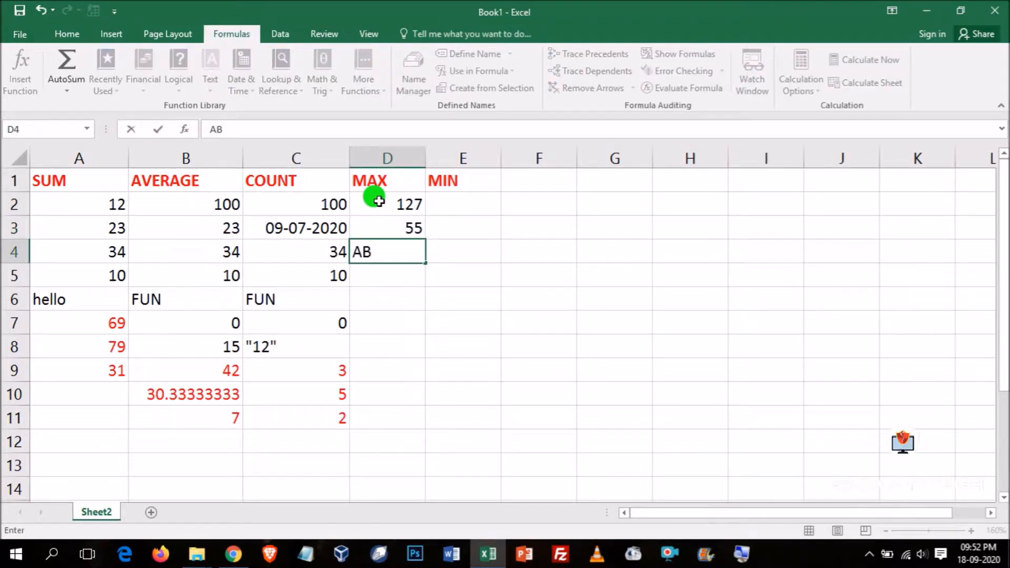
{"action": "key", "text": "Return"}
{"action": "type", "text": "35"}
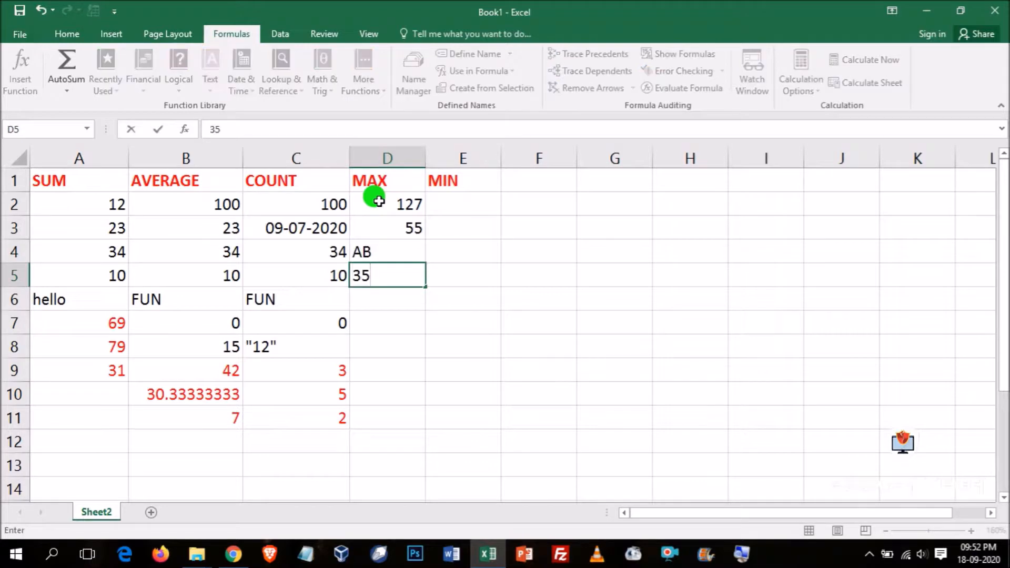
{"action": "key", "text": "BackSpace"}
{"action": "type", "text": "4.5"}
{"action": "key", "text": "Return"}
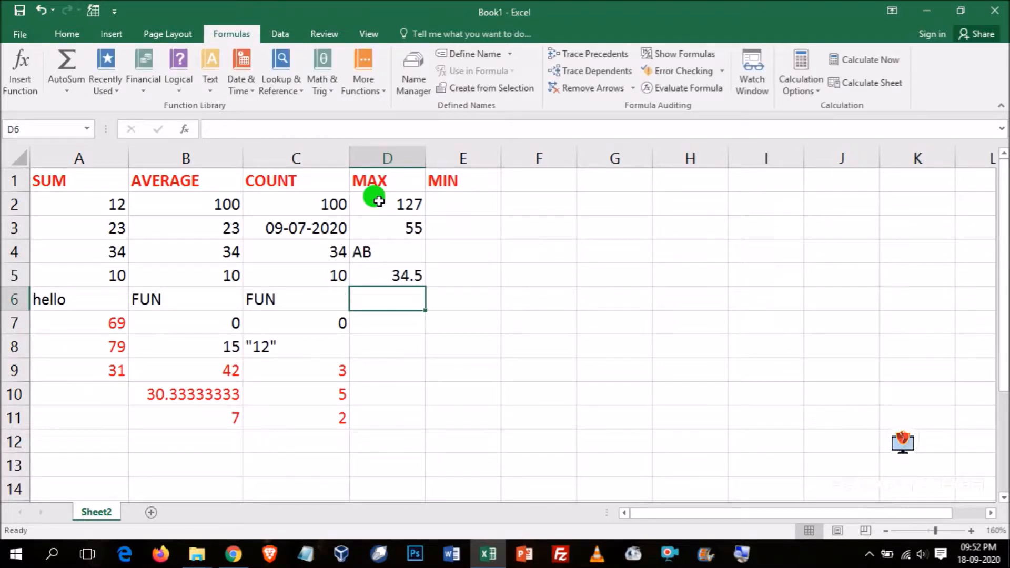
{"action": "type", "text": "$25.00"}
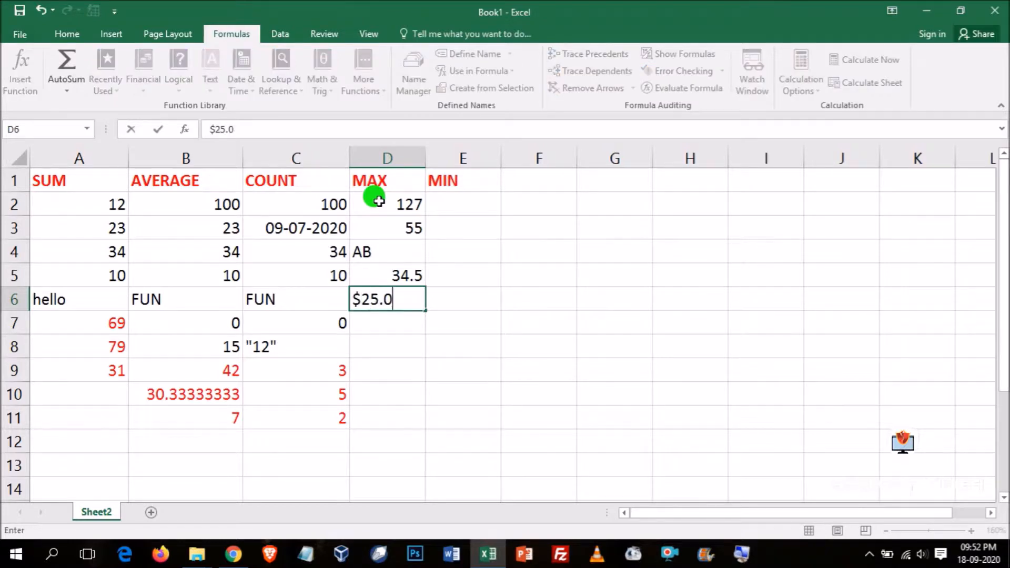
{"action": "key", "text": "Return"}
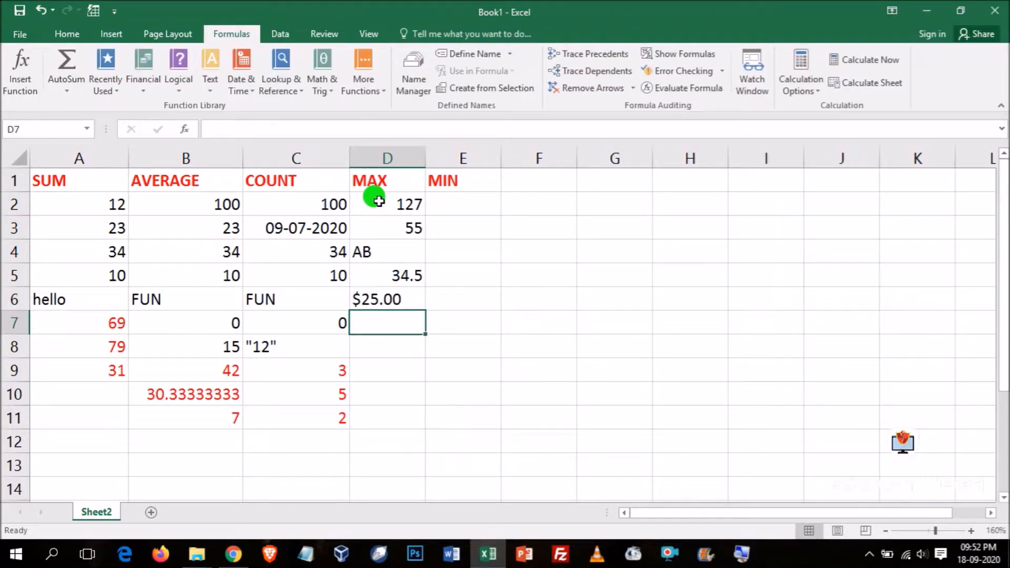
- Enter #DIV/0! in cell D7 and fill the values of D2 to D7 across into E2 to E7 under MIN
{"action": "type", "text": "#"}
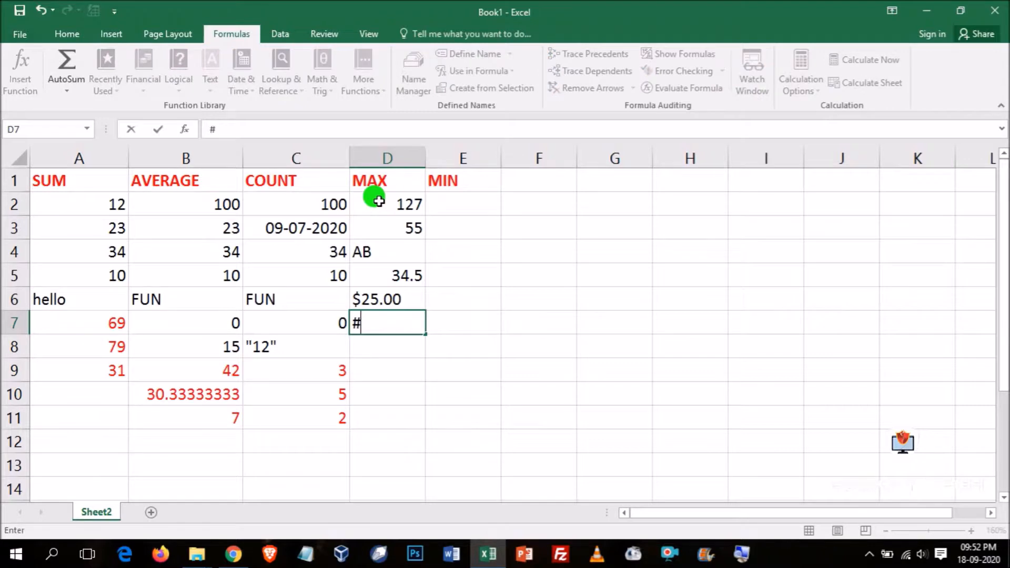
{"action": "type", "text": "Div/0!"}
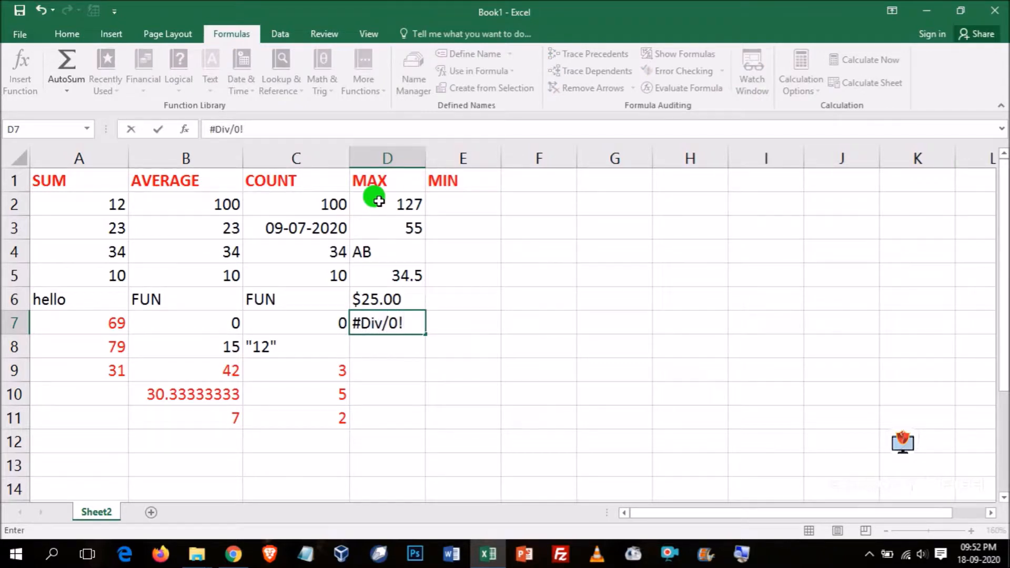
{"action": "key", "text": "BackSpace"}
{"action": "key", "text": "BackSpace"}
{"action": "key", "text": "BackSpace"}
{"action": "key", "text": "BackSpace"}
{"action": "key", "text": "BackSpace"}
{"action": "type", "text": "IV/0!"}
{"action": "key", "text": "Tab"}
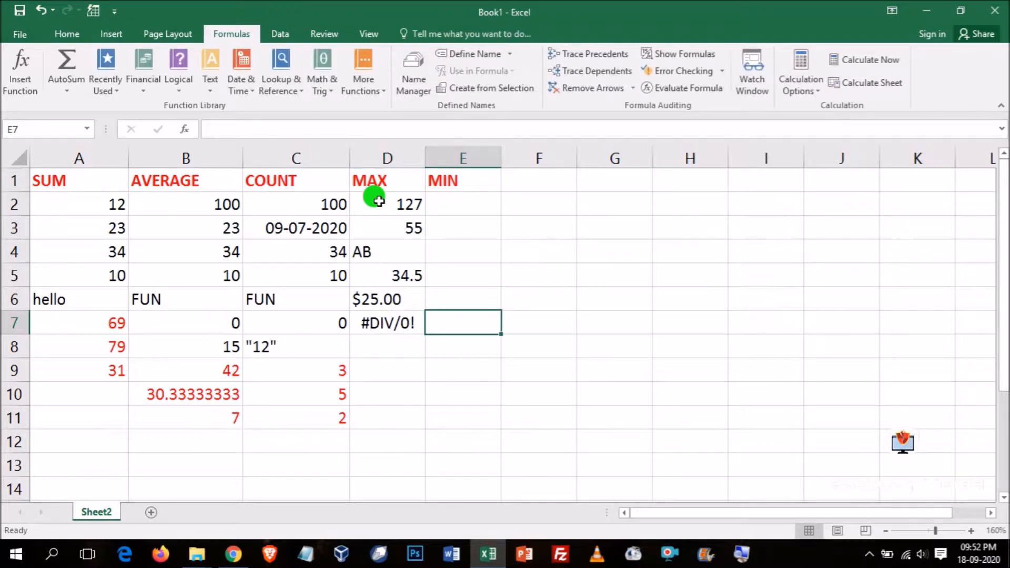
{"action": "left_click_drag", "start_coordinate": [387, 202], "coordinate": [445, 331]}
{"action": "left_click", "coordinate": [514, 415]}
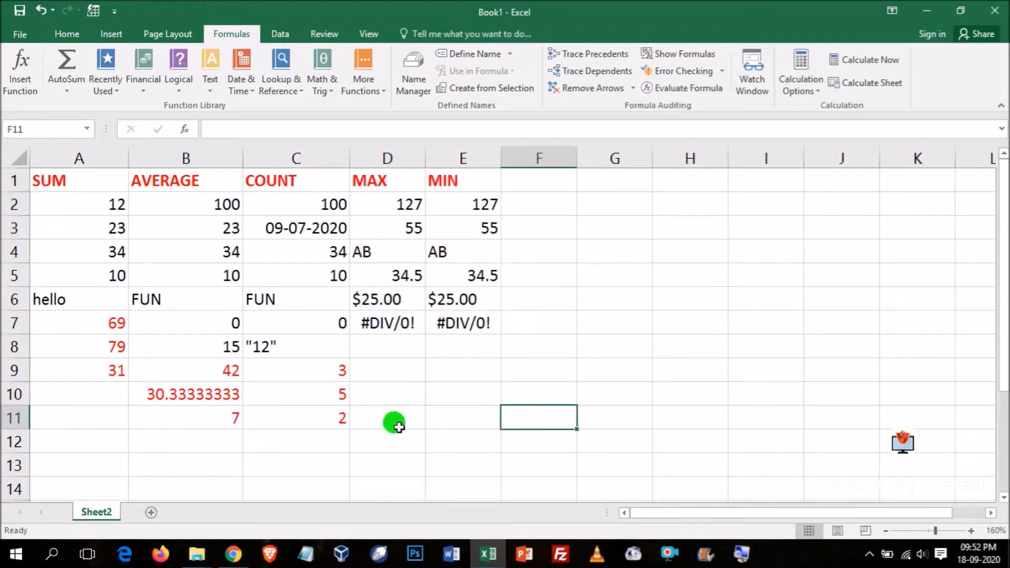
- Apply the red font color to the empty cells D8 to E11 below the MAX and MIN data
{"action": "left_click", "coordinate": [376, 370]}
{"action": "left_click_drag", "start_coordinate": [375, 369], "coordinate": [462, 411]}
{"action": "left_click", "coordinate": [74, 34]}
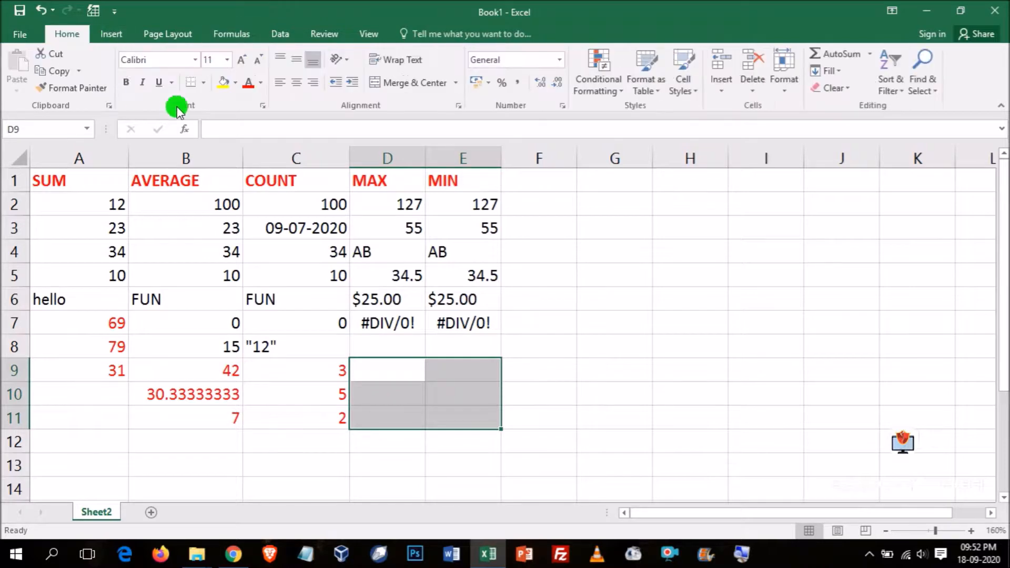
{"action": "left_click", "coordinate": [375, 368]}
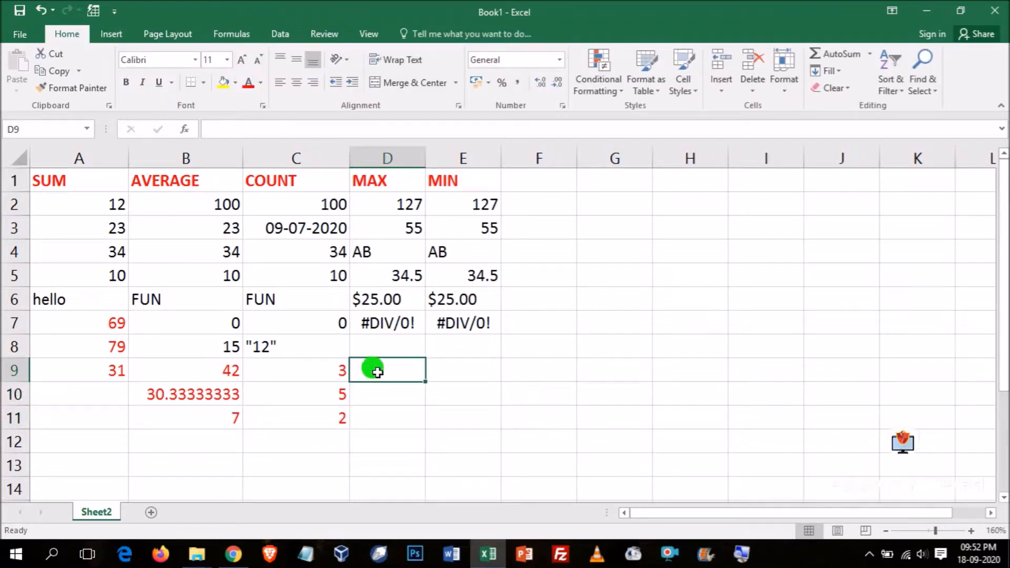
{"action": "left_click_drag", "start_coordinate": [379, 343], "coordinate": [473, 402]}
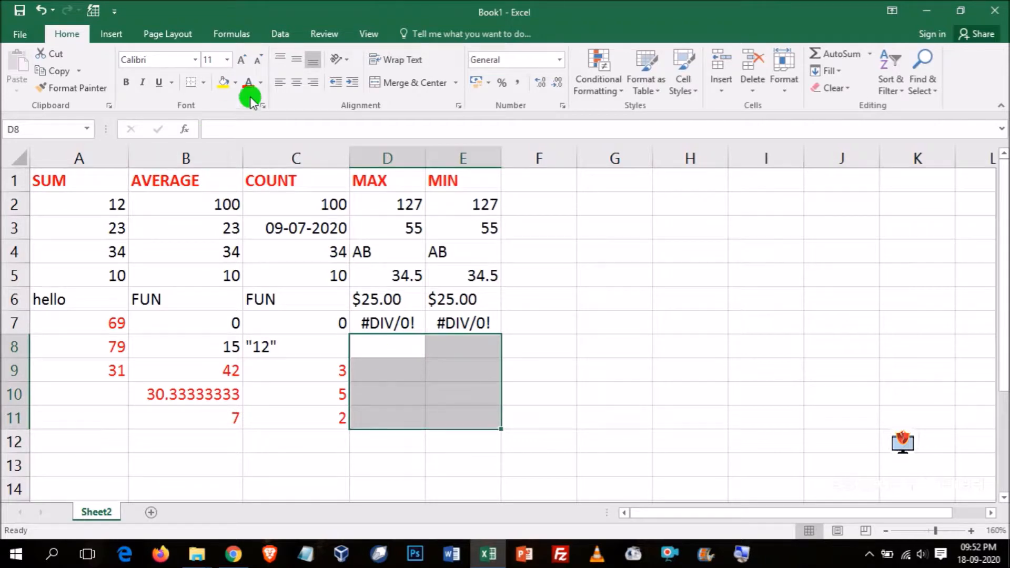
- Enter the formula =MAX(100,23,3) in cell D8 under the MAX data
{"action": "left_click", "coordinate": [388, 345]}
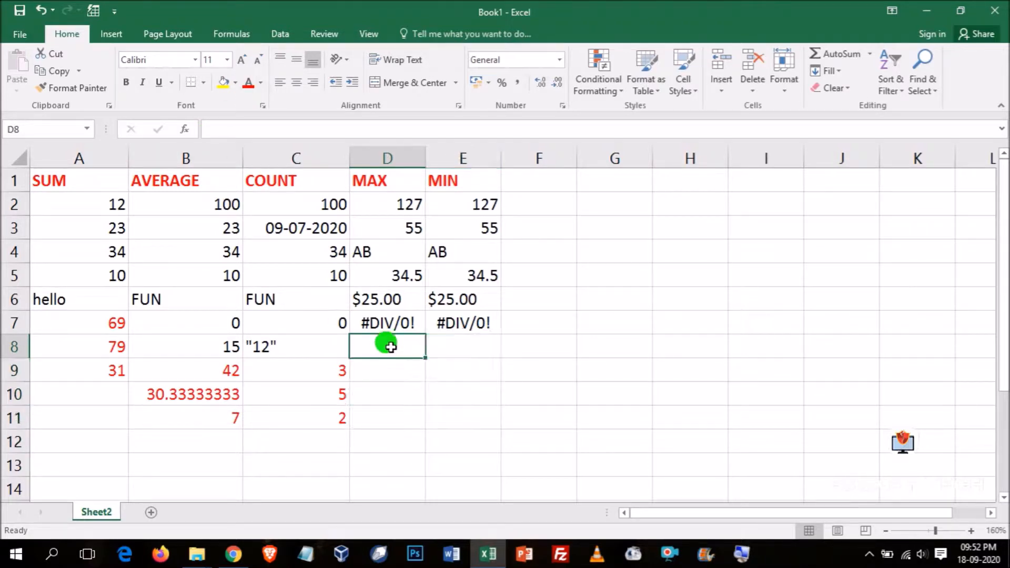
{"action": "type", "text": "=MAX"}
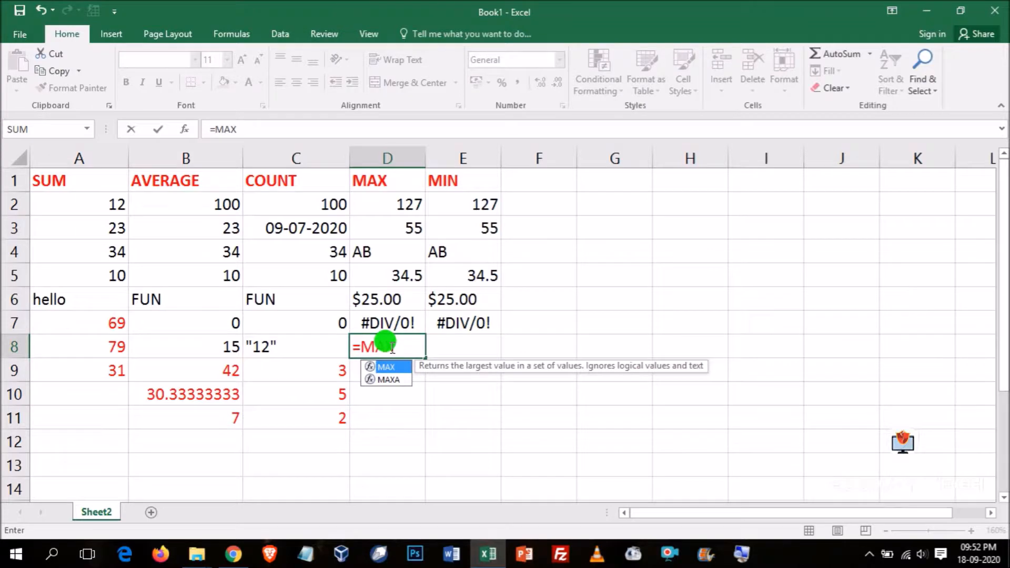
{"action": "type", "text": "(100,"}
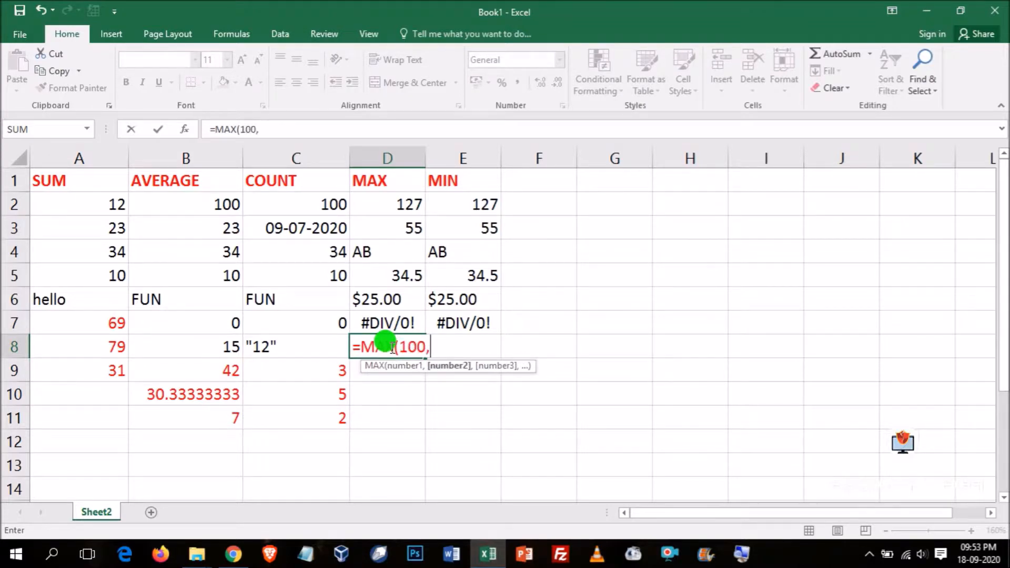
{"action": "type", "text": "23,3"}
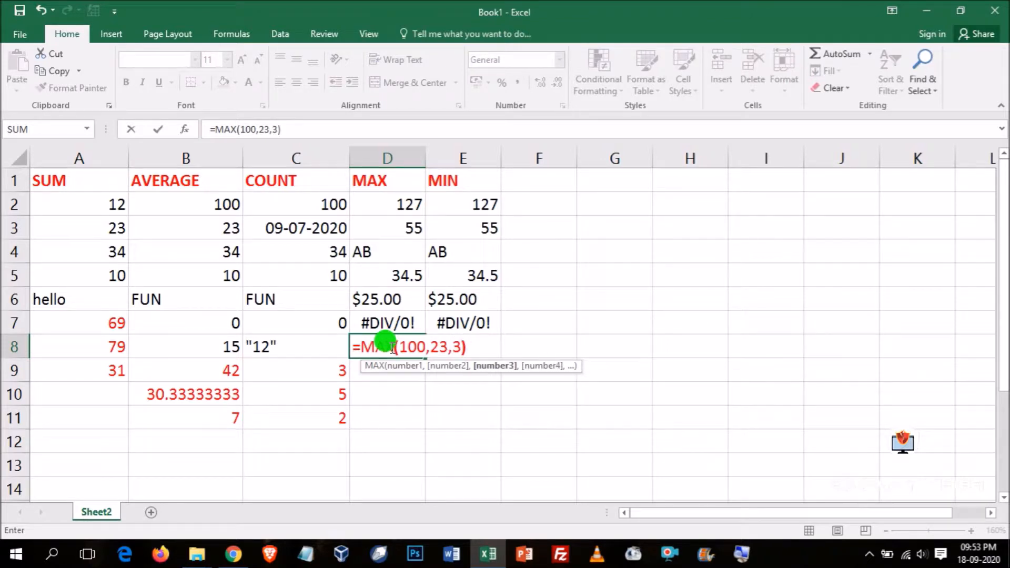
{"action": "type", "text": ")"}
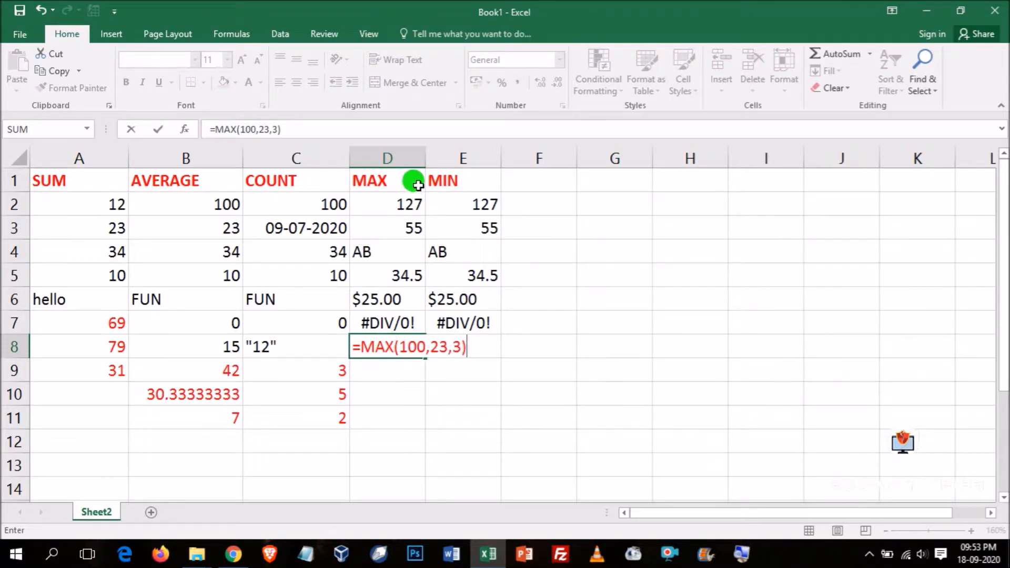
- Widen column D to about 18.29 and review the MAX formula in cell D8
{"action": "left_click", "coordinate": [426, 158]}
{"action": "left_click_drag", "start_coordinate": [425, 158], "coordinate": [508, 157]}
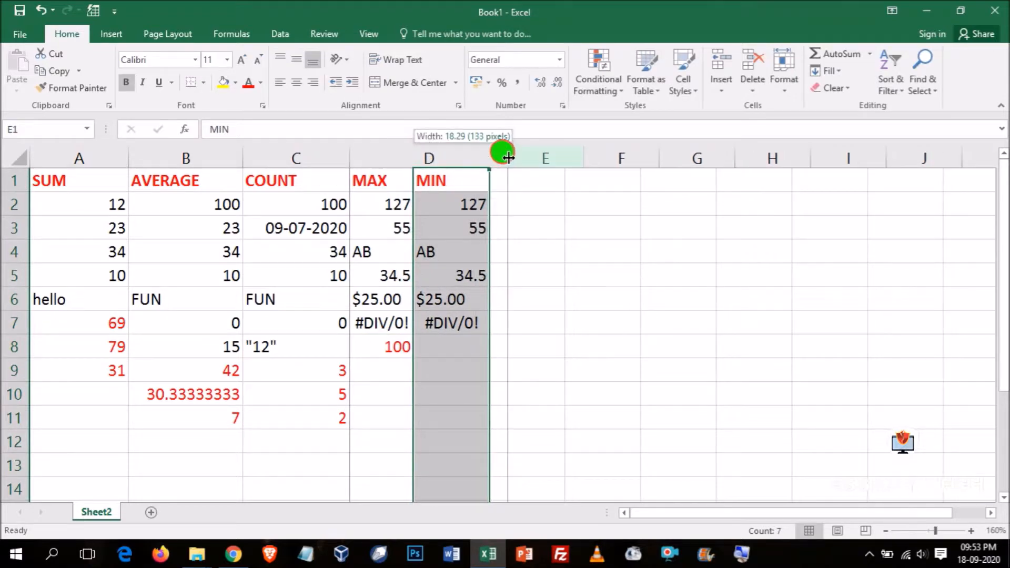
{"action": "left_click", "coordinate": [464, 354]}
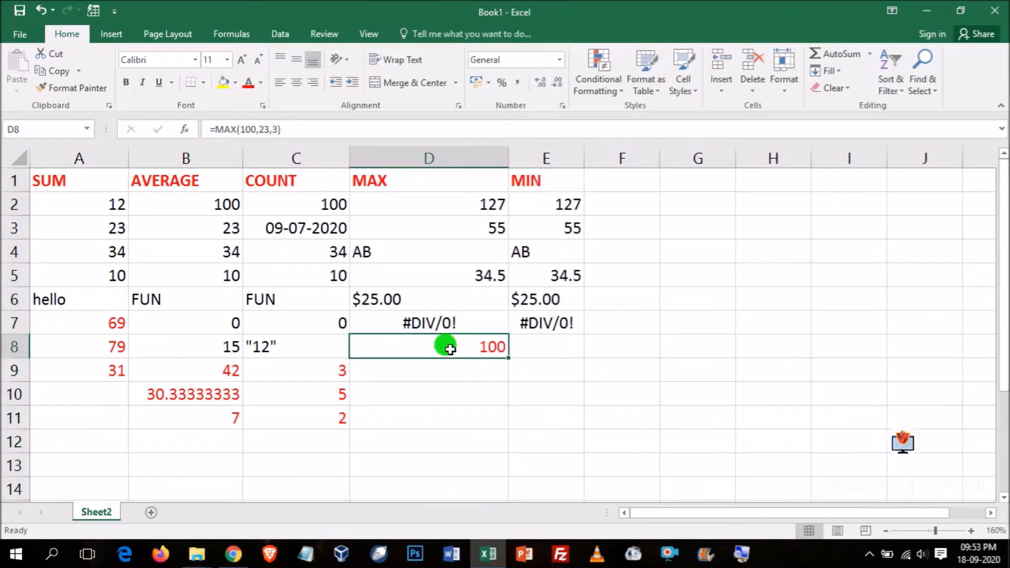
{"action": "left_click", "coordinate": [298, 128]}
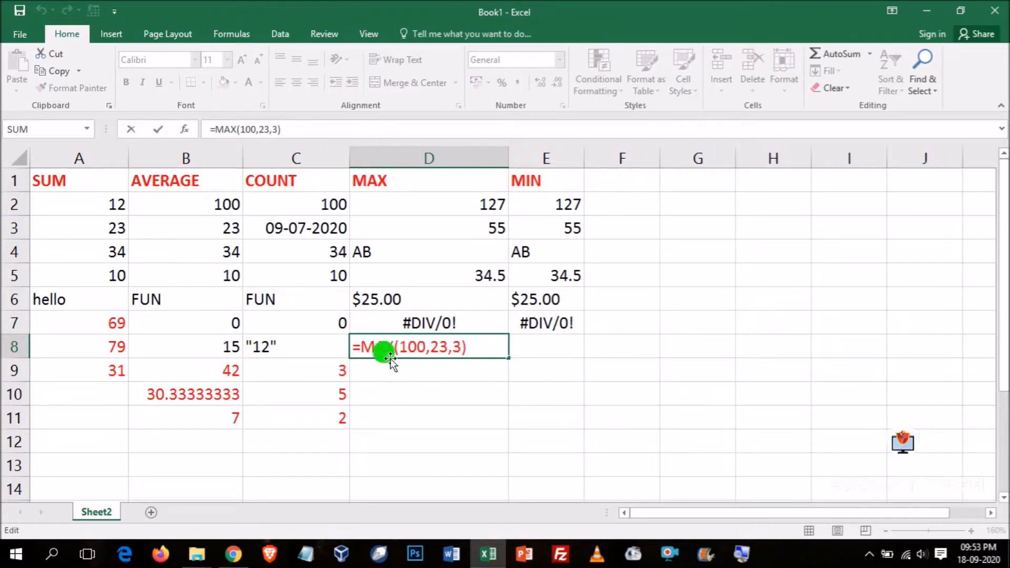
{"action": "left_click", "coordinate": [467, 346]}
{"action": "key", "text": "Return"}
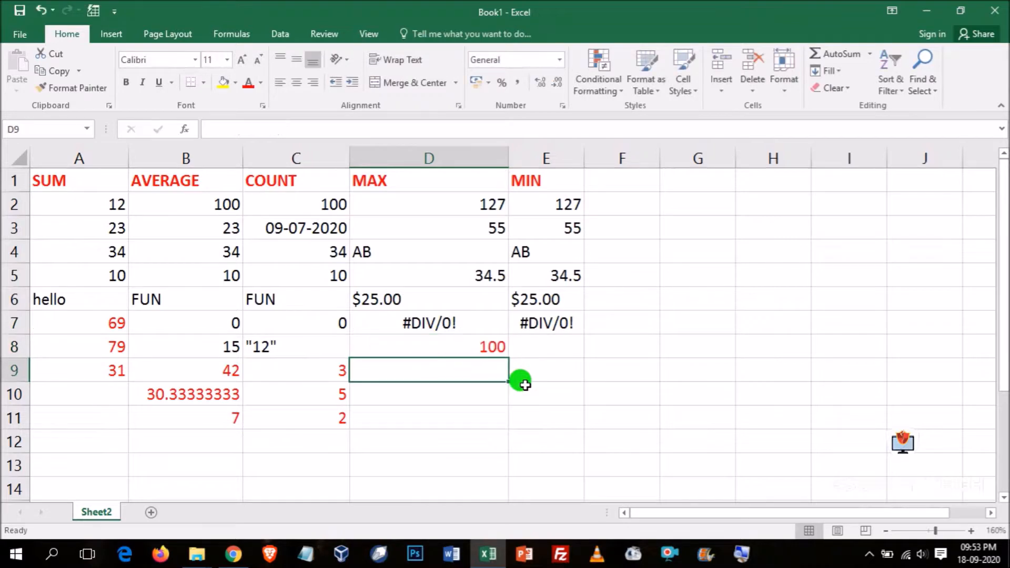
- Enter the formula =MIN(100,23,3) in cell E8 and widen column E
{"action": "key", "text": "Up"}
{"action": "key", "text": "Right"}
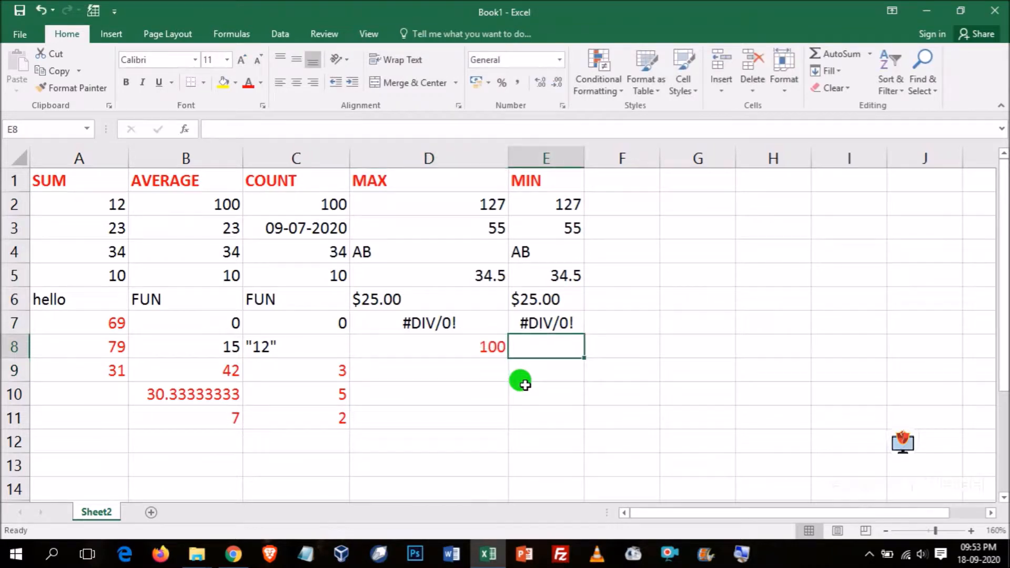
{"action": "type", "text": "=MIN"}
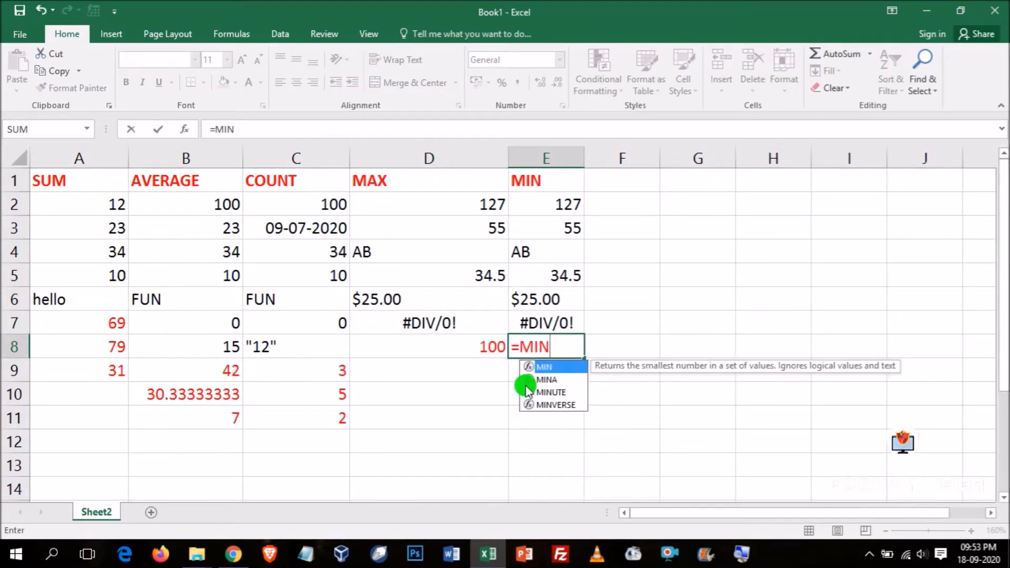
{"action": "type", "text": "(100"}
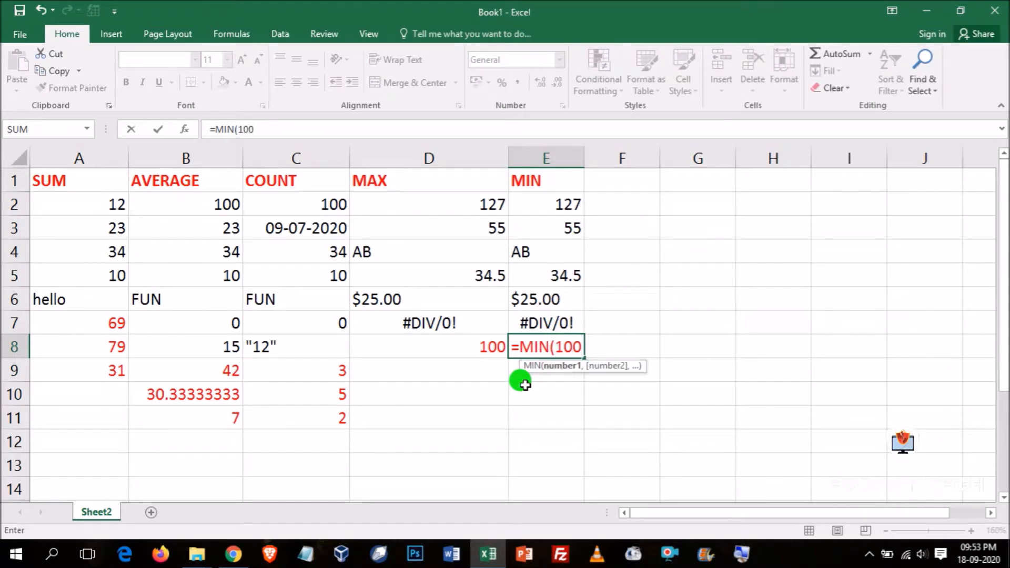
{"action": "type", "text": ",23,3"}
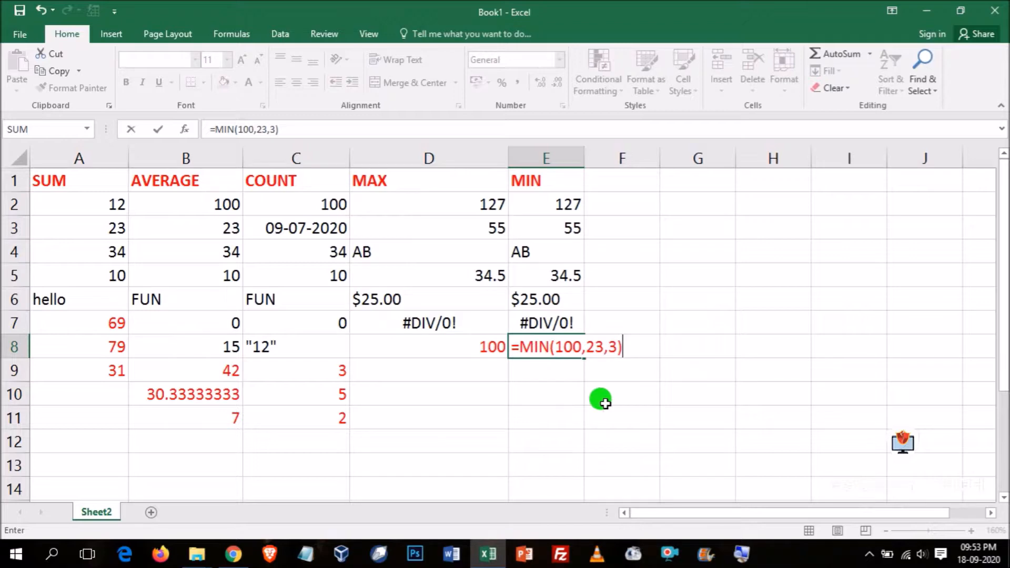
{"action": "key", "text": "Return"}
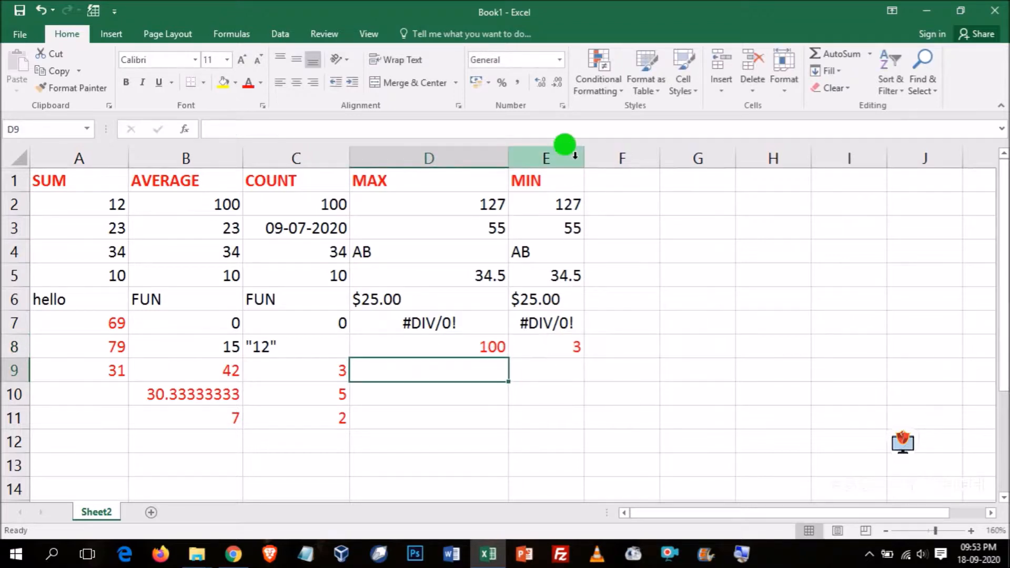
{"action": "left_click_drag", "start_coordinate": [585, 149], "coordinate": [627, 153]}
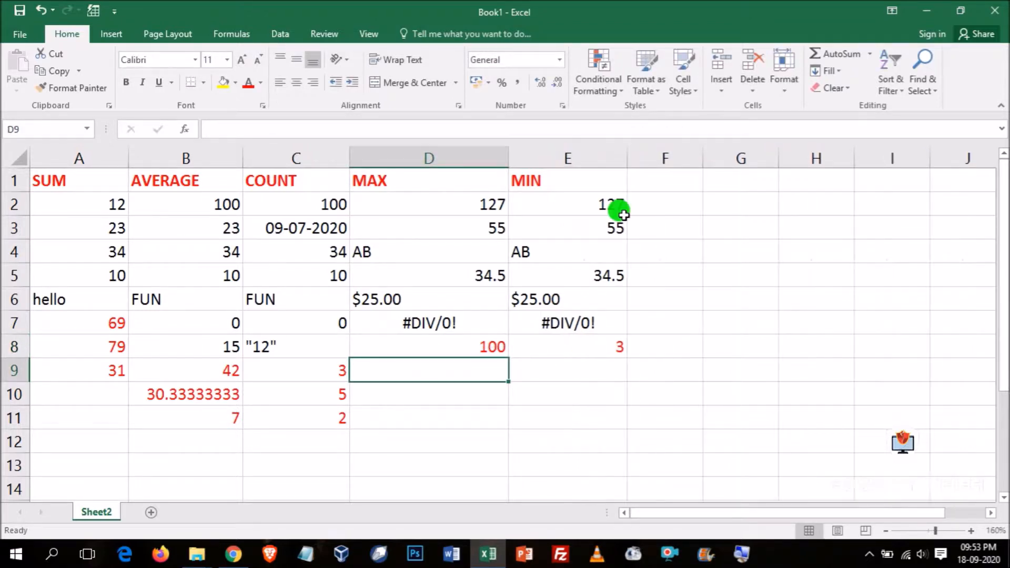
{"action": "left_click", "coordinate": [583, 345]}
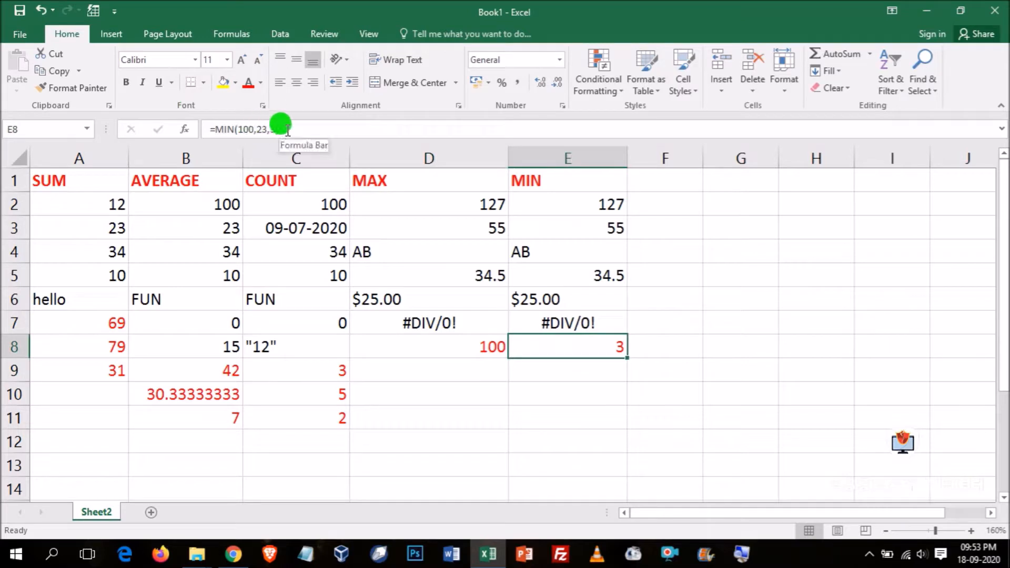
- Enter the formula =MAX(D2:D7) in cell D9 and check it against the error value in D7
{"action": "left_click", "coordinate": [432, 369]}
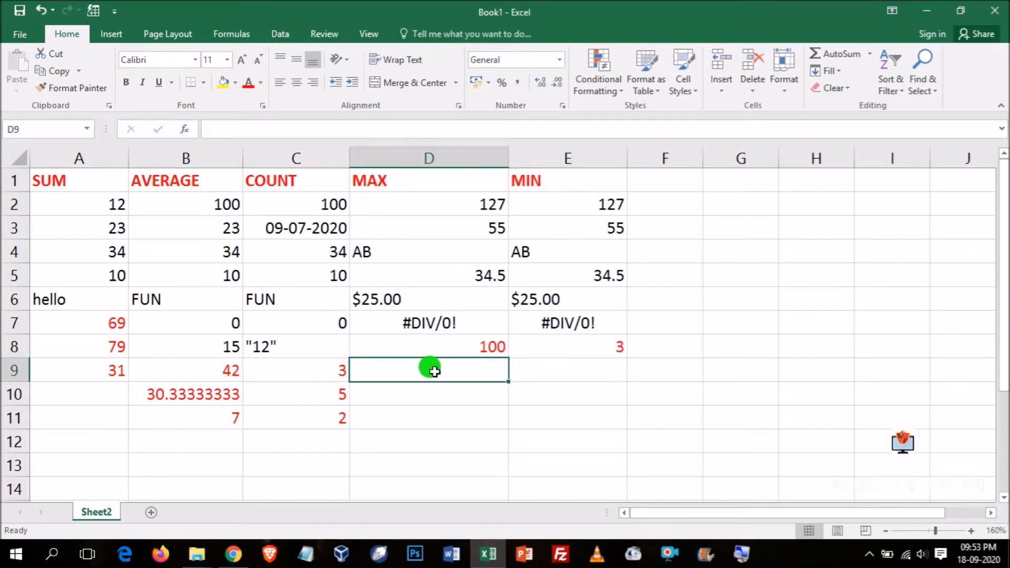
{"action": "type", "text": "=MAX"}
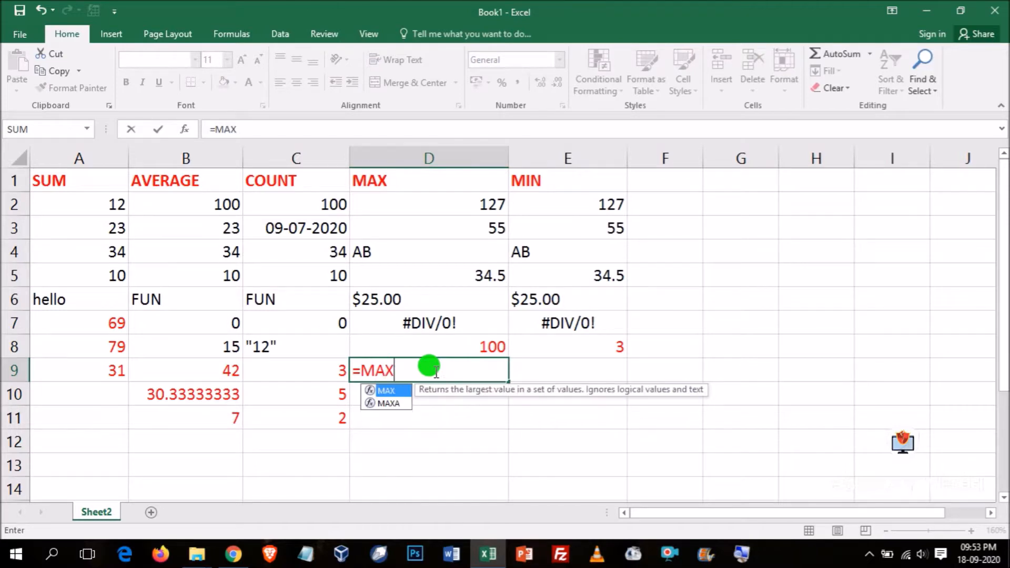
{"action": "type", "text": "("}
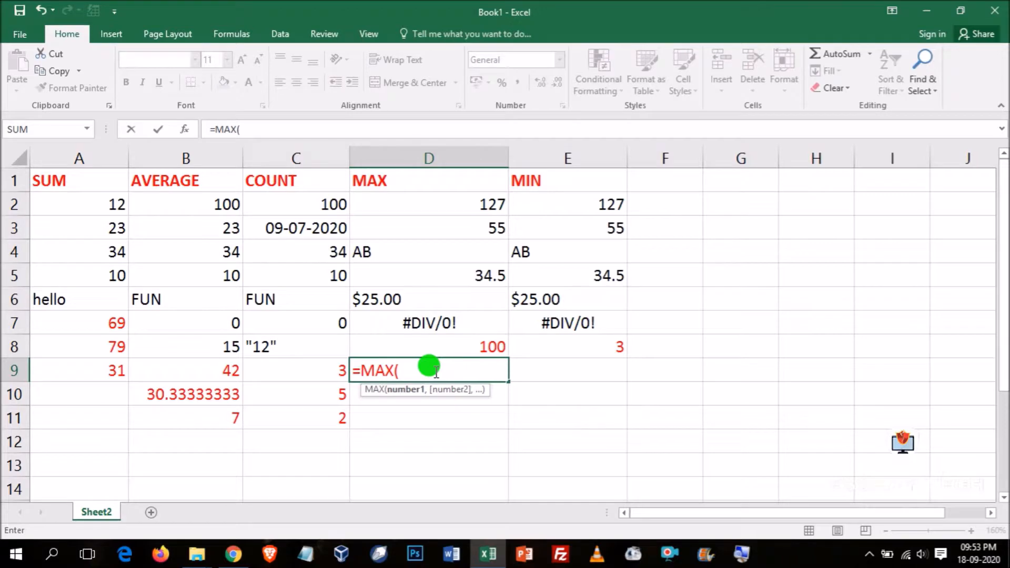
{"action": "type", "text": "D2:D"}
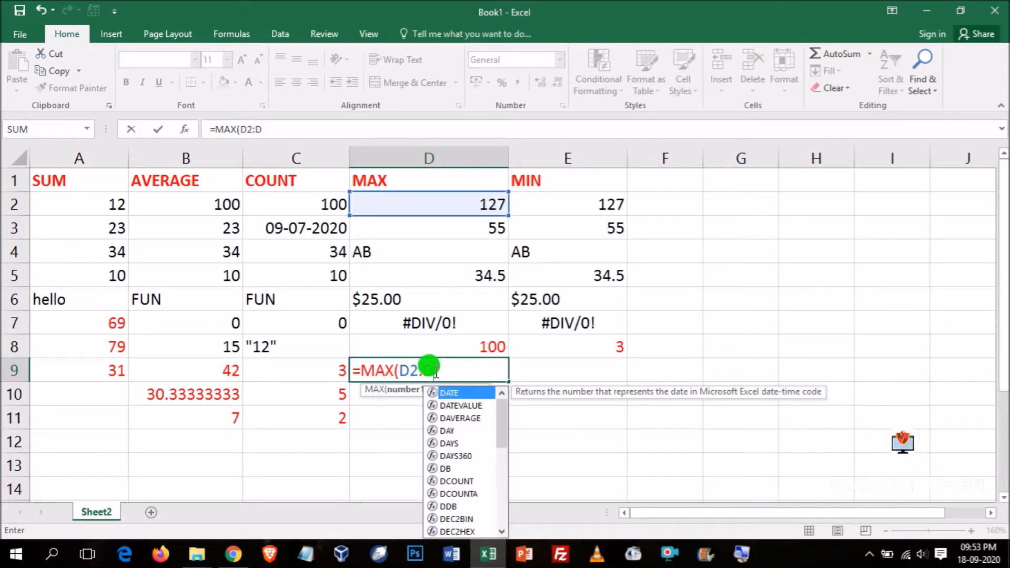
{"action": "type", "text": "7)"}
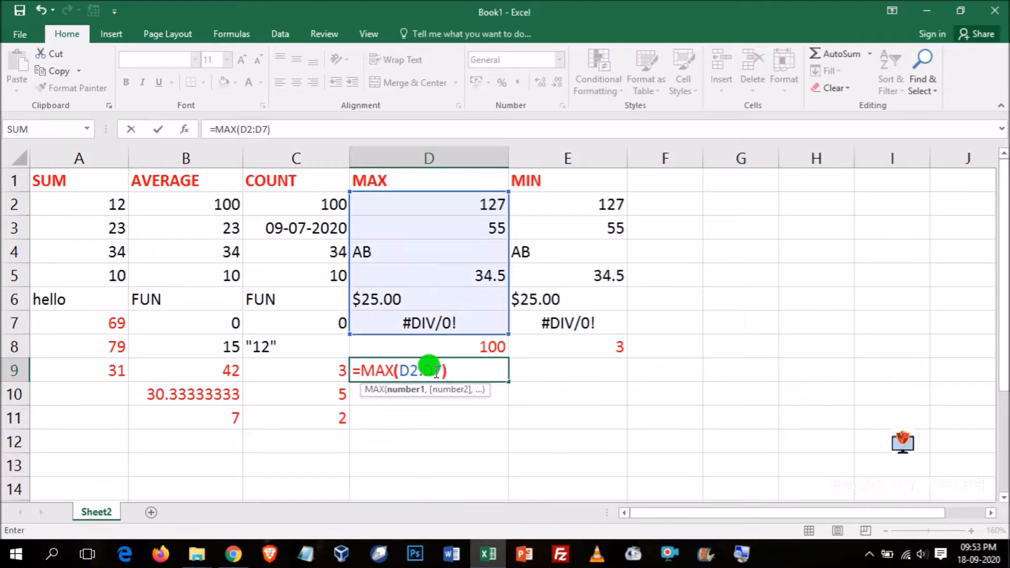
{"action": "left_click", "coordinate": [436, 372]}
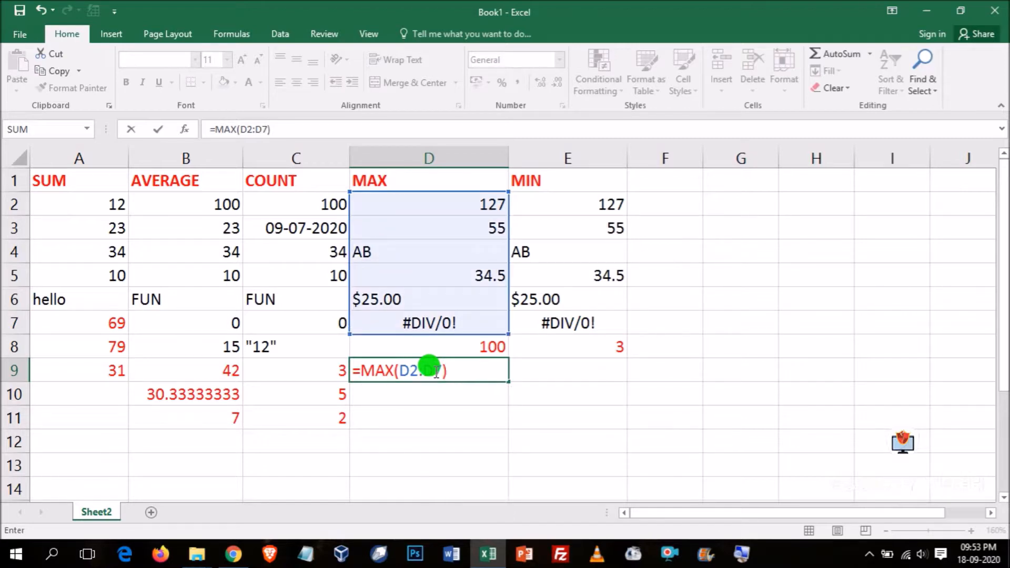
{"action": "key", "text": "Return"}
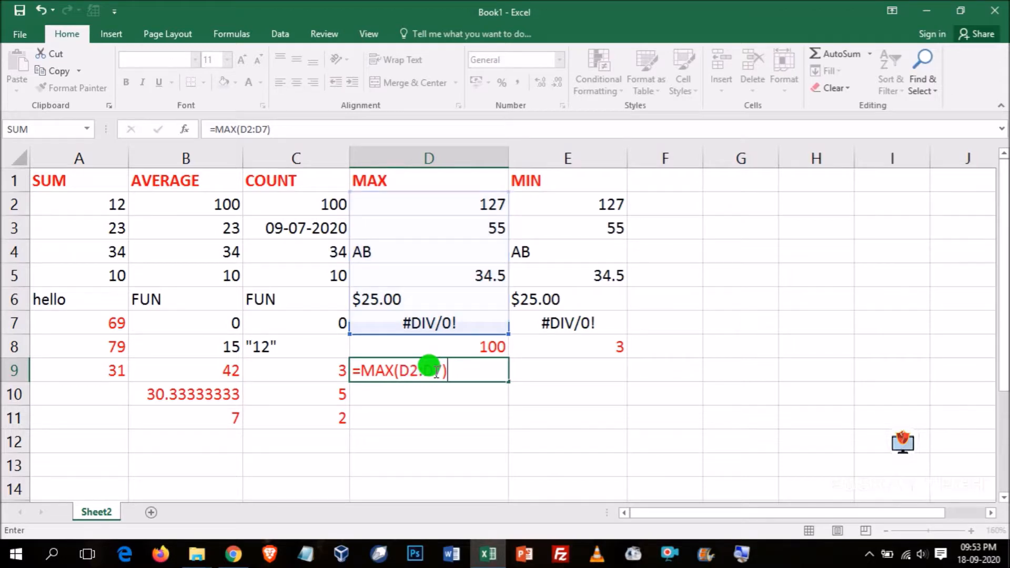
{"action": "left_click", "coordinate": [435, 373]}
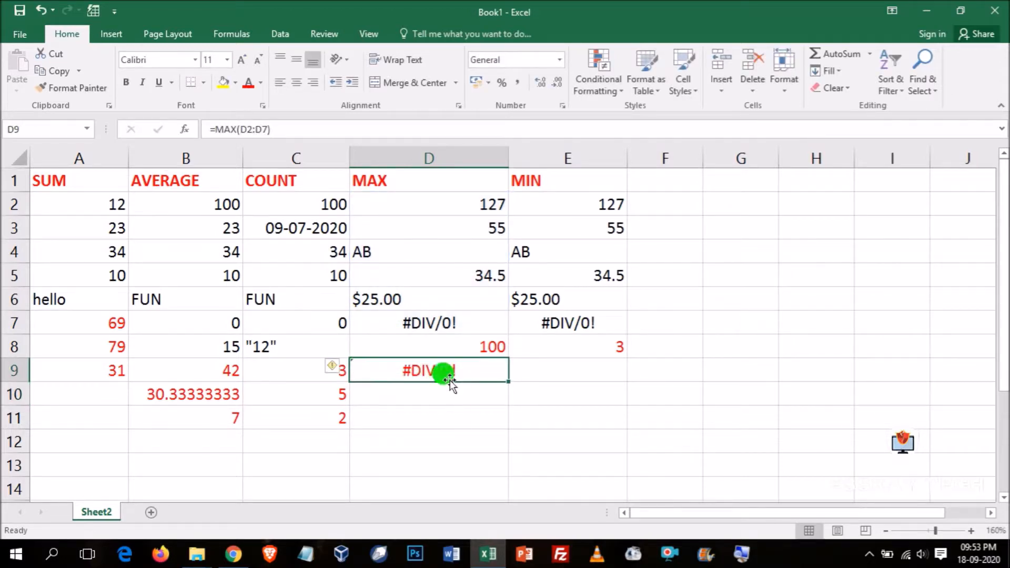
{"action": "left_click", "coordinate": [435, 323]}
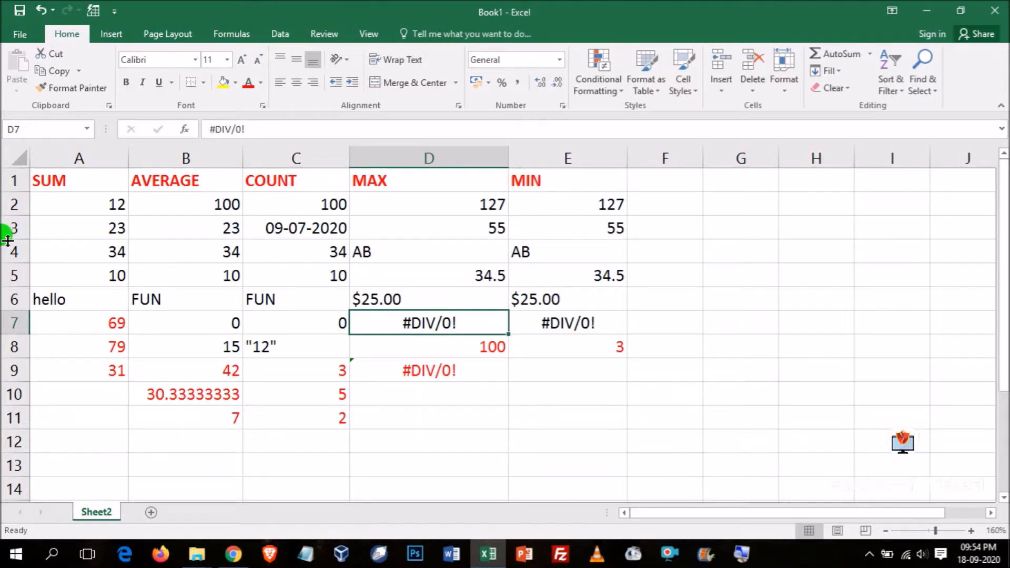
{"action": "left_click", "coordinate": [540, 371]}
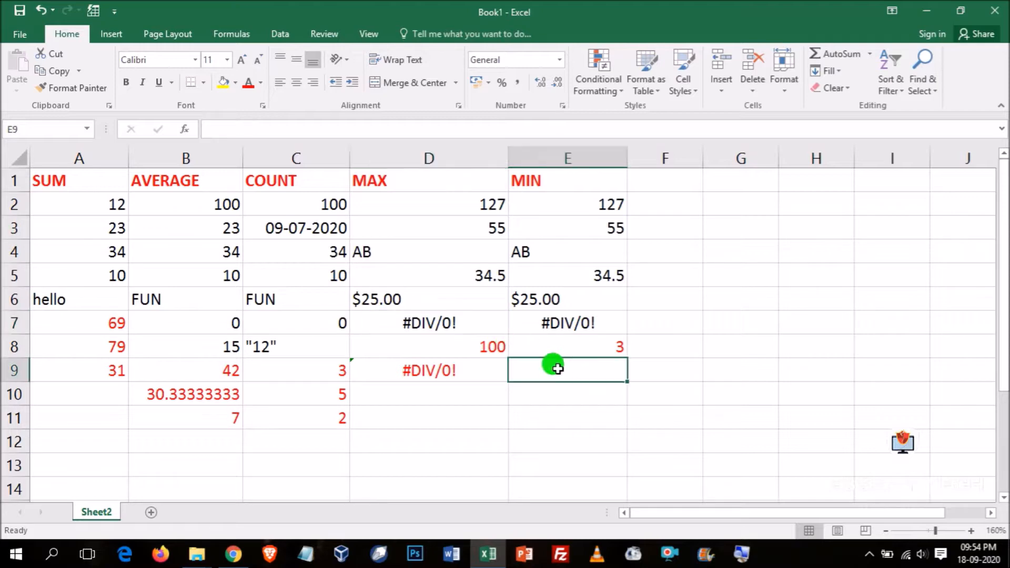
{"action": "left_click", "coordinate": [444, 368]}
{"action": "key", "text": "ctrl+c"}
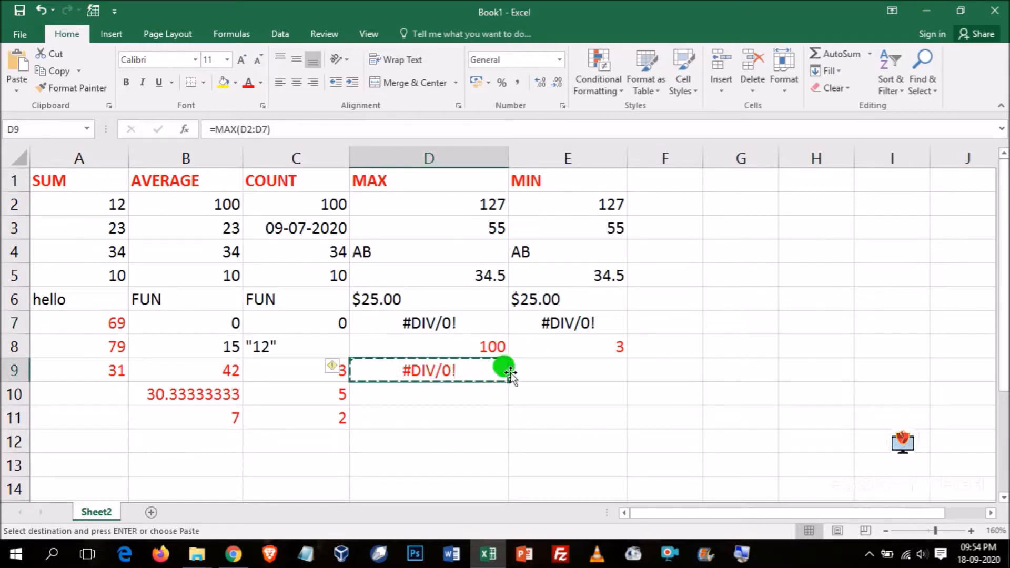
{"action": "left_click", "coordinate": [553, 370]}
- Enter the formula =MIN(E2:E7) in cell E9 under the MIN data
{"action": "double_click", "coordinate": [550, 369]}
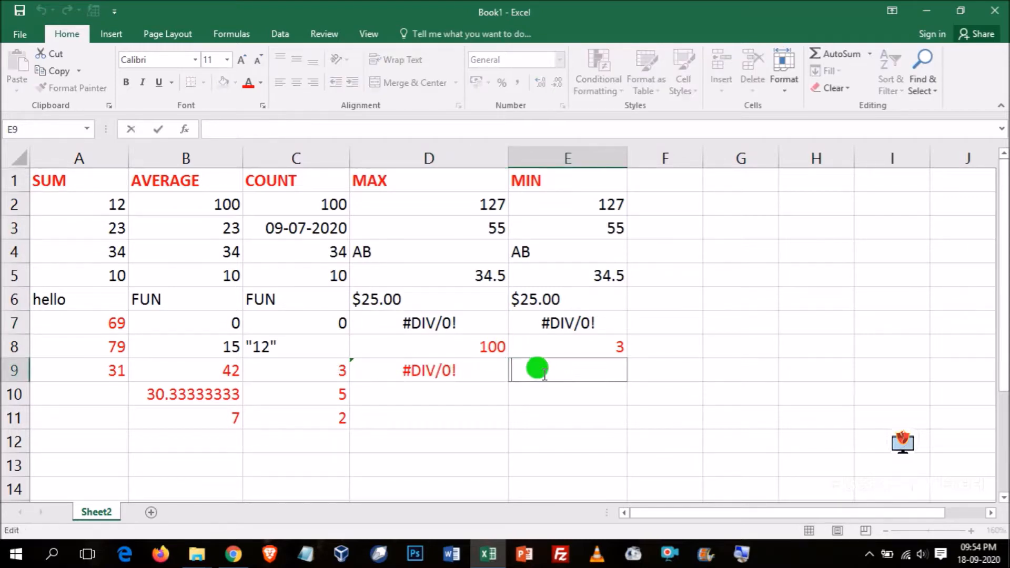
{"action": "type", "text": "=MIN"}
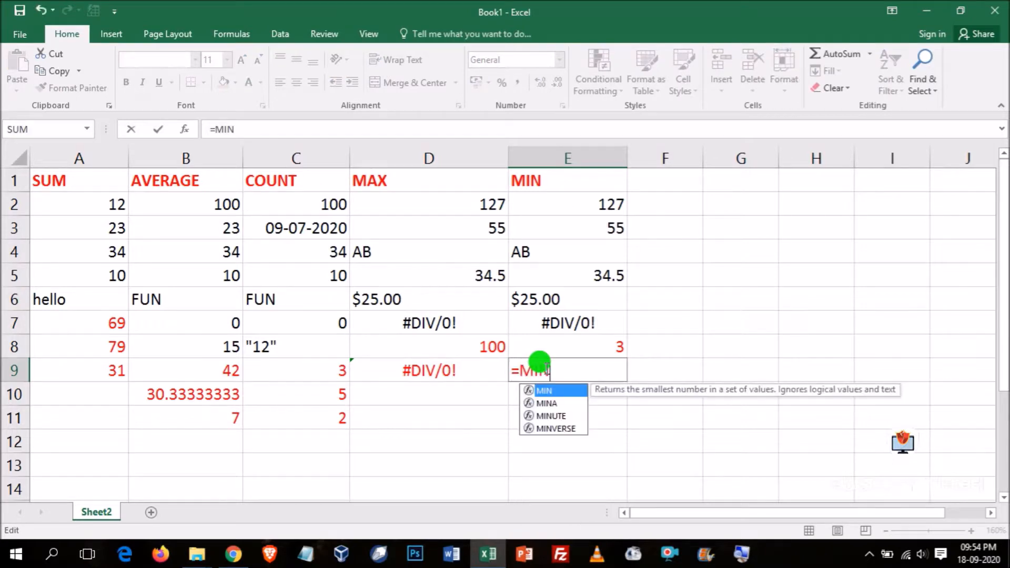
{"action": "type", "text": "("}
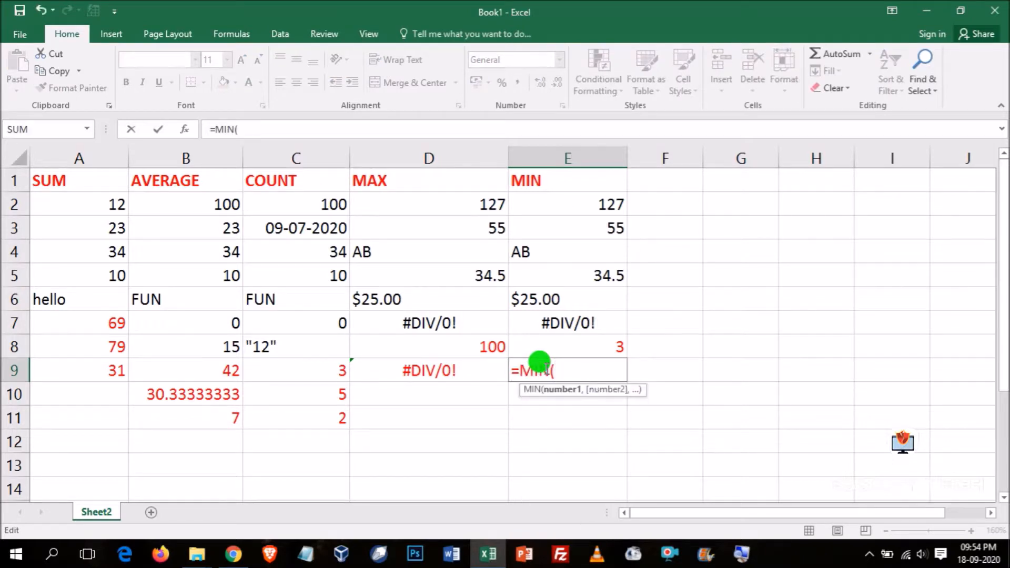
{"action": "type", "text": "E2:"}
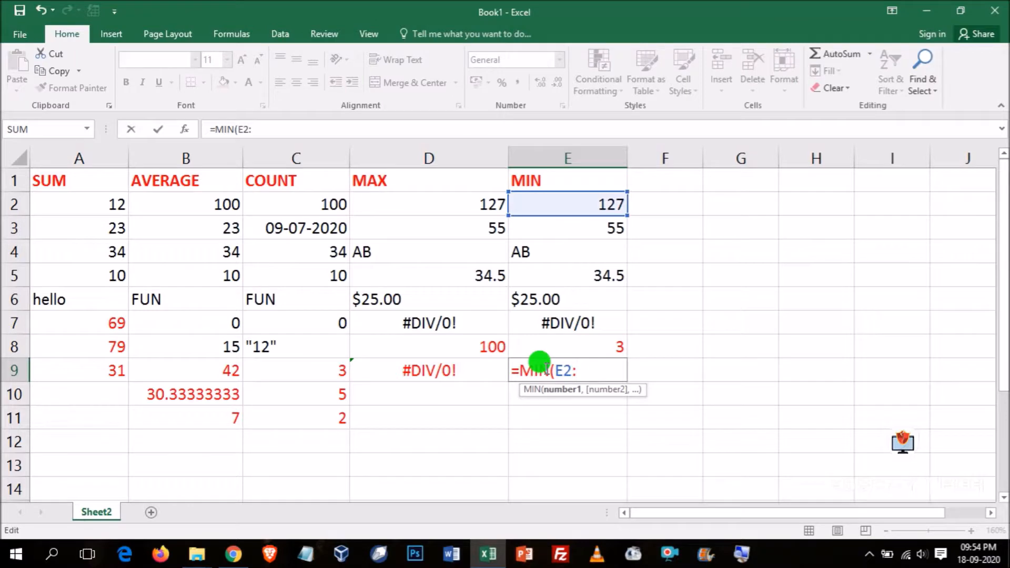
{"action": "type", "text": "D"}
{"action": "key", "text": "BackSpace"}
{"action": "type", "text": "E"}
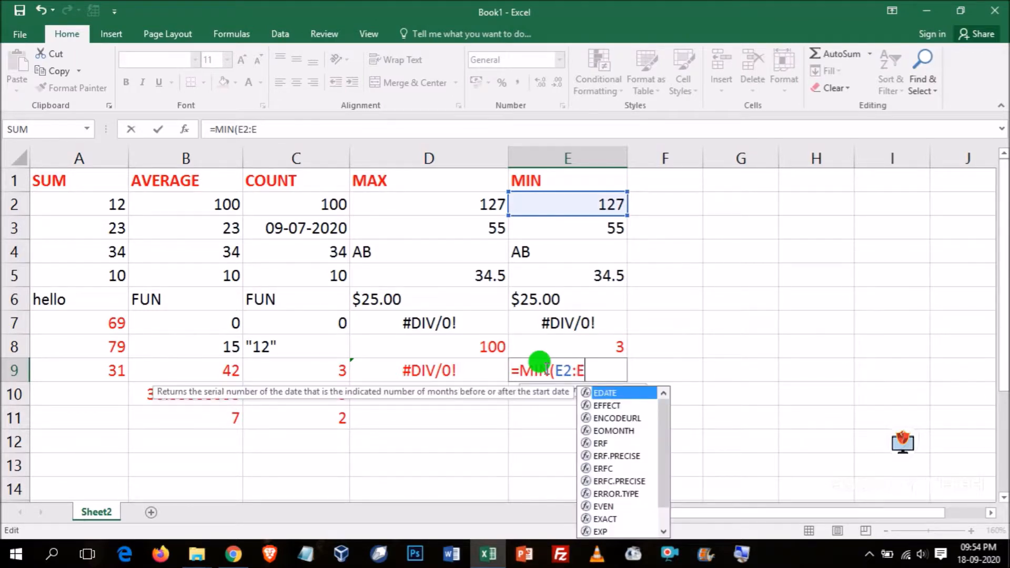
{"action": "type", "text": "7)"}
{"action": "key", "text": "ctrl+Return"}
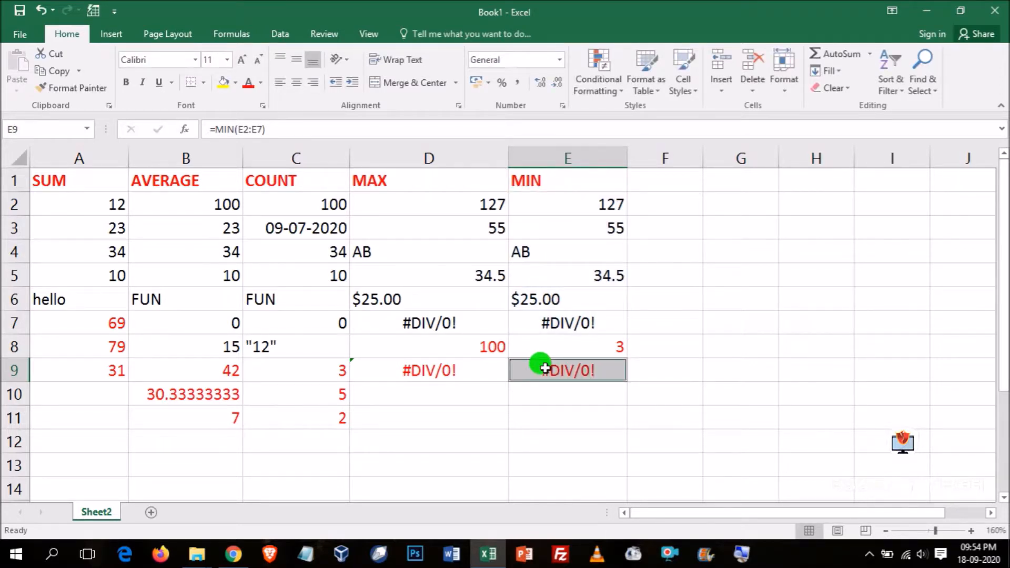
{"action": "left_click", "coordinate": [403, 327]}
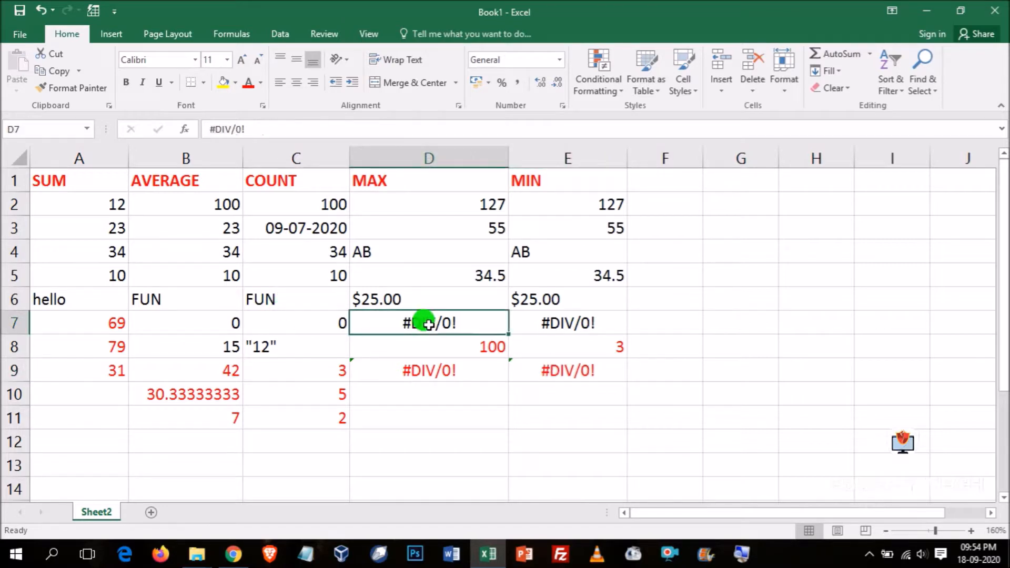
{"action": "left_click", "coordinate": [420, 403]}
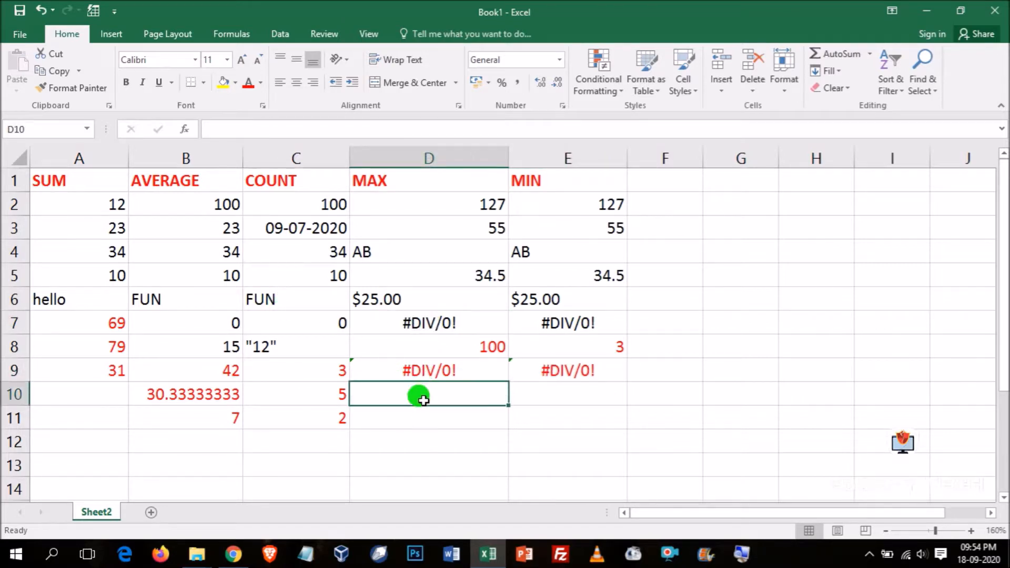
- Enter the formula =MAX(D2:D5) in cell D10 to find the largest value without the error cell
{"action": "type", "text": "="}
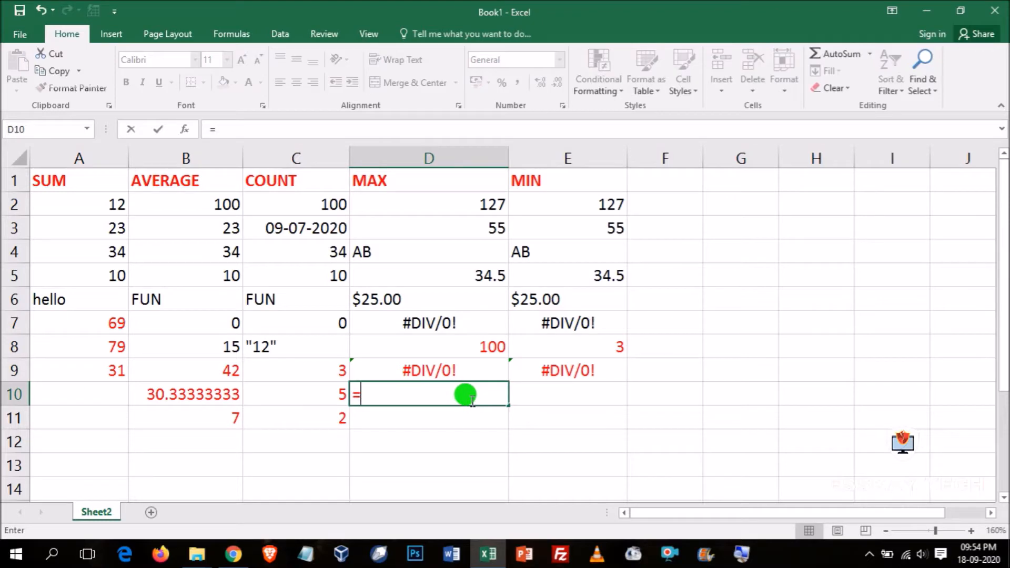
{"action": "type", "text": "MAX"}
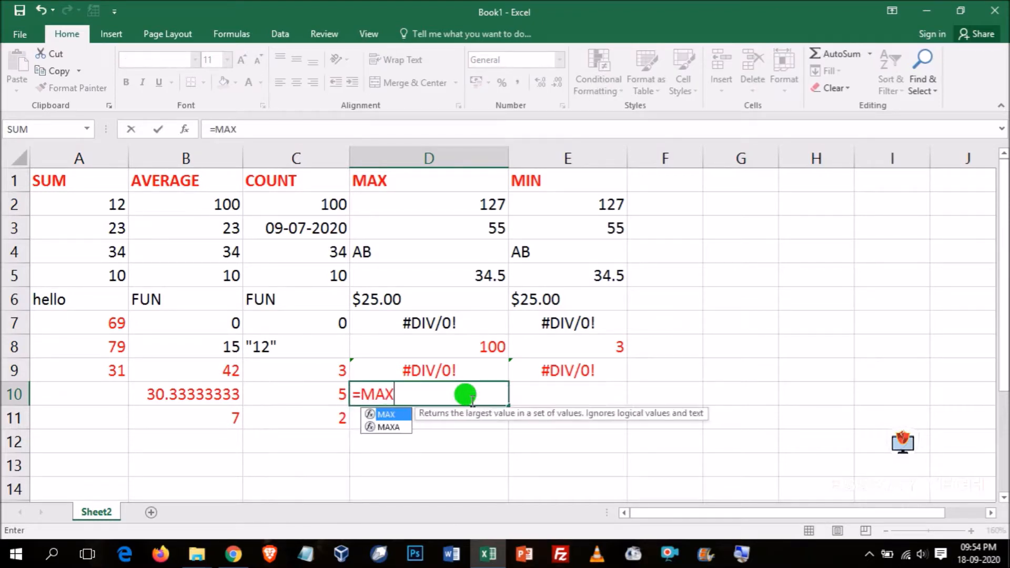
{"action": "type", "text": "("}
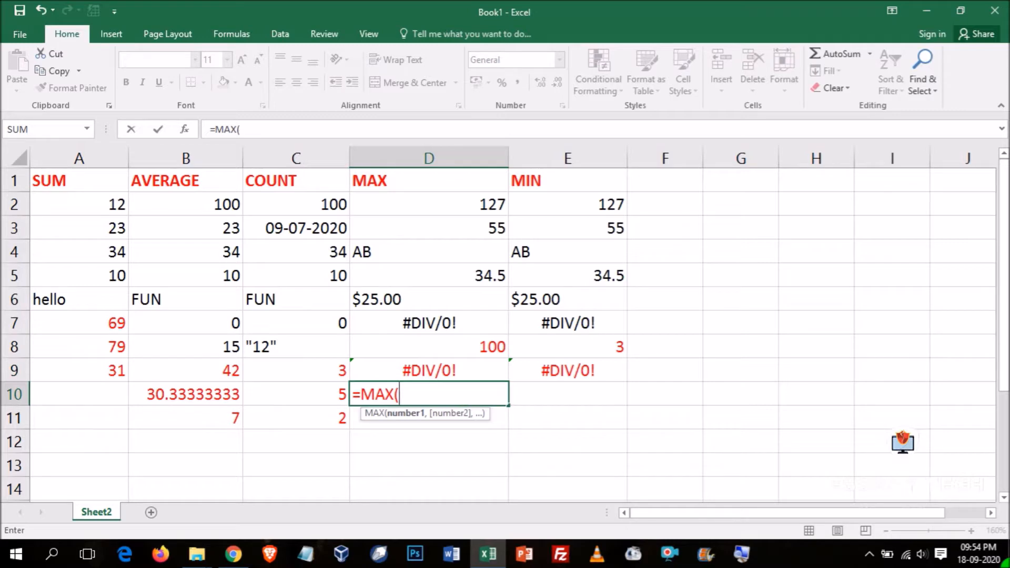
{"action": "type", "text": "D2:D"}
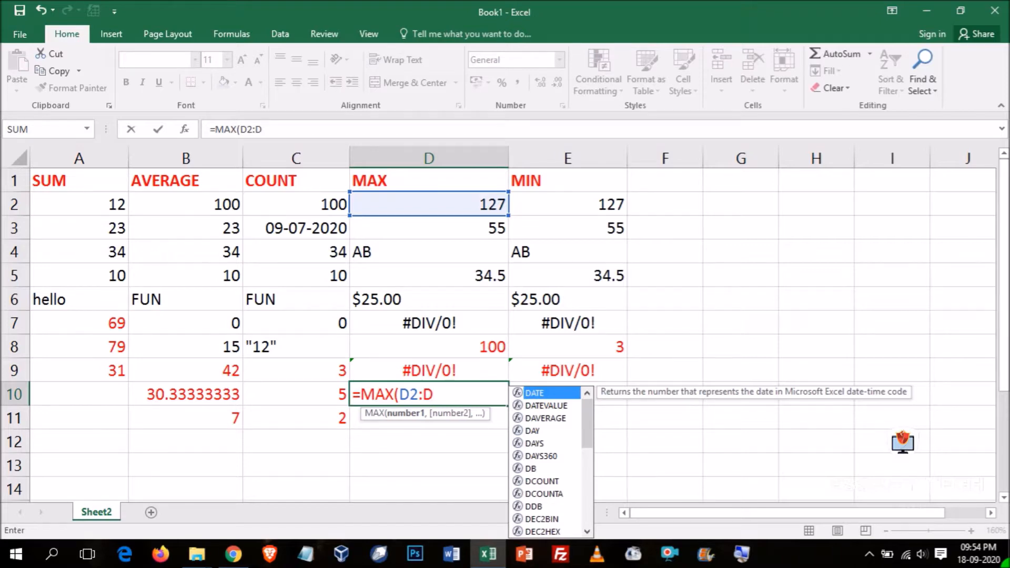
{"action": "type", "text": "5"}
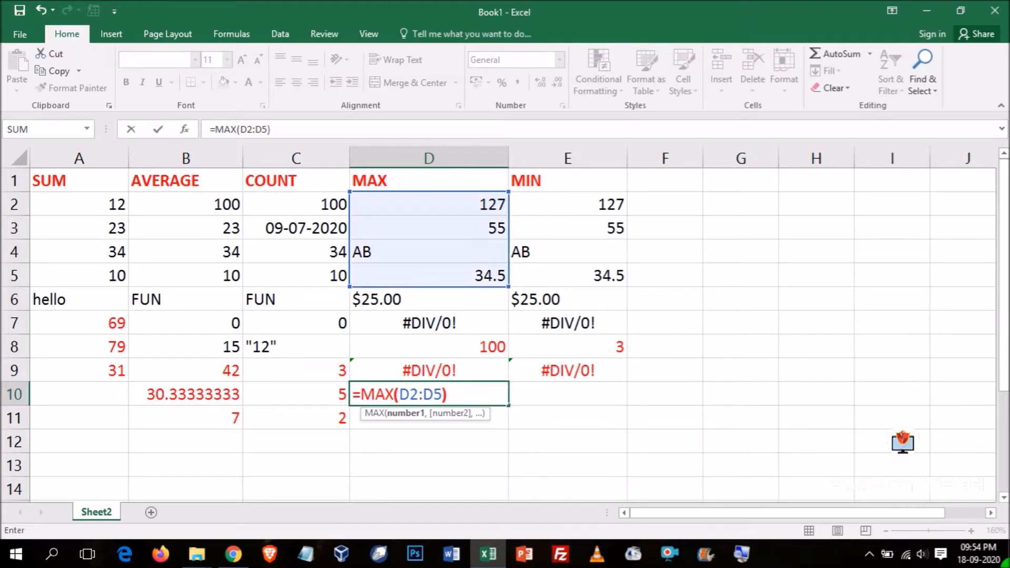
{"action": "type", "text": ")"}
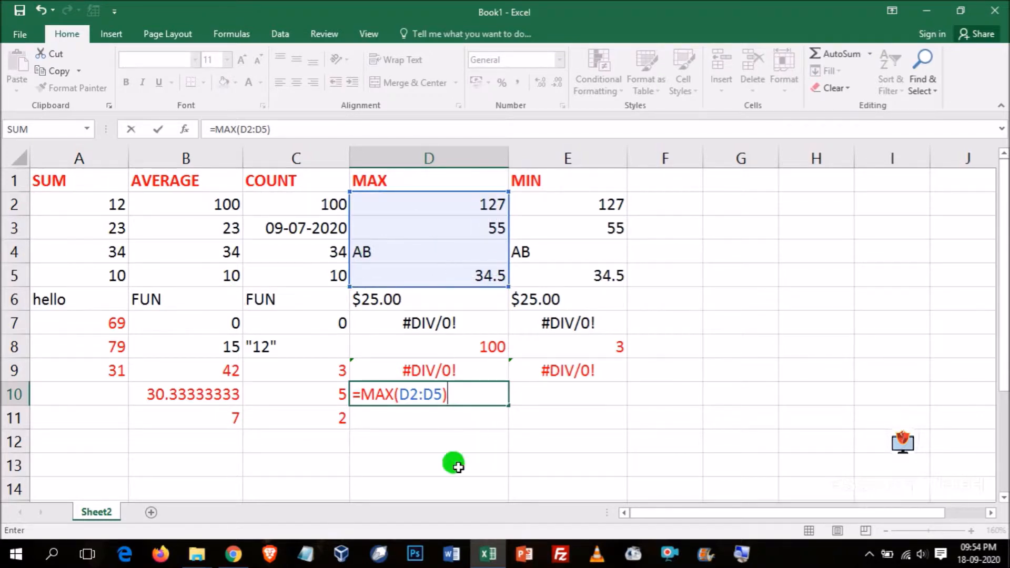
{"action": "key", "text": "Return"}
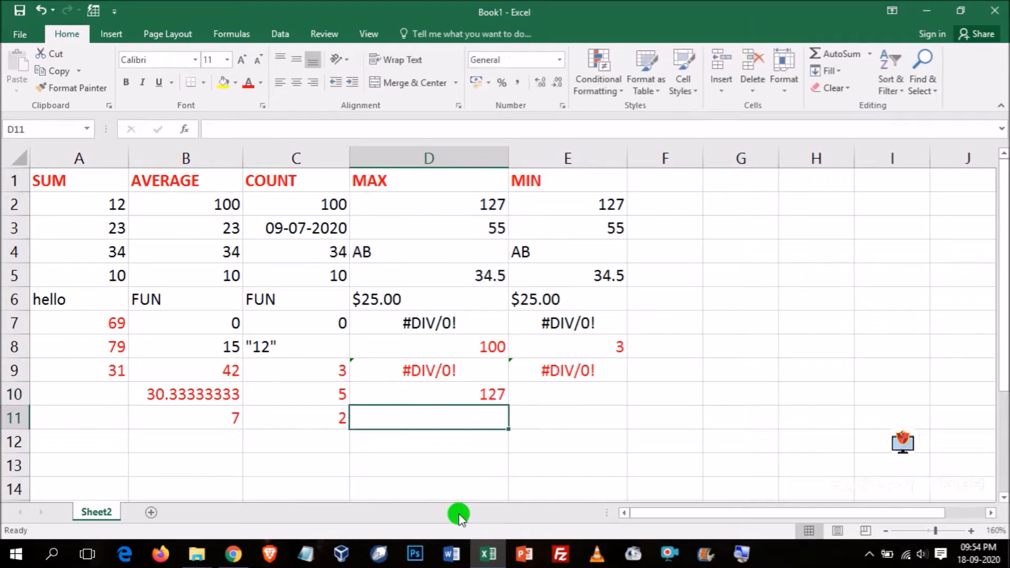
- Enter the formula =MIN(E2:E5) in cell E10 to find the smallest value without the error cell
{"action": "left_click", "coordinate": [564, 392]}
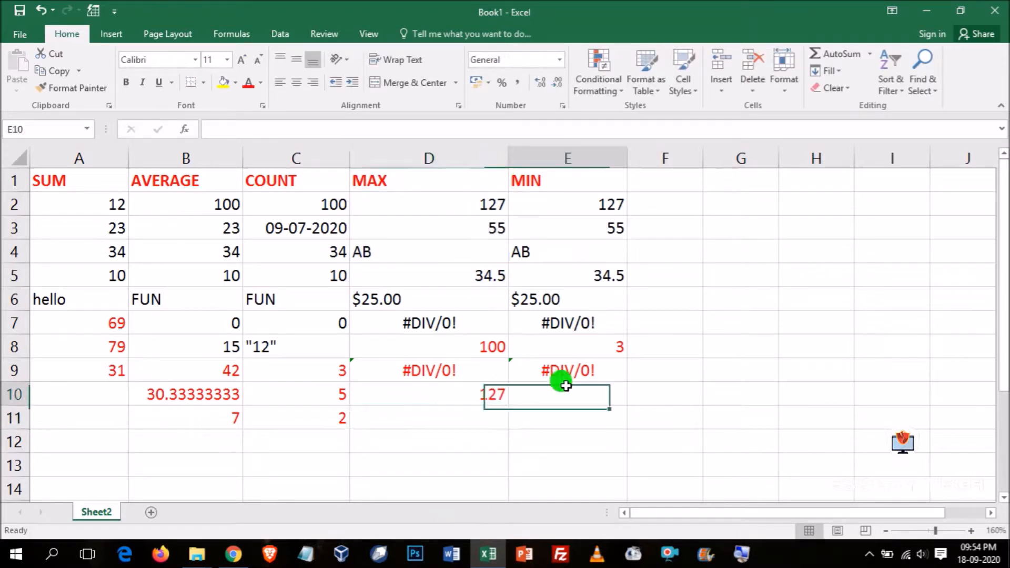
{"action": "type", "text": "=MIN("}
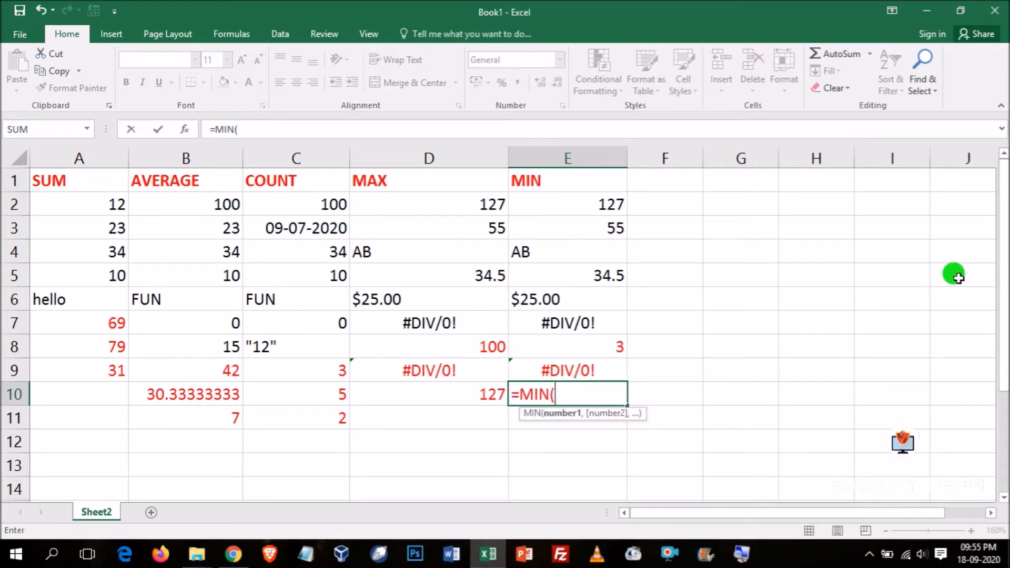
{"action": "type", "text": "E2:"}
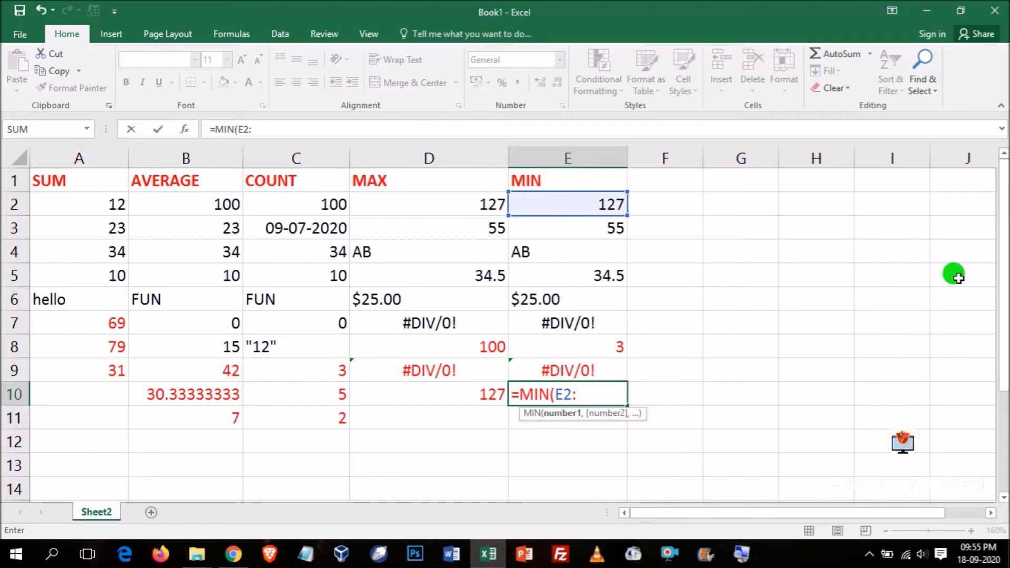
{"action": "type", "text": "E5"}
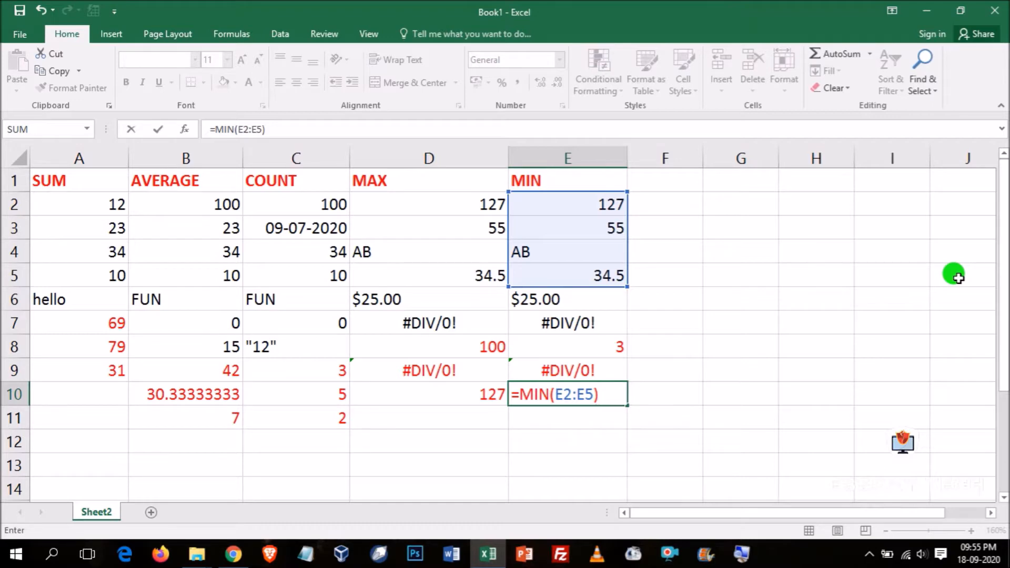
{"action": "key", "text": "Return"}
- Enter the formula =MAX(D3, TRUE, 10) in cell D11, combining a cell reference, a logical value and a number
{"action": "left_click", "coordinate": [470, 421]}
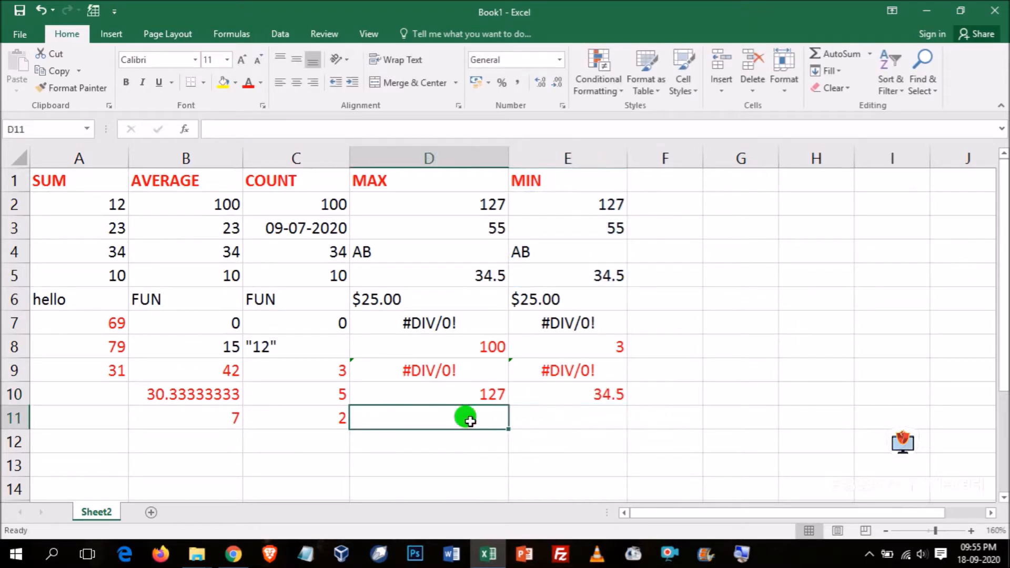
{"action": "type", "text": "=MAX"}
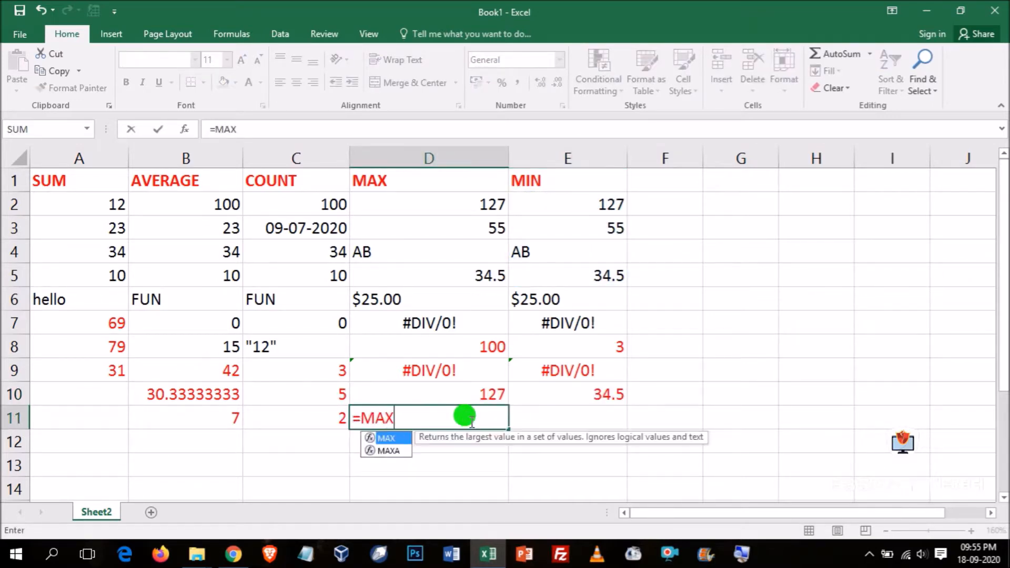
{"action": "type", "text": "("}
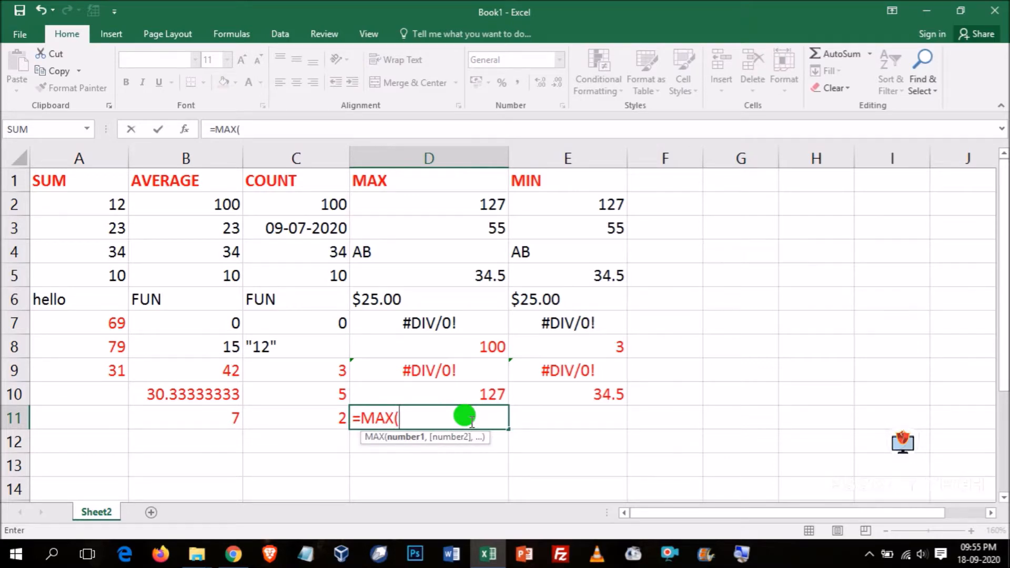
{"action": "type", "text": "D"}
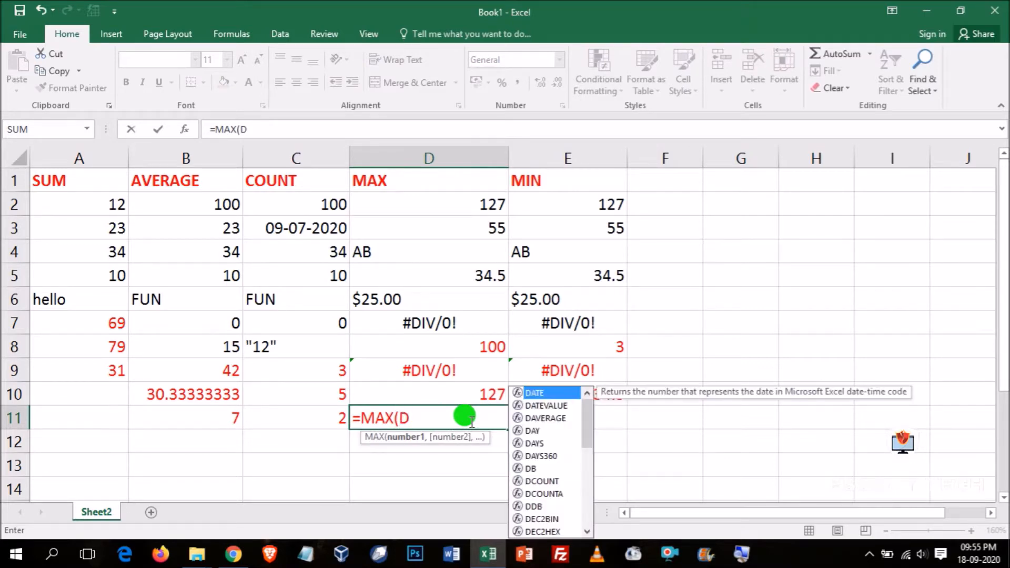
{"action": "type", "text": "3, TRUE, 10"}
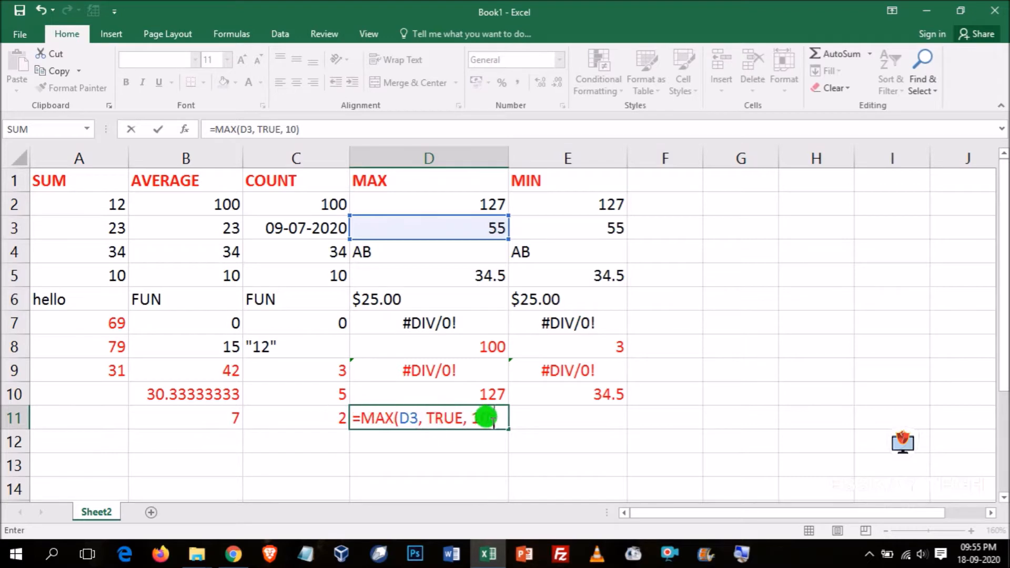
{"action": "key", "text": "Return"}
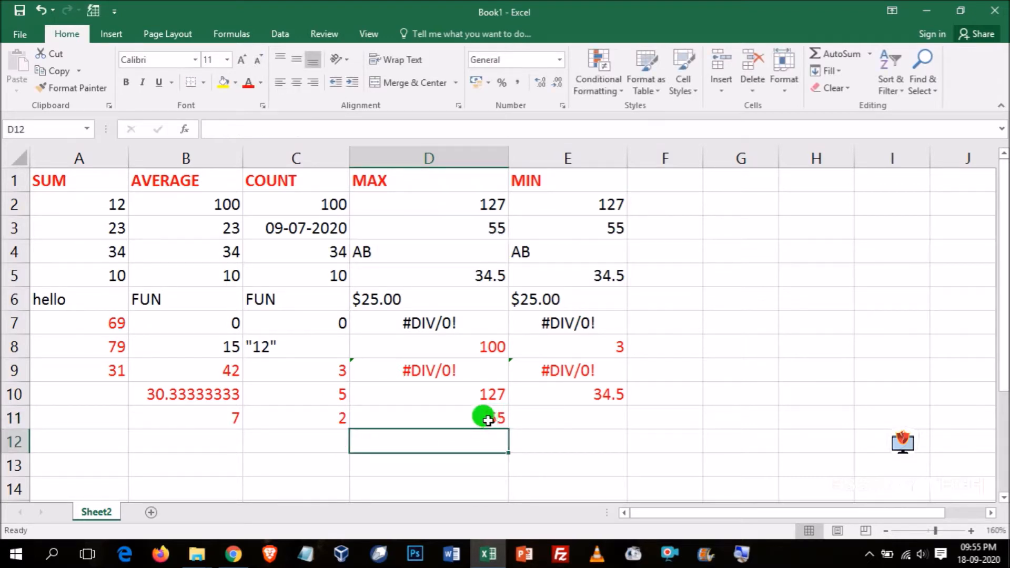
- Enter the formula =MIN(E3, FALSE, 10) in cell E11 and reselect the cell to review its formula
{"action": "left_click", "coordinate": [565, 419]}
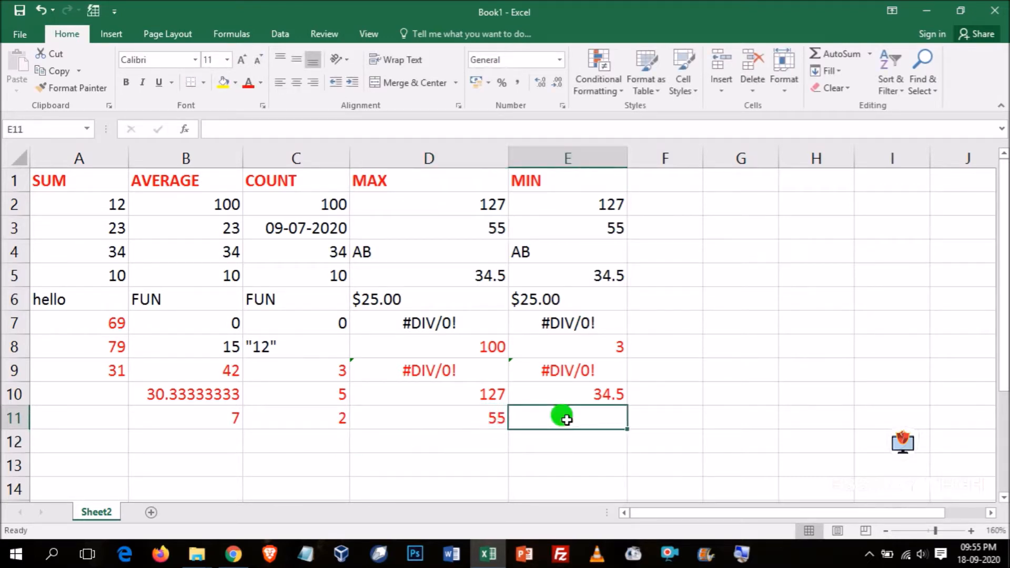
{"action": "type", "text": "="}
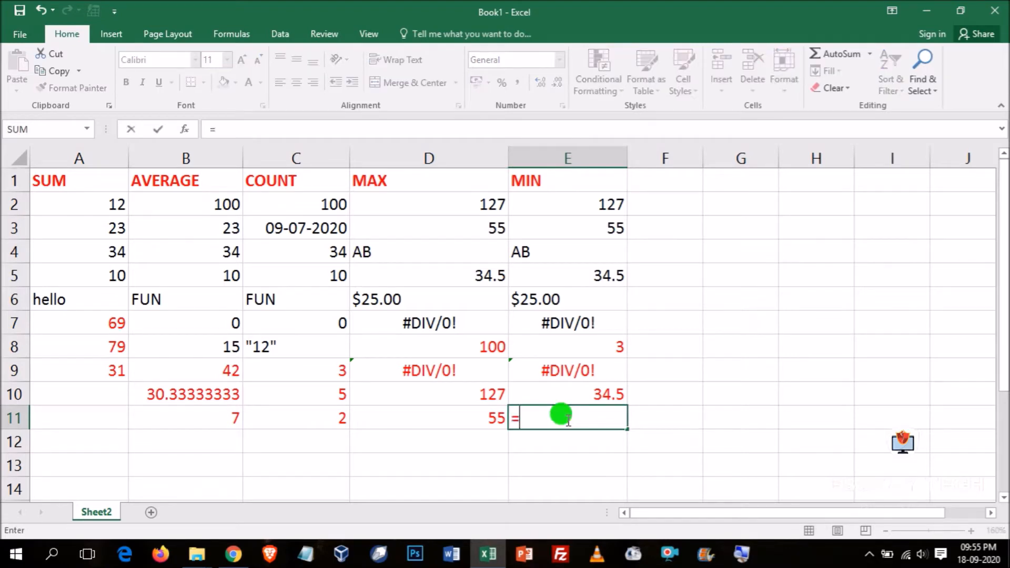
{"action": "type", "text": "MIN("}
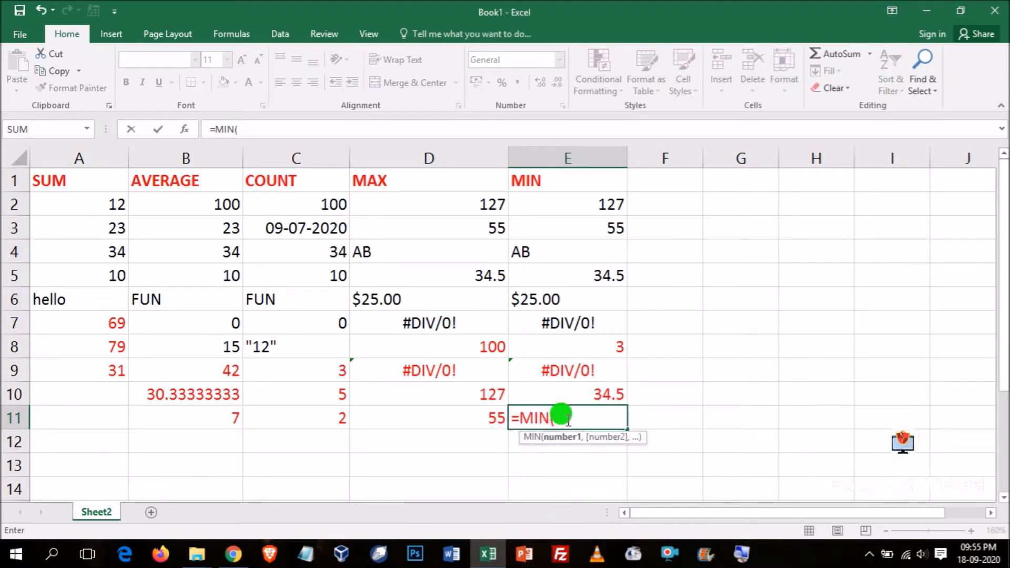
{"action": "type", "text": "E"}
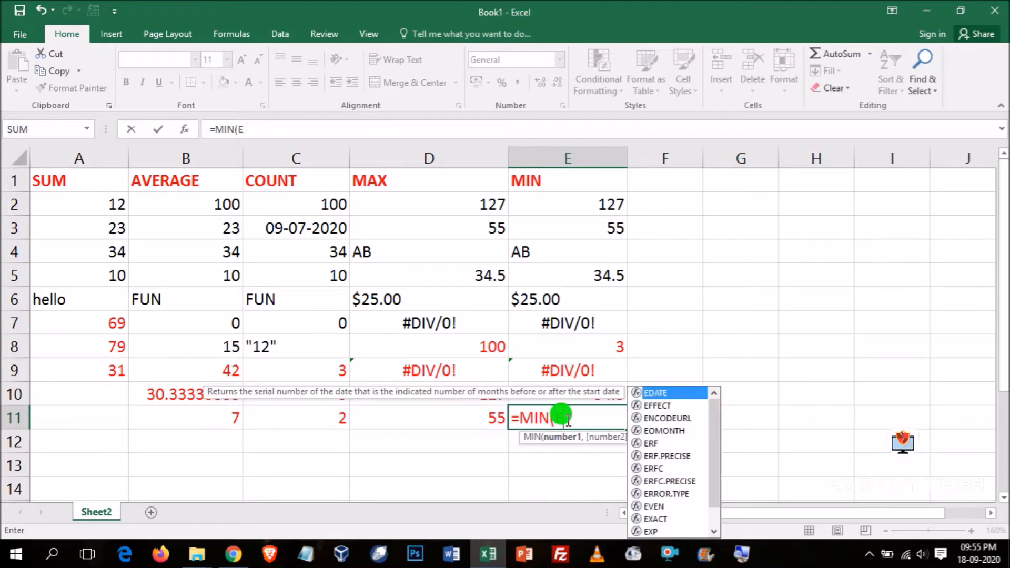
{"action": "type", "text": "3,"}
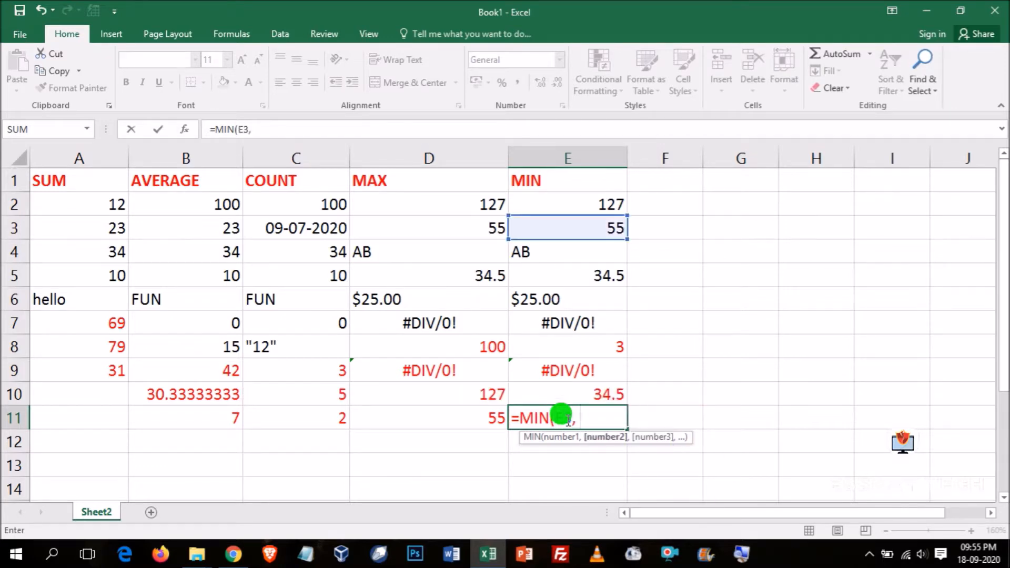
{"action": "type", "text": " FALSE,"}
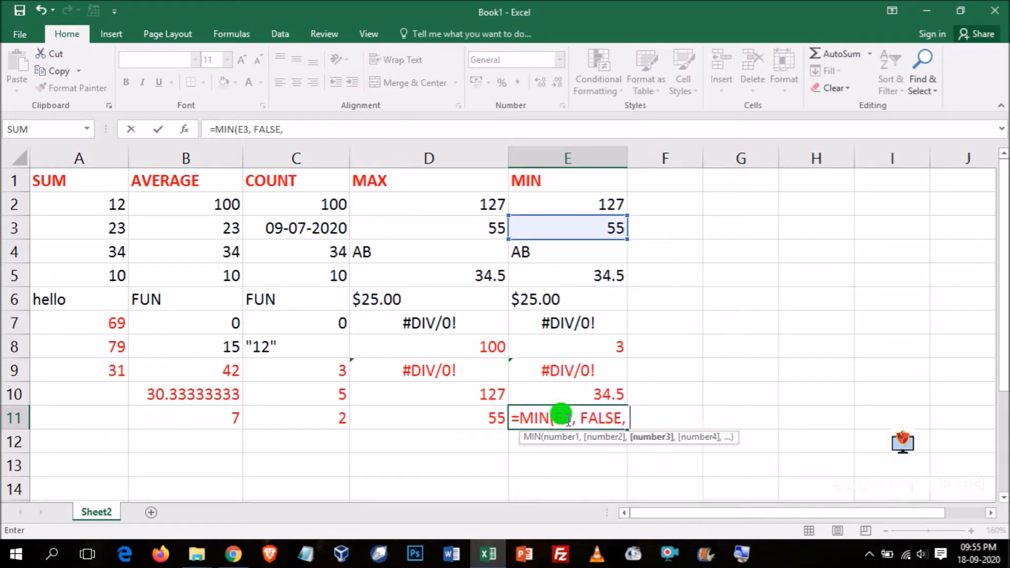
{"action": "type", "text": " 10)"}
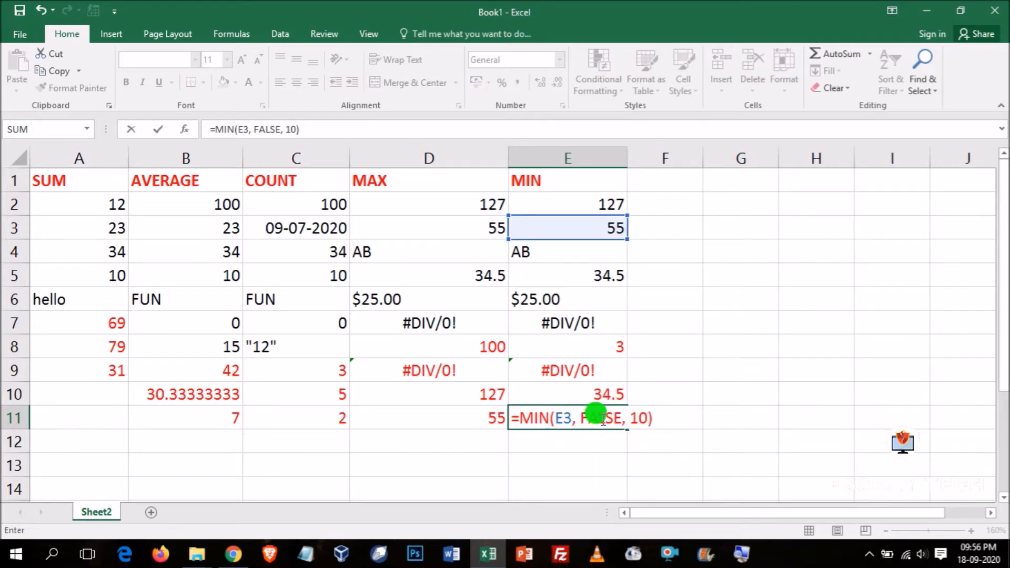
{"action": "key", "text": "Return"}
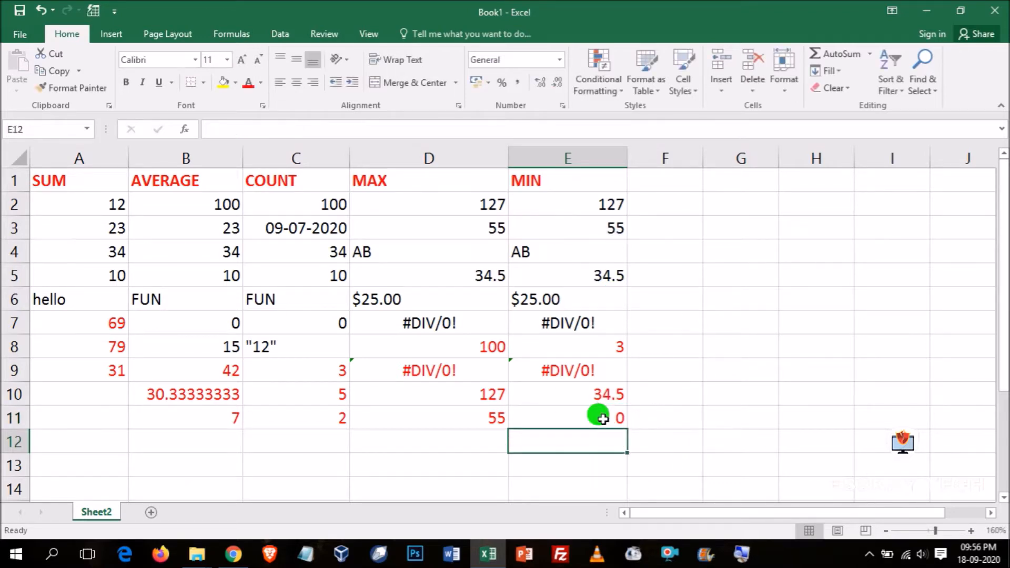
{"action": "left_click", "coordinate": [603, 419]}
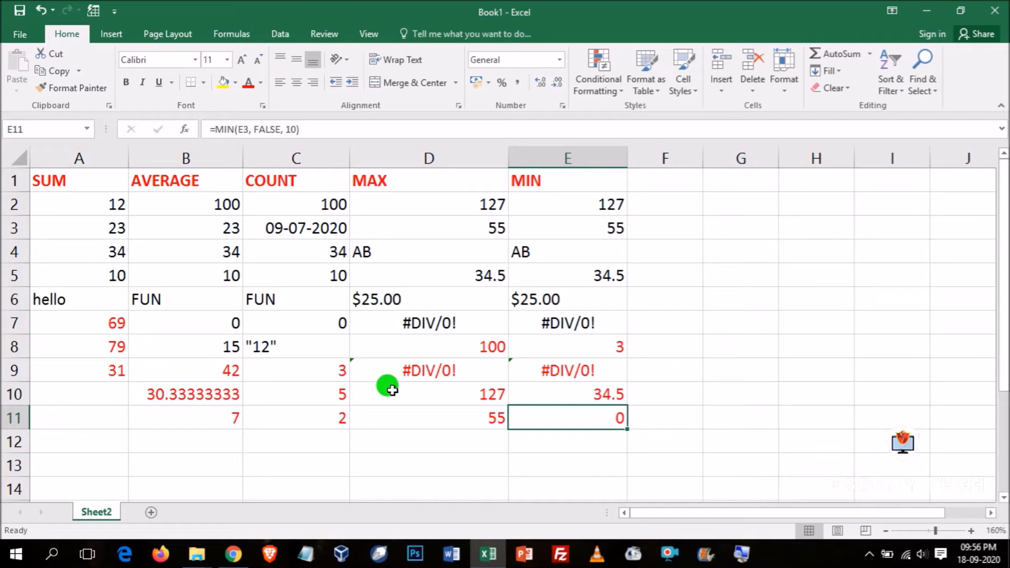
- Enter the numbers 23, 34, 55, 66 and 45 in cells G3 to G7, check the range and select cell G8
{"action": "scroll", "coordinate": [392, 390], "scroll_direction": "down", "scroll_amount": 2}
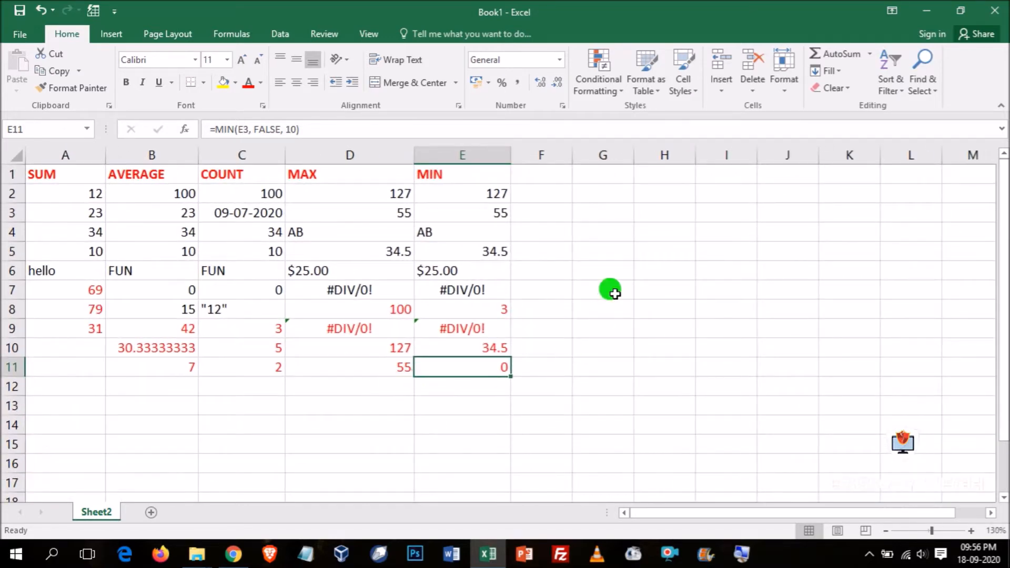
{"action": "left_click", "coordinate": [657, 190]}
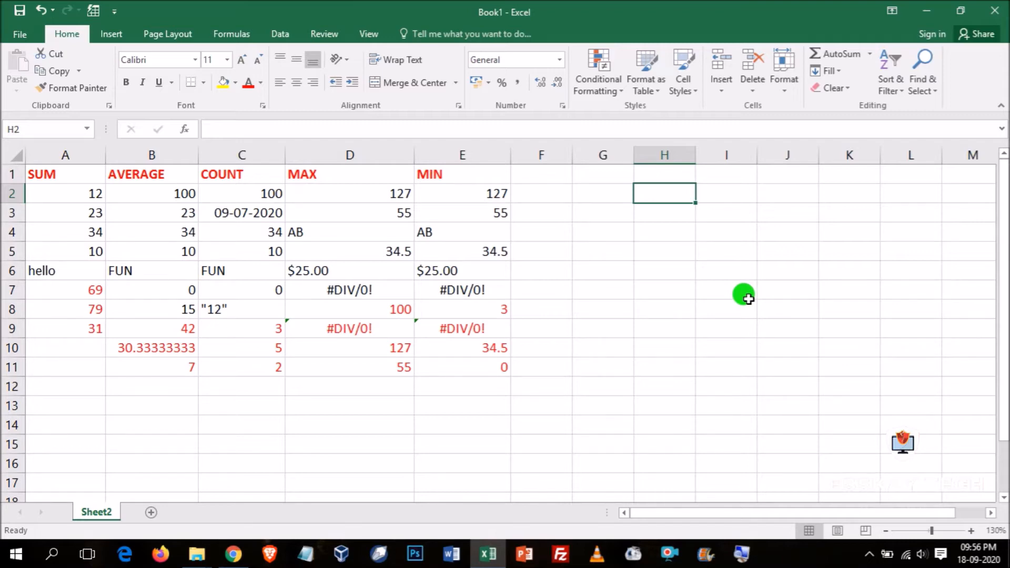
{"action": "key", "text": "Left"}
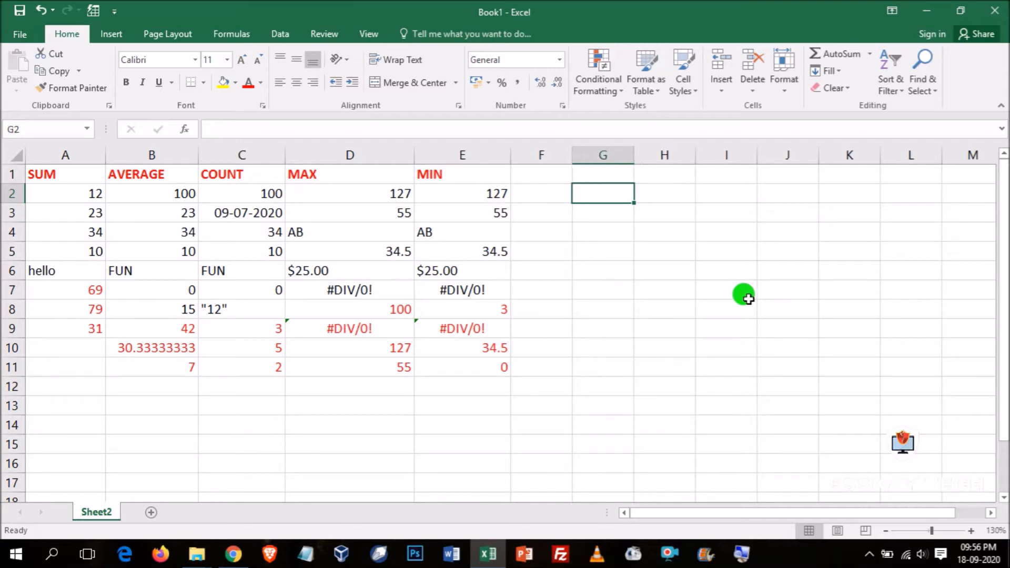
{"action": "key", "text": "Down"}
{"action": "key", "text": "Up"}
{"action": "key", "text": "Down"}
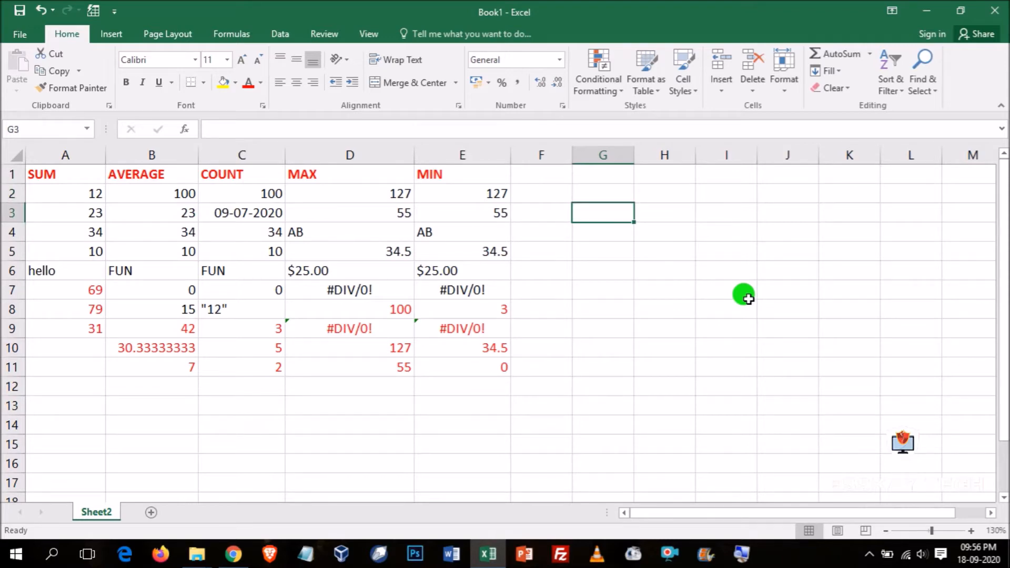
{"action": "type", "text": "23"}
{"action": "key", "text": "Return"}
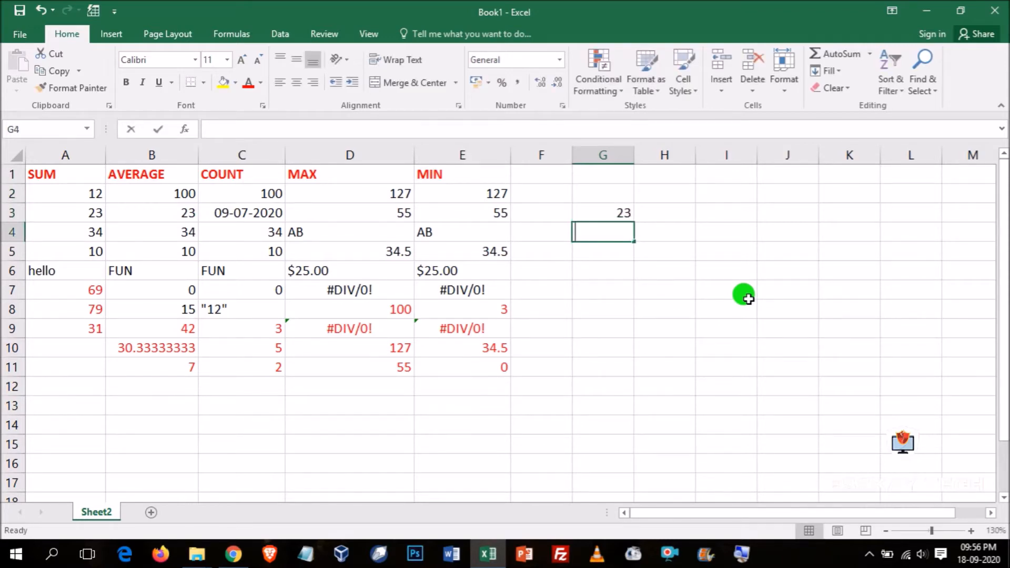
{"action": "type", "text": "34"}
{"action": "key", "text": "Return"}
{"action": "type", "text": "55"}
{"action": "key", "text": "Return"}
{"action": "type", "text": "6"}
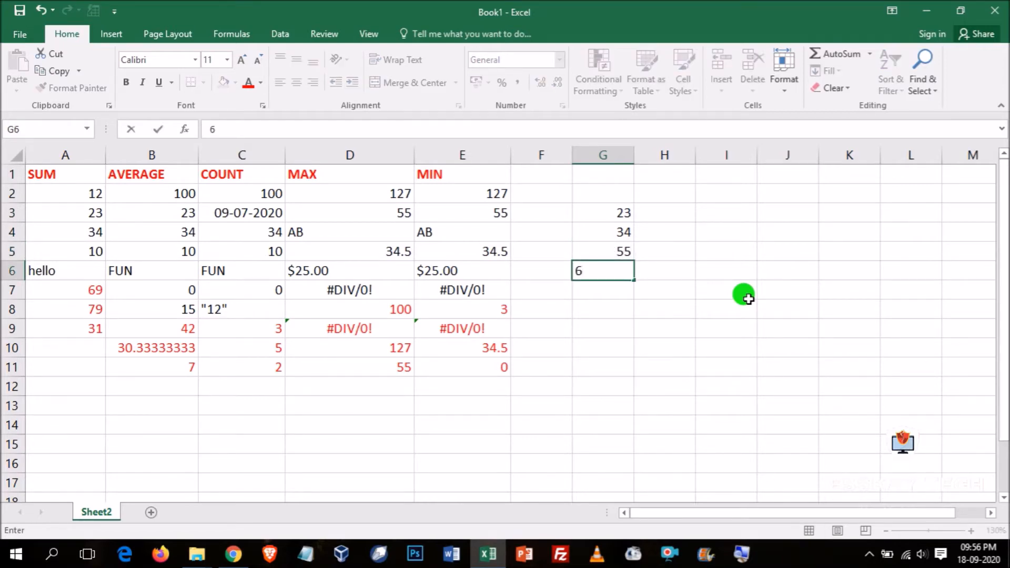
{"action": "type", "text": "6"}
{"action": "key", "text": "Return"}
{"action": "type", "text": "45"}
{"action": "key", "text": "Return"}
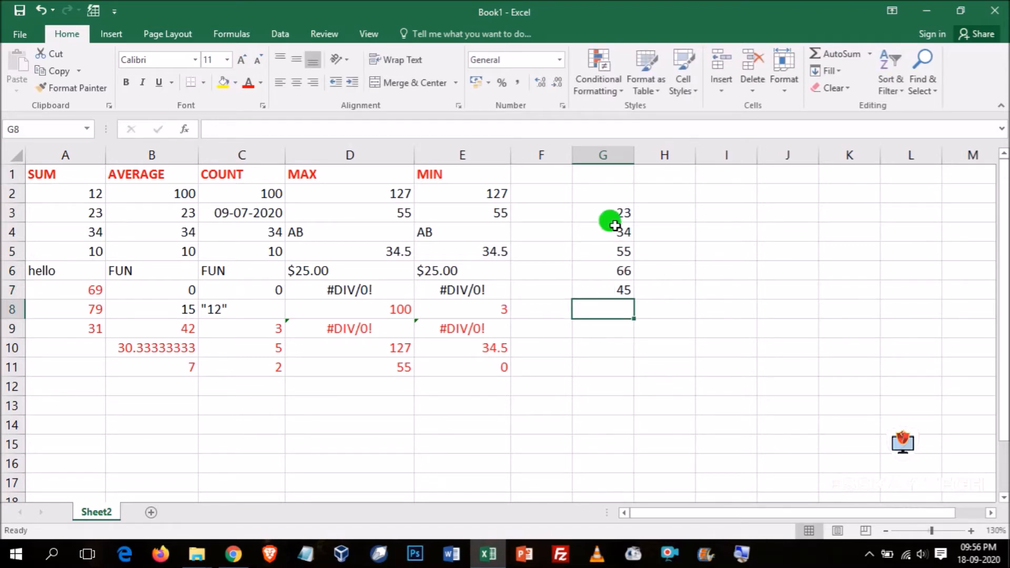
{"action": "left_click_drag", "start_coordinate": [602, 212], "coordinate": [611, 289]}
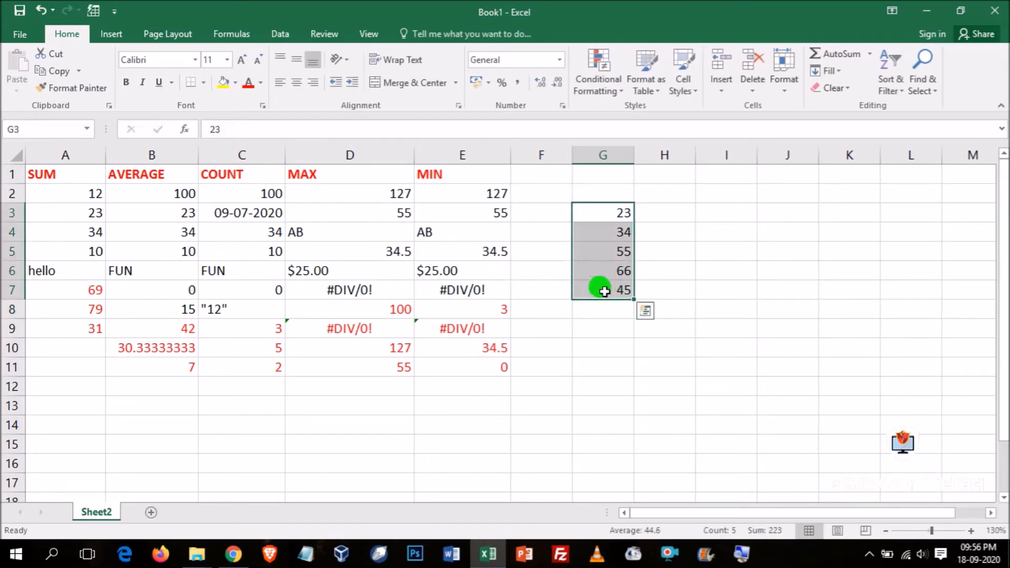
{"action": "left_click", "coordinate": [617, 313]}
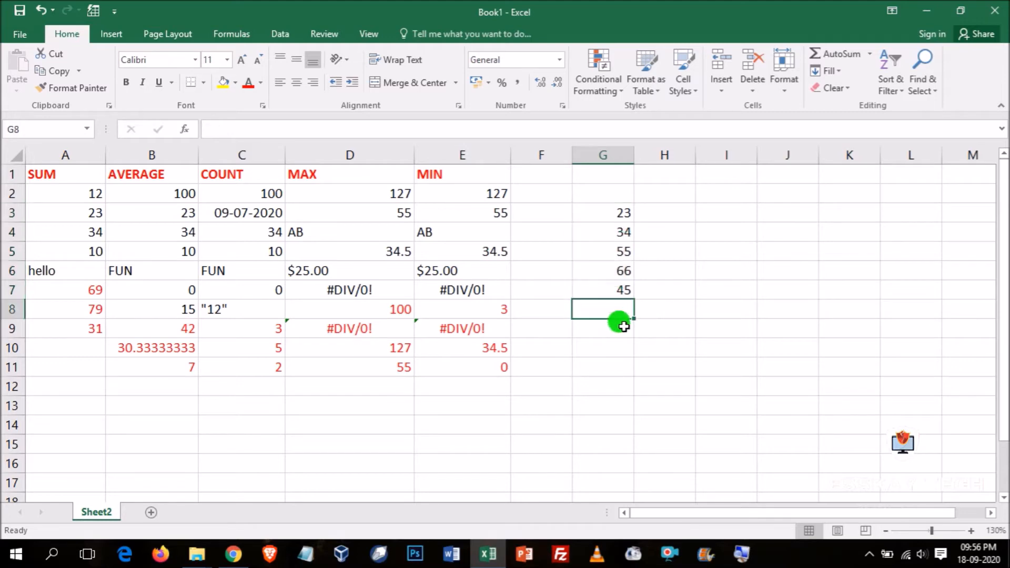
- Total the numbers in G3:G7 with AutoSum's Sum function and select the result cell G8 to review its formula
{"action": "left_click", "coordinate": [615, 212]}
{"action": "left_click_drag", "start_coordinate": [614, 211], "coordinate": [622, 294]}
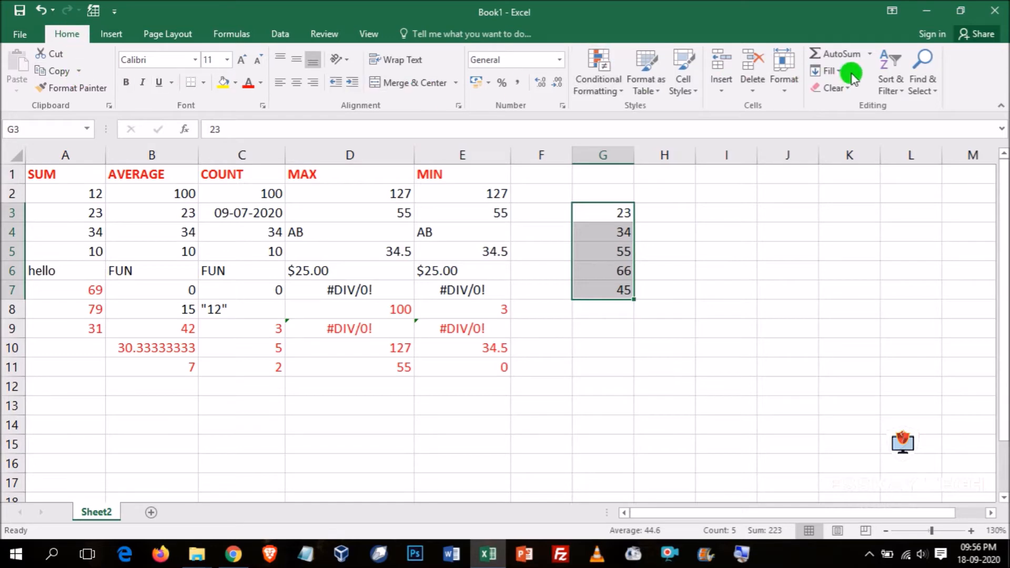
{"action": "left_click", "coordinate": [869, 57]}
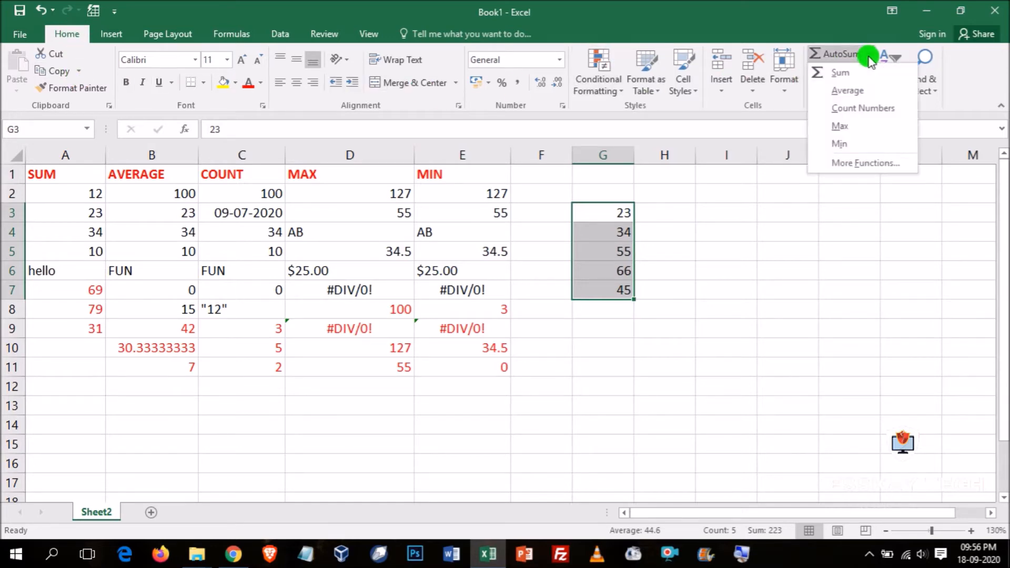
{"action": "left_click", "coordinate": [847, 74]}
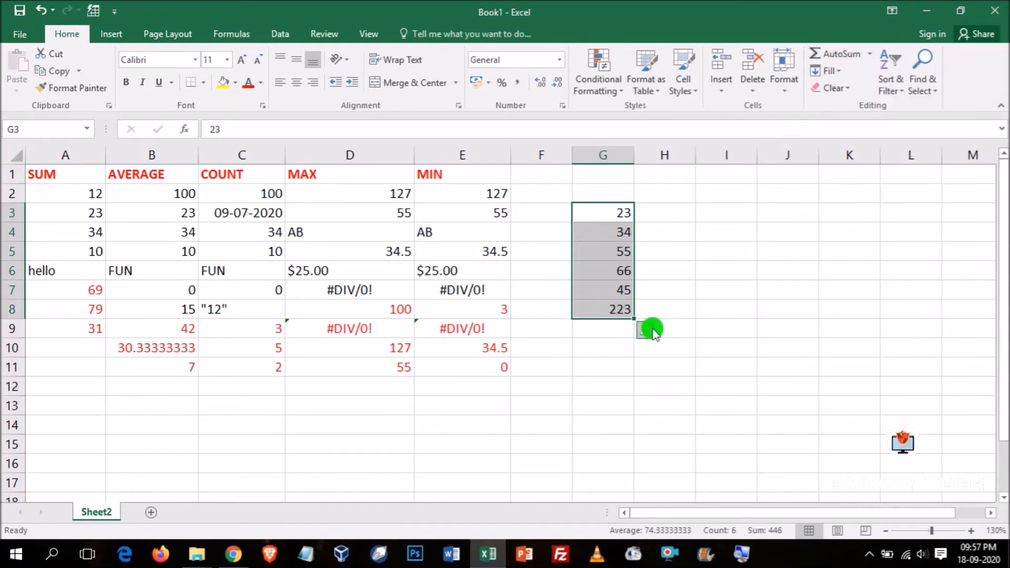
{"action": "left_click", "coordinate": [602, 309]}
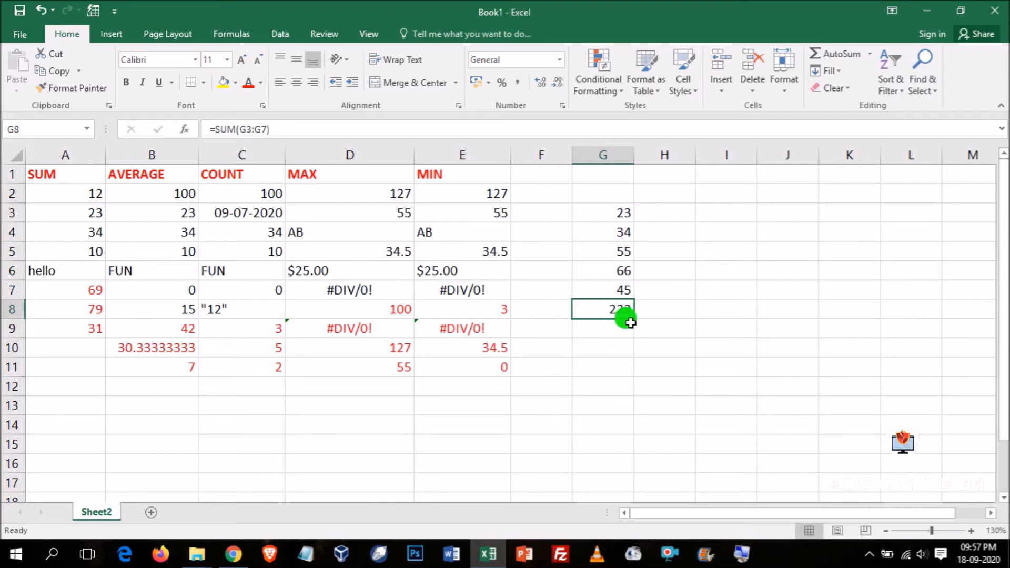
- Format the result in cell G8 with red font colour and bold
{"action": "left_click", "coordinate": [248, 83]}
{"action": "left_click", "coordinate": [125, 82]}
{"action": "left_click", "coordinate": [641, 330]}
{"action": "left_click", "coordinate": [581, 304]}
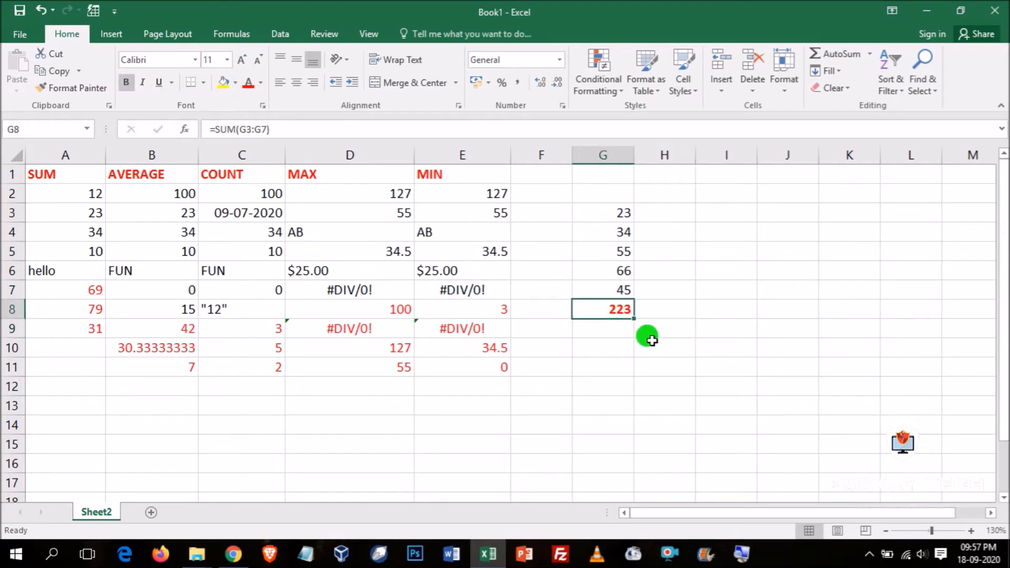
- Show the sheet's formulas, inspect the SUM formula in cell G8 and switch back to displaying values
{"action": "left_click", "coordinate": [232, 34]}
{"action": "left_click", "coordinate": [684, 53]}
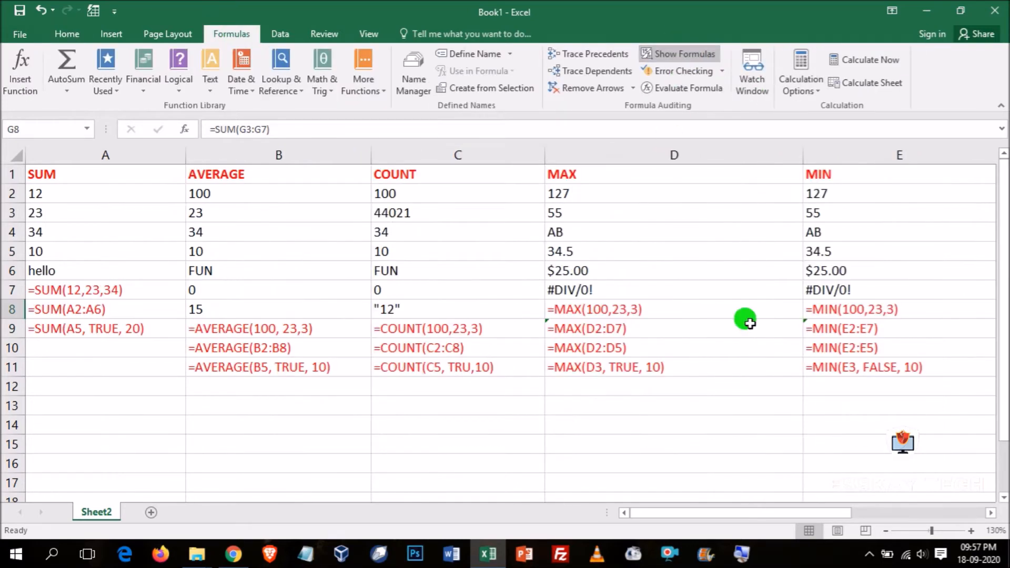
{"action": "left_click", "coordinate": [991, 512]}
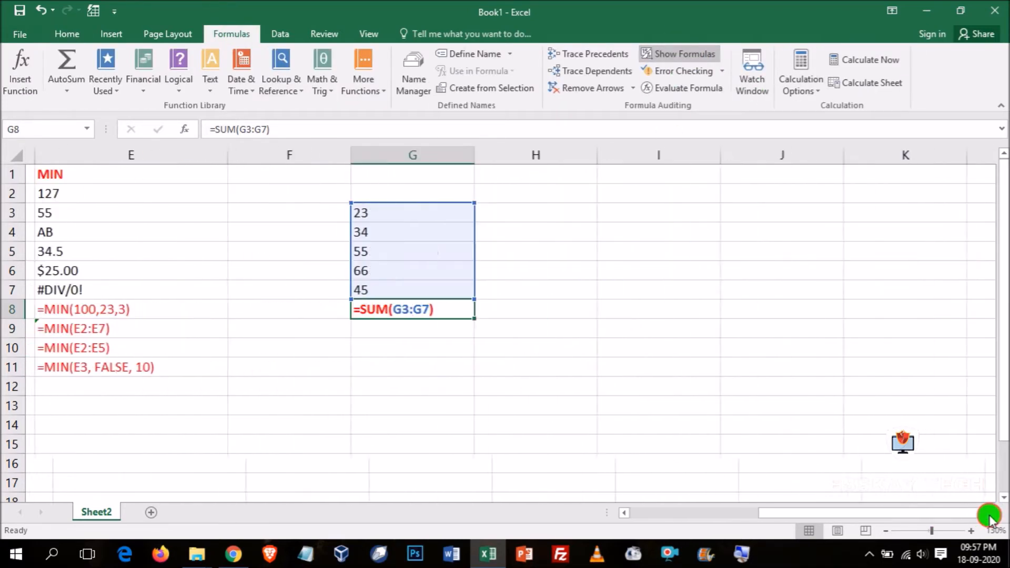
{"action": "left_click", "coordinate": [426, 345]}
{"action": "left_click", "coordinate": [420, 315]}
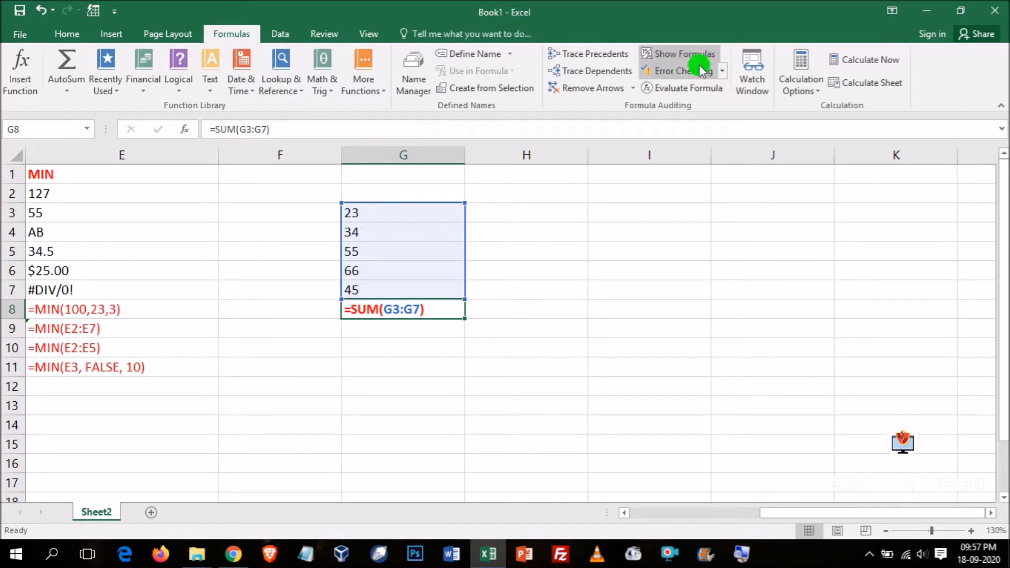
{"action": "left_click", "coordinate": [679, 54]}
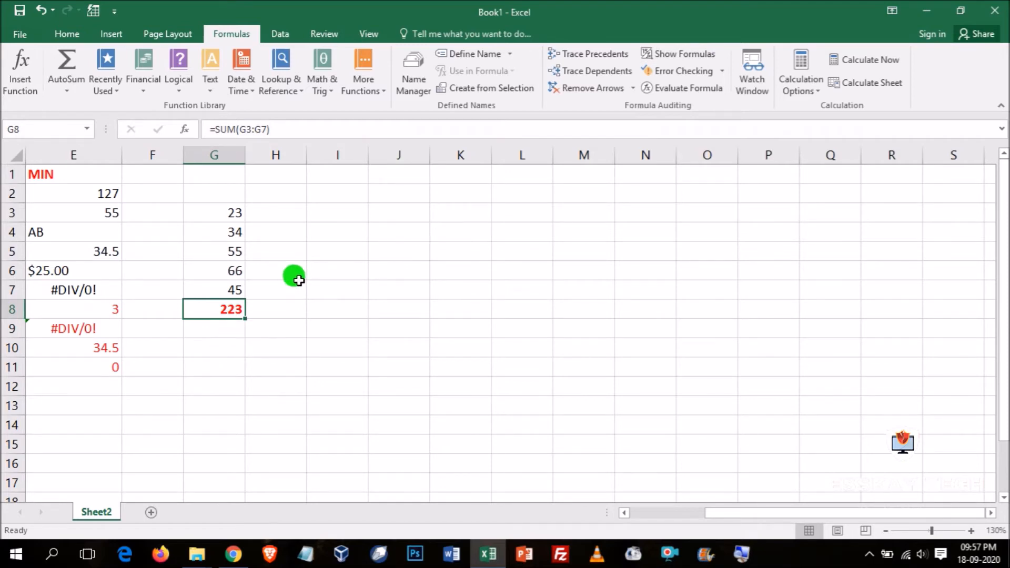
- Clear the SUM formula from cell G8
{"action": "left_click", "coordinate": [330, 362]}
{"action": "left_click", "coordinate": [221, 314]}
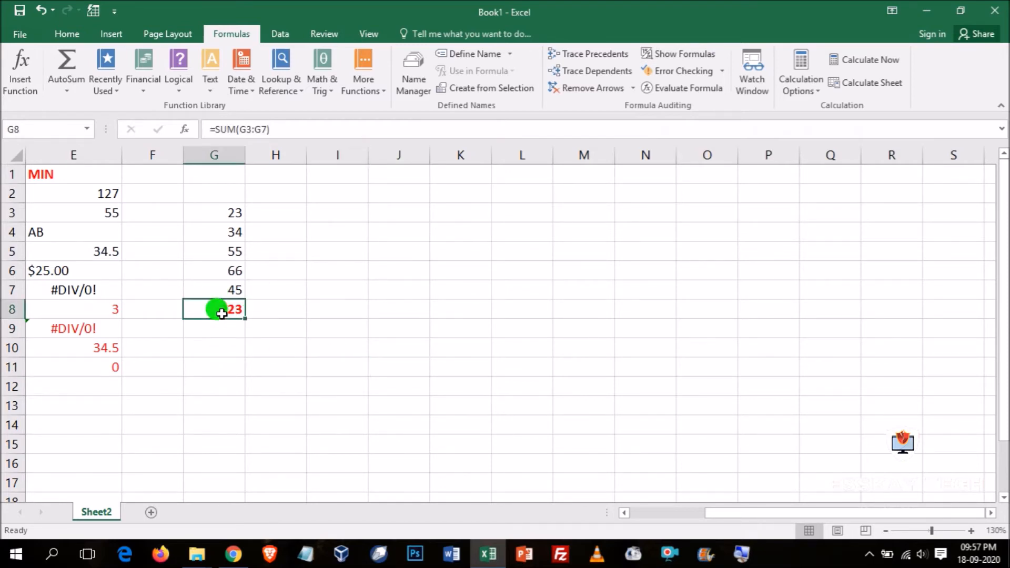
{"action": "key", "text": "Delete"}
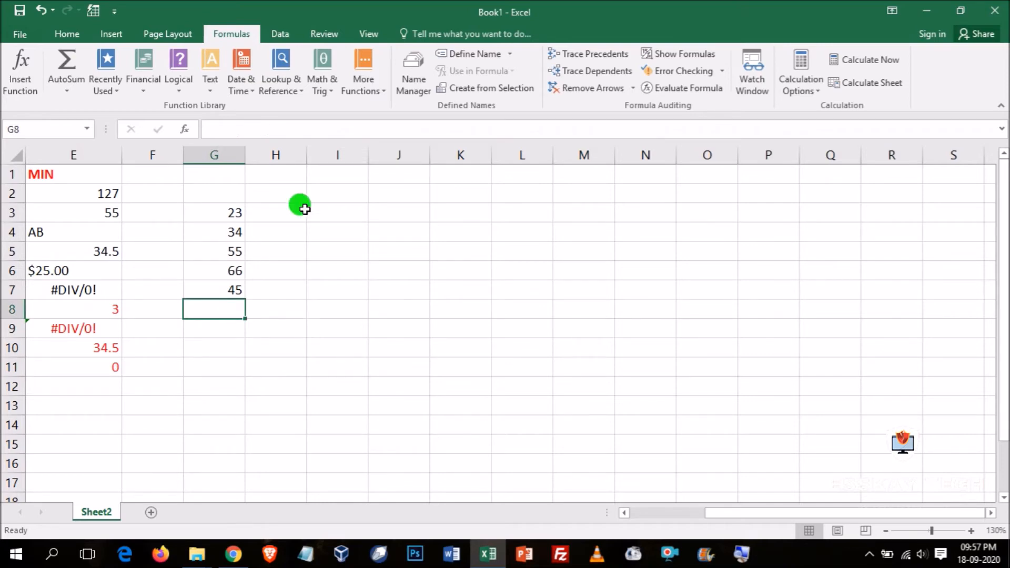
- Calculate the average of G3:G7 in cell G8 with AutoSum's Average function
{"action": "left_click_drag", "start_coordinate": [241, 206], "coordinate": [216, 290]}
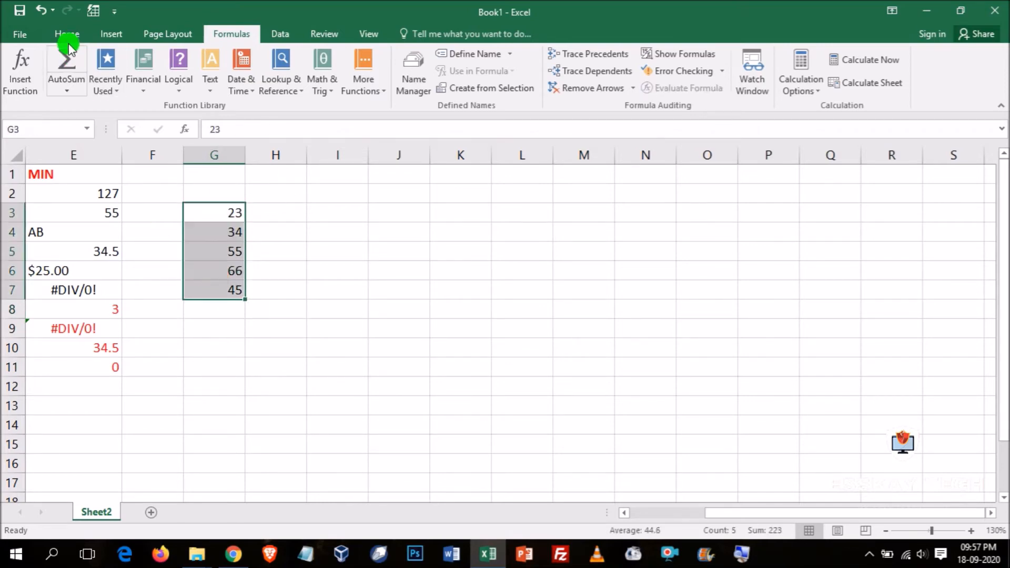
{"action": "left_click", "coordinate": [66, 34]}
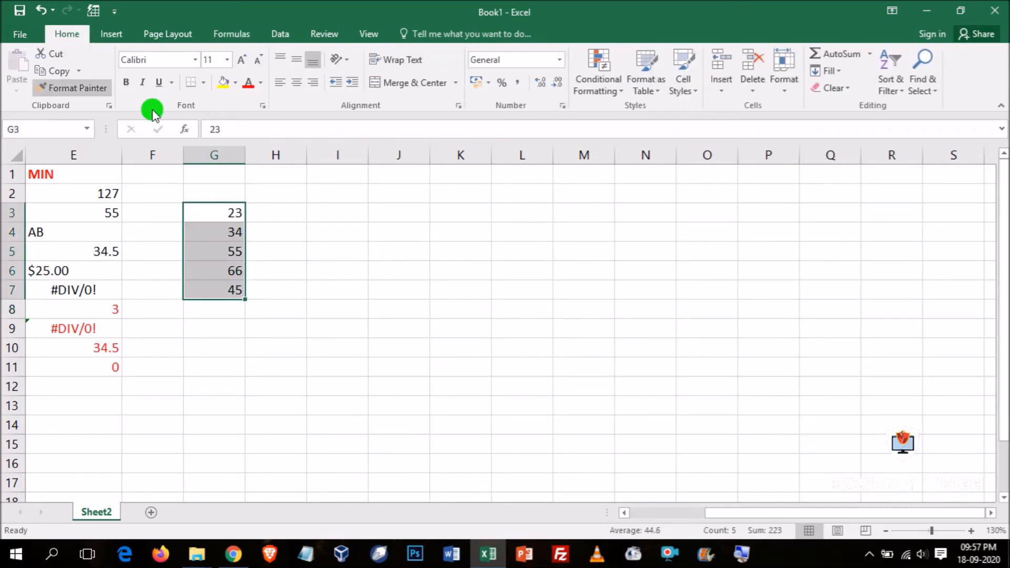
{"action": "left_click", "coordinate": [868, 57]}
{"action": "left_click", "coordinate": [846, 93]}
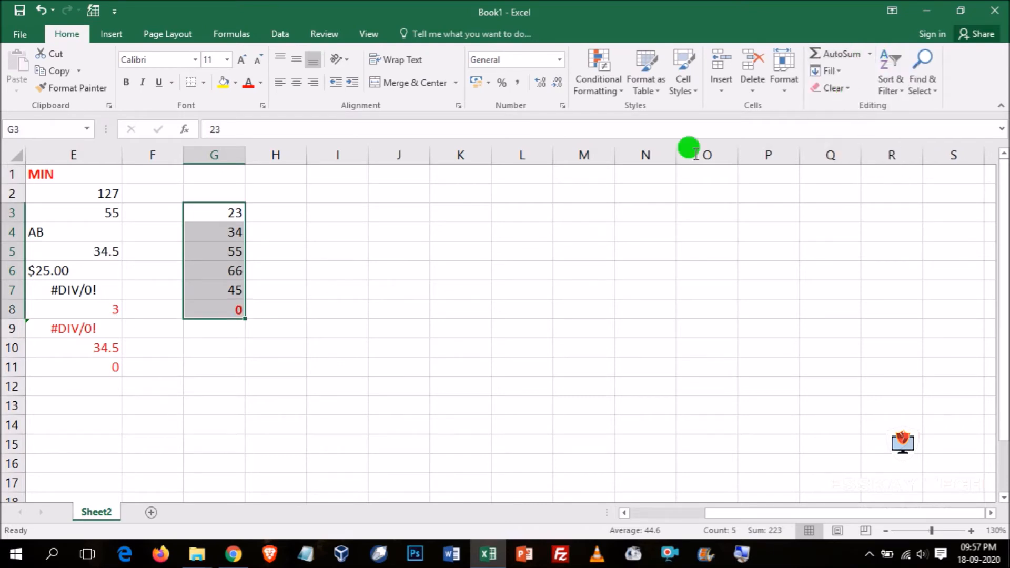
- Count the numbers in G3:G8 in cell G9 with AutoSum's Count Numbers, and reselect G3:G8 to review the available AutoSum functions
{"action": "left_click", "coordinate": [867, 56]}
{"action": "left_click", "coordinate": [856, 107]}
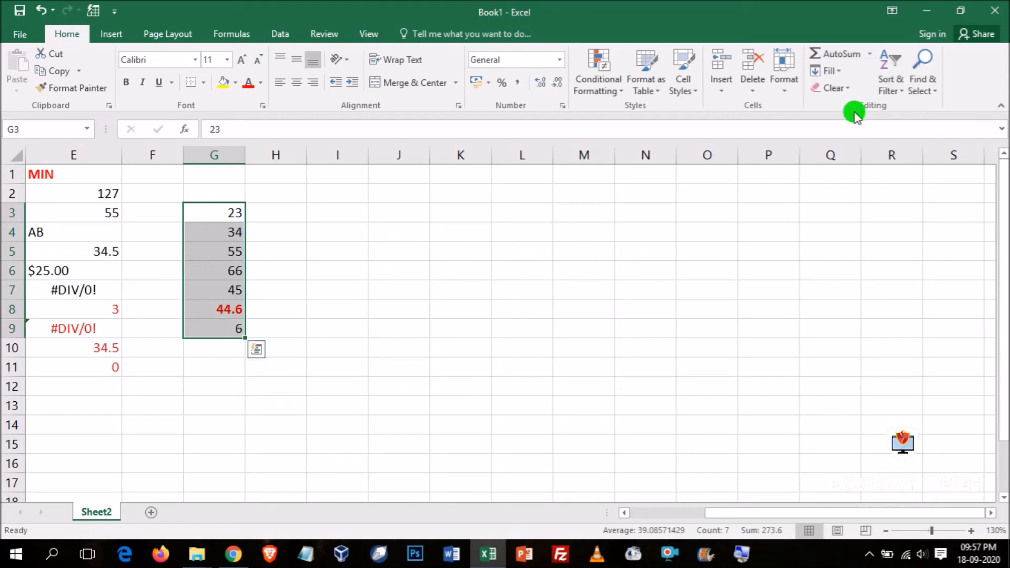
{"action": "left_click", "coordinate": [352, 384]}
{"action": "left_click_drag", "start_coordinate": [219, 209], "coordinate": [231, 314]}
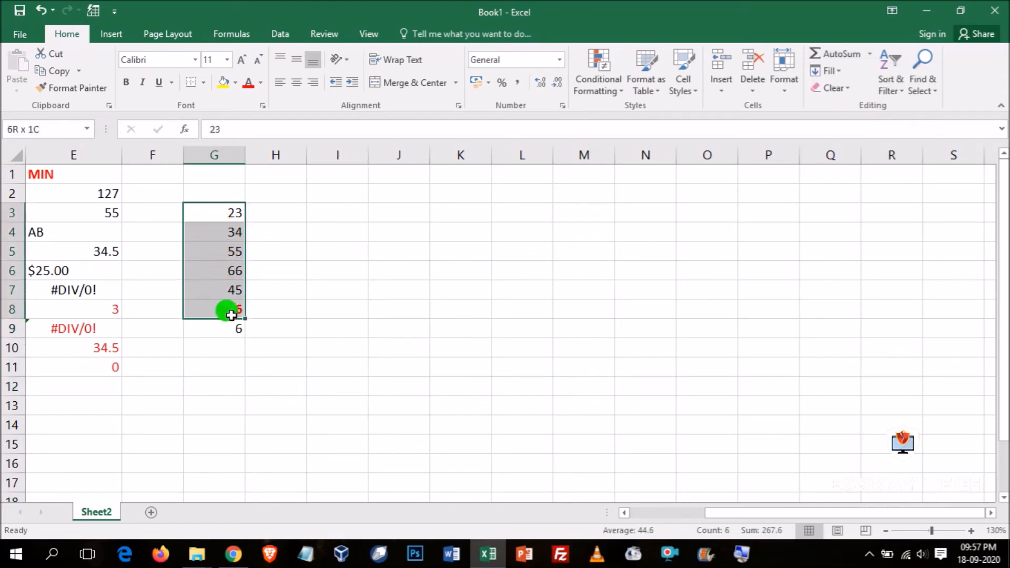
{"action": "left_click", "coordinate": [869, 54]}
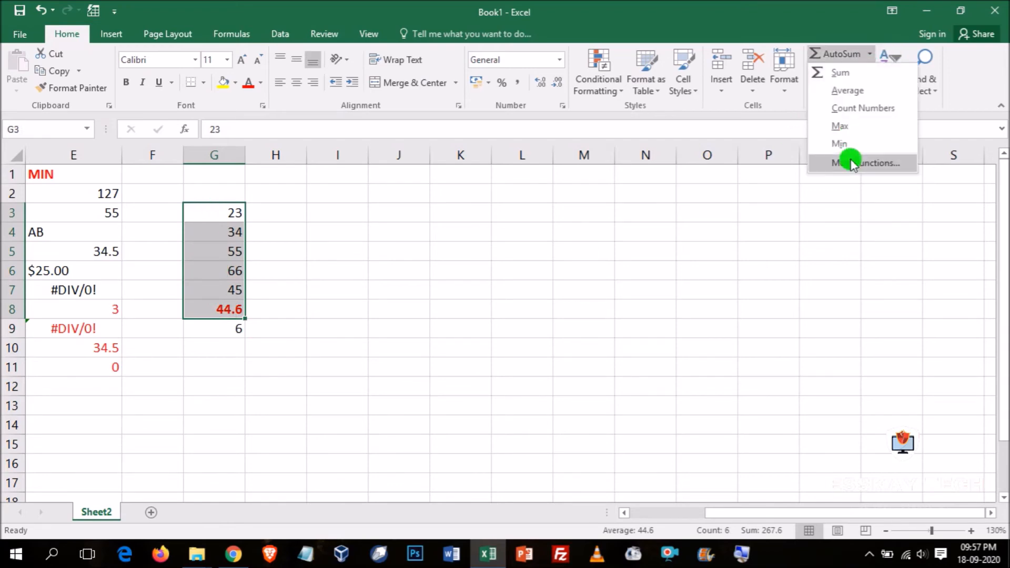
{"action": "left_click", "coordinate": [467, 284]}
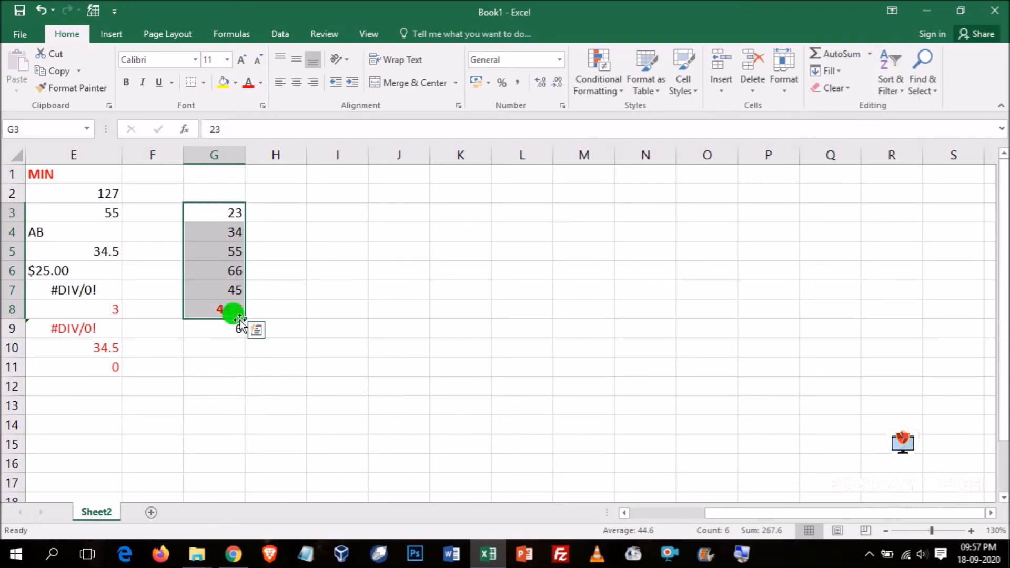
- Clear the average and count results by deleting the contents of G8:H10
{"action": "left_click", "coordinate": [224, 311]}
{"action": "left_click_drag", "start_coordinate": [230, 311], "coordinate": [276, 348]}
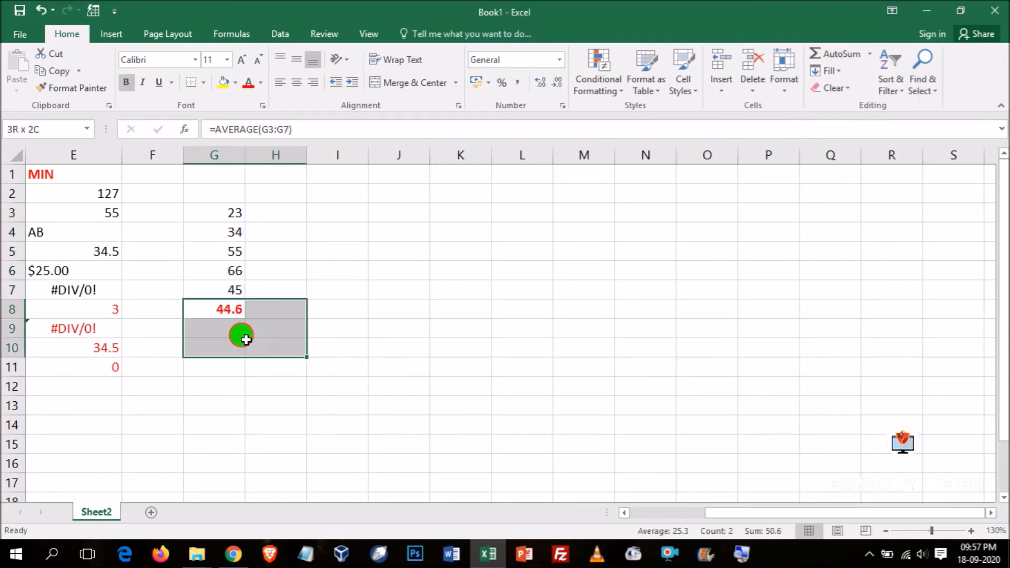
{"action": "key", "text": "Delete"}
{"action": "left_click", "coordinate": [271, 303]}
- Find the maximum of G3:G7 in cell G8 with AutoSum's Max function and undo the insertion
{"action": "left_click_drag", "start_coordinate": [237, 215], "coordinate": [218, 287]}
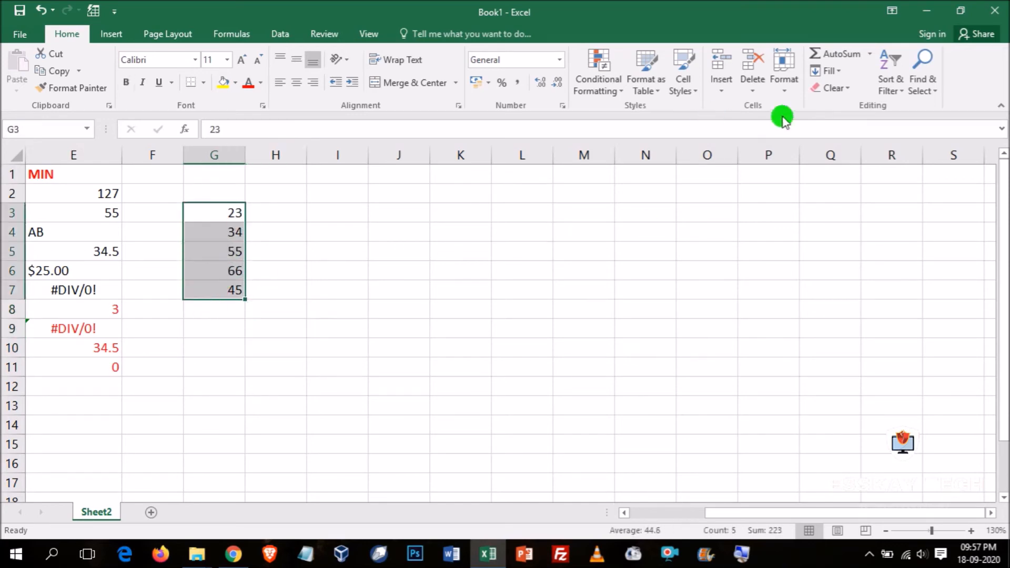
{"action": "left_click", "coordinate": [869, 53]}
{"action": "left_click", "coordinate": [840, 125]}
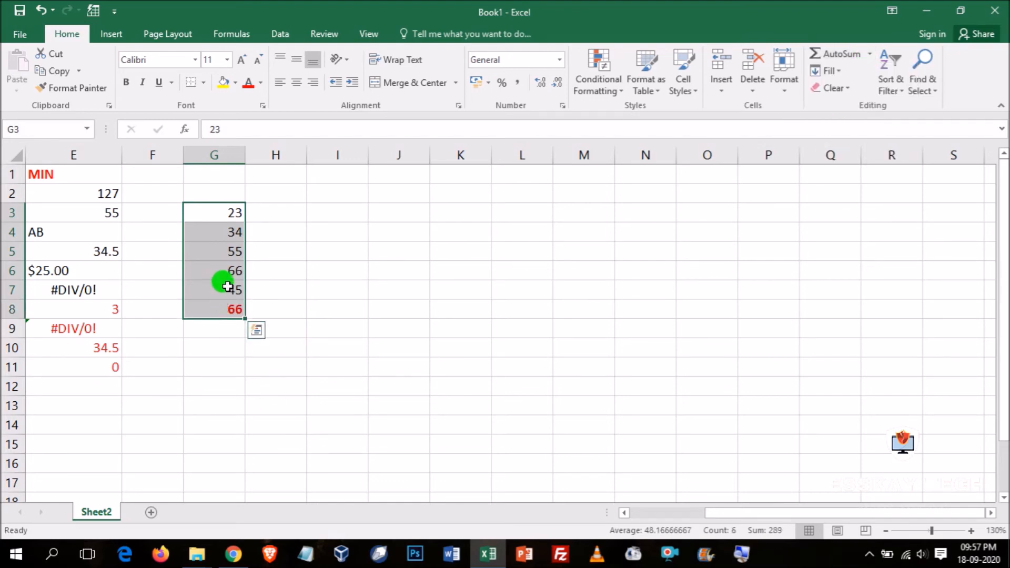
{"action": "key", "text": "ctrl+z"}
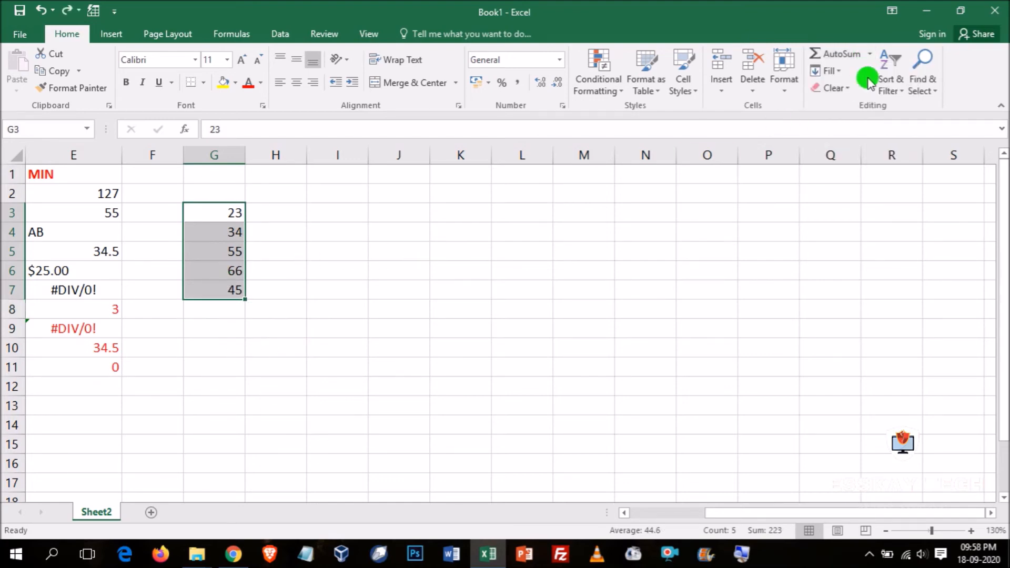
- Find the minimum of G3:G7 in cell G8 with AutoSum's Min function and deselect the range
{"action": "left_click", "coordinate": [870, 54]}
{"action": "left_click", "coordinate": [869, 143]}
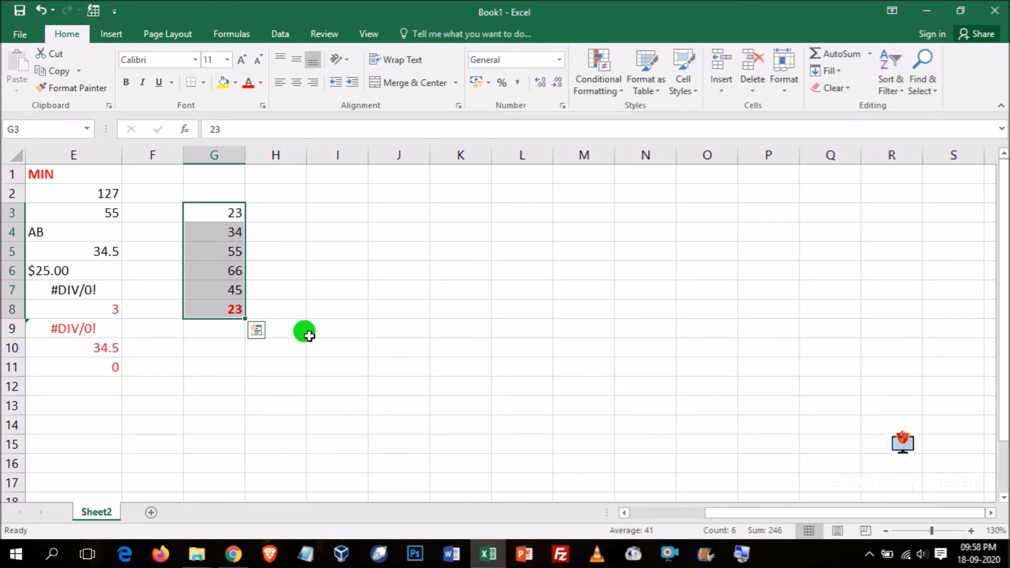
{"action": "left_click", "coordinate": [427, 366]}
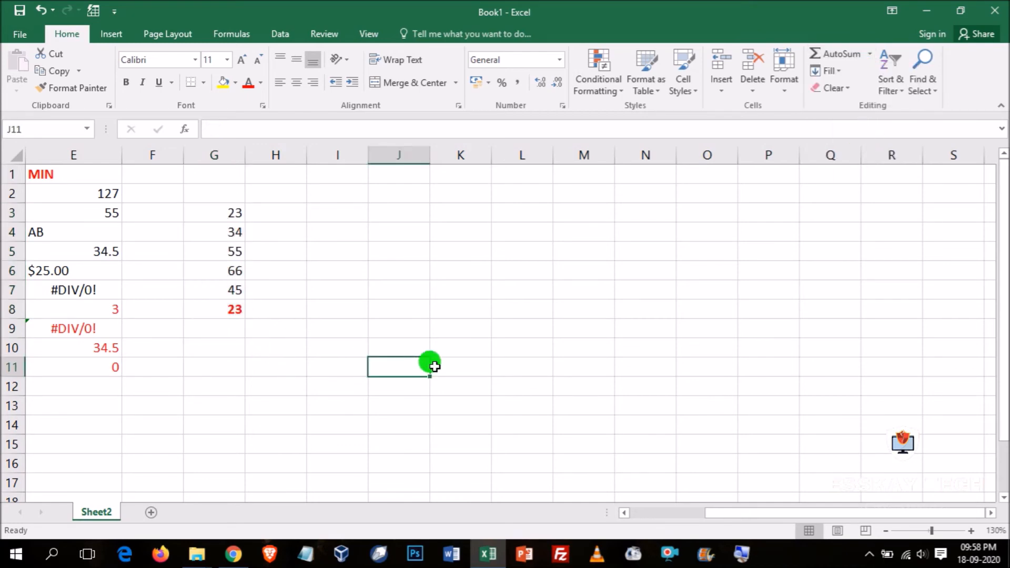